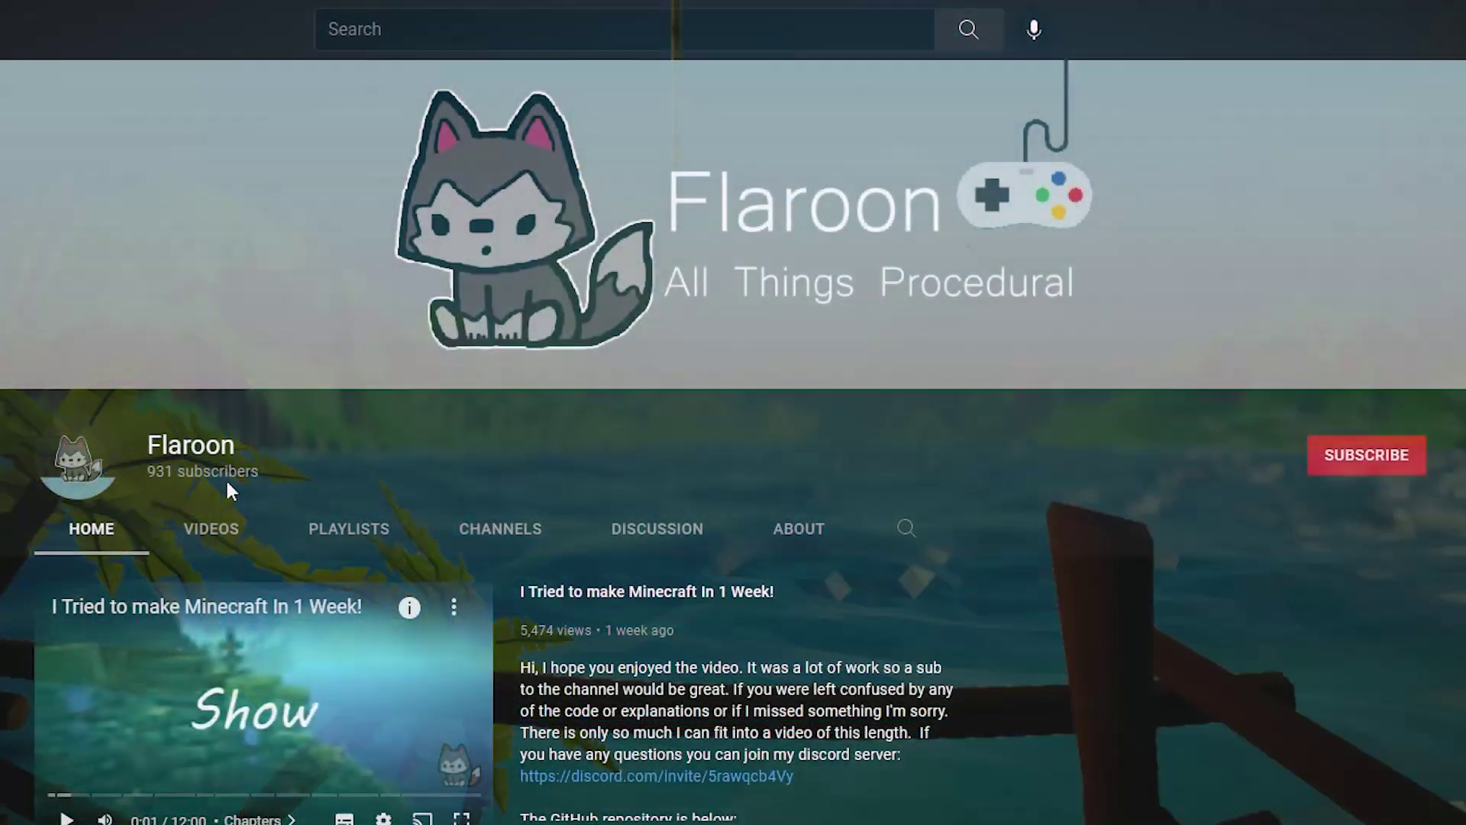
triple_click(196, 469)
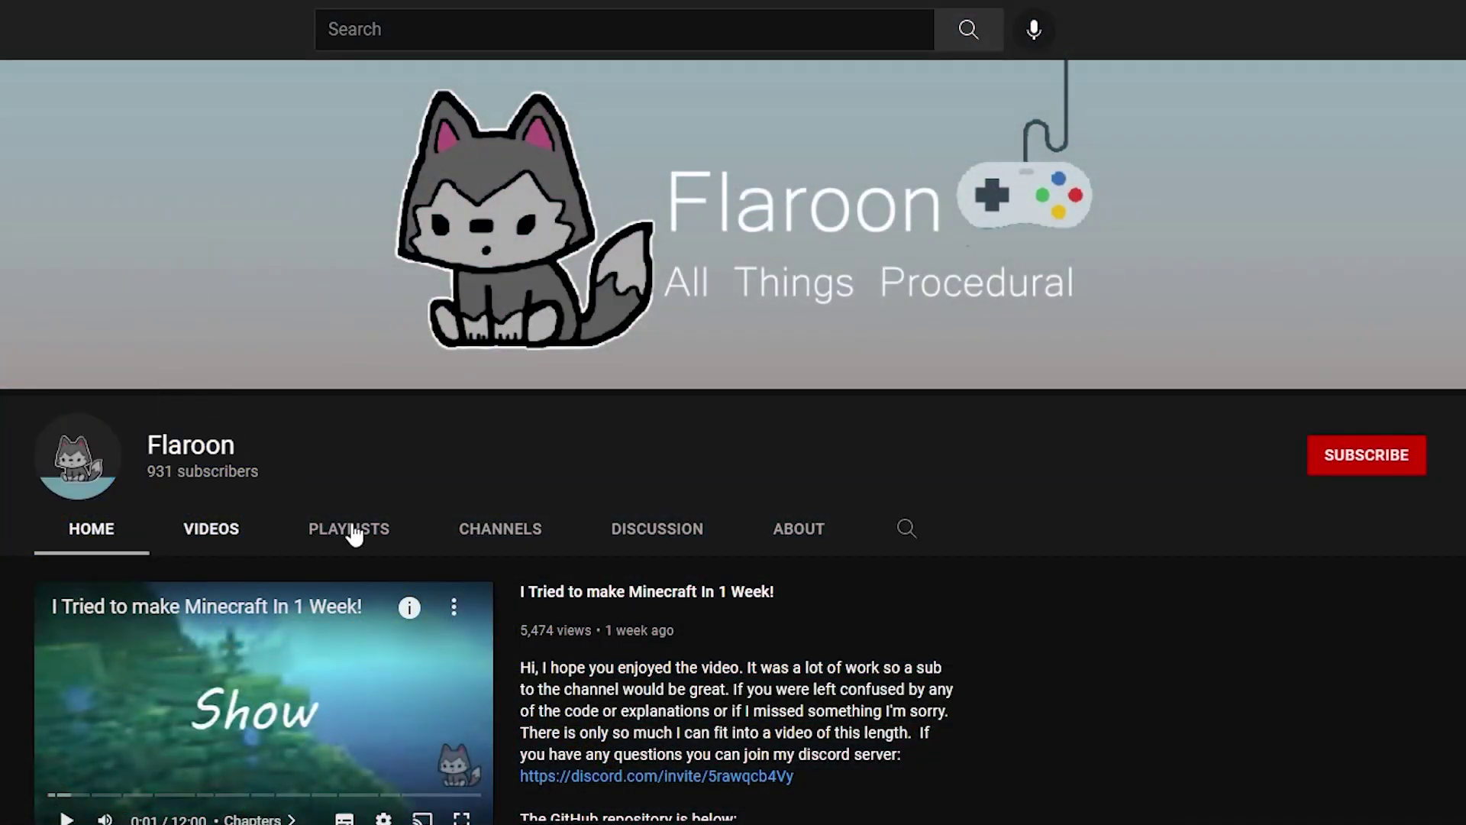
left_click_drag(202, 471, 282, 454)
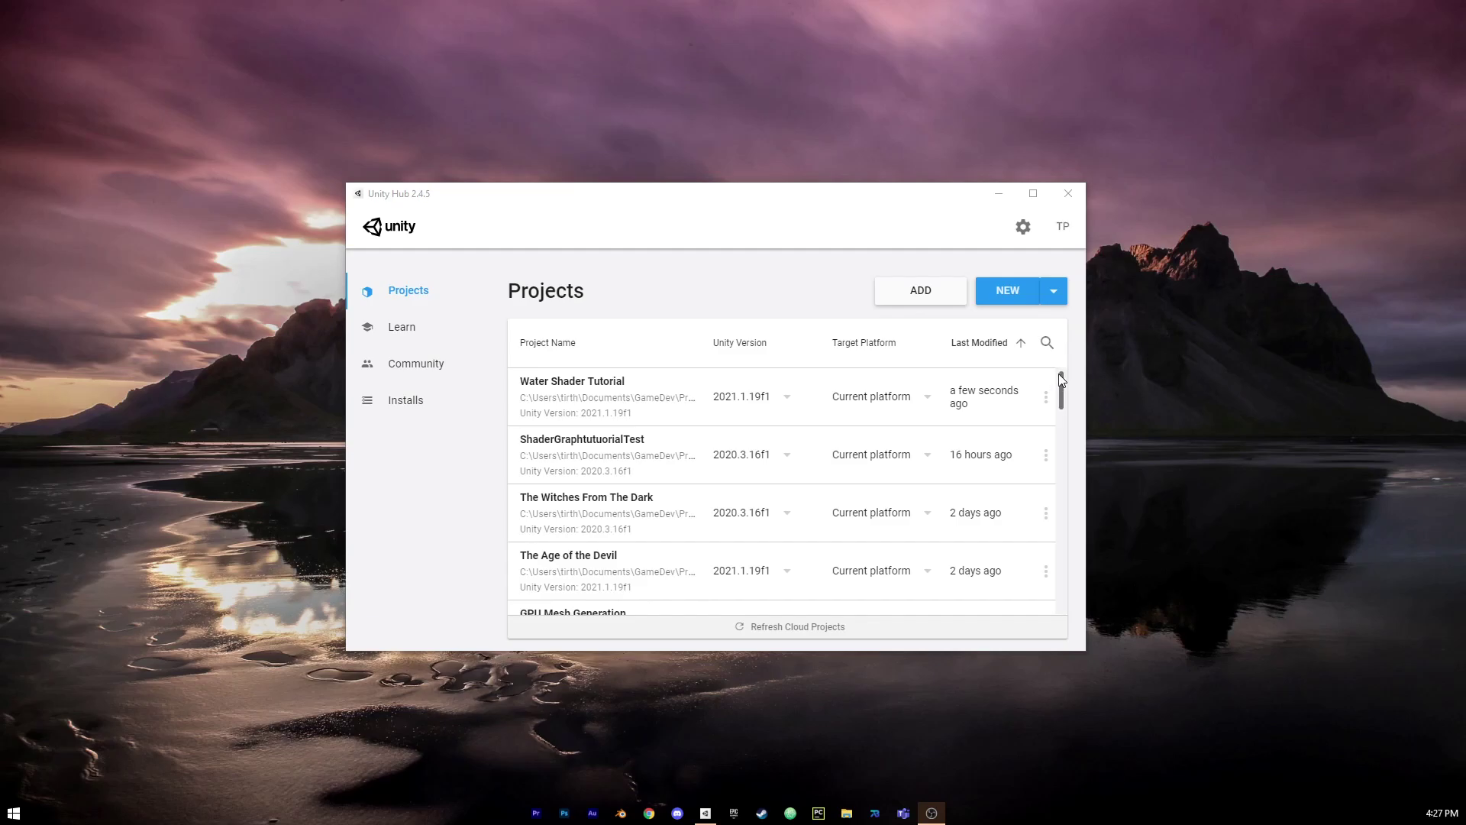
Create a new Unity project named blahblahblah from the Universal Render Pipeline template.
left_click(587, 398)
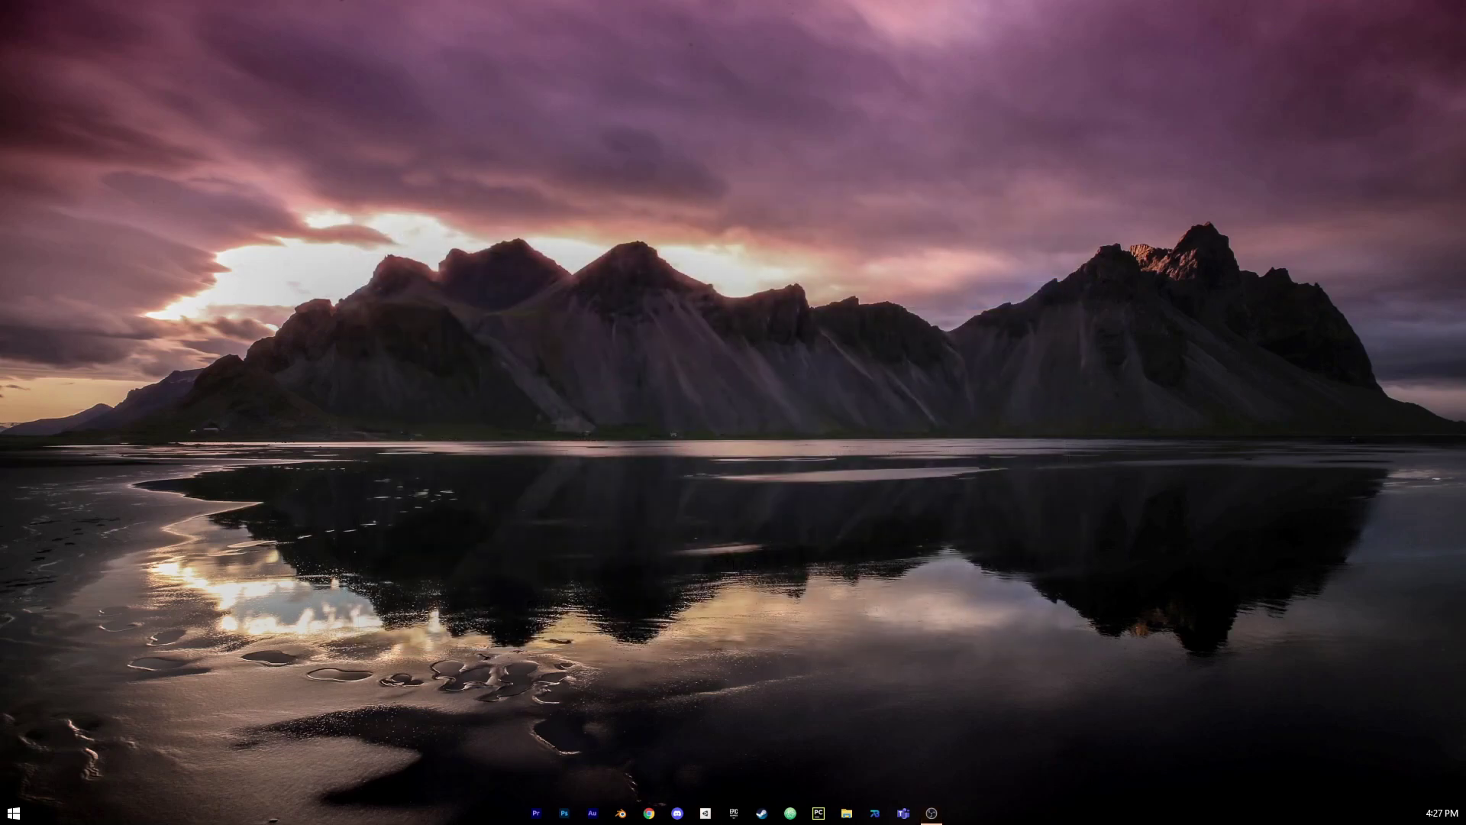
left_click(1007, 291)
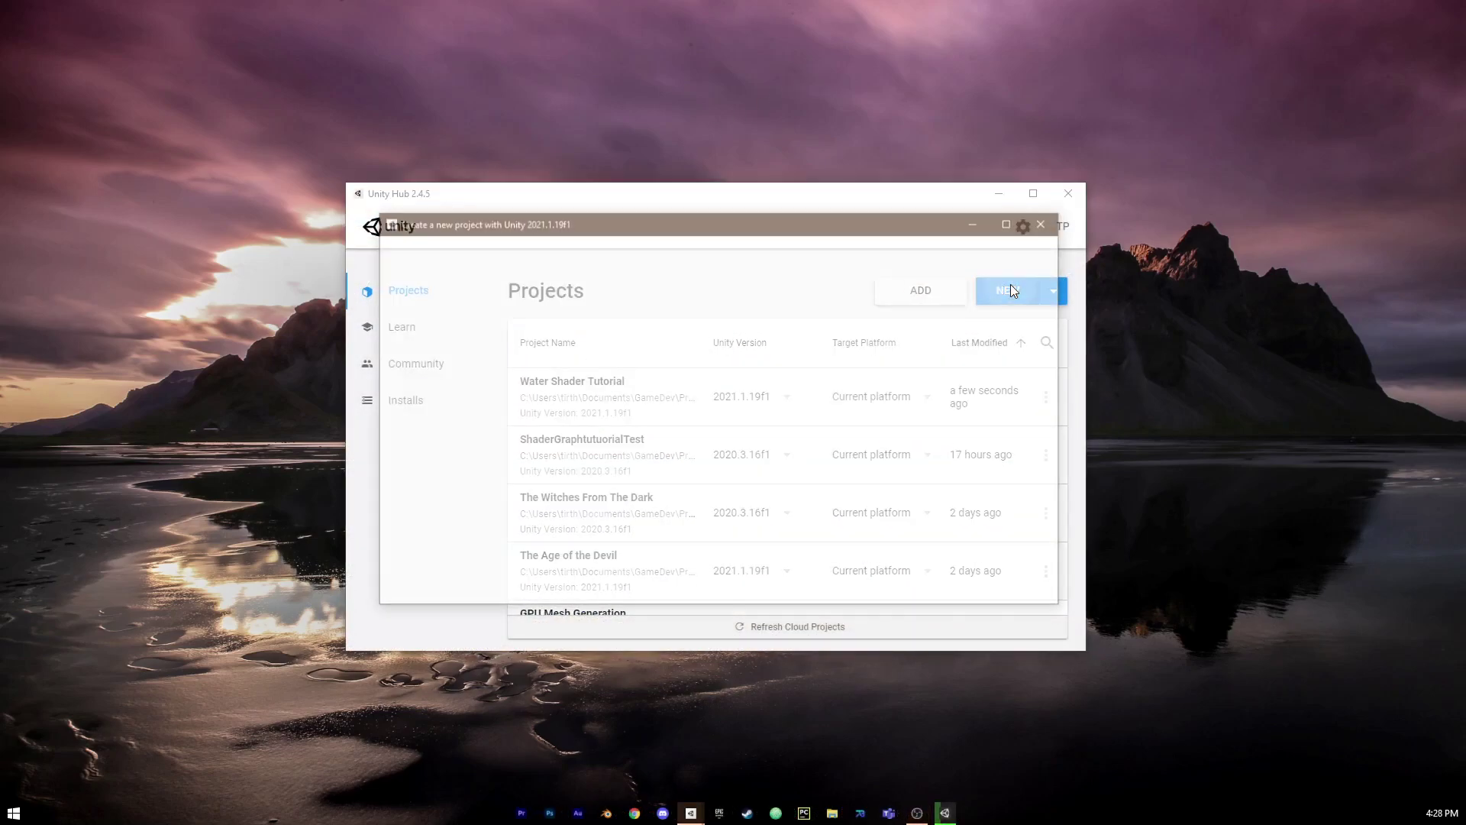
left_click(445, 466)
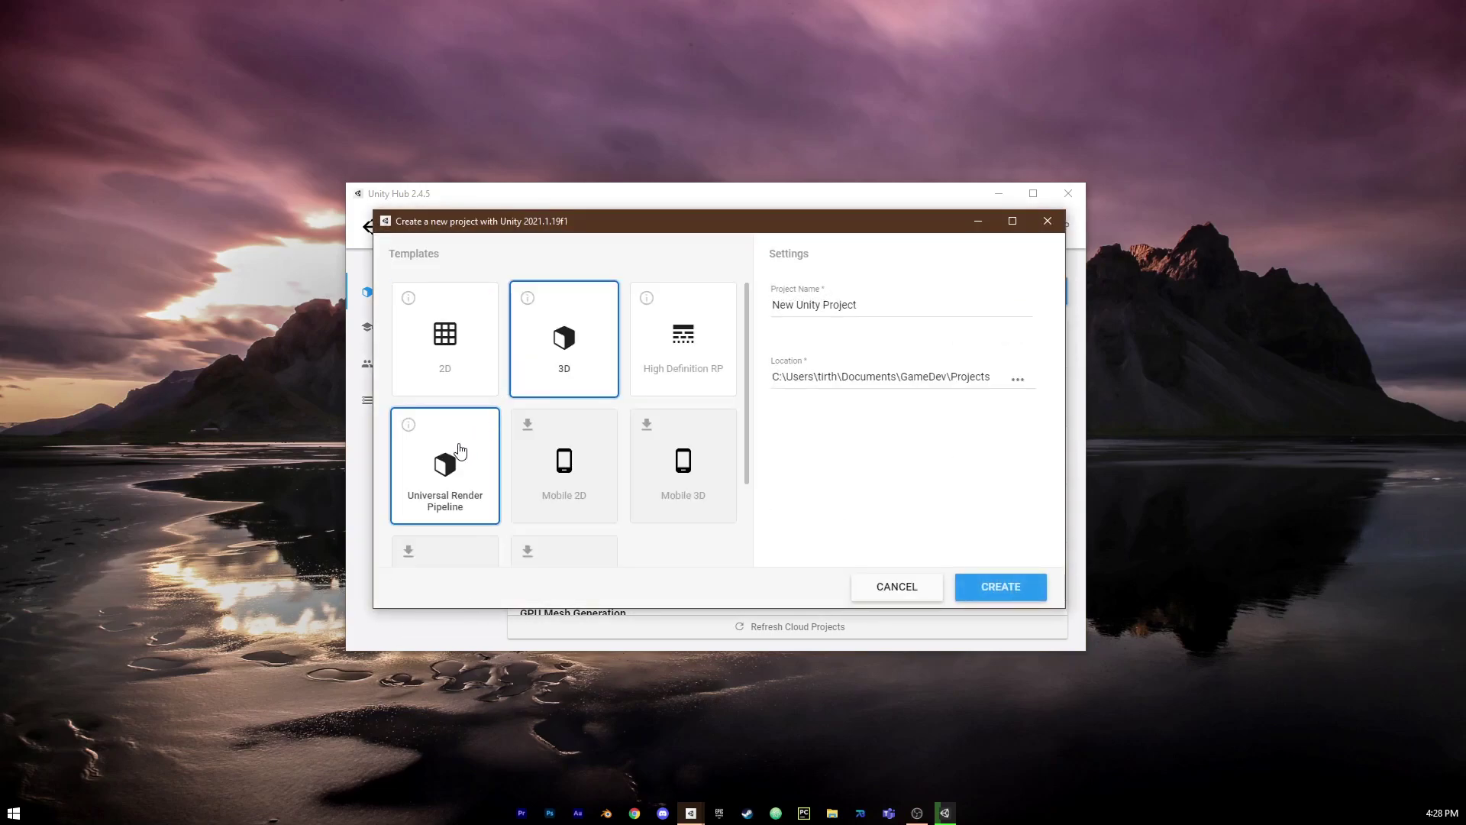
left_click_drag(858, 305, 809, 297)
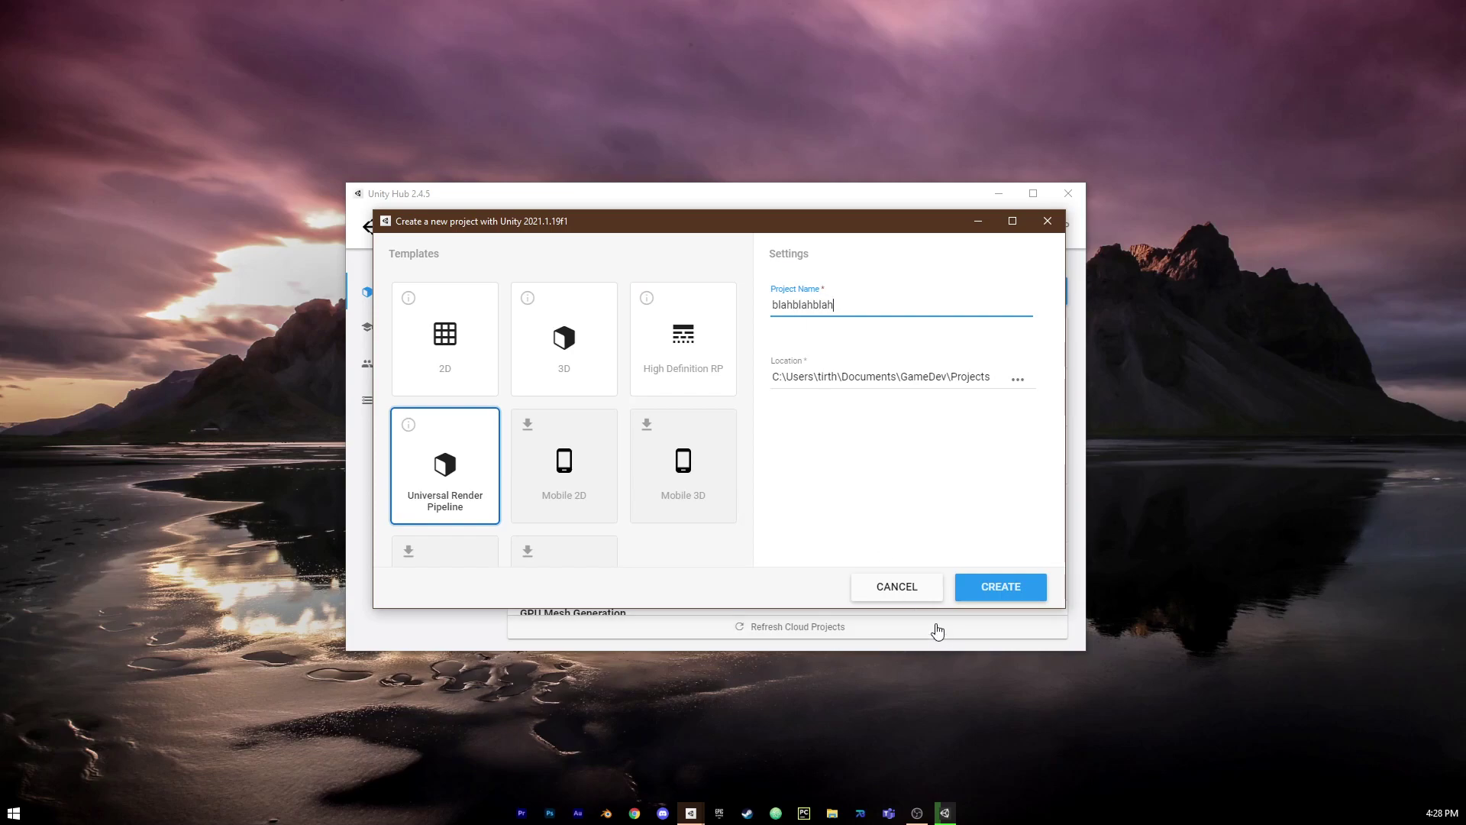
left_click(986, 591)
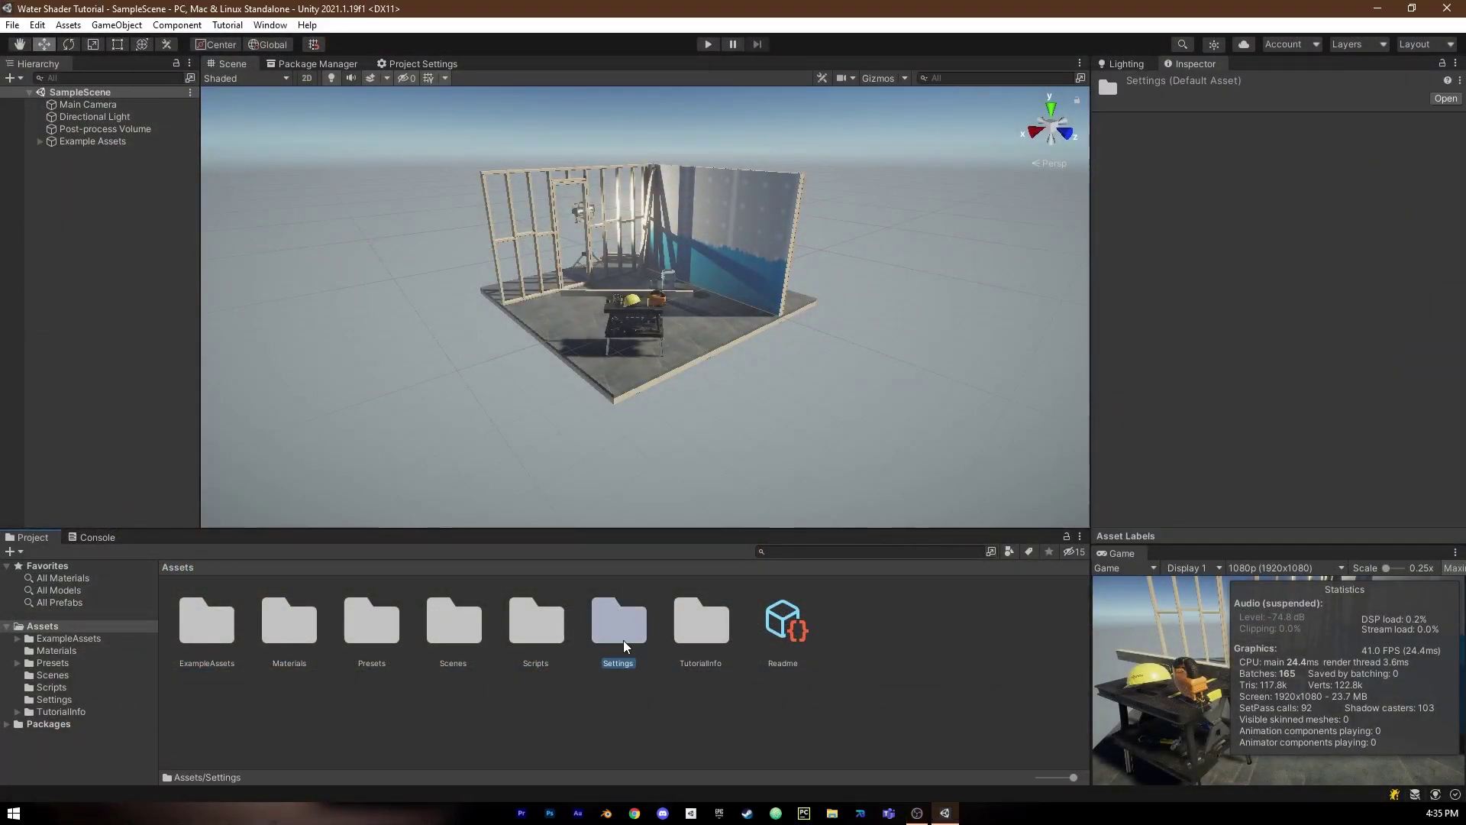
Enable Depth Texture and Opaque Texture on the High, Low and Medium Quality pipeline assets in the Settings folder.
double_click(623, 634)
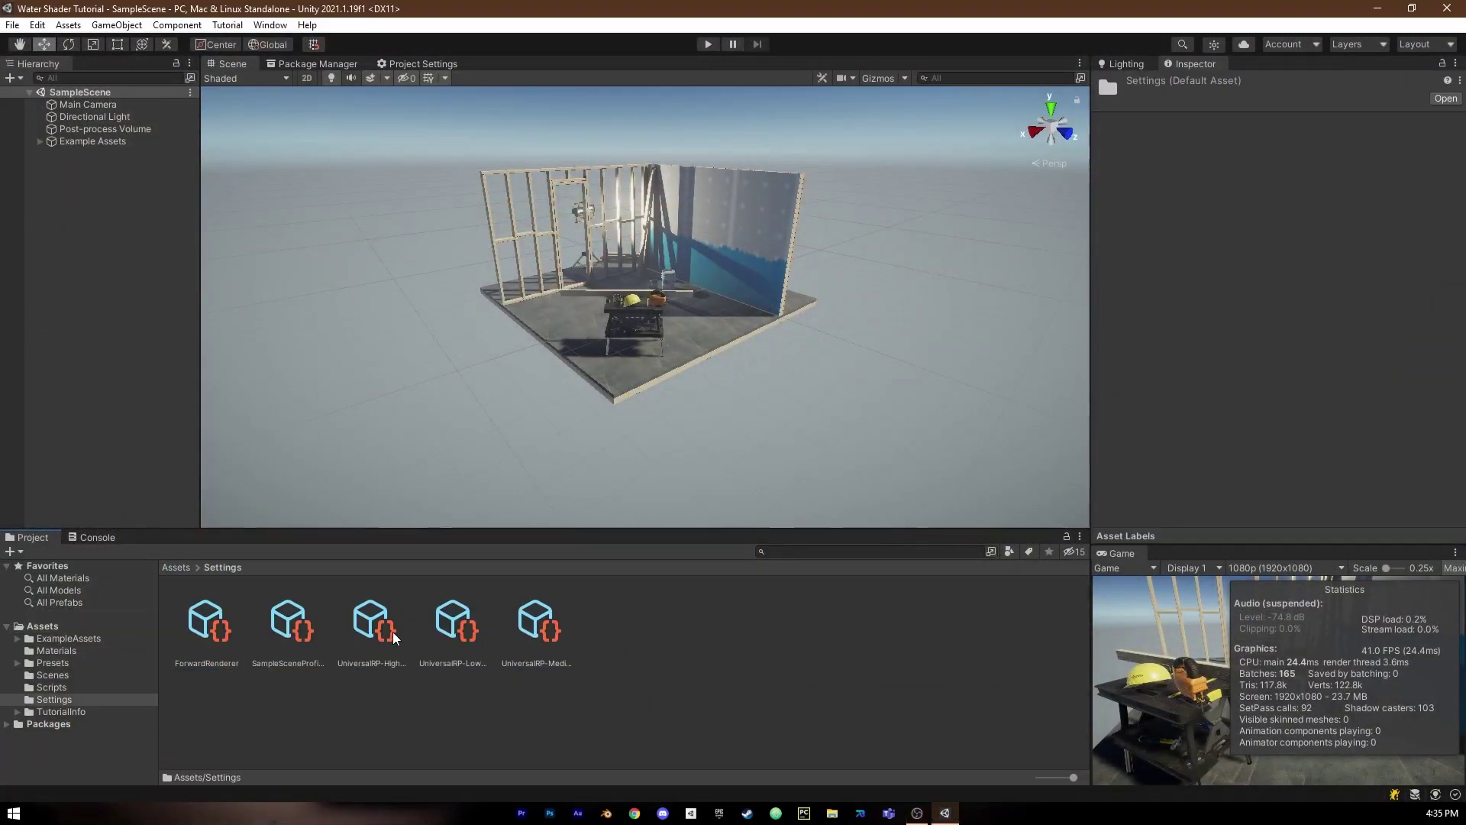
left_click(393, 638)
left_click(467, 632)
left_click(547, 632)
left_click(380, 632)
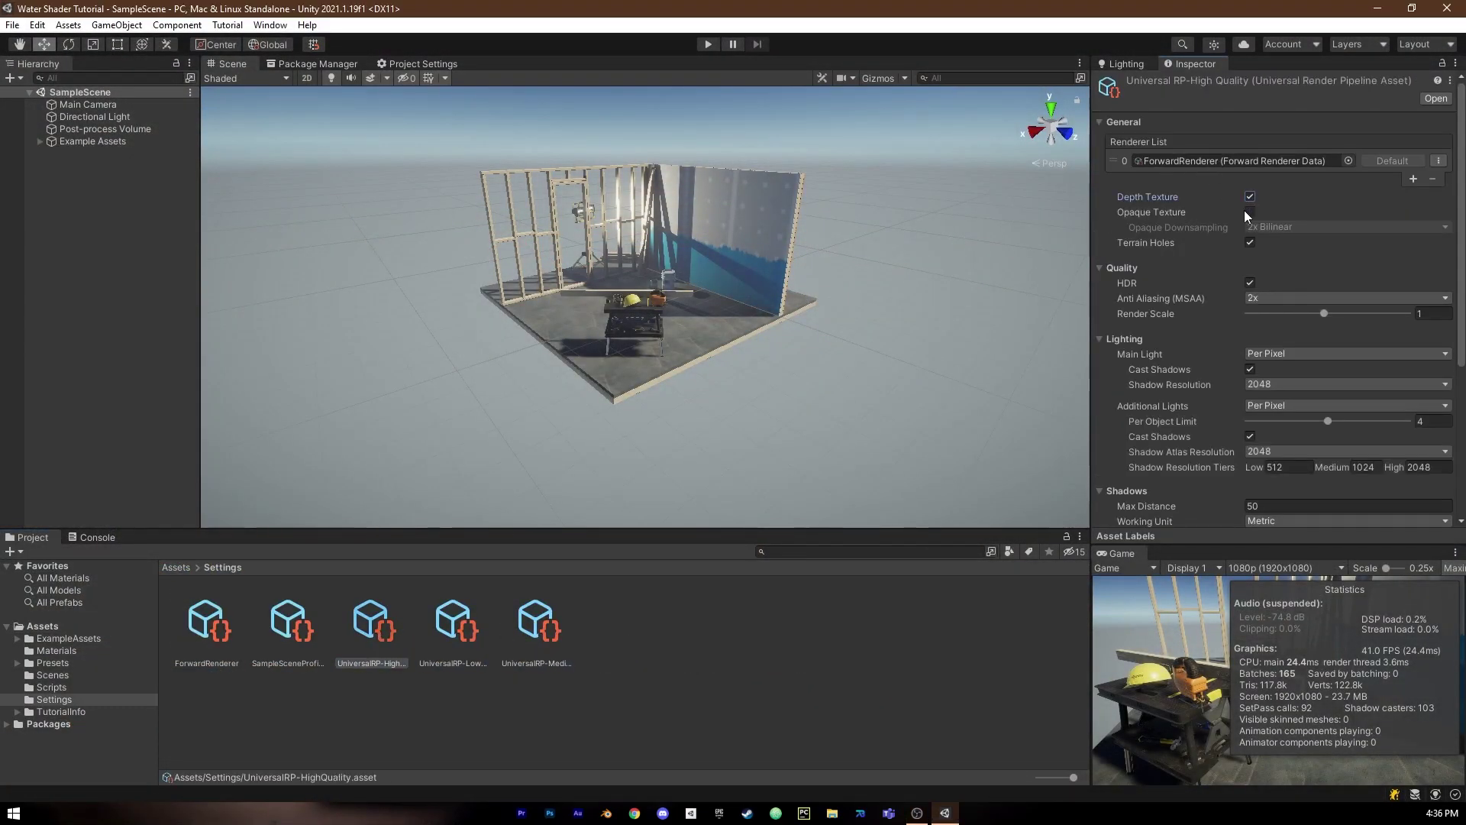
key("Right")
key("Right")
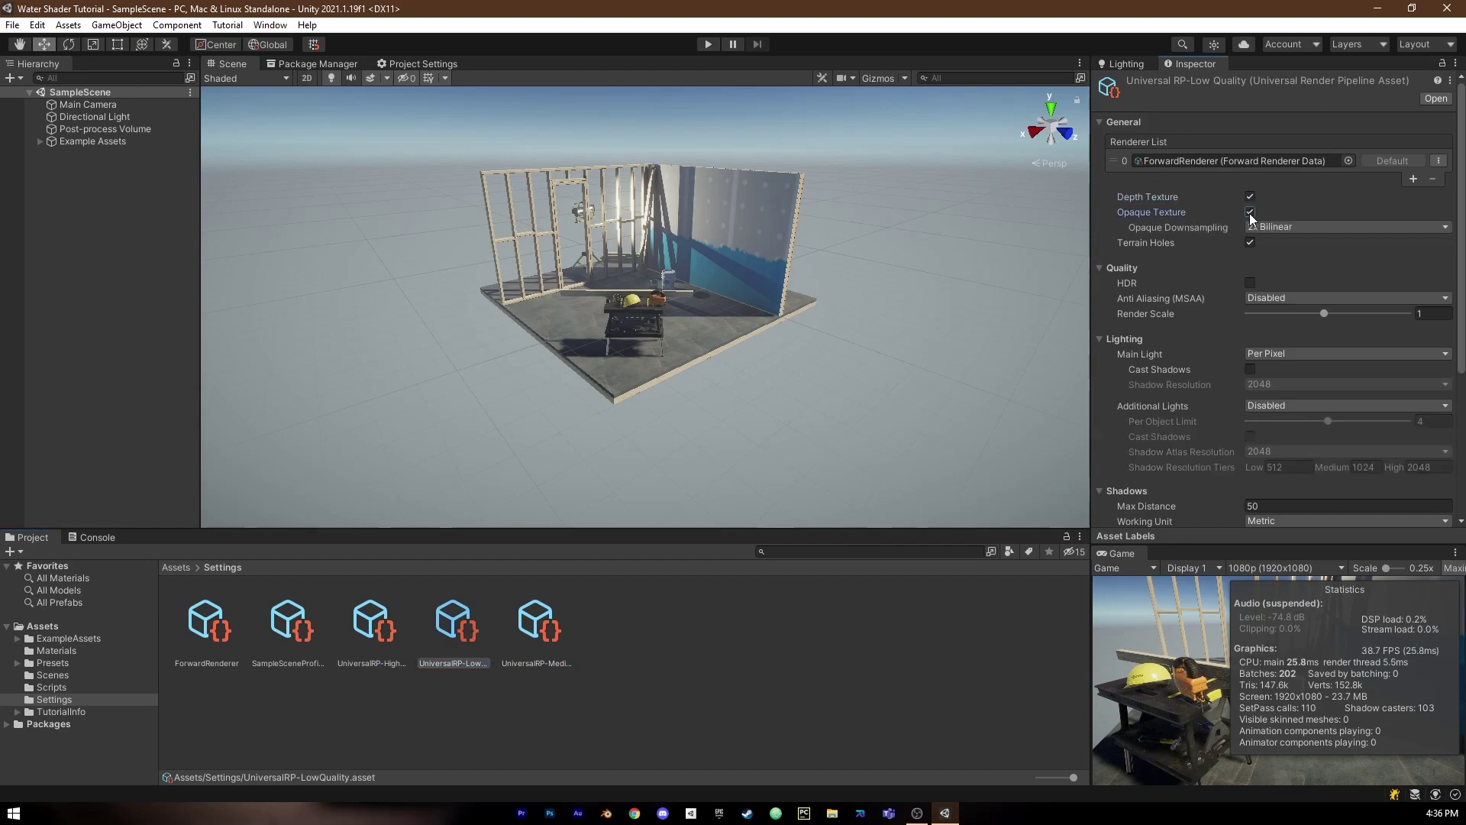
left_click(1250, 196)
left_click(1250, 212)
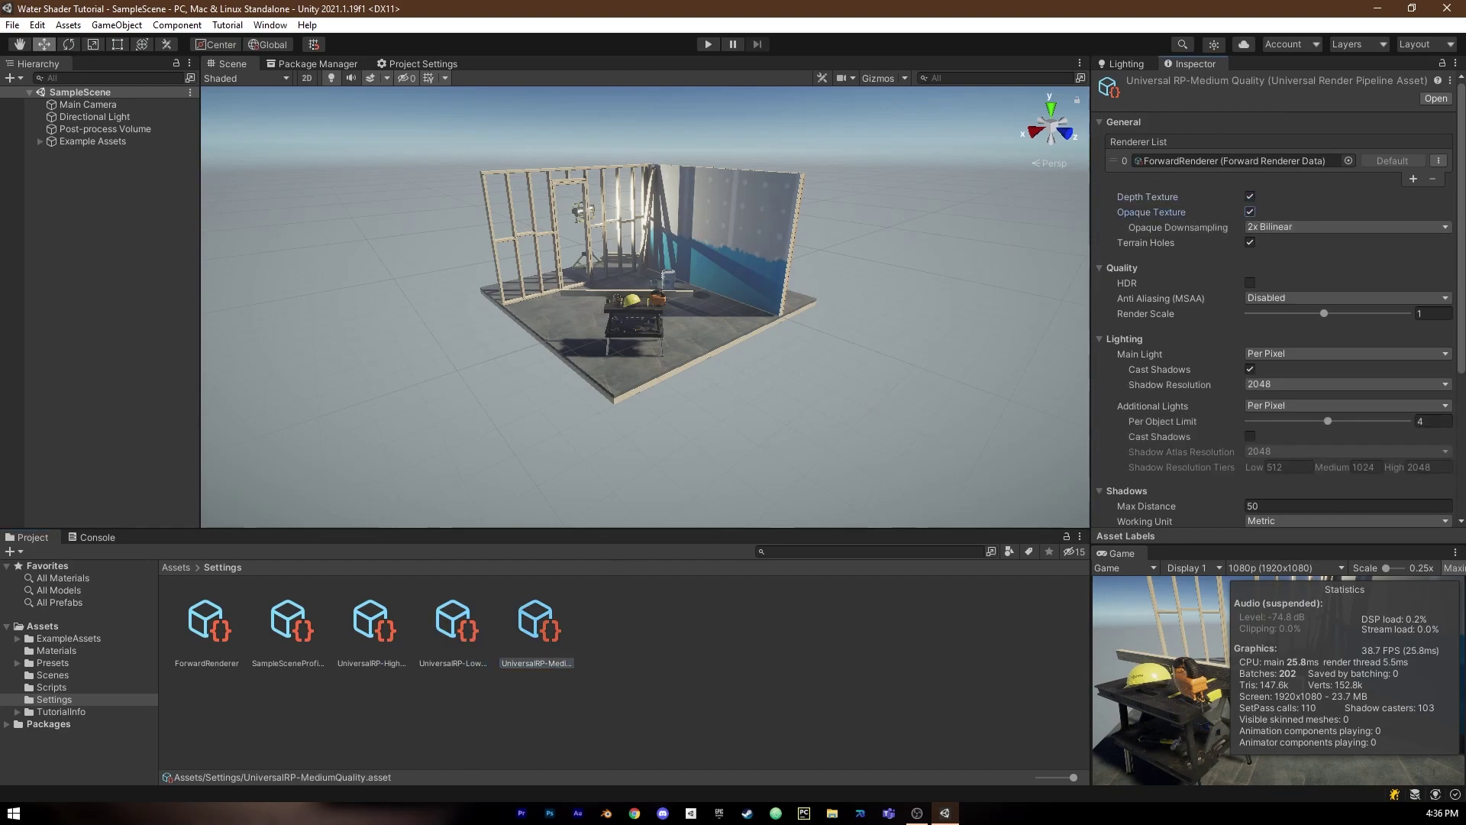
Create a folder named Backend in the project's Assets folder.
right_click(593, 697)
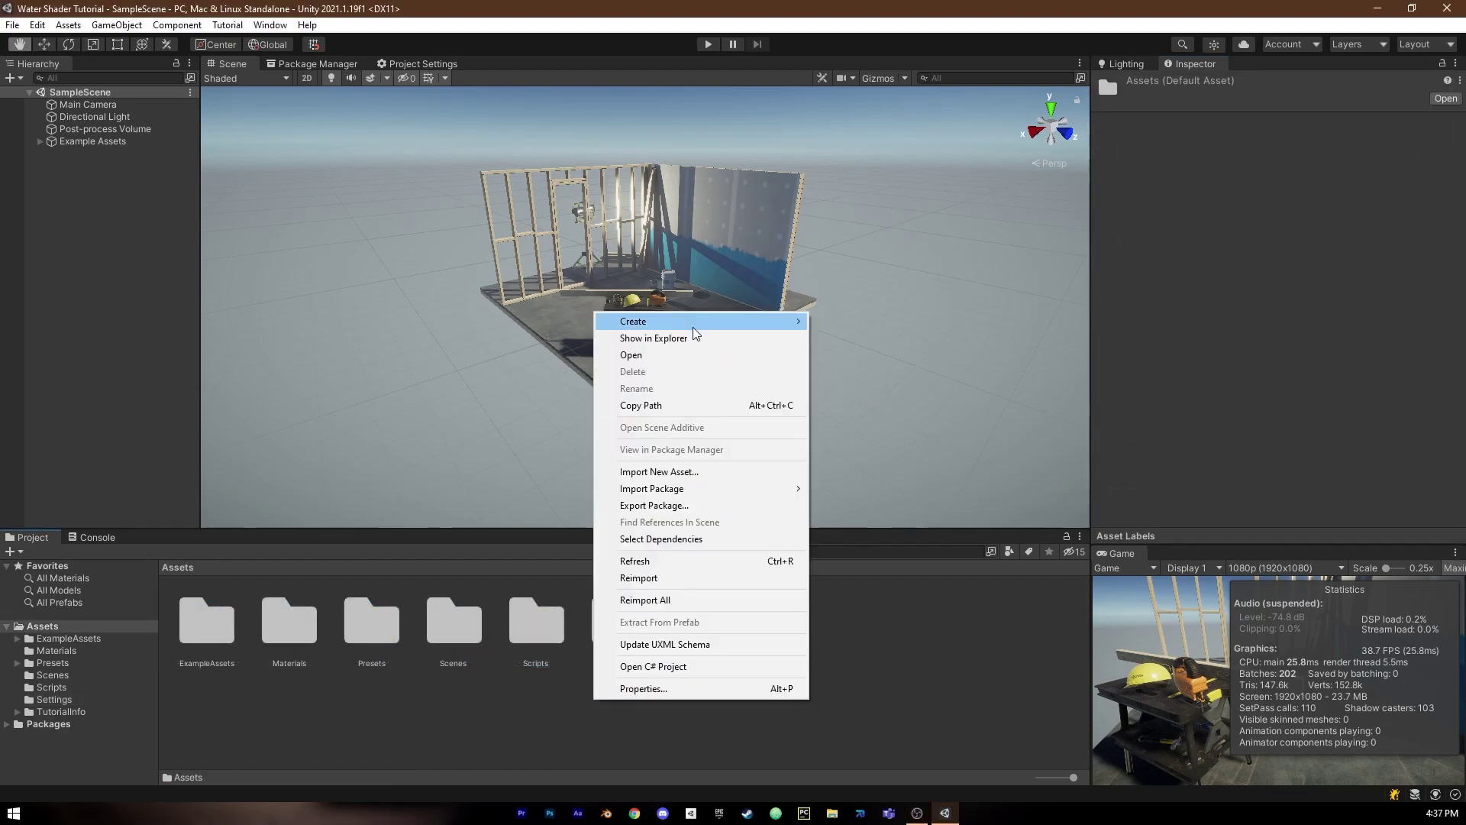
mouse_move(692, 323)
left_click(898, 100)
type("Backend")
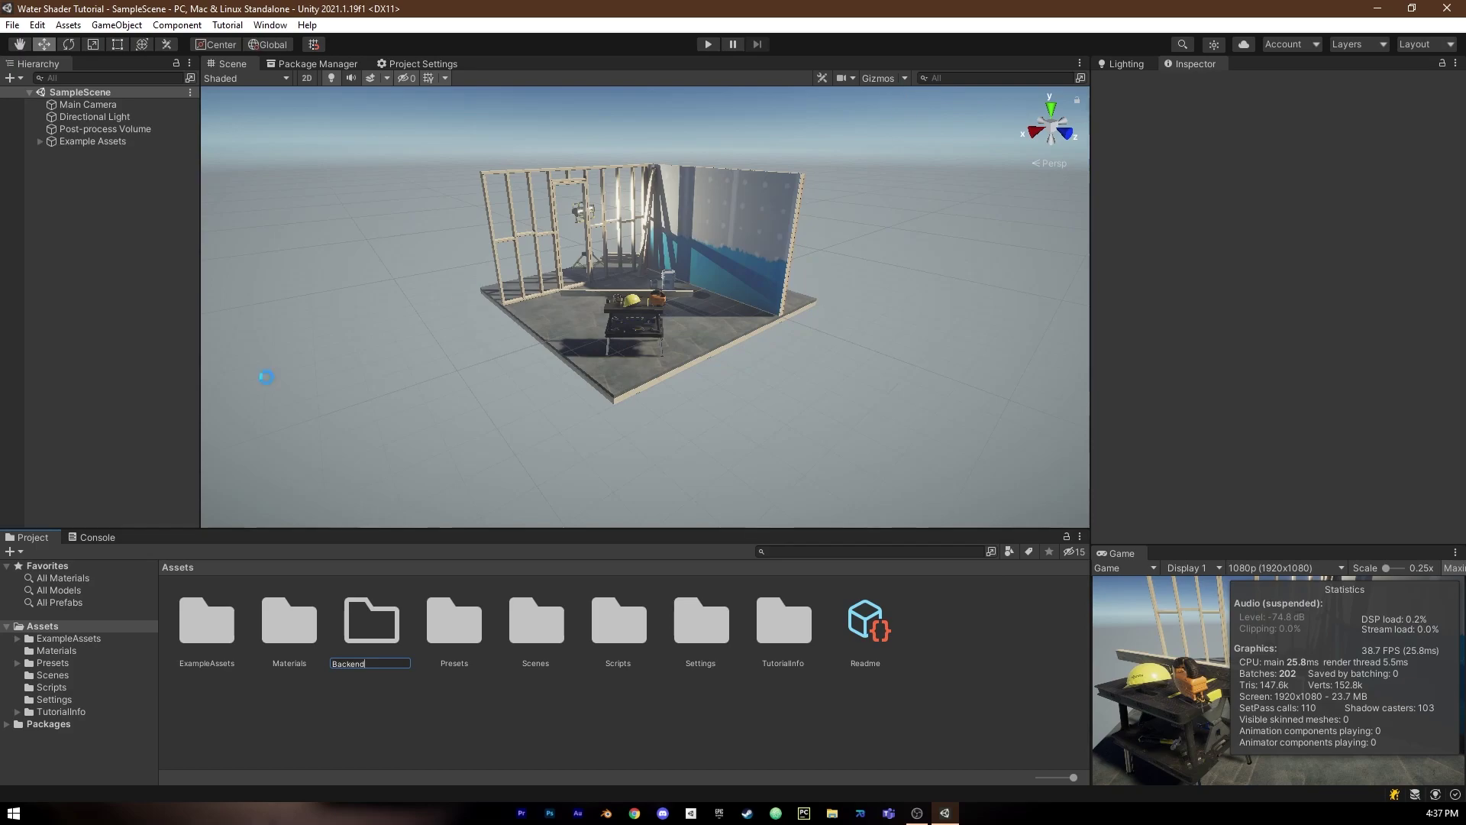
key("Return")
Move all the other folders and the Readme asset into the Backend folder.
left_click(294, 626)
left_click(865, 626, "shift")
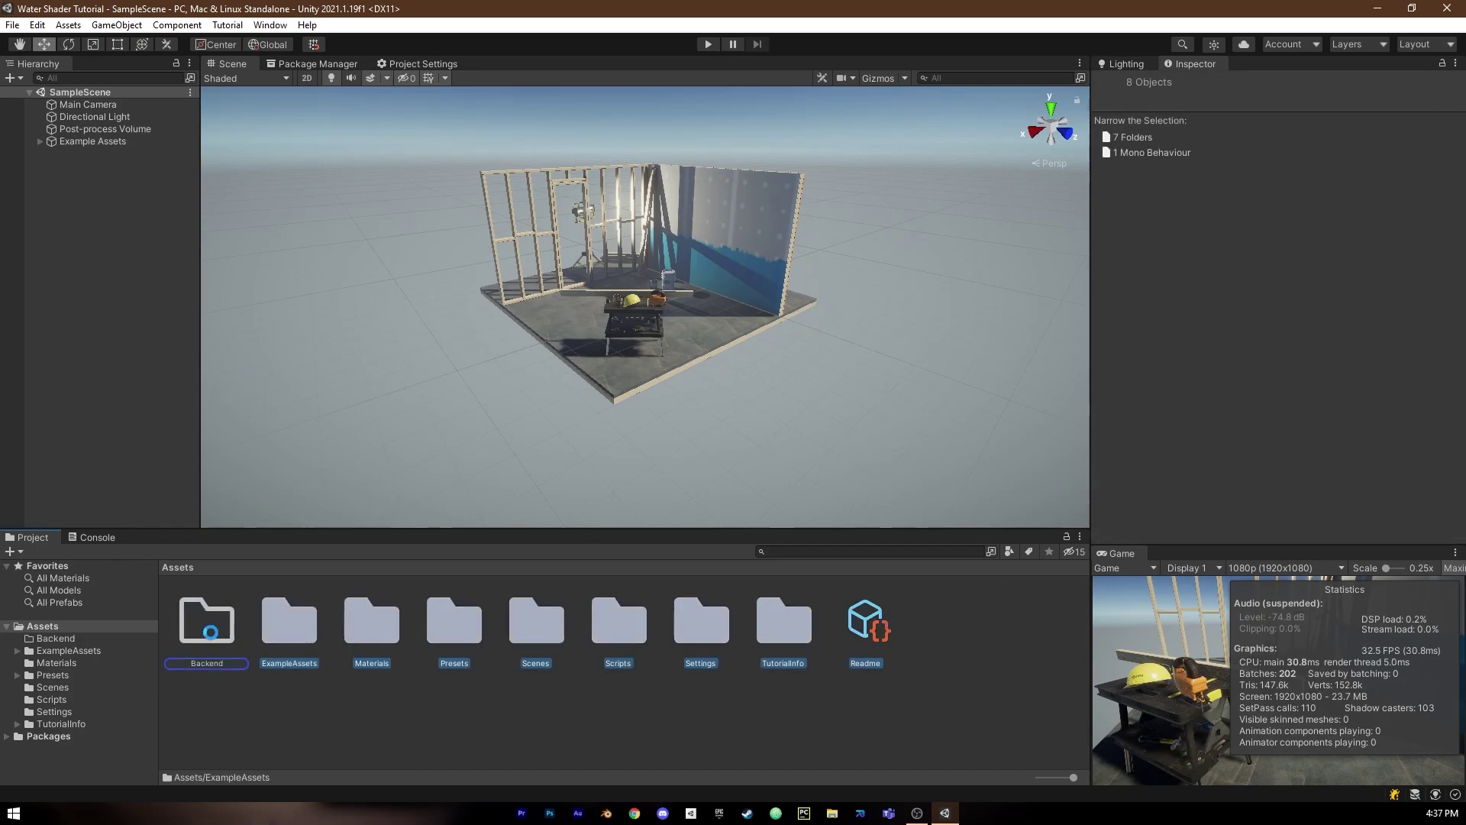
left_click_drag(208, 631, 208, 629)
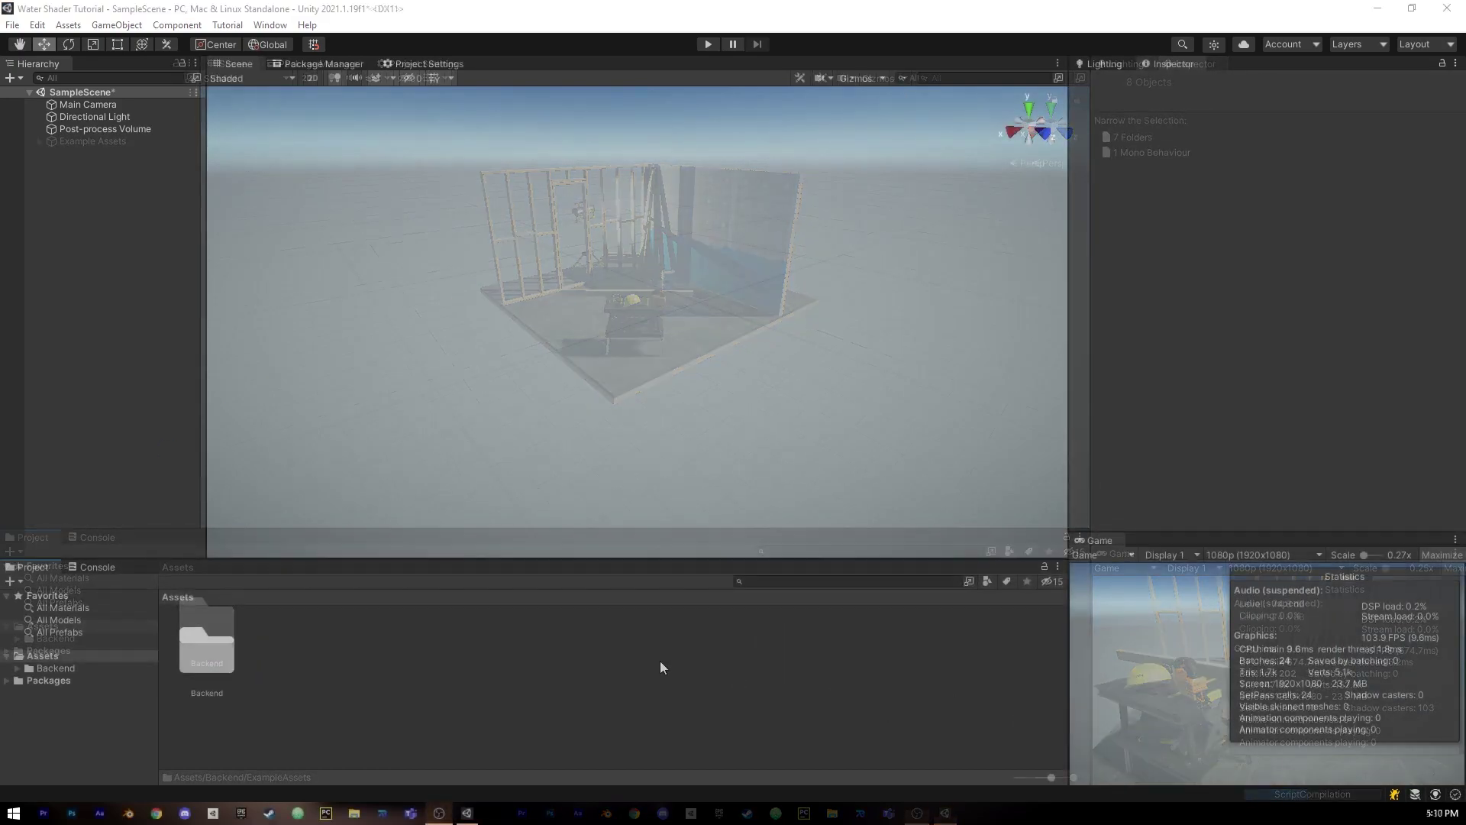
Create a blank shader graph named Water Shader in the Assets folder.
right_click(569, 658)
mouse_move(638, 282)
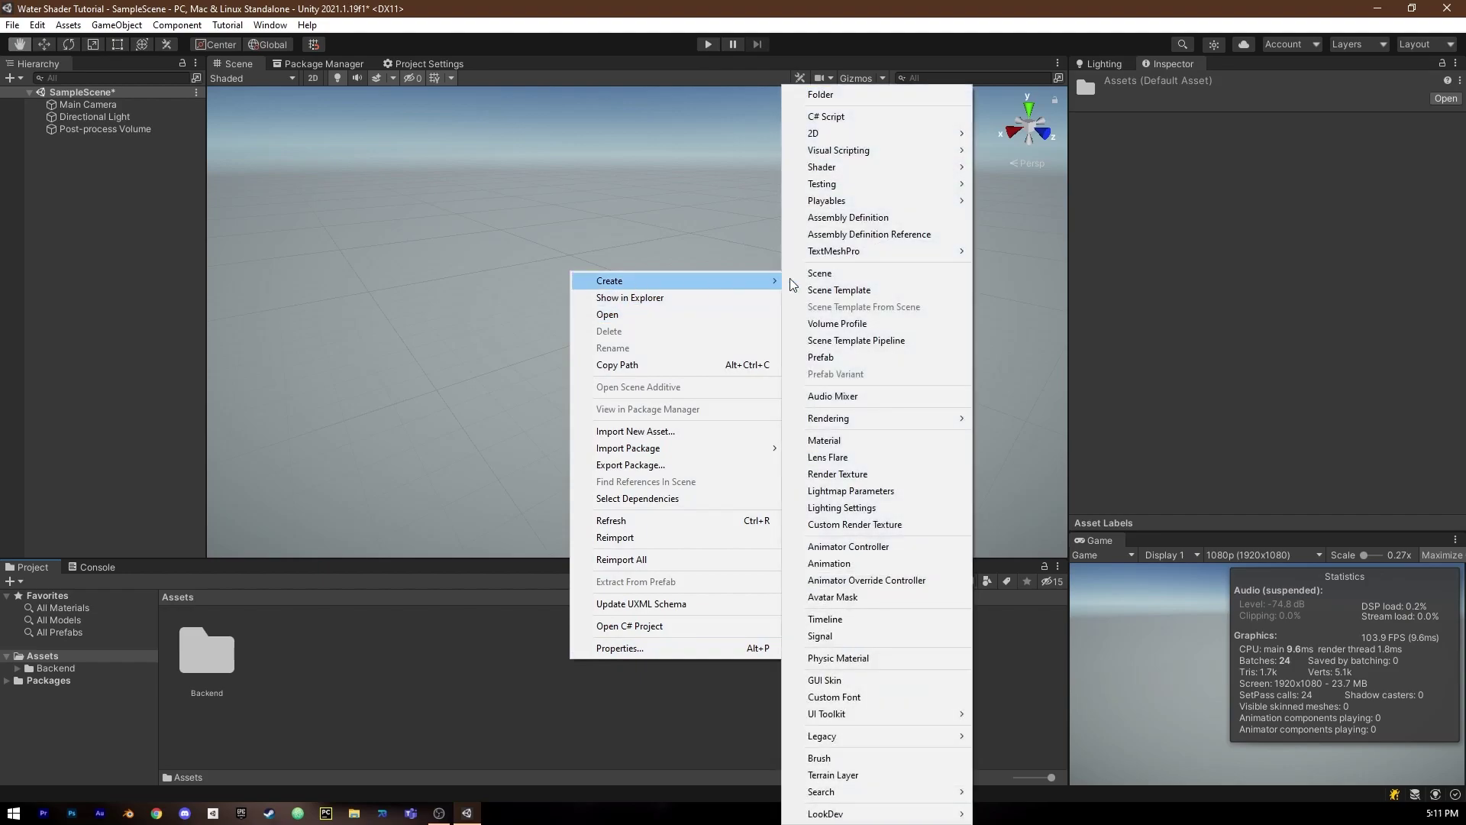
mouse_move(854, 170)
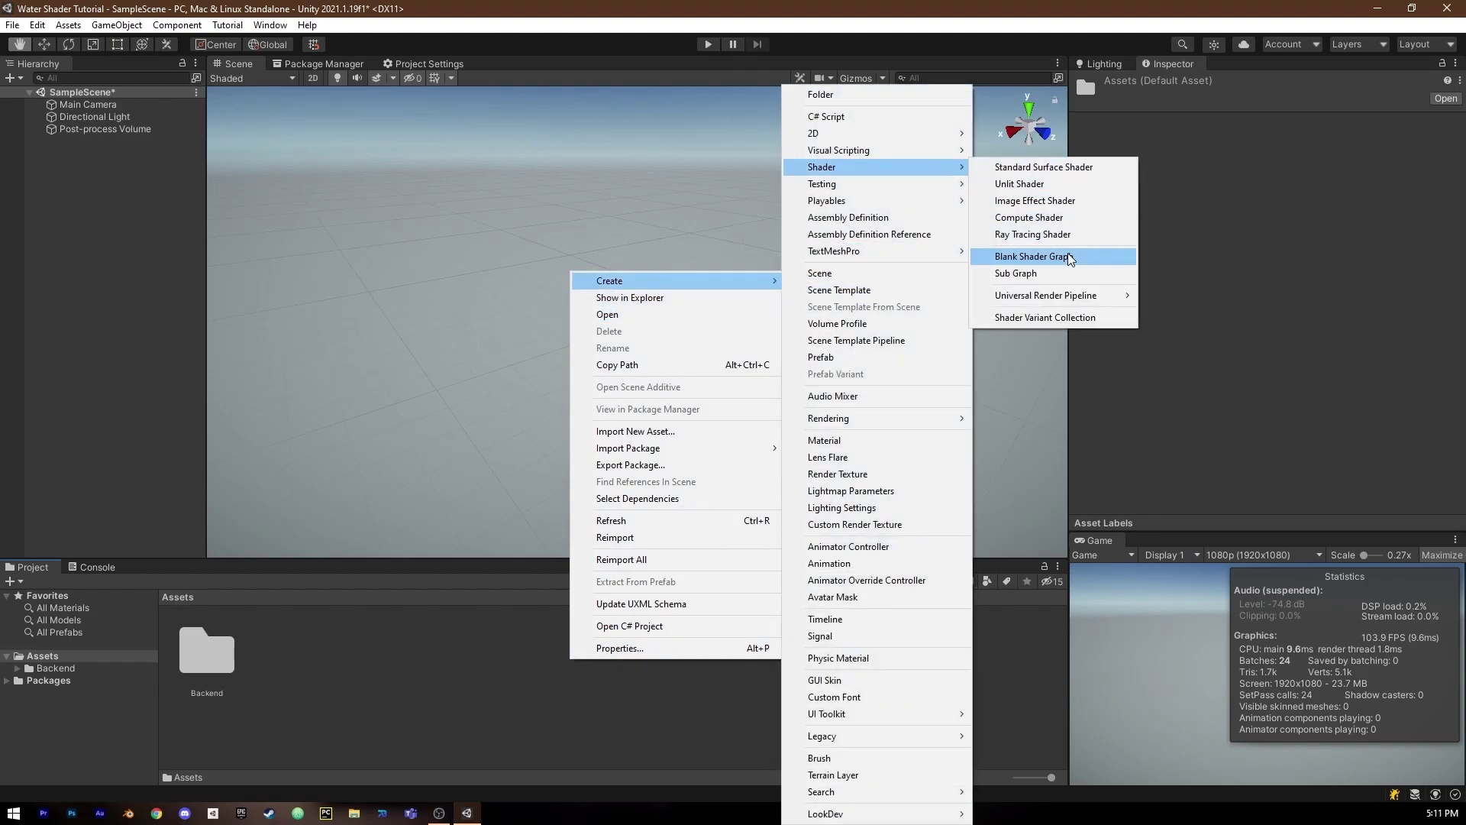
left_click(1035, 256)
type("Water Sha")
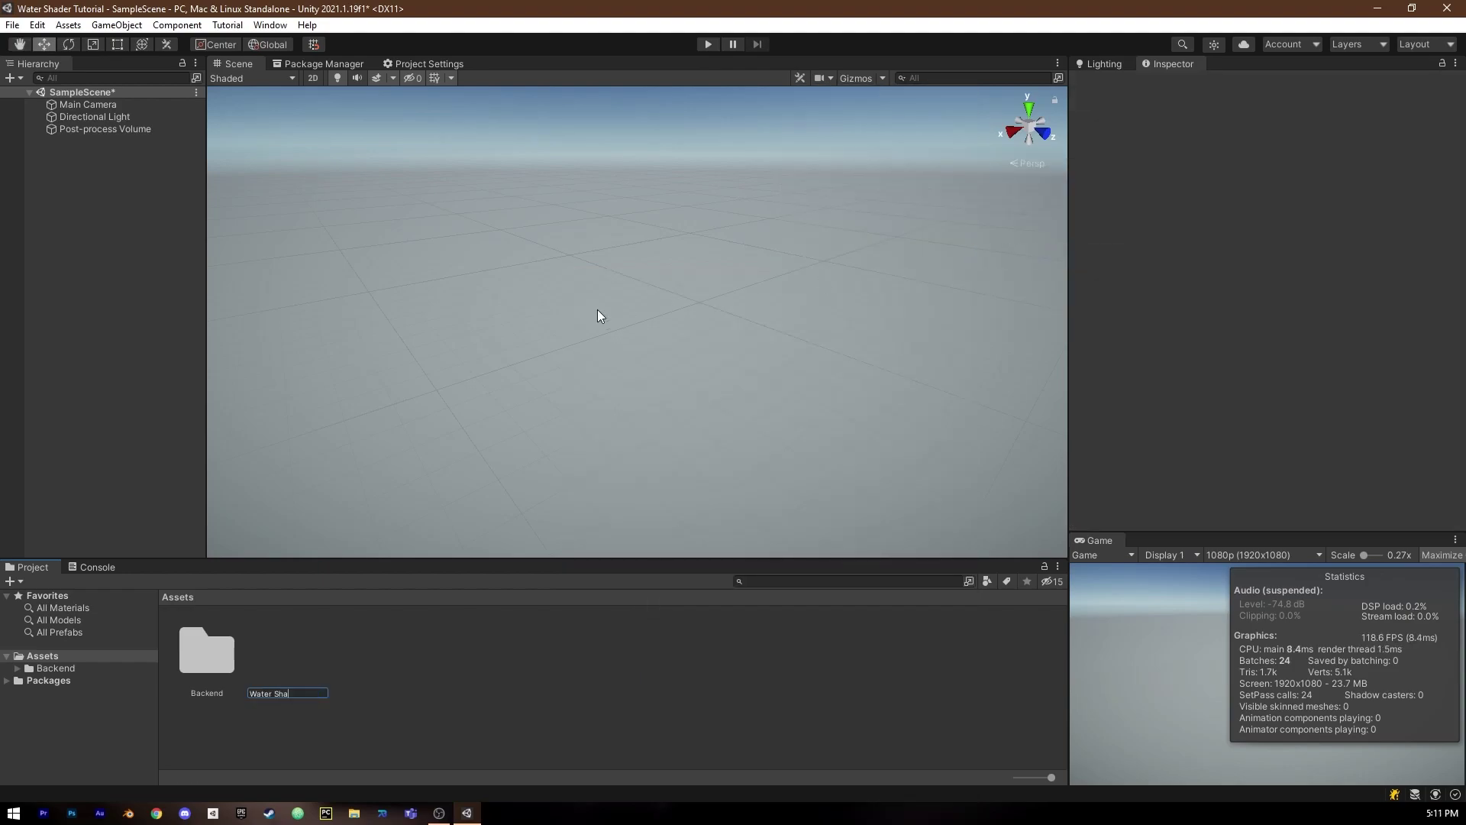
type("der")
key("Return")
Create a material named Water Material in the Assets folder.
right_click(452, 658)
mouse_move(601, 282)
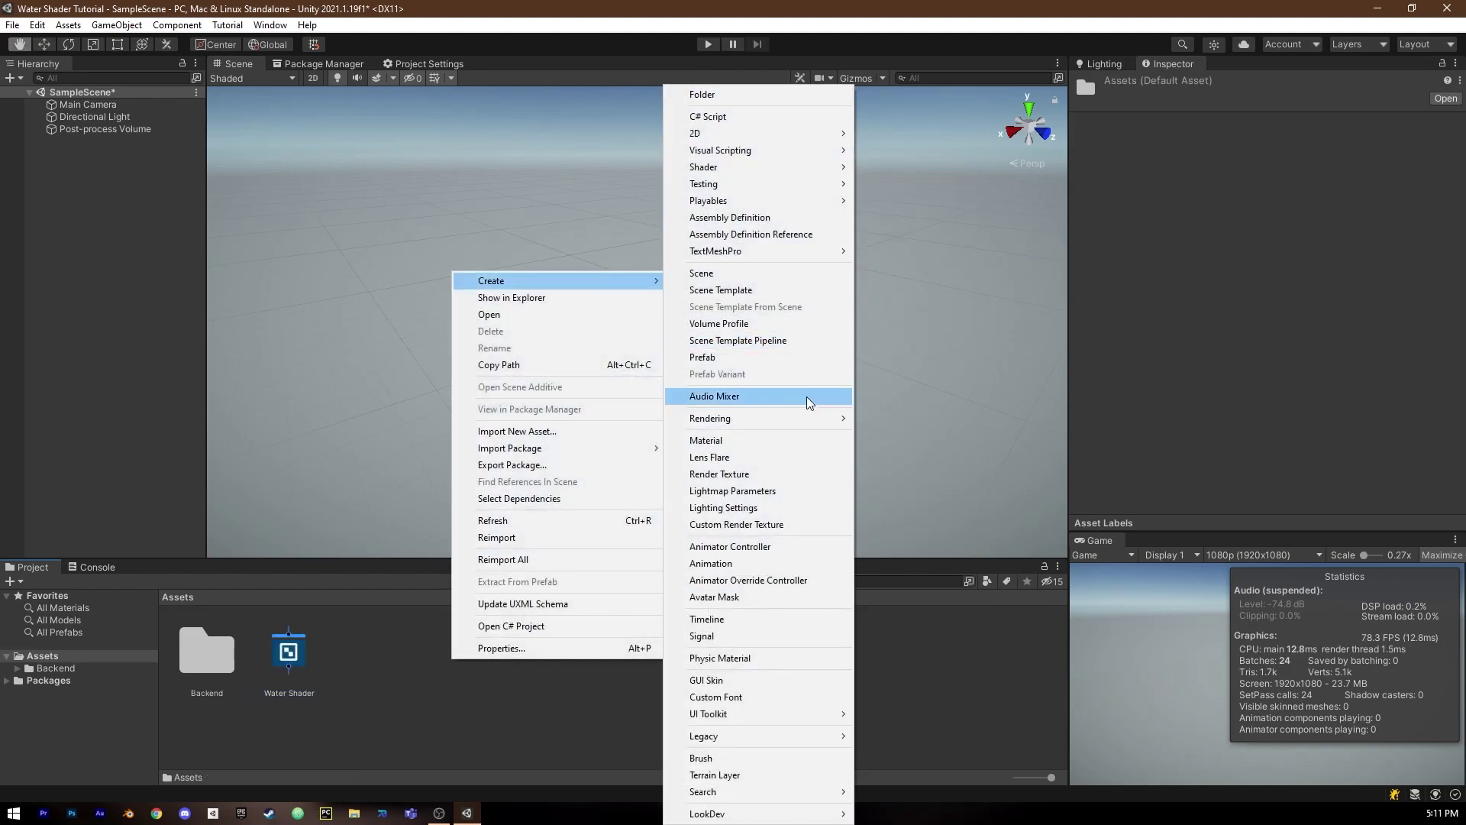
left_click(791, 443)
type("W")
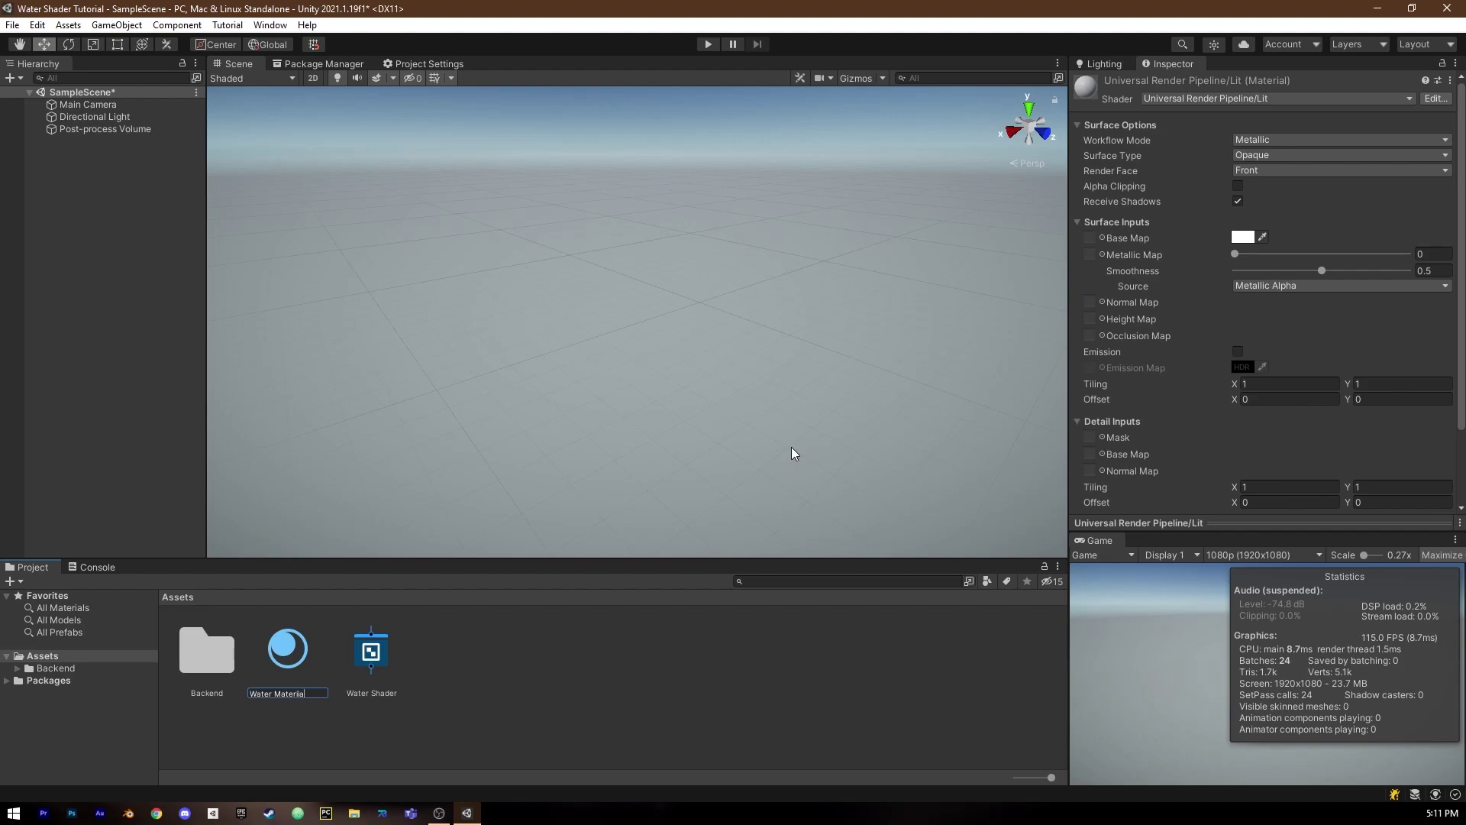
type("ater Material")
key("Return")
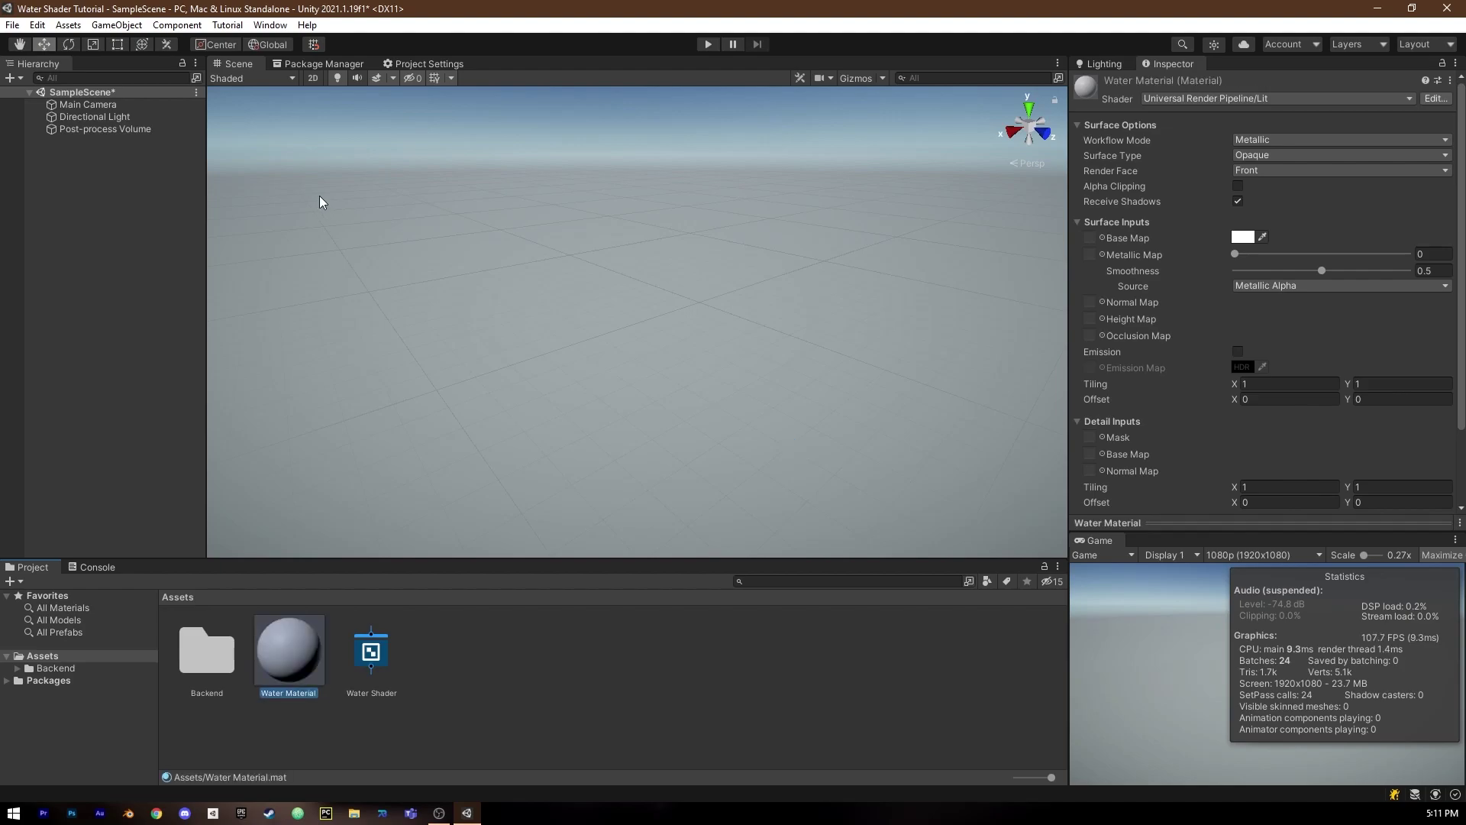
Add a 3D plane to the scene and apply Water Material to it.
right_click(176, 251)
mouse_move(253, 449)
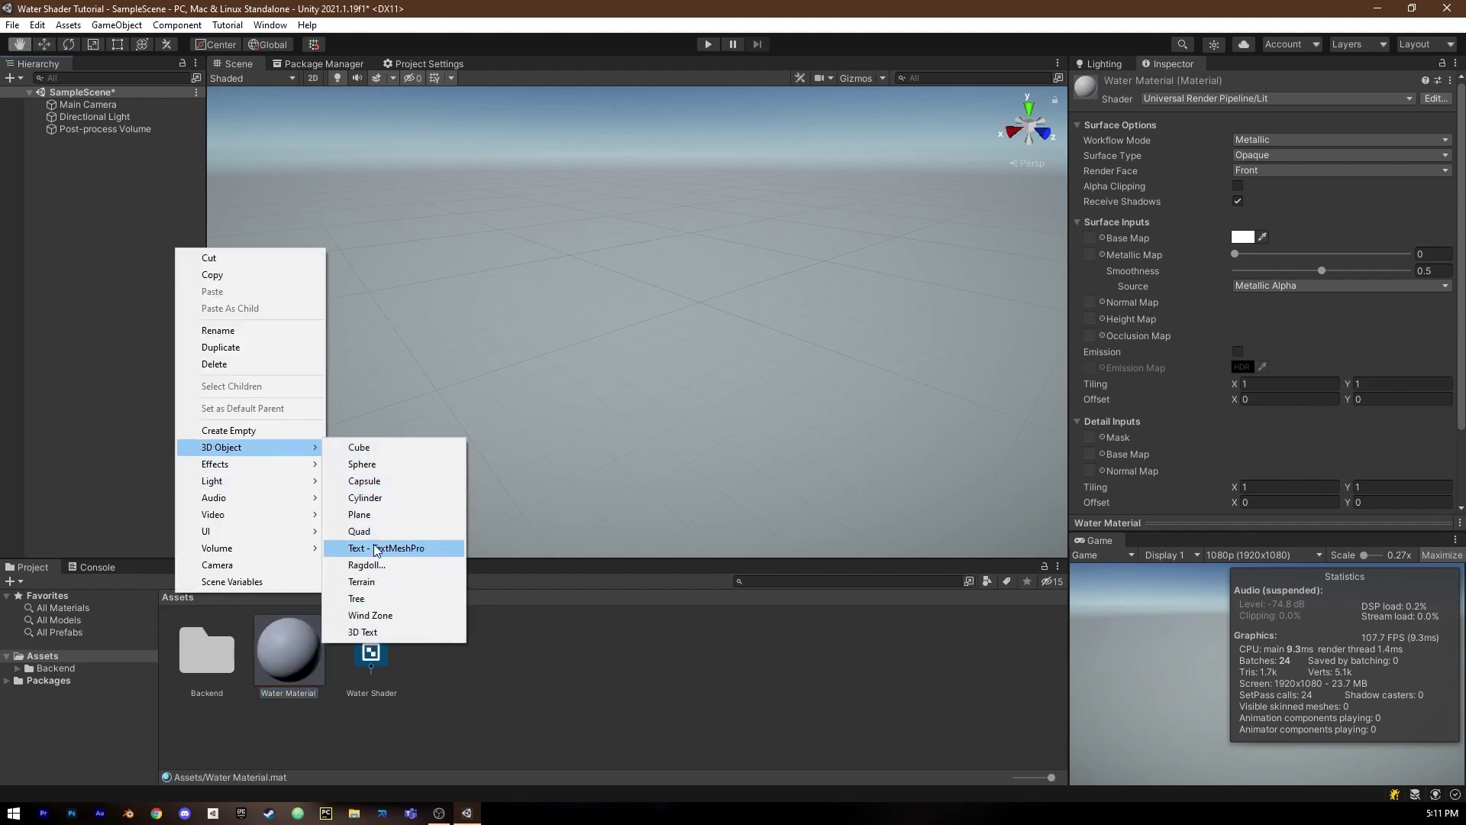
left_click(371, 515)
left_click(449, 682)
left_click_drag(312, 651, 558, 392)
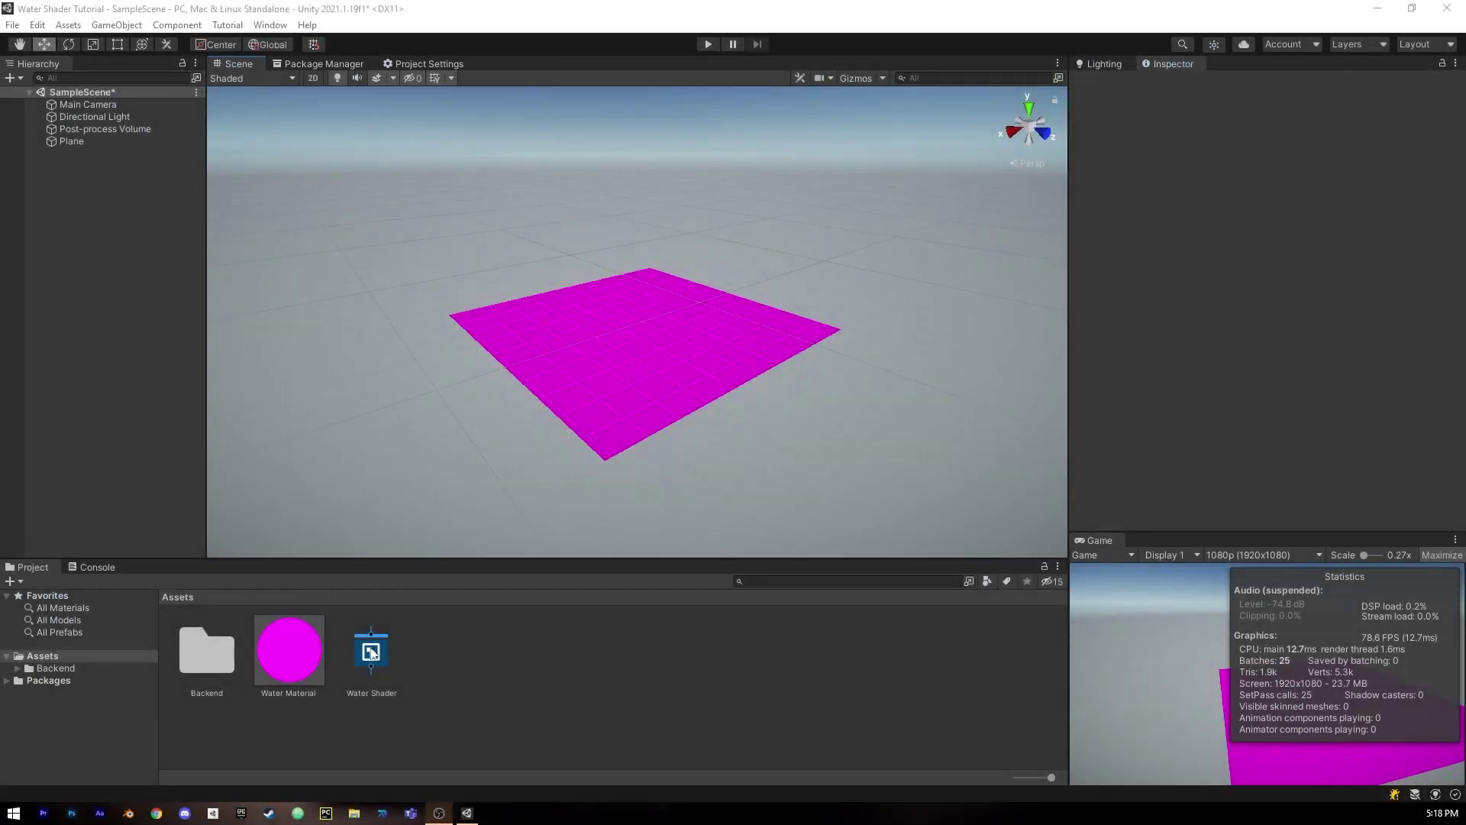
Open the Water Shader graph in a maximized editor and add Universal as its active target.
double_click(372, 648)
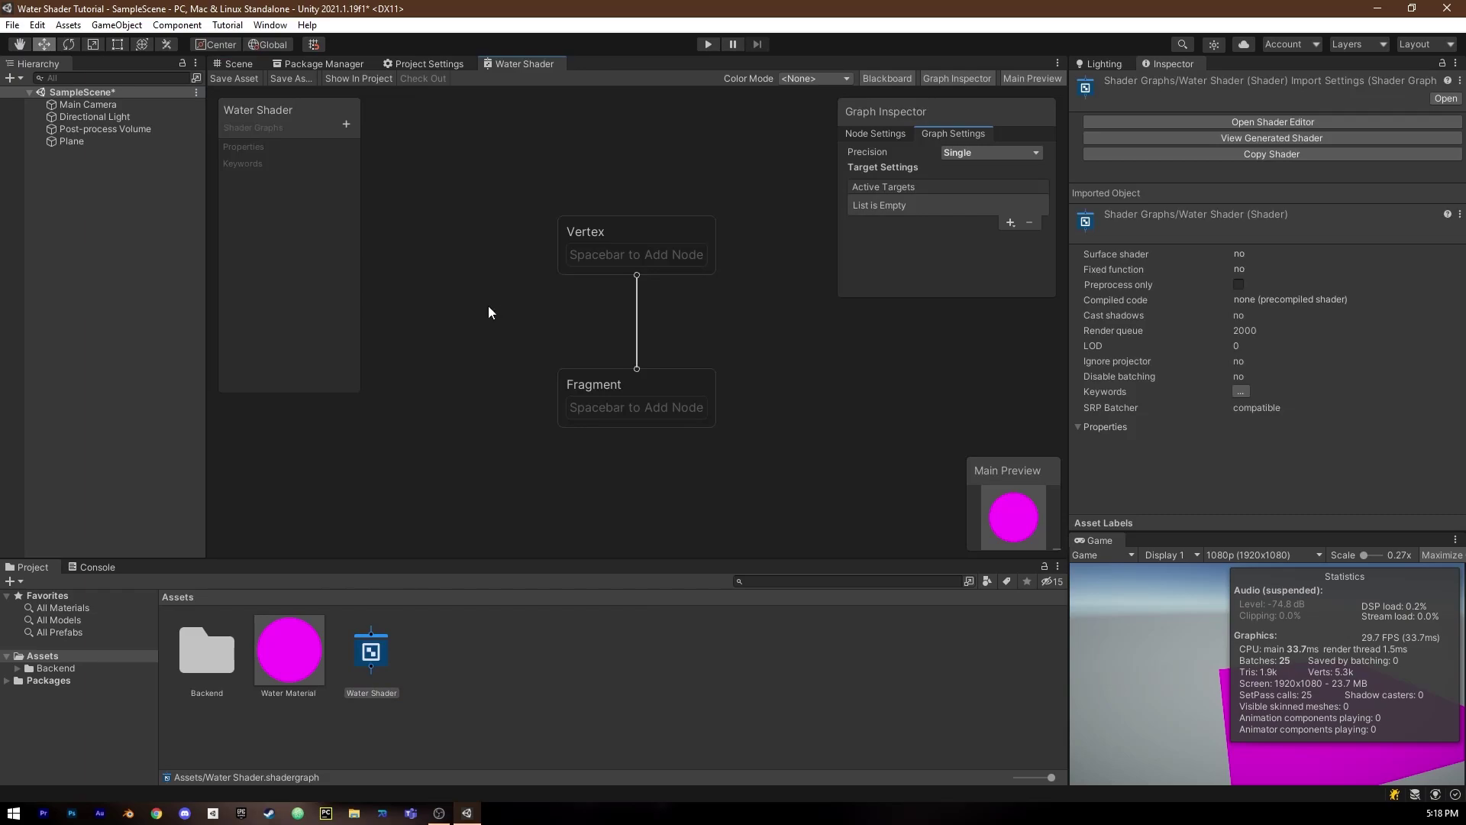
key("shift+space")
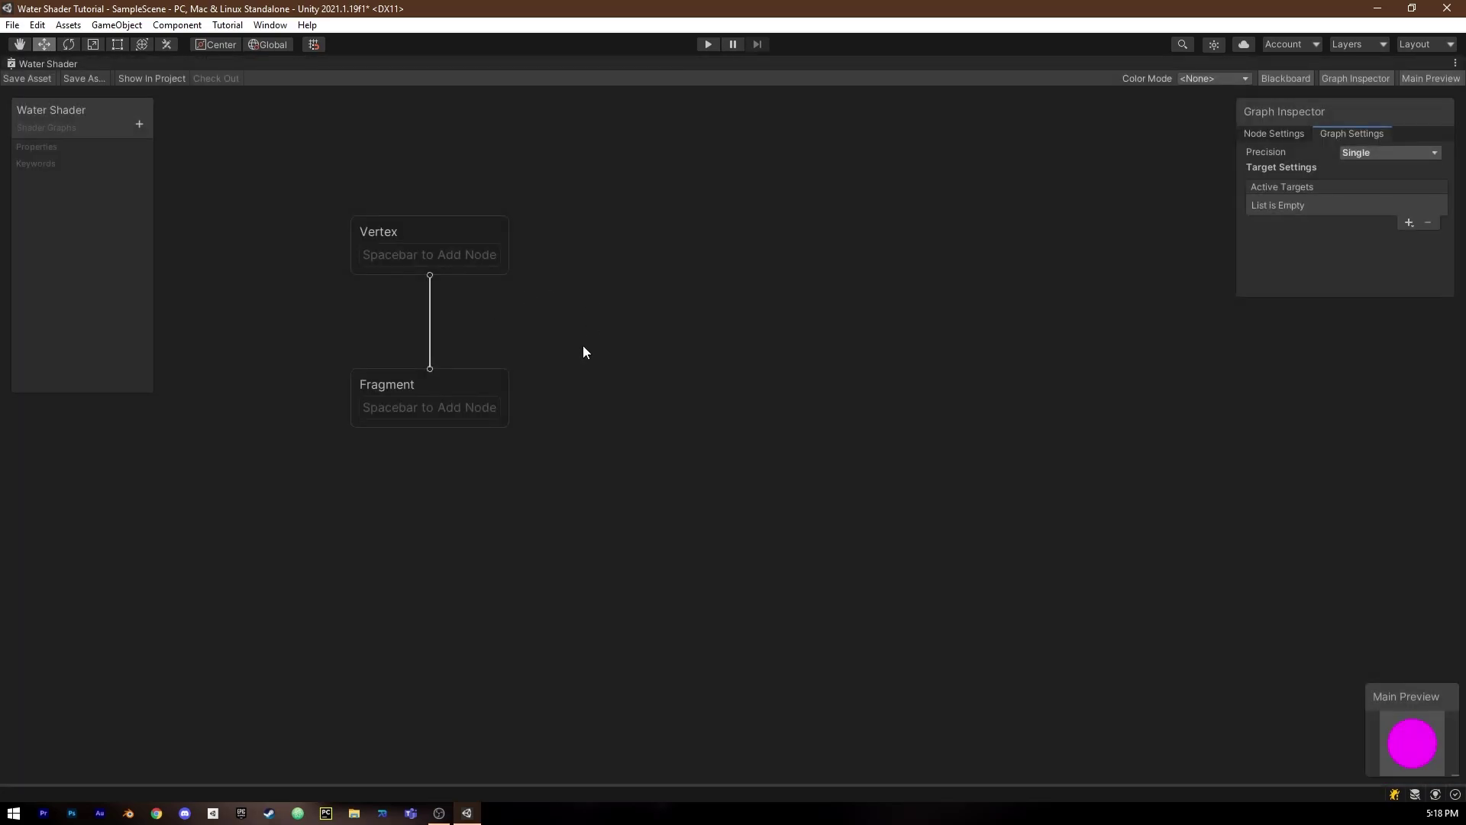
middle_click_drag(583, 349, 1031, 416)
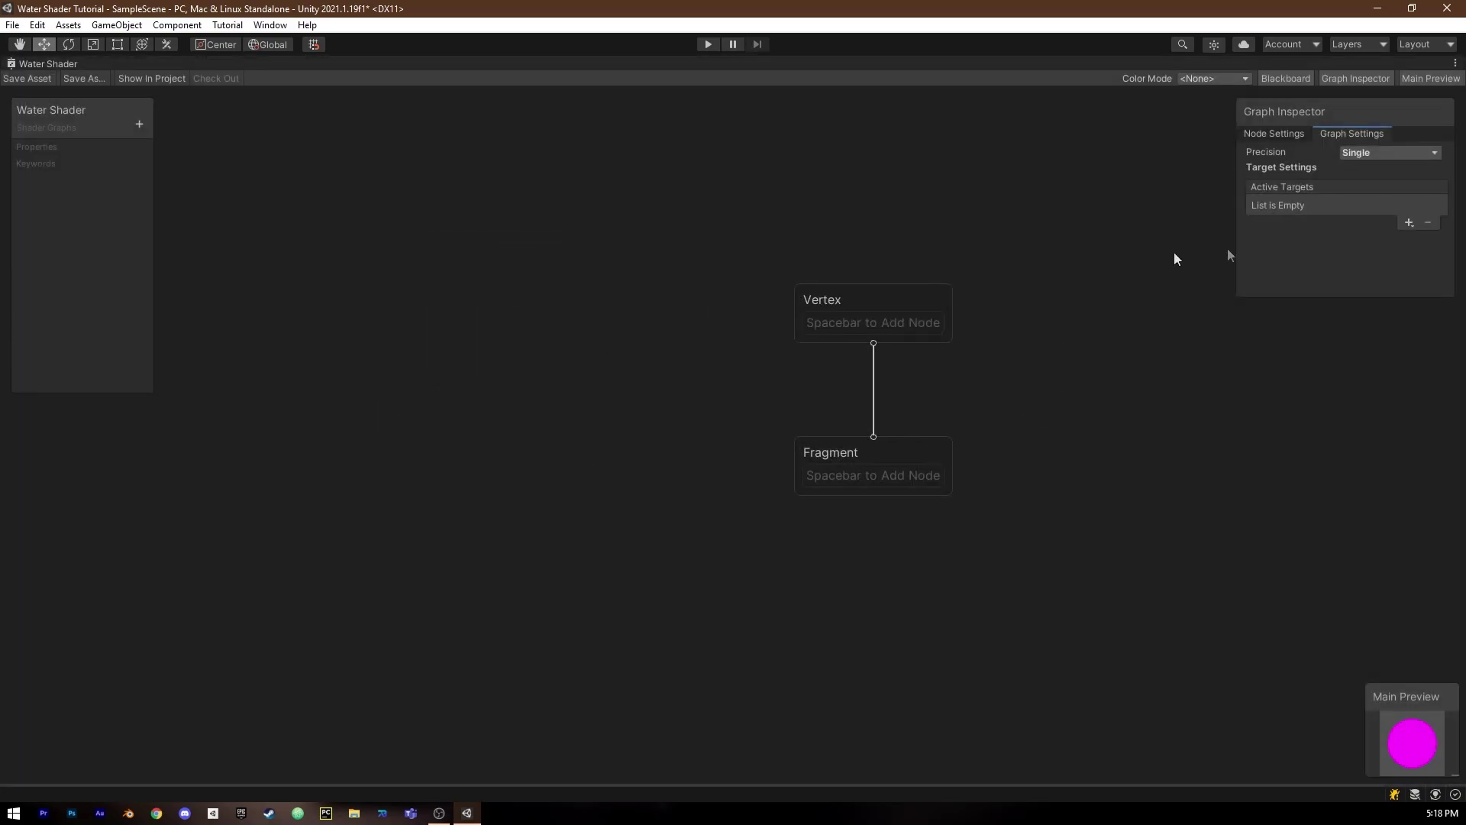
left_click(1409, 223)
left_click(1403, 233)
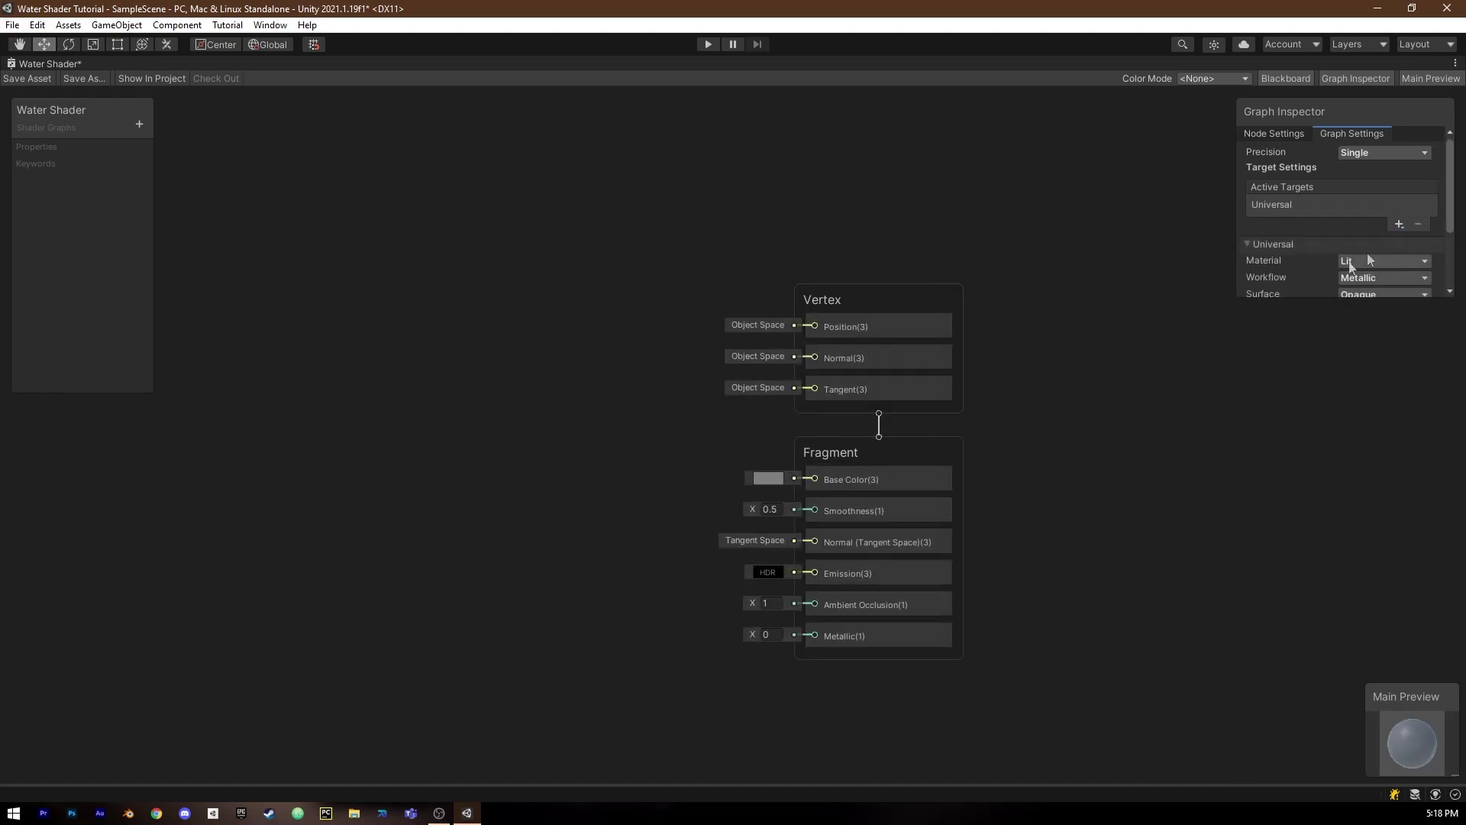
middle_click_drag(1003, 448, 1070, 390)
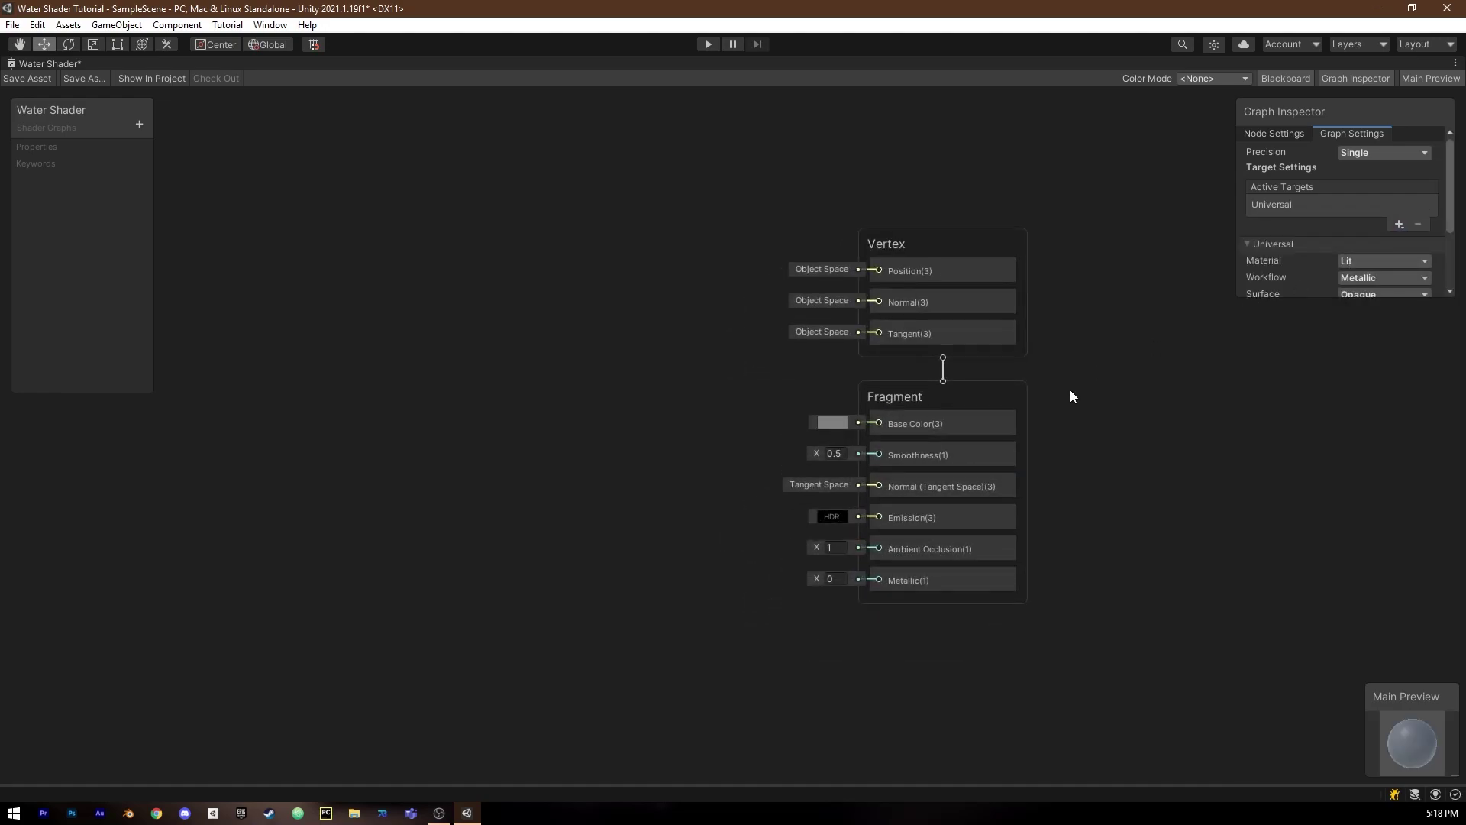
Save the Water Shader graph, restore the editor layout and return to the Scene view to check the plane.
left_click(44, 79)
key("shift+space")
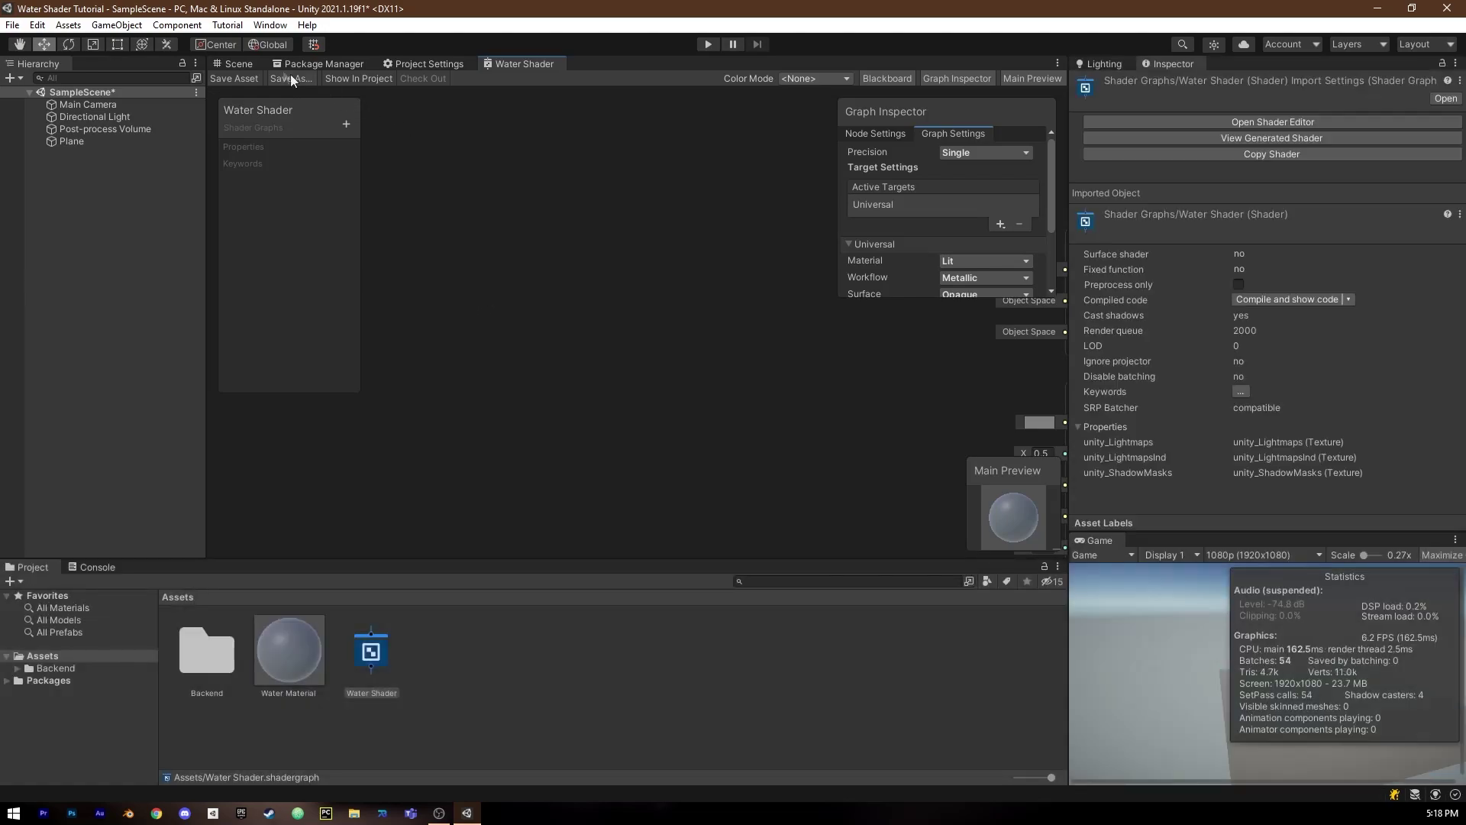
left_click(233, 64)
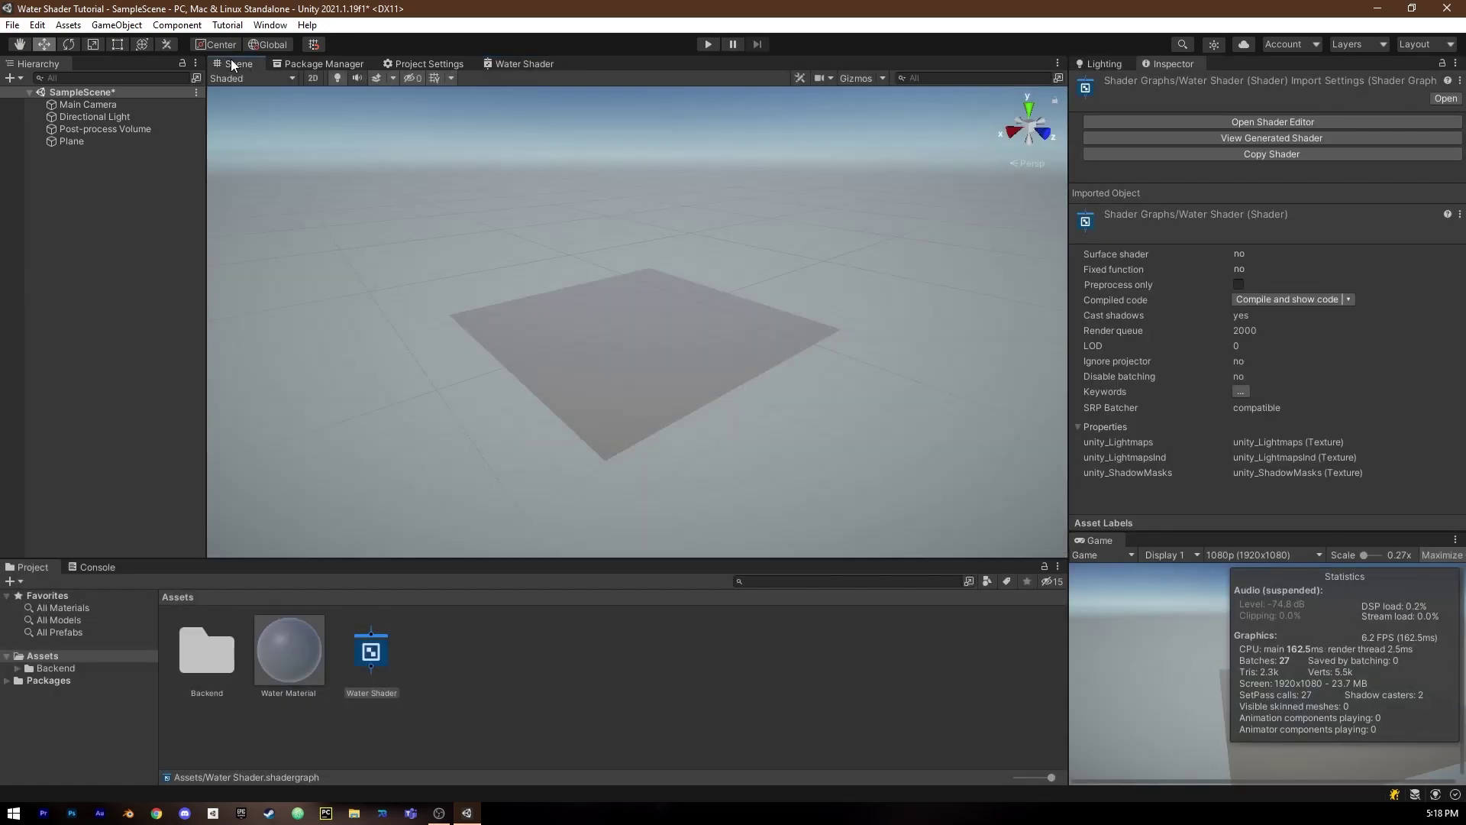
left_click(650, 364)
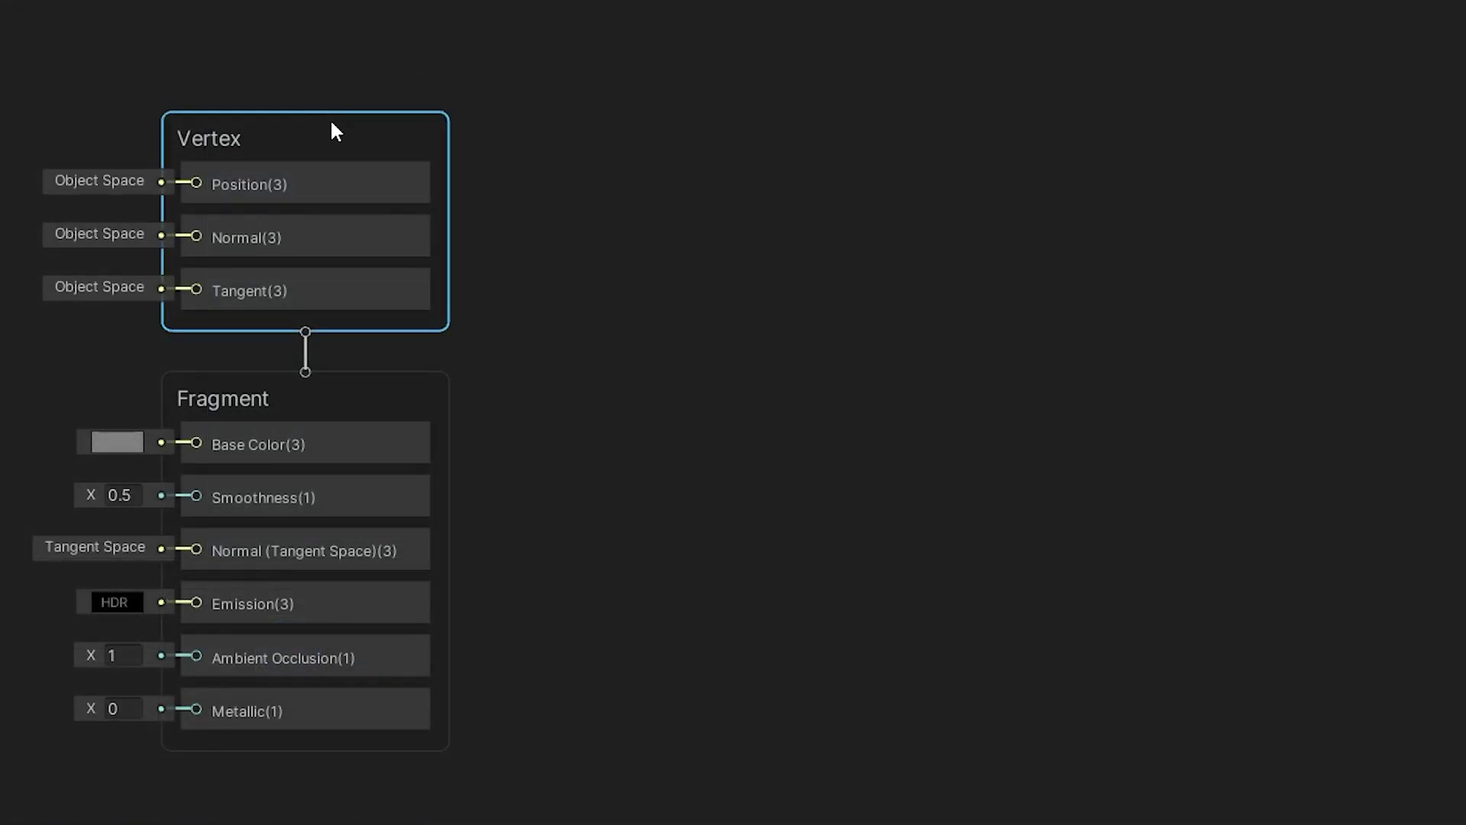
left_click(328, 393)
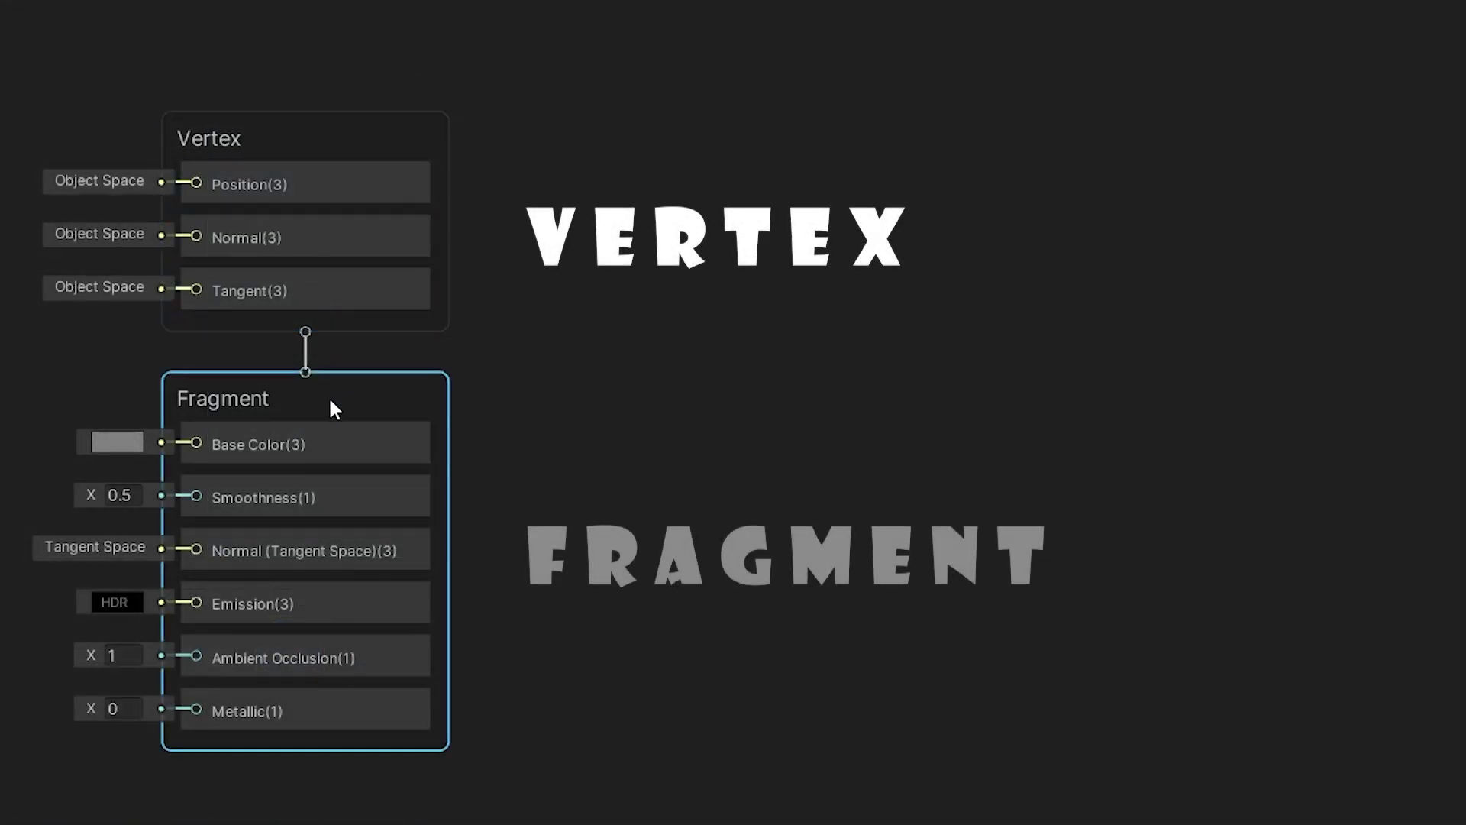
left_click(288, 134)
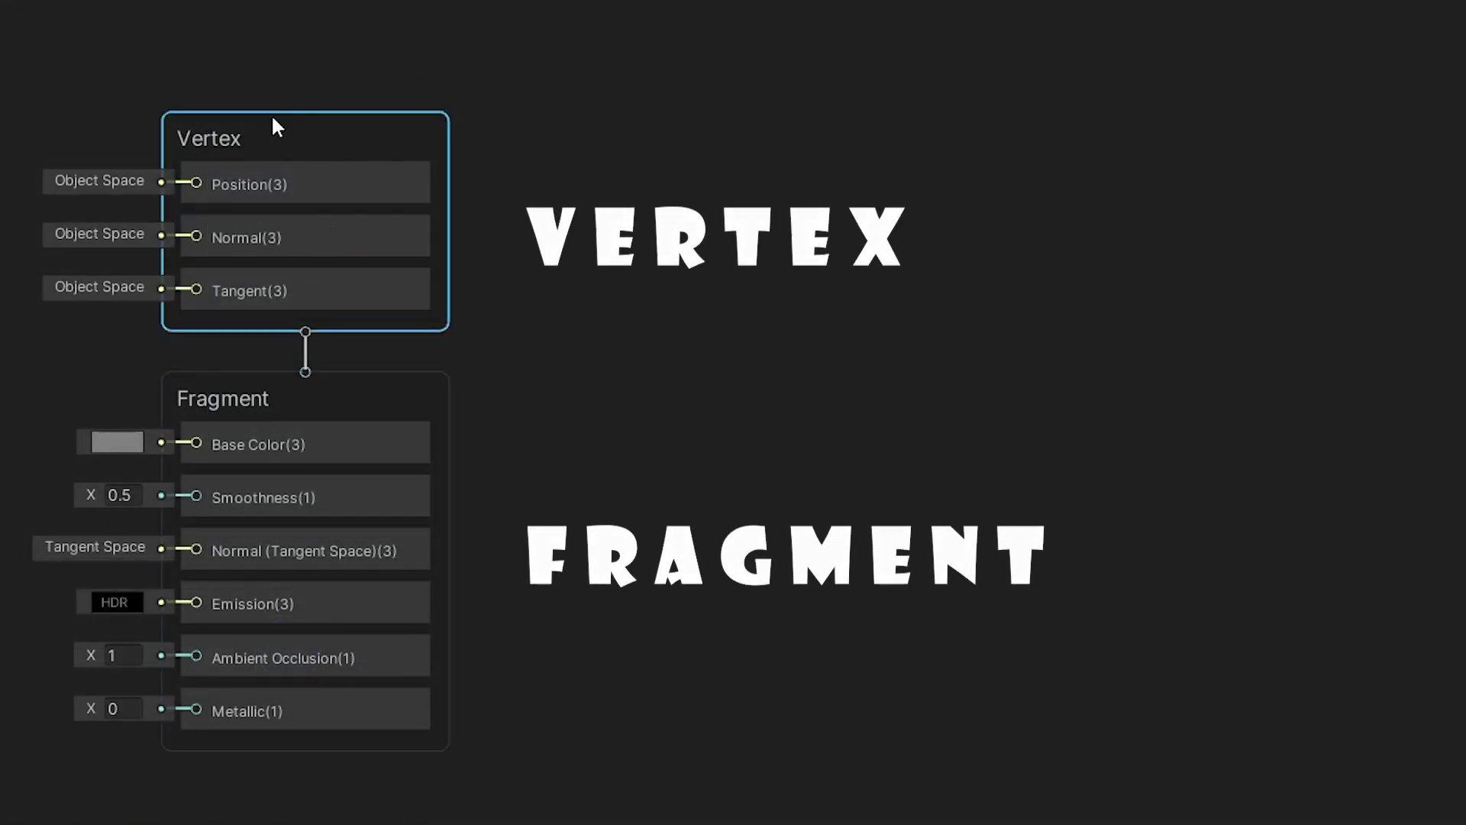
left_click(248, 382)
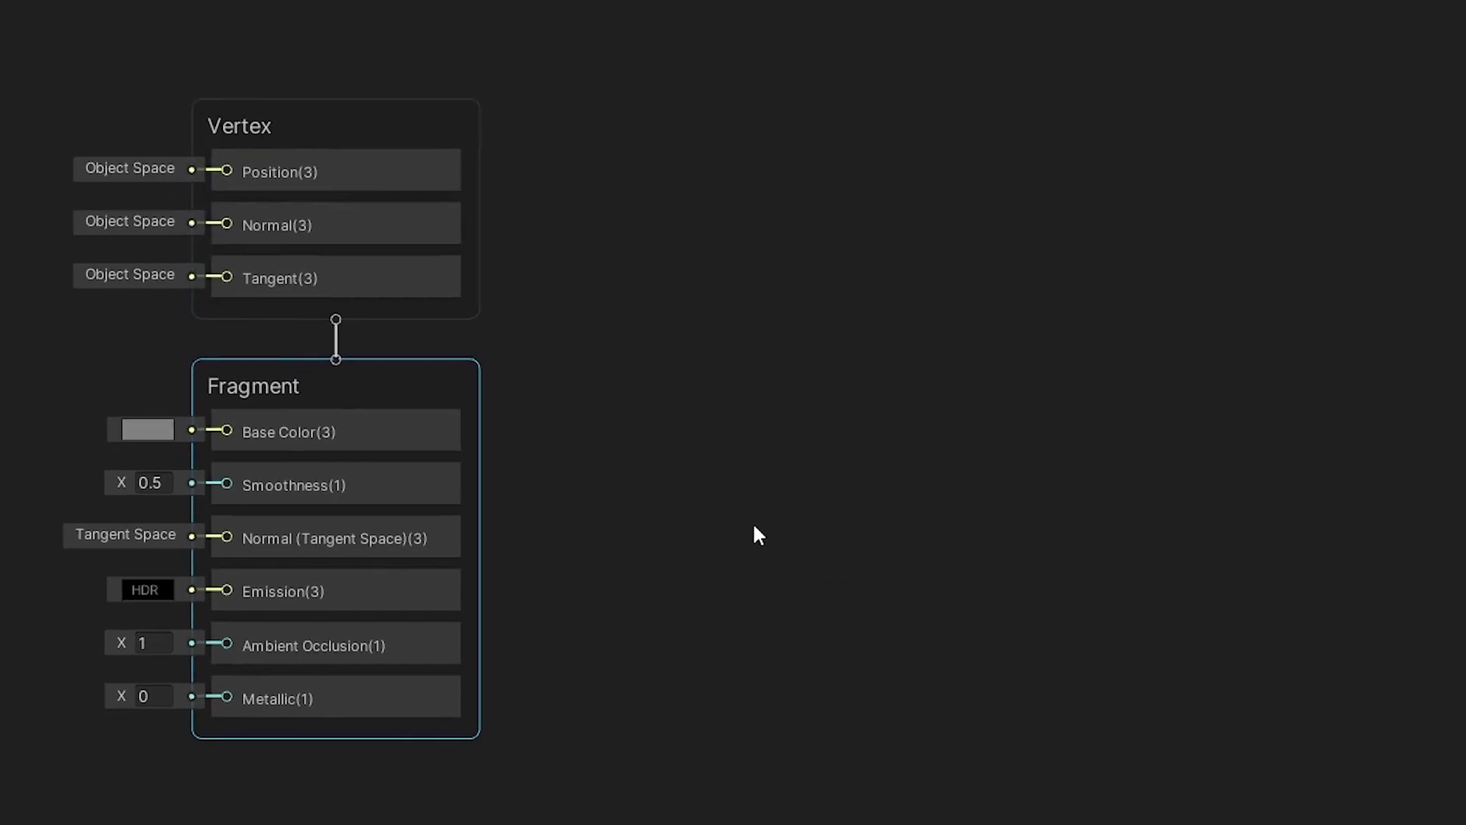
Add a Position node to the graph and place it well away from the Vertex block on its input side.
right_click(418, 404)
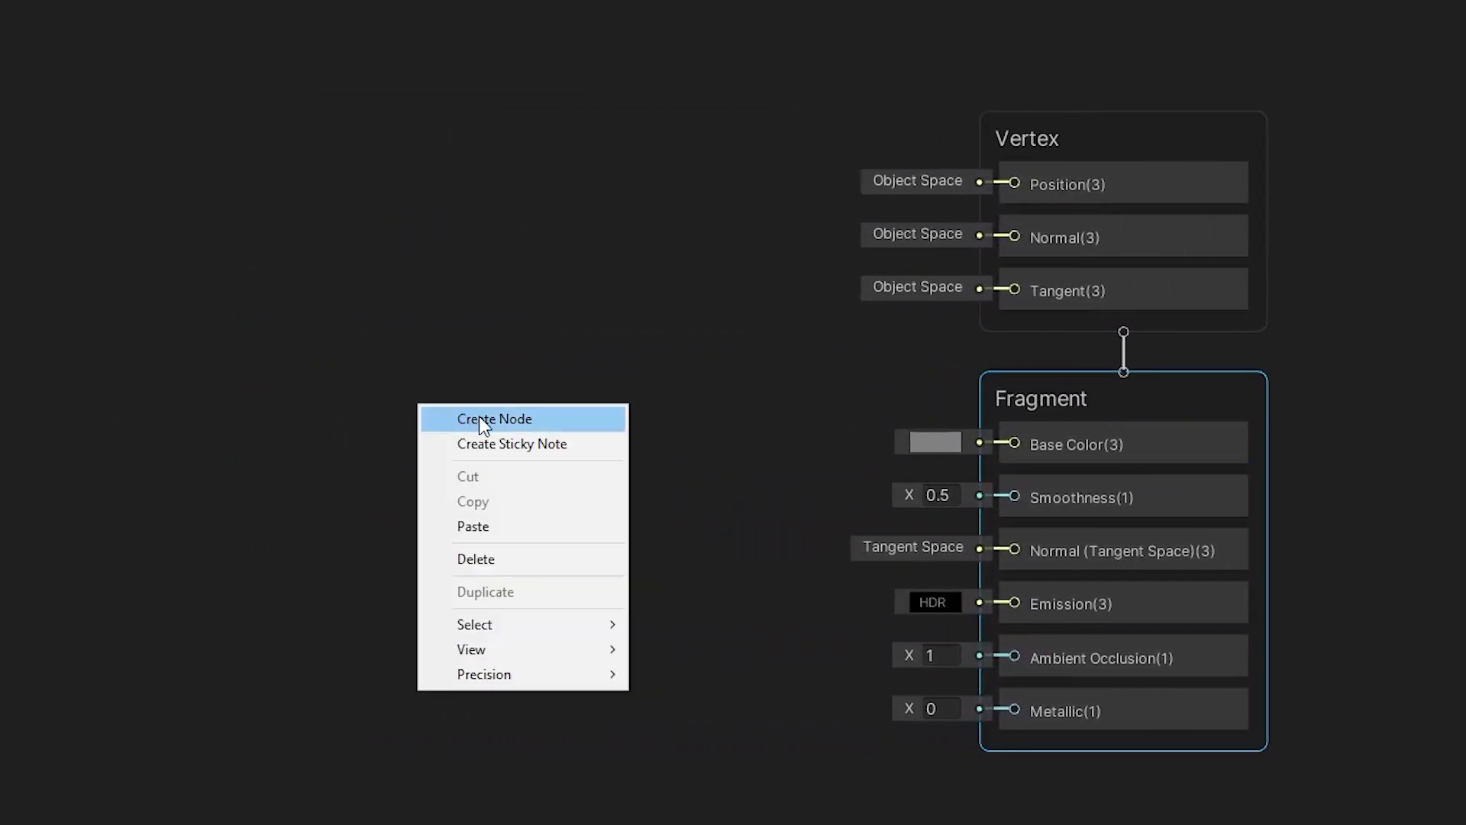
left_click(485, 422)
type("posit")
key("Return")
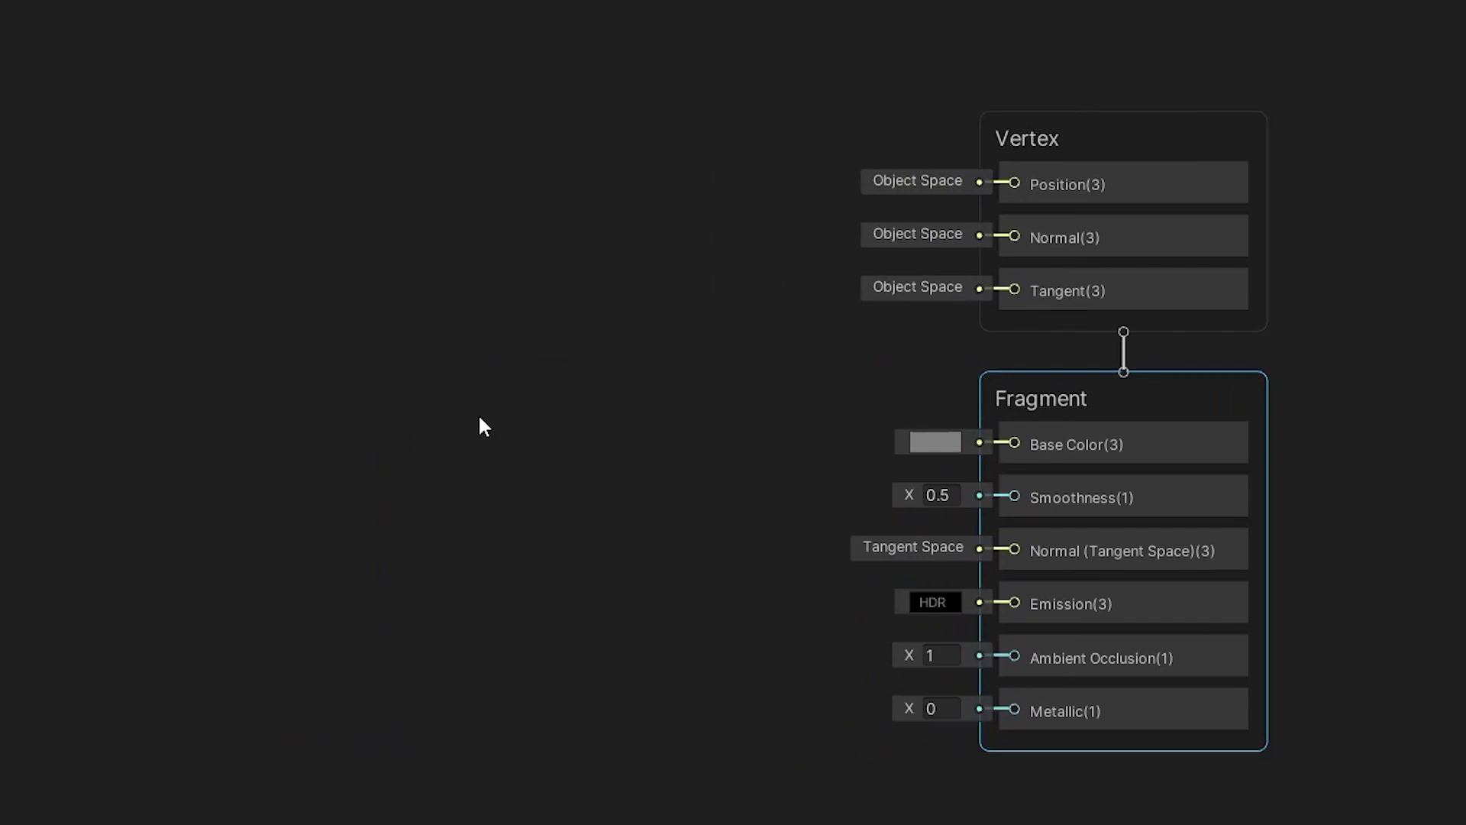
left_click_drag(491, 466, 109, 210)
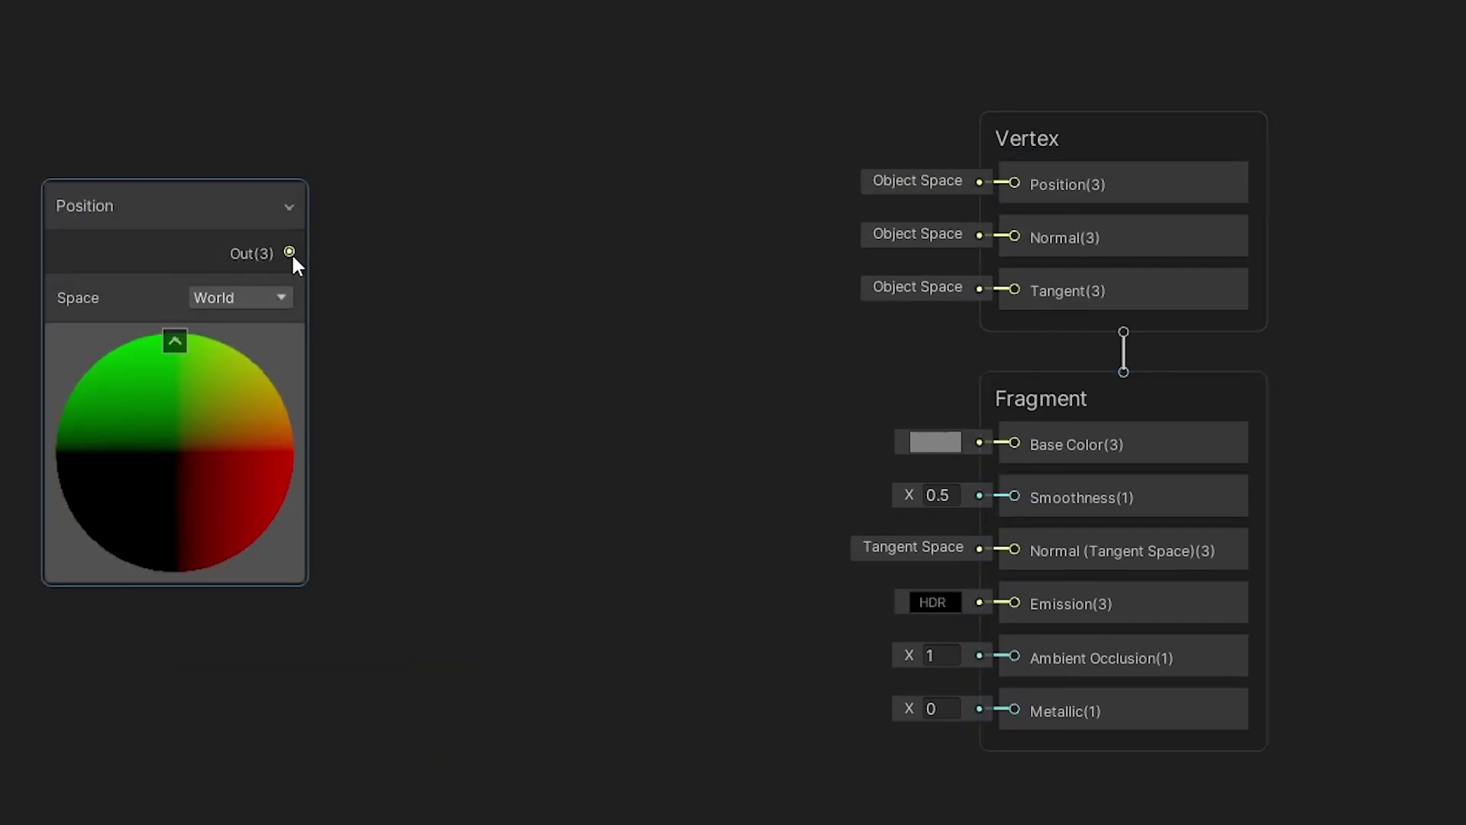
Connect the Position node's output to a new Split node, with the Position space set to Object.
left_click_drag(289, 252, 448, 216)
type("spli")
key("Return")
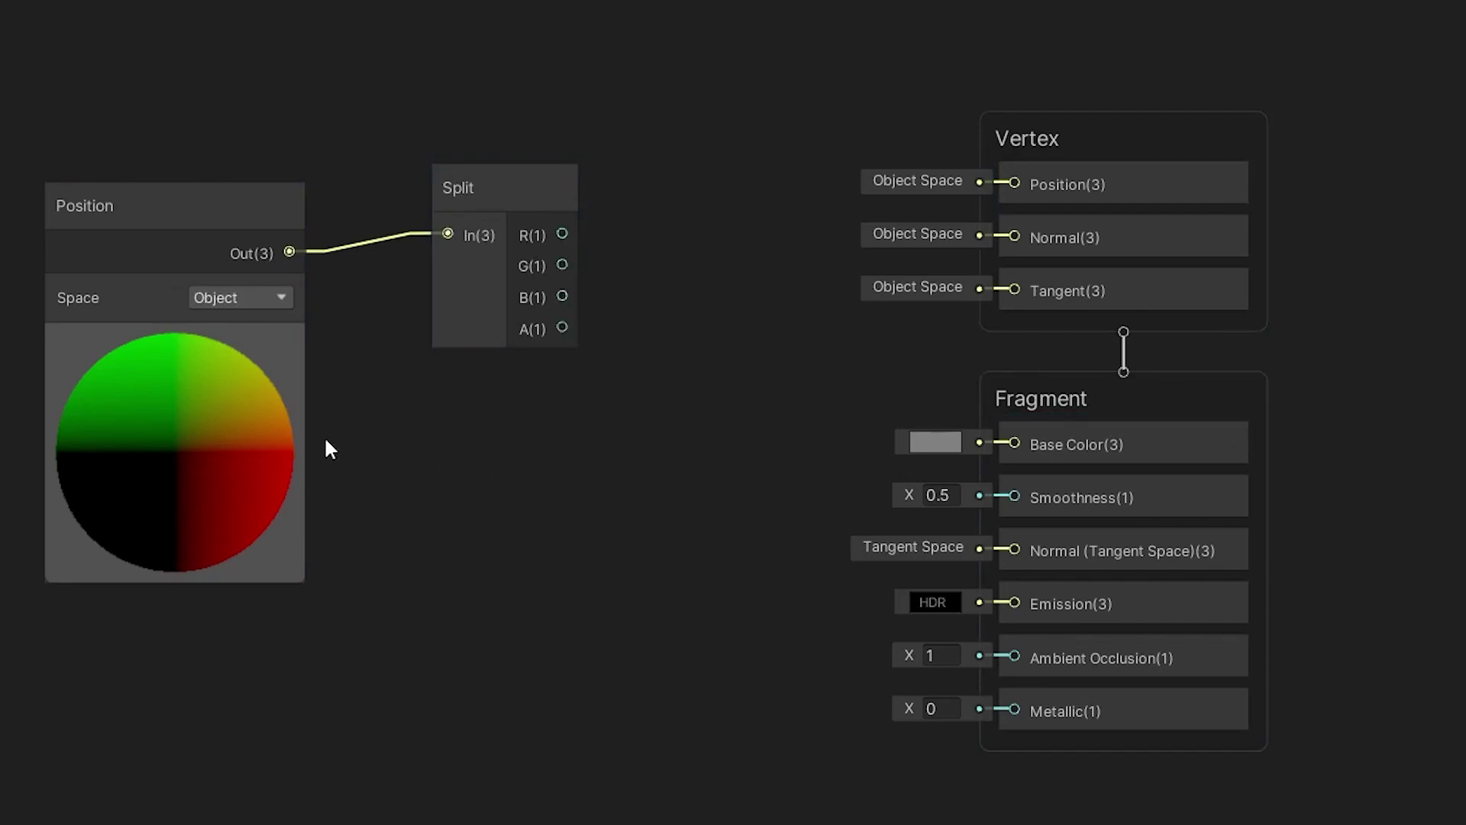
Try World as the Position node's space and return it to Object.
left_click(229, 297)
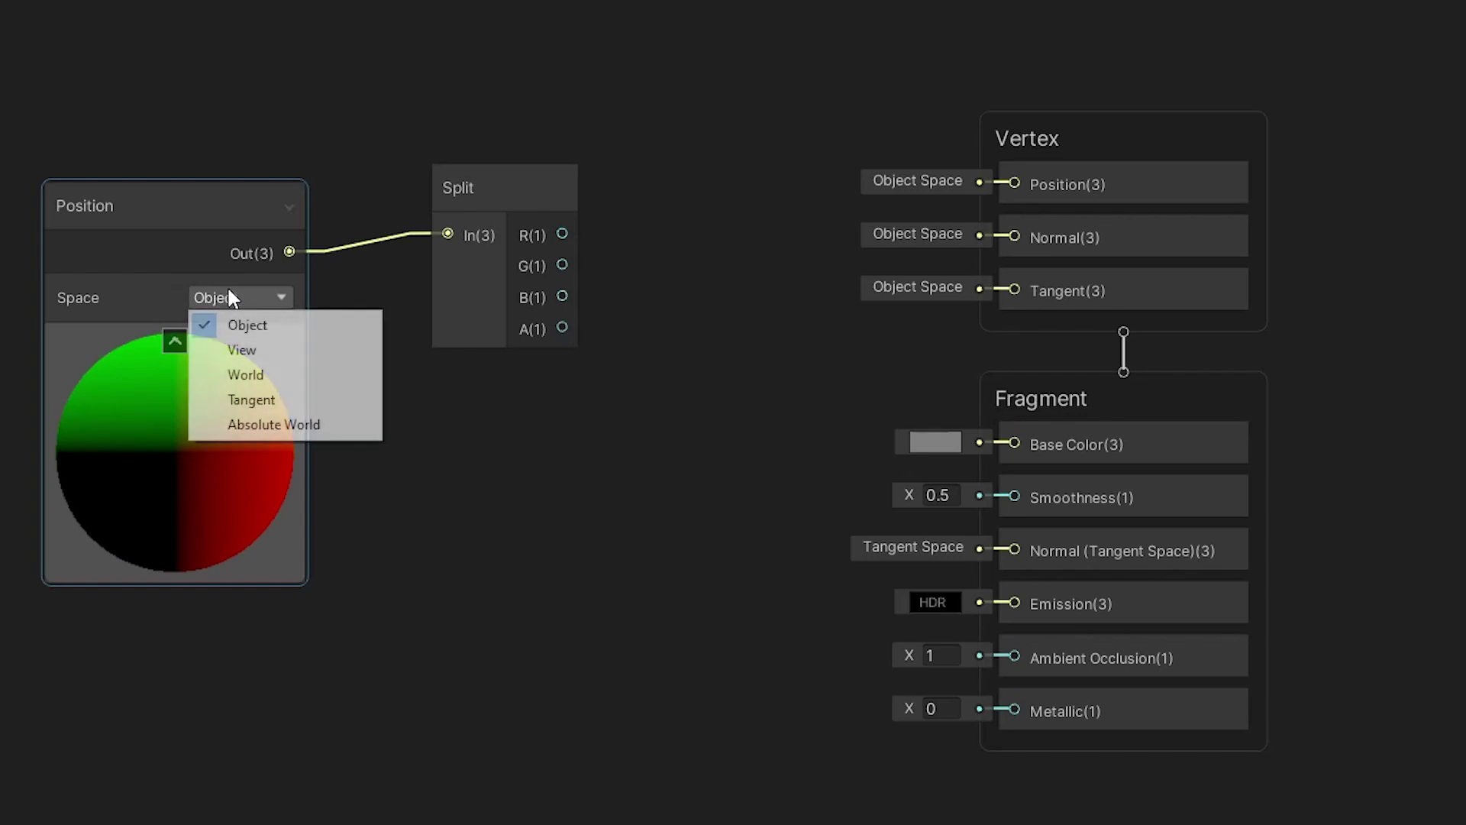
left_click(248, 374)
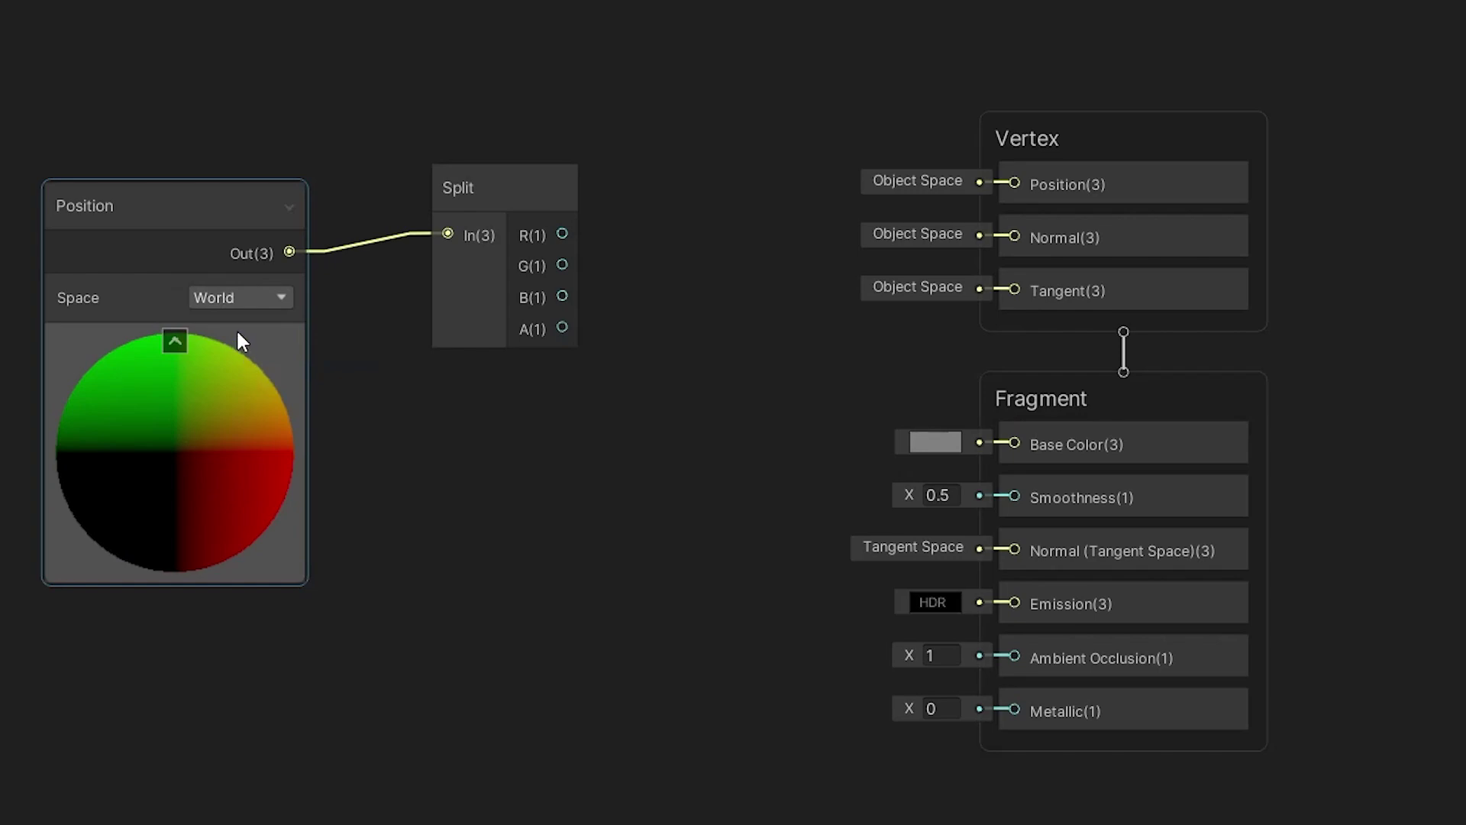
left_click(237, 298)
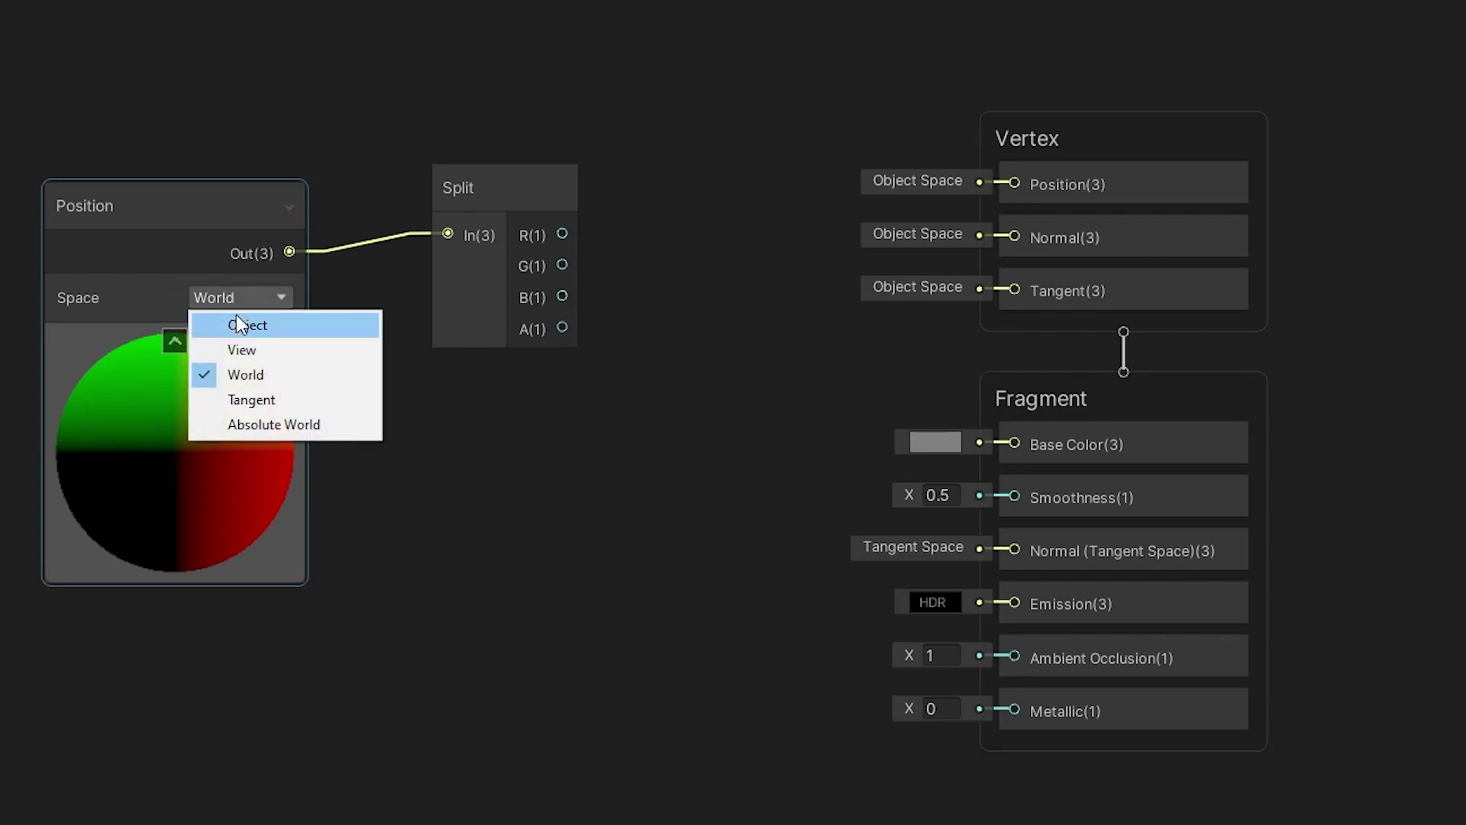
left_click(241, 326)
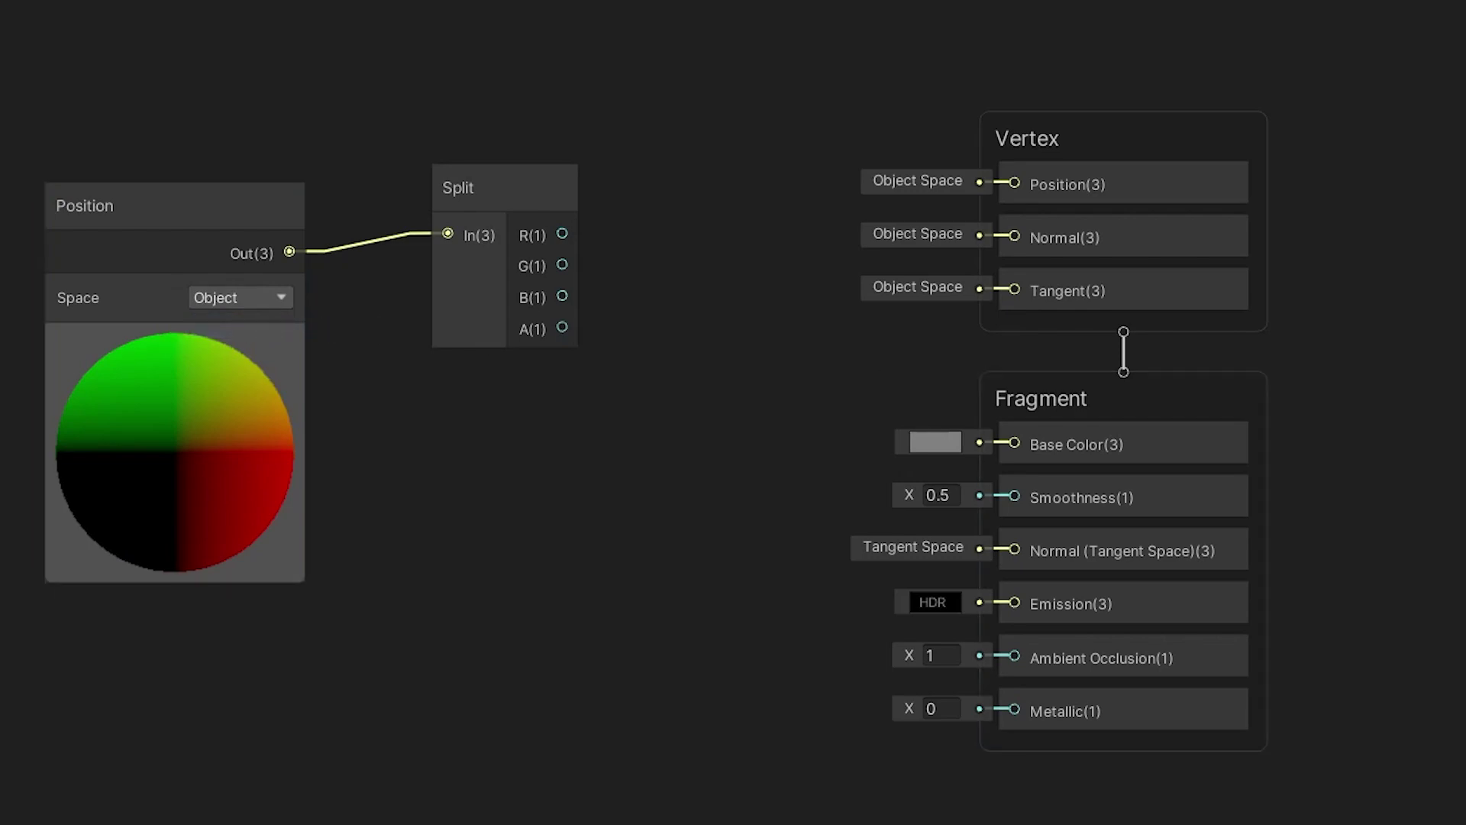
Move the Vertex and Fragment blocks together farther from the Split node to make room for more nodes.
scroll(1004, 388, "down", 3)
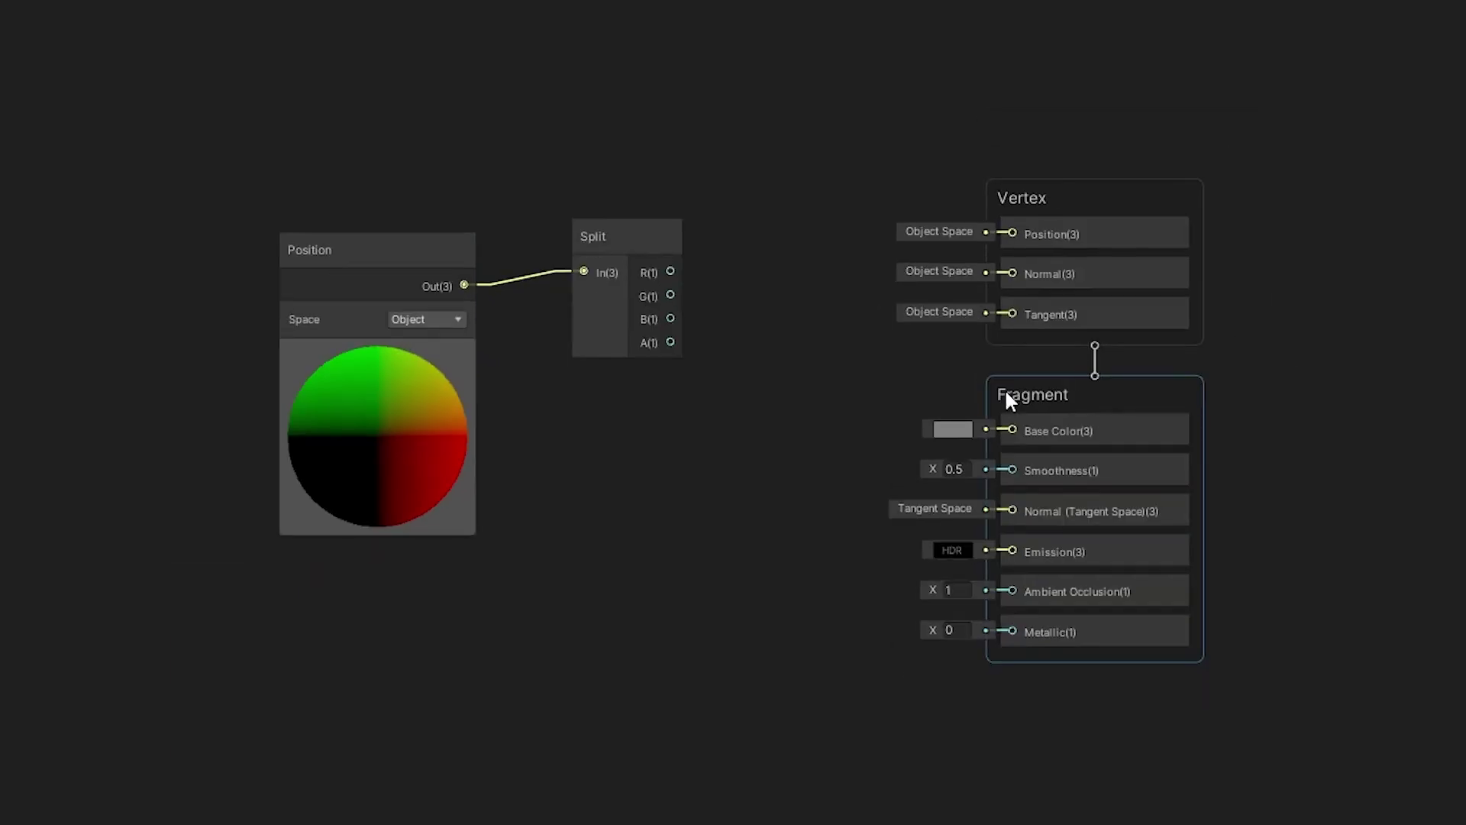
left_click_drag(842, 150, 1082, 647)
left_click_drag(1022, 392, 1314, 405)
Create a Vector 3 node from the Split node's R output into X, spaced slightly away from Split.
left_click_drag(617, 278, 701, 258)
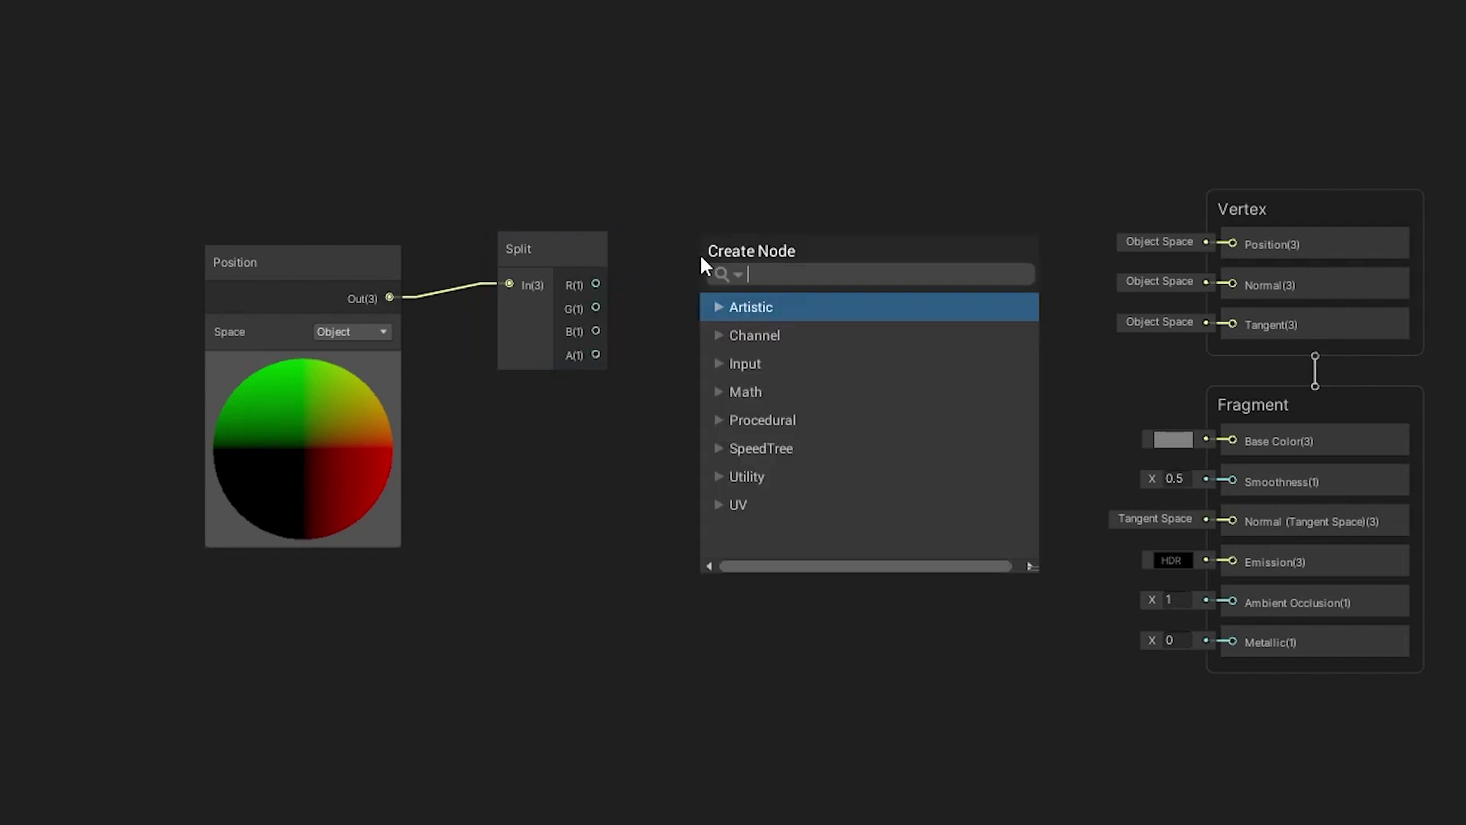
type("vec")
key("Down")
key("Down")
key("Down")
key("Return")
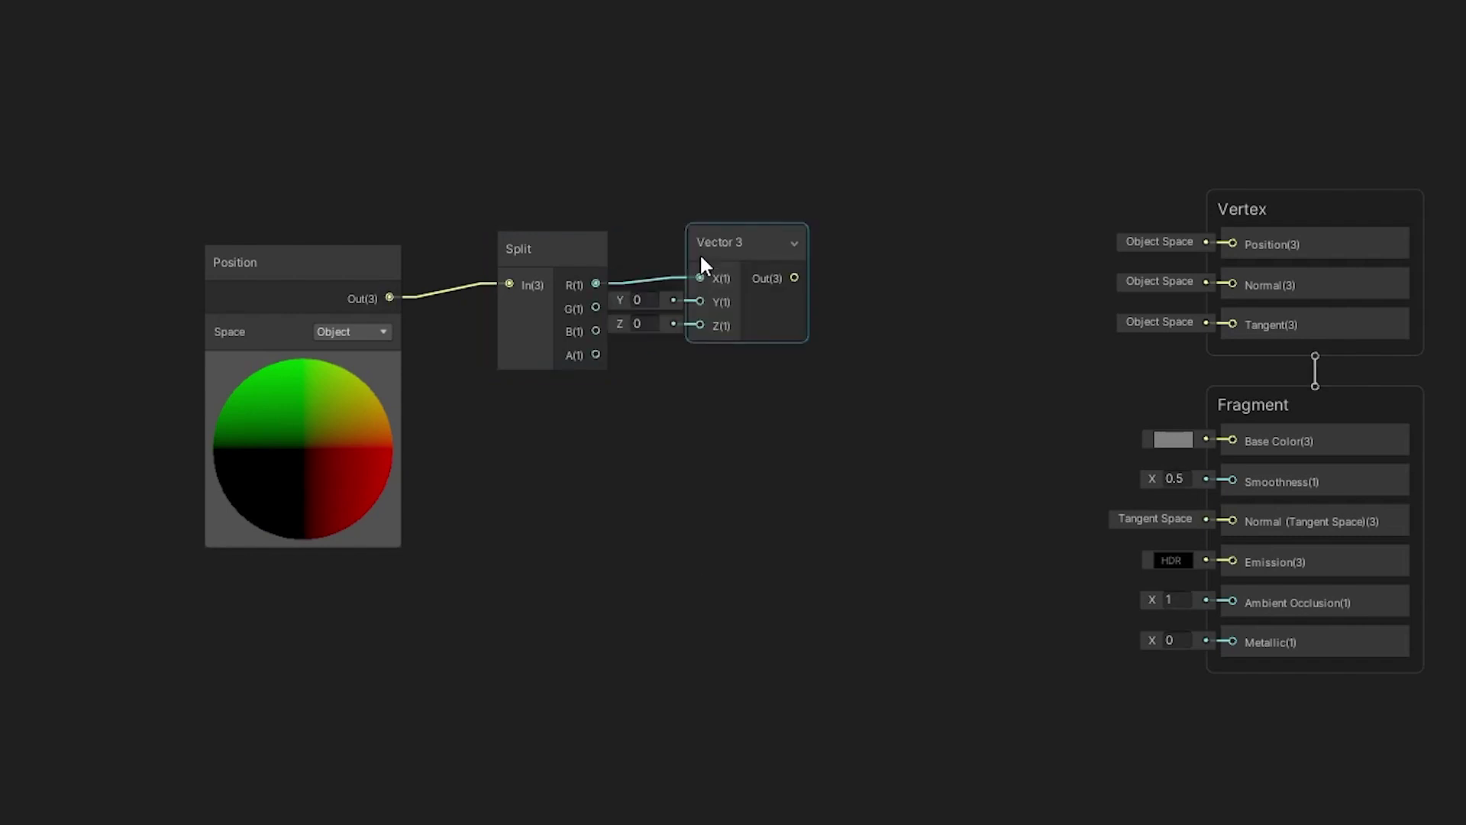
left_click_drag(700, 254, 763, 246)
Connect Split's G to Y and B to Z on Vector 3, and feed the Vector 3 output into the Vertex Position.
left_click_drag(598, 308, 711, 293)
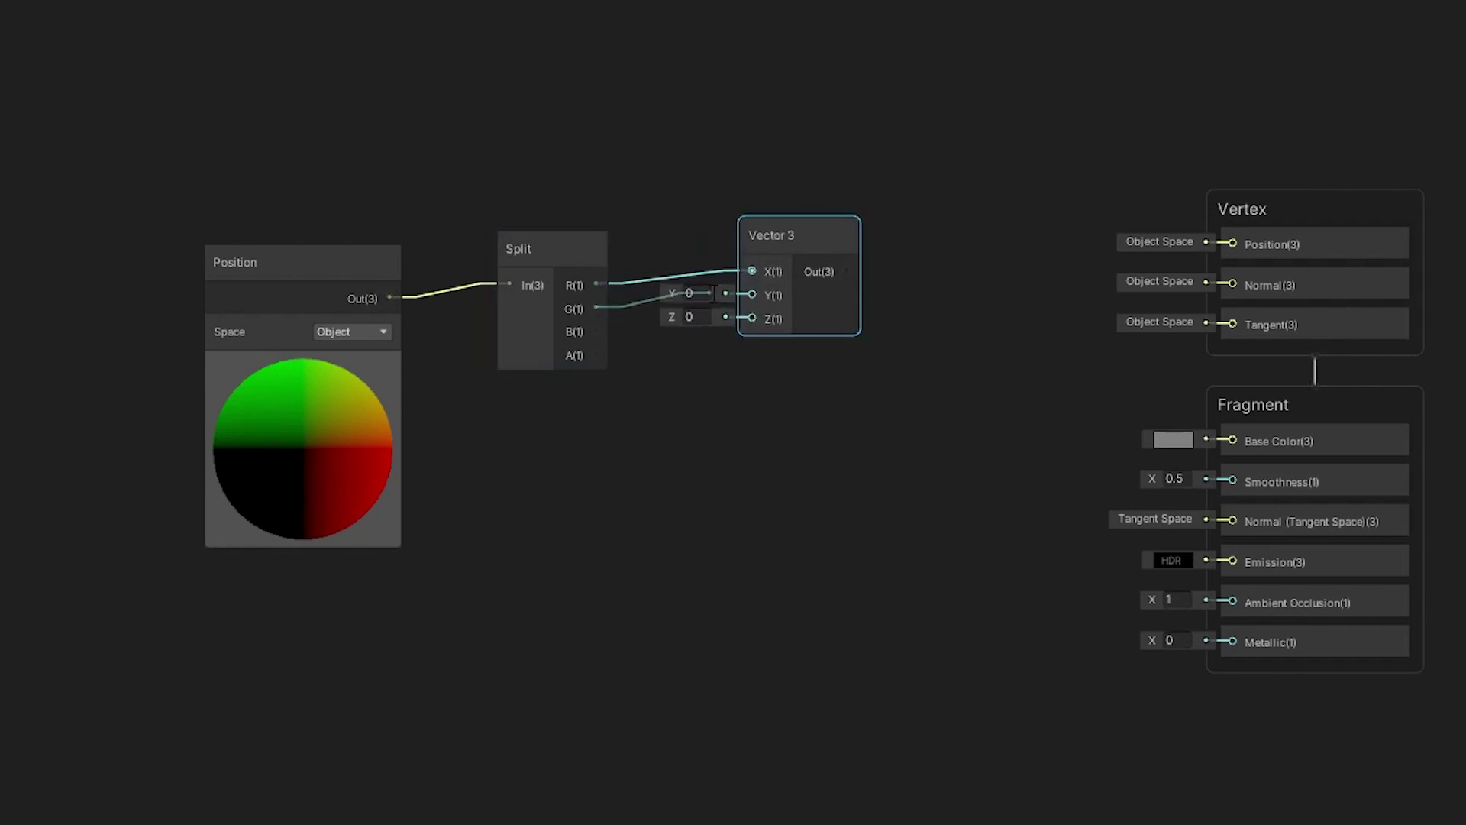
left_click_drag(597, 331, 817, 319)
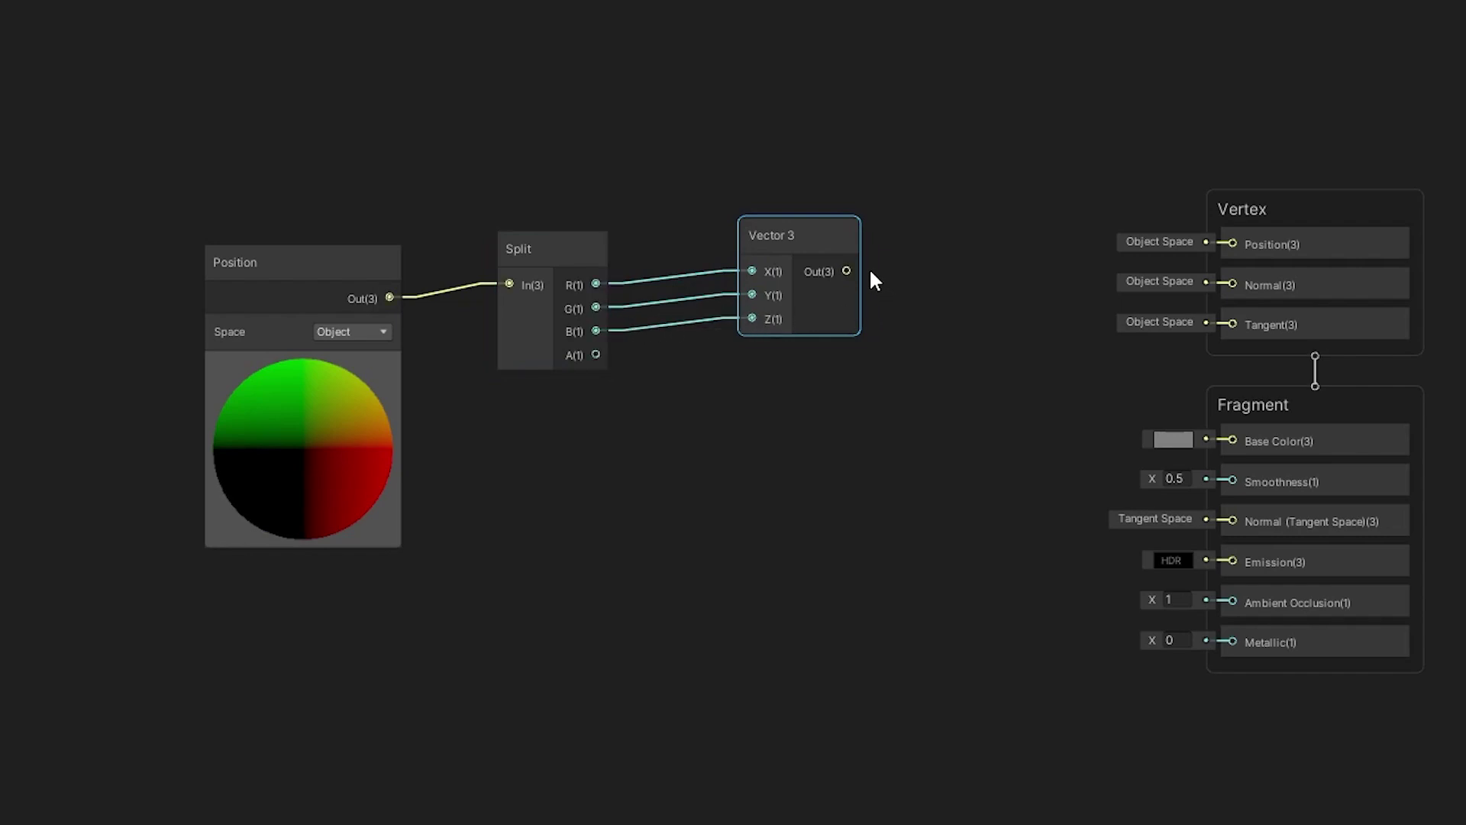
left_click_drag(844, 269, 1225, 246)
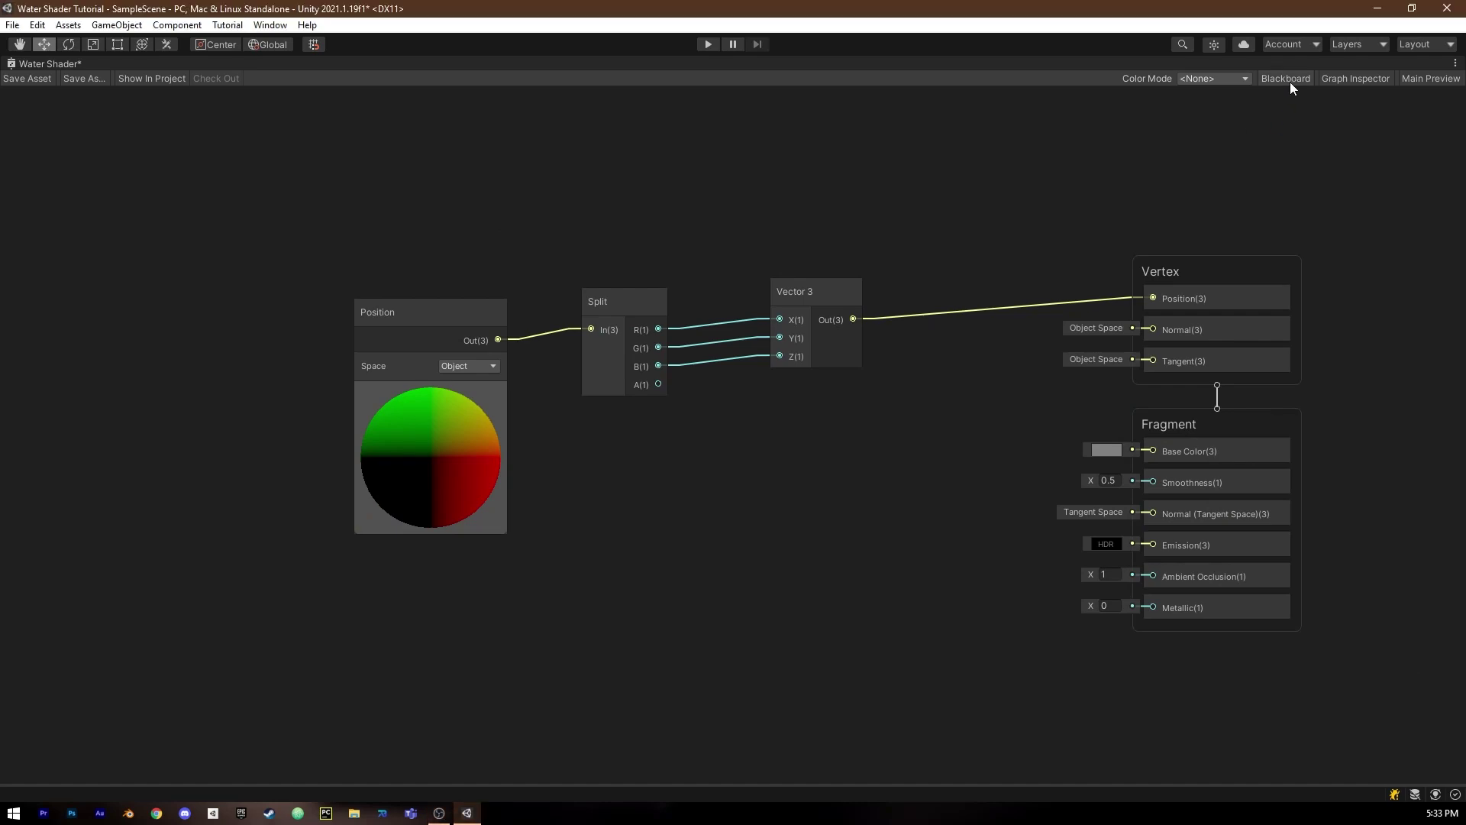
Show the Blackboard and add a Float property named Height.
left_click(1288, 79)
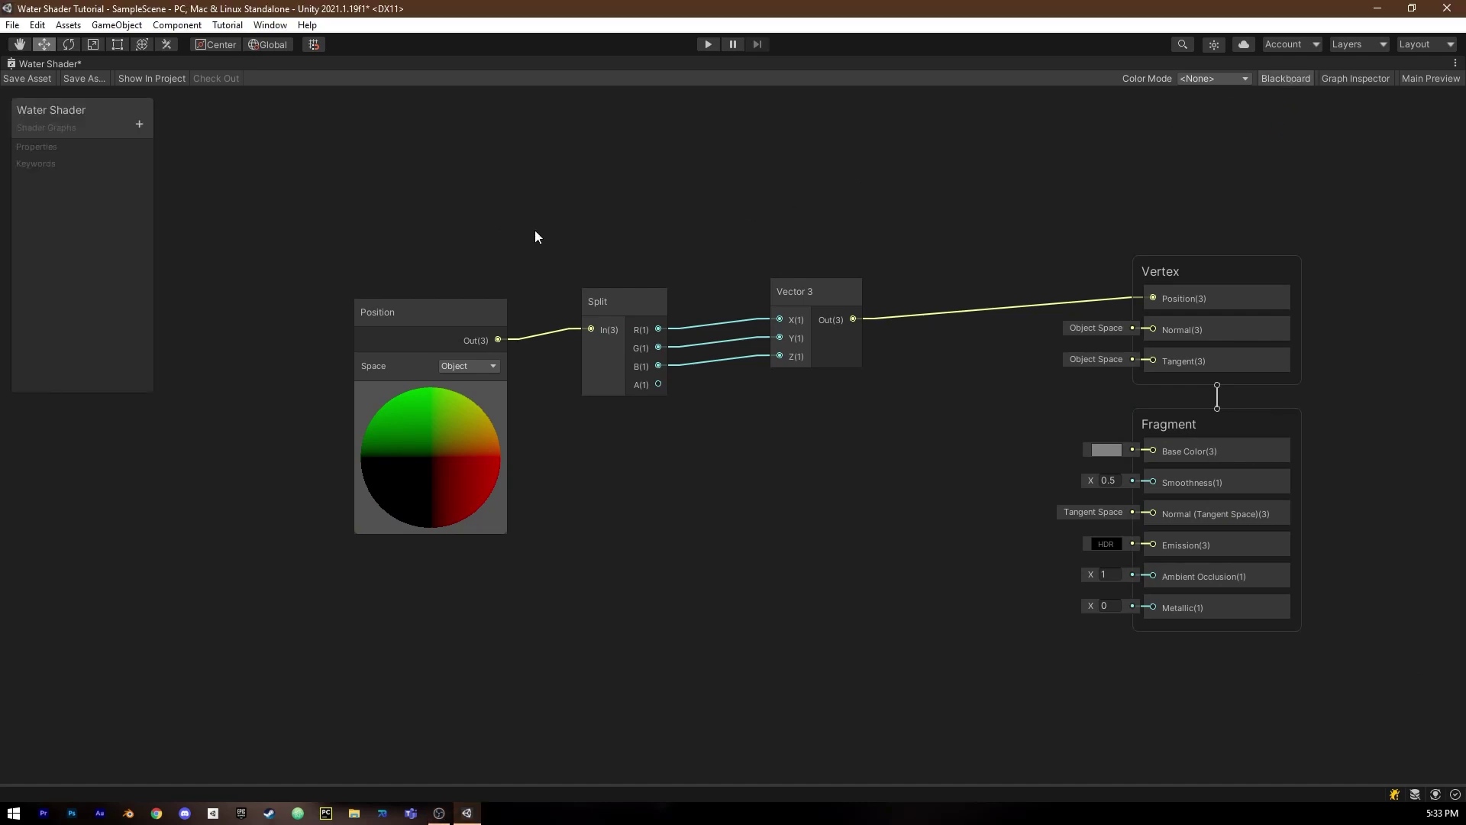
left_click(147, 126)
left_click(172, 137)
type("Height")
key("Return")
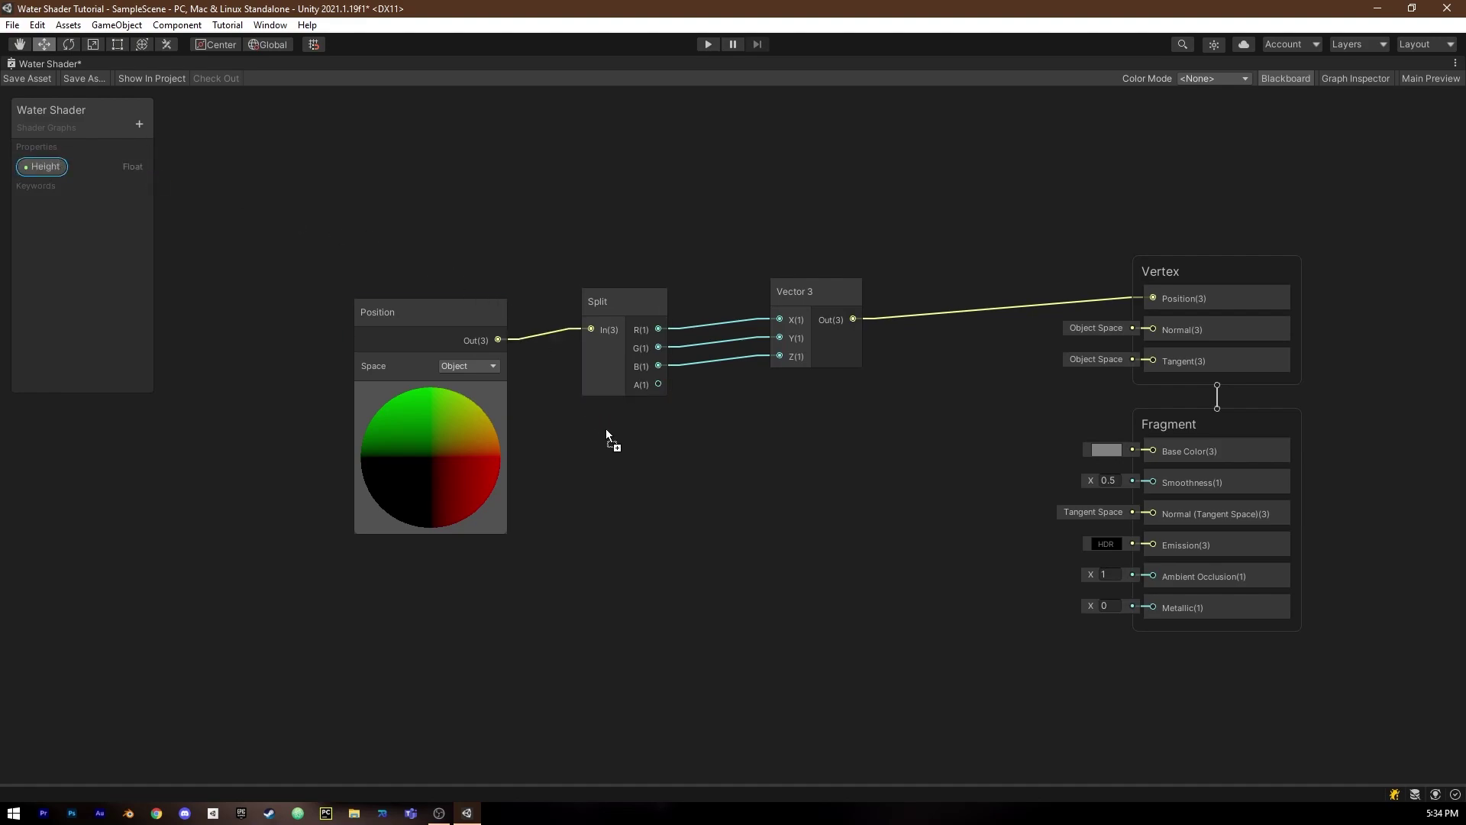
Place the Height property in the graph, connect it to Vector 3's Y input and save the shader.
left_click_drag(606, 434, 779, 338)
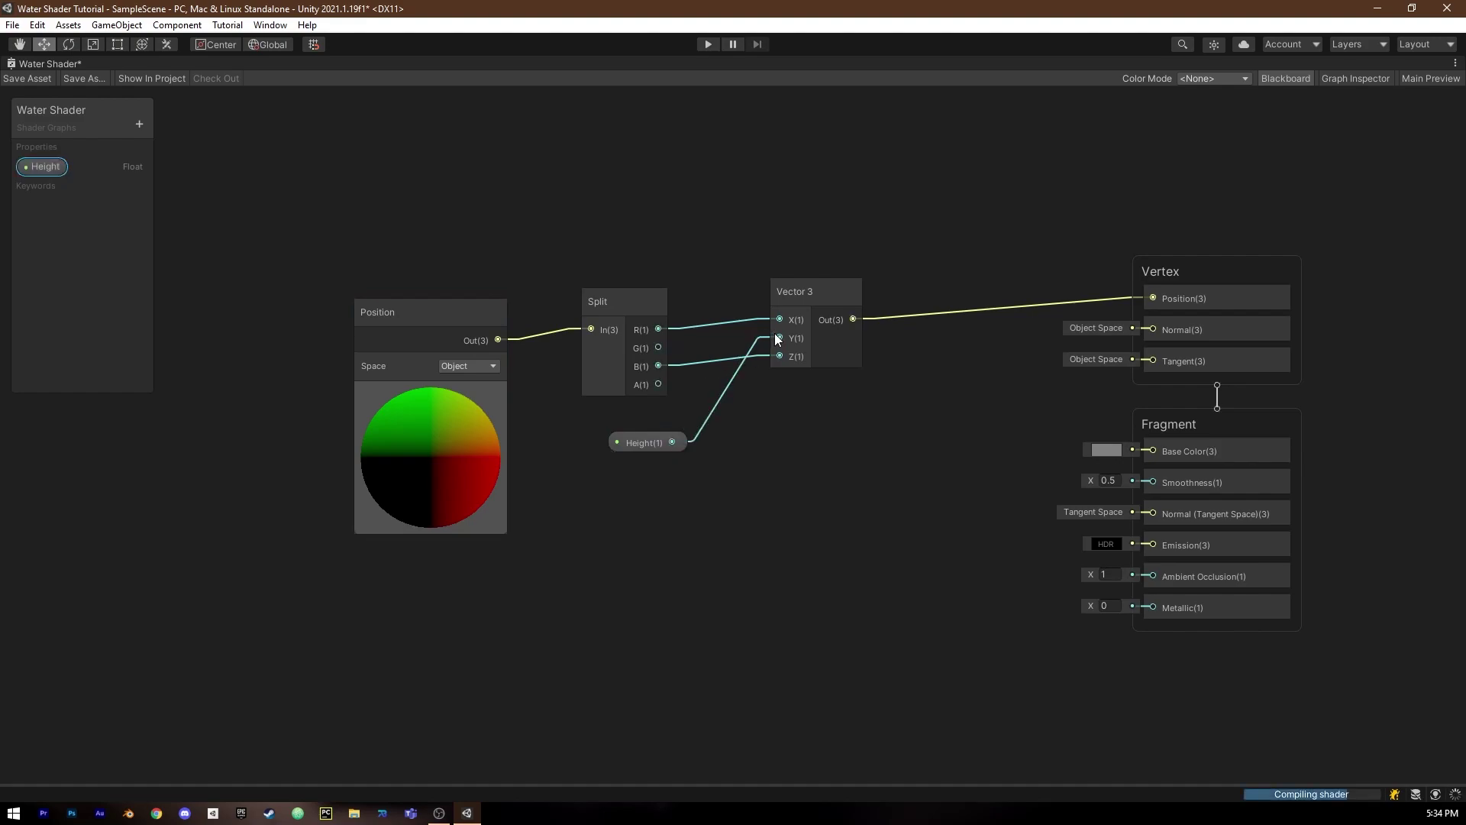
left_click(25, 79)
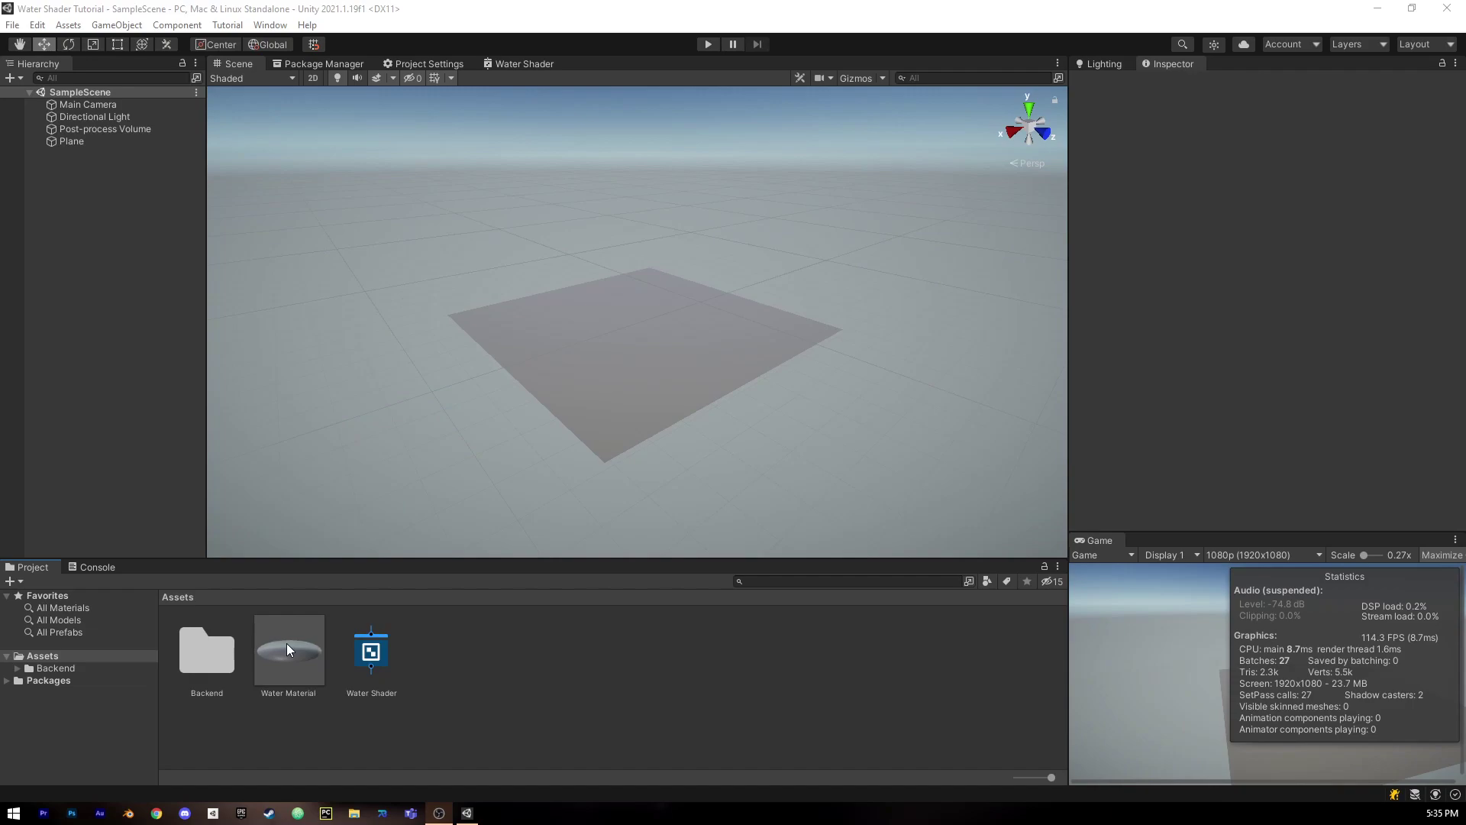
Select Water Material and vary its Height value to test how the plane is displaced in the Scene view.
left_click(287, 645)
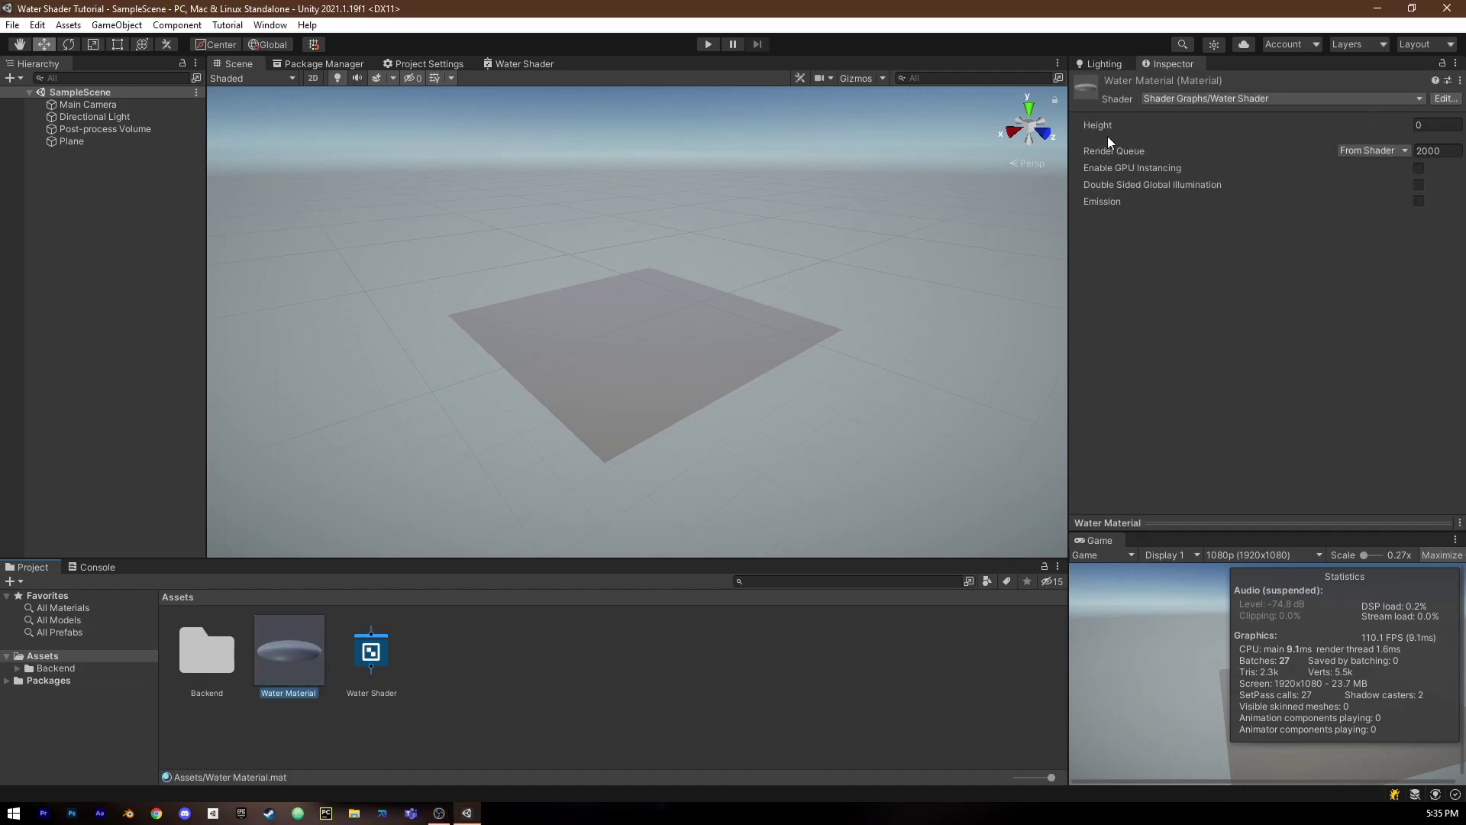
left_click_drag(1108, 130, 1239, 156)
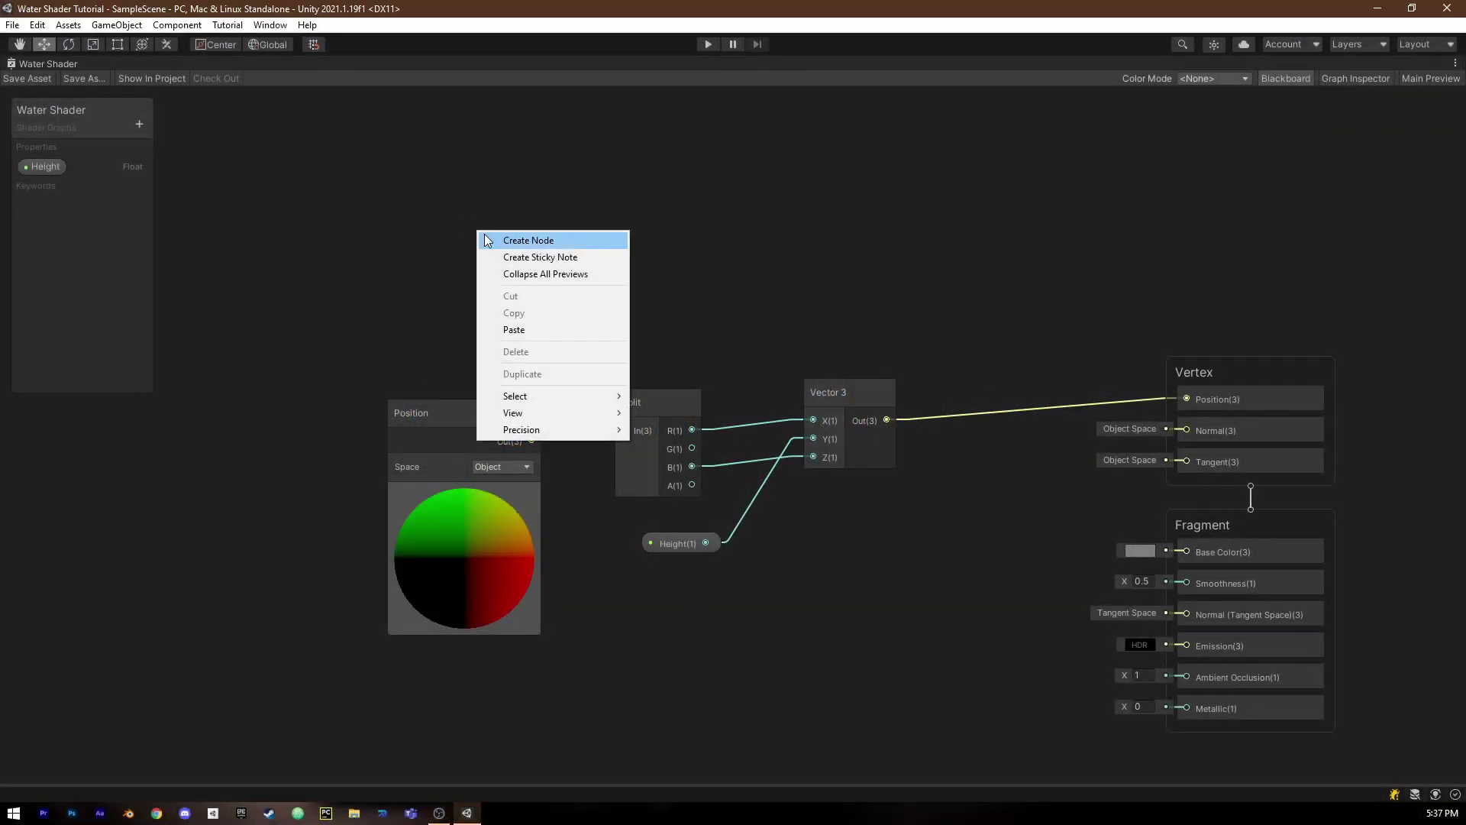
Add a Gradient Noise node to the Water Shader graph.
left_click(485, 238)
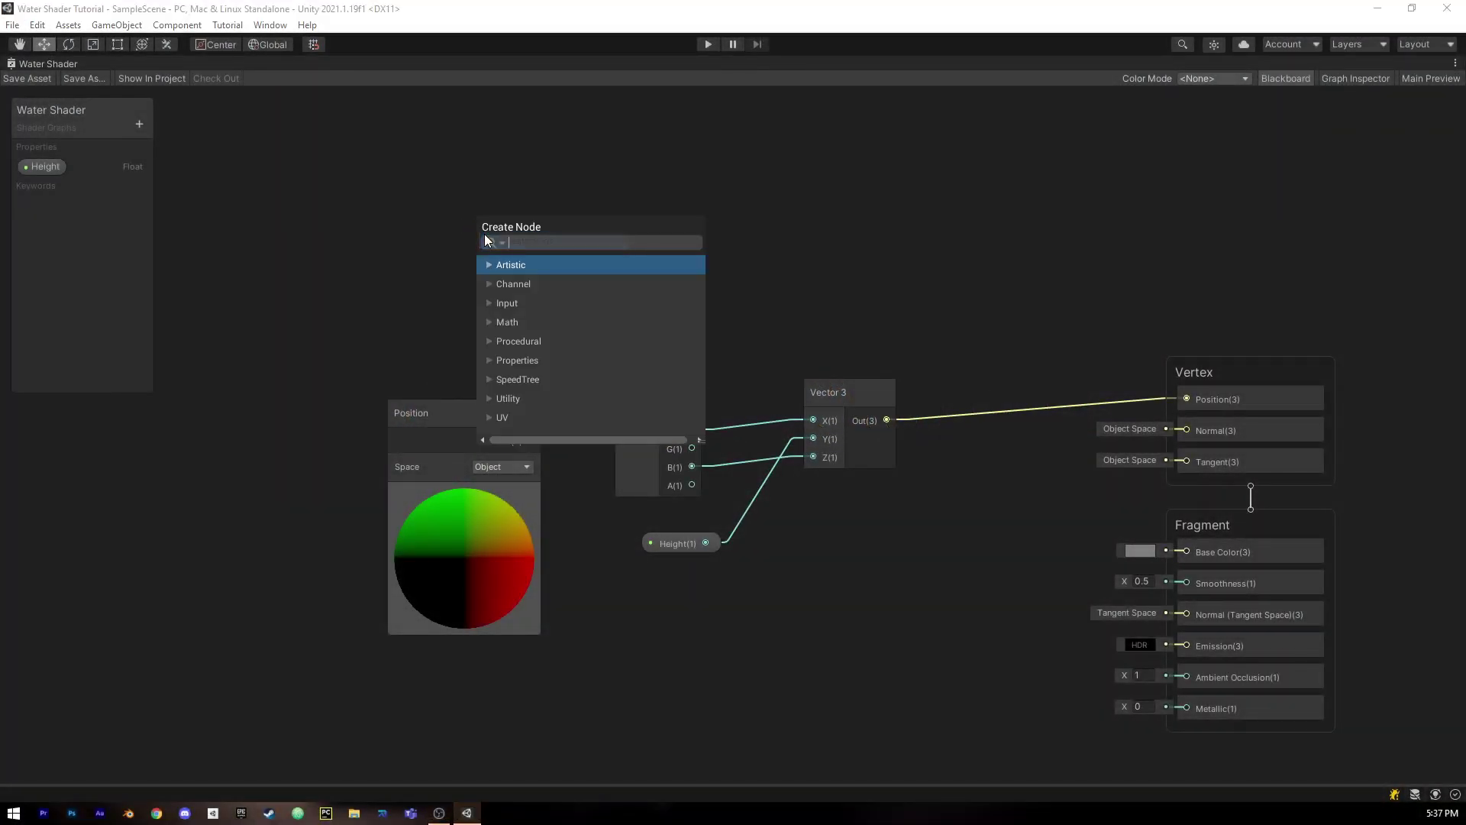
type("gradient")
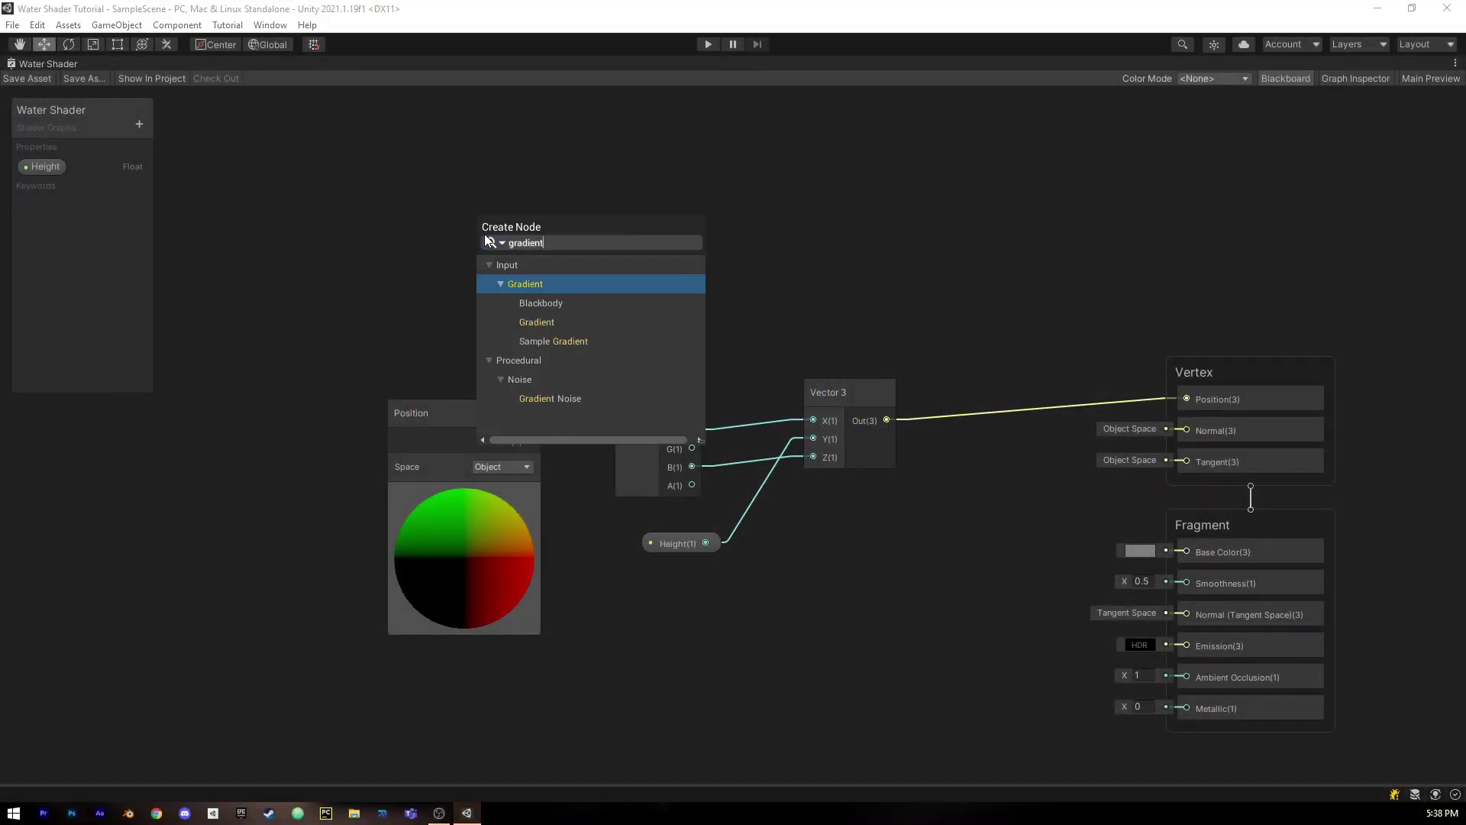
key("Down")
key("Down")
key("Down")
key("Down")
key("Down")
key("Down")
key("Return")
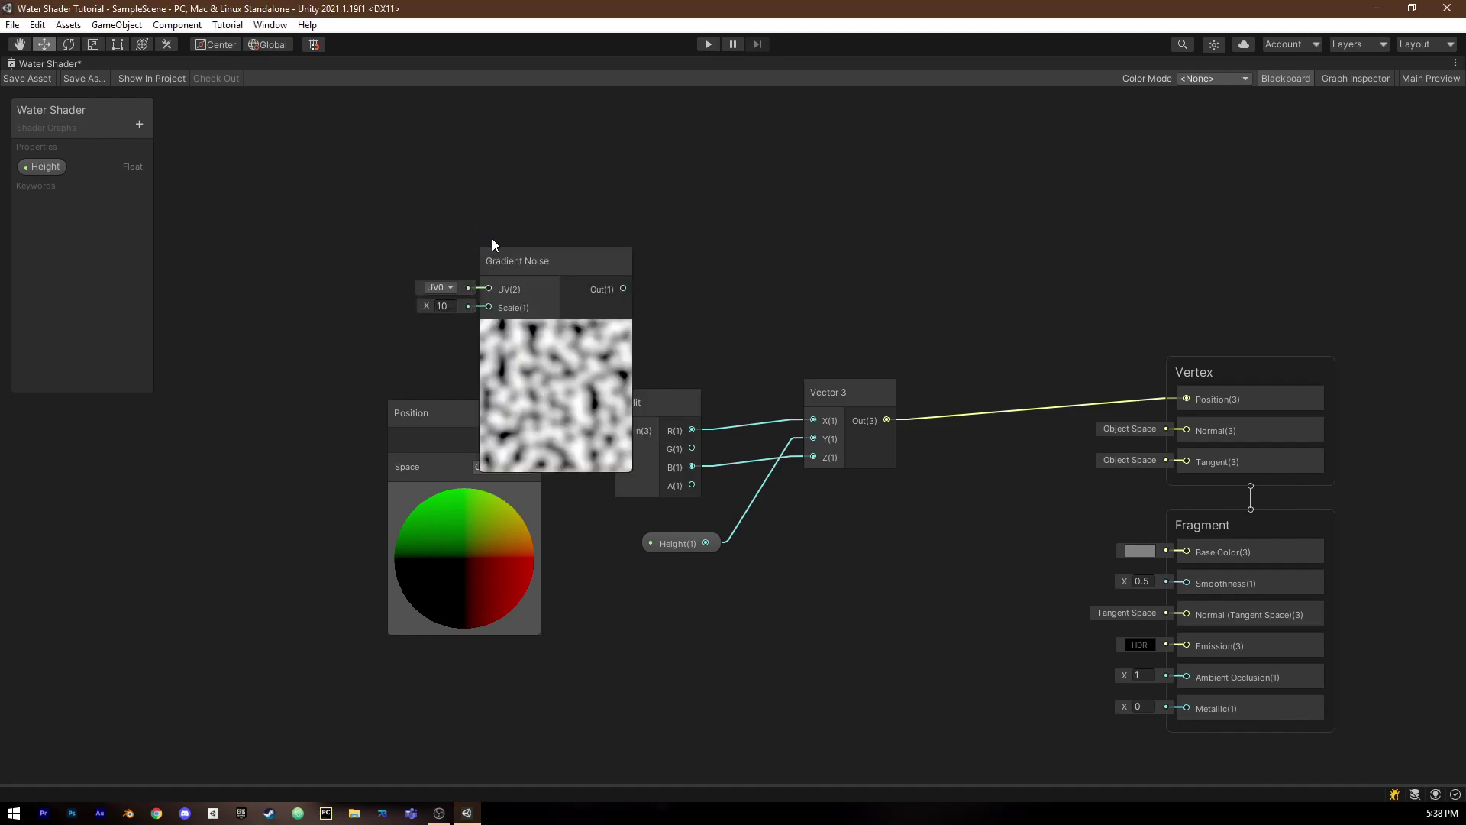
Connect the Gradient Noise output to Vector 3's Y input and delete the Height node from the graph.
left_click_drag(548, 281, 807, 435)
left_click(693, 540)
key("Delete")
Add a second Position node in the empty area on the input side of Gradient Noise.
middle_click_drag(548, 377, 1043, 592)
right_click(559, 328)
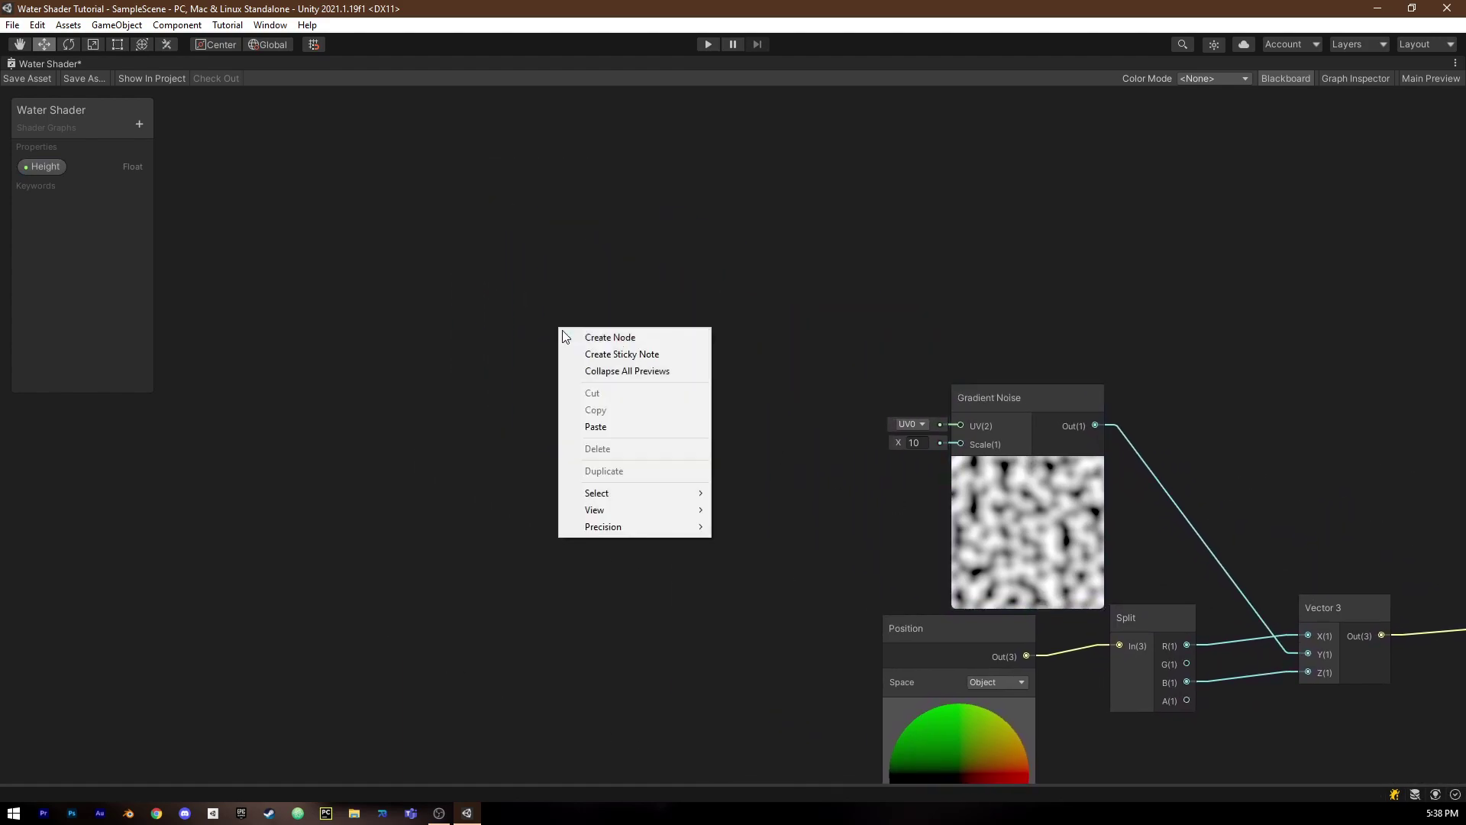
left_click(574, 339)
type("worl")
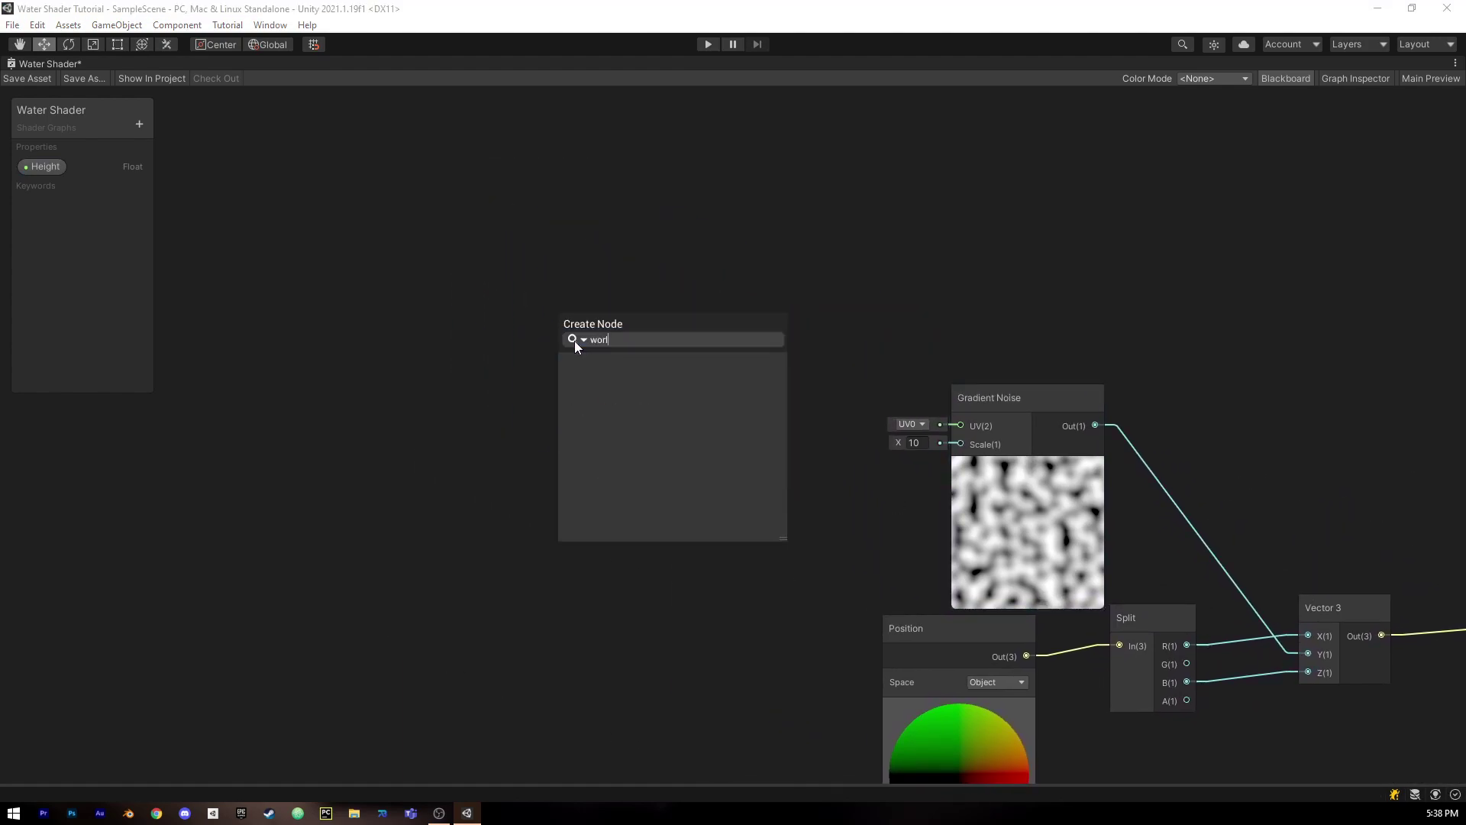
key("BackSpace")
key("BackSpace")
key("BackSpace")
key("BackSpace")
key("BackSpace")
type("position")
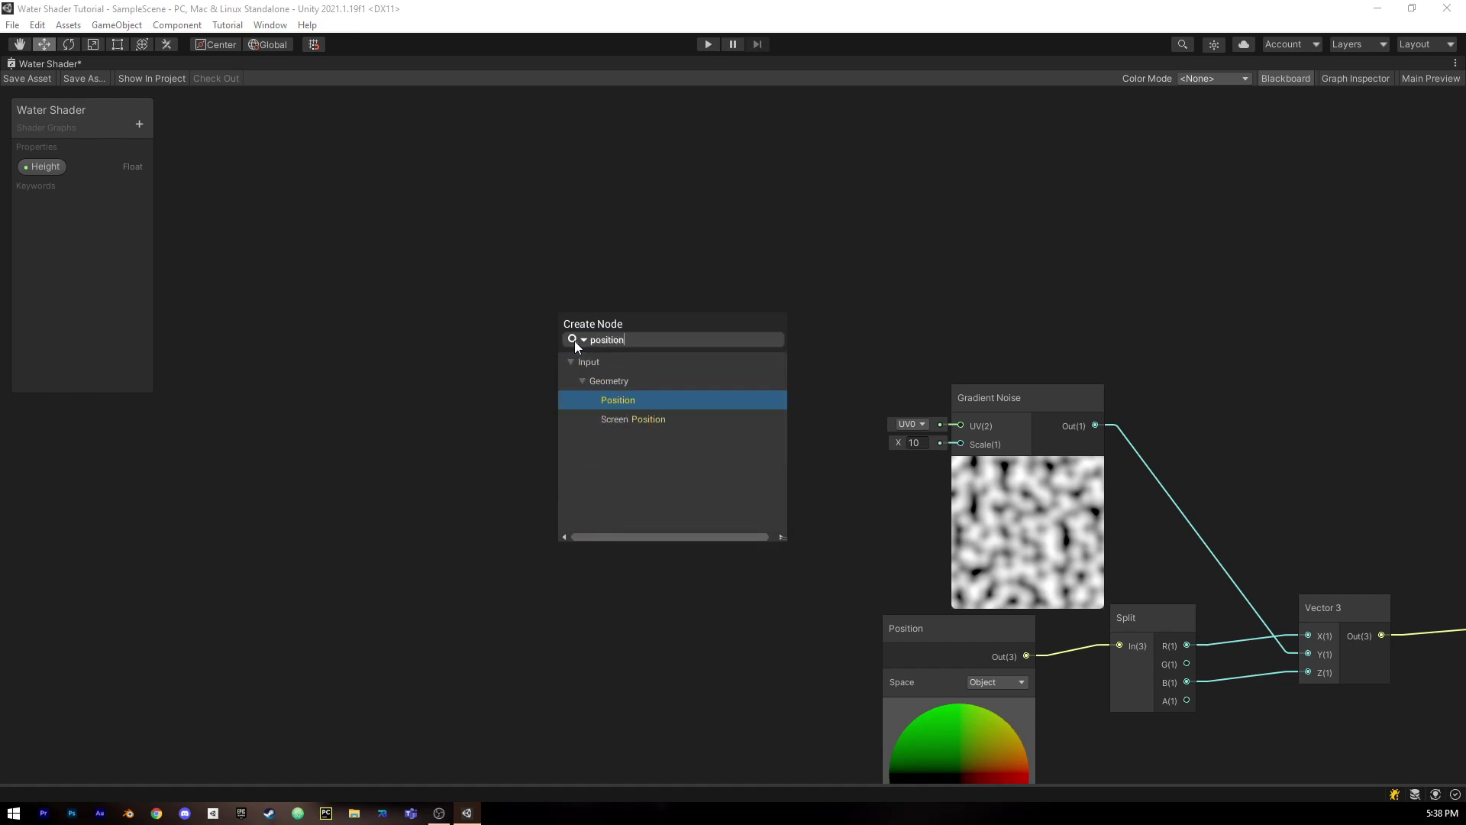
key("Return")
Connect the new World-space Position node to a new Split node and arrange the two side by side.
left_click_drag(680, 386, 638, 307)
type("split")
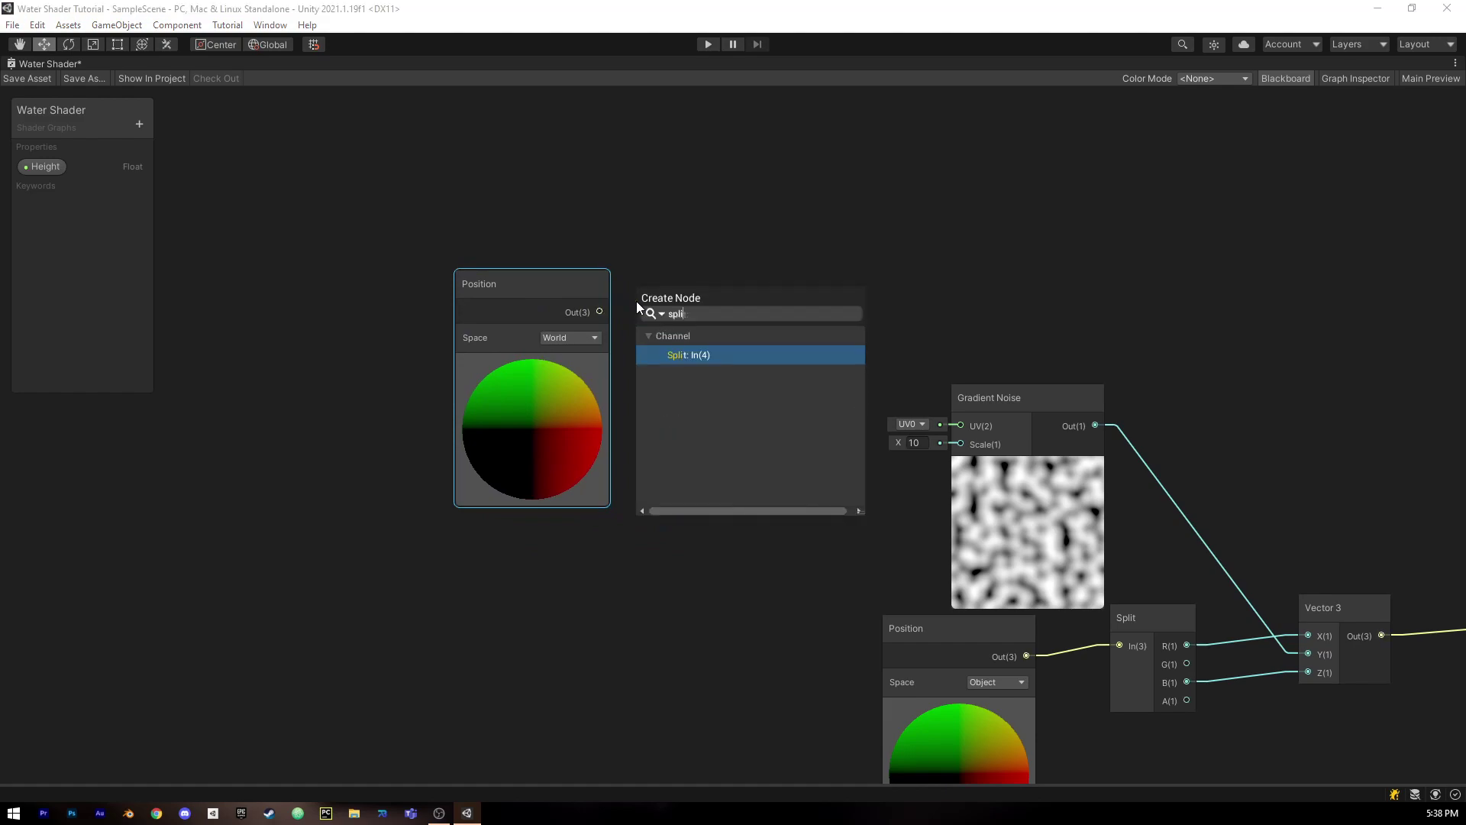
key("Return")
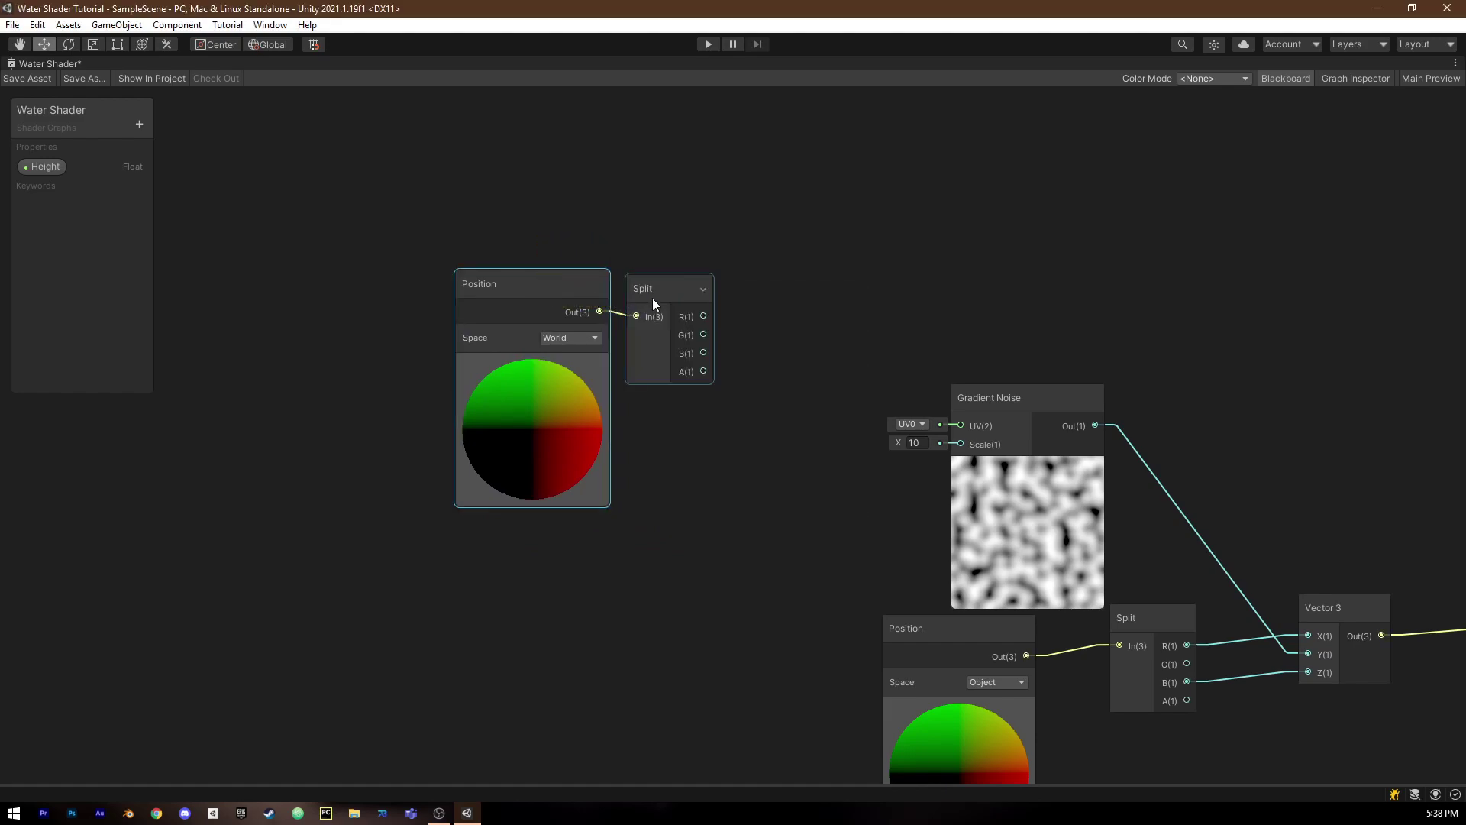
left_click_drag(644, 295, 574, 252)
left_click_drag(509, 287, 435, 256)
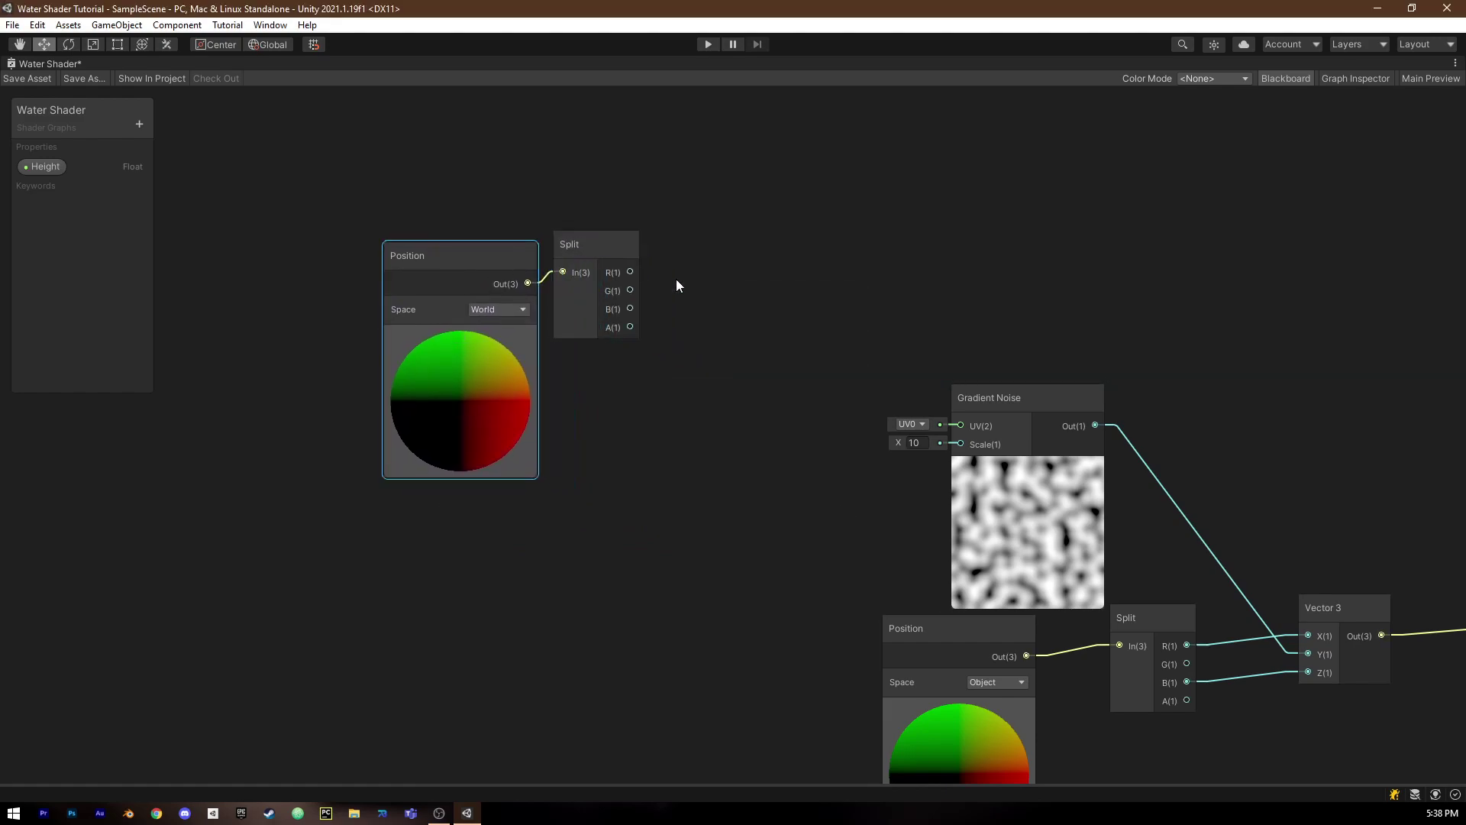
Create a Vector 2 node with the new Split's R feeding X and B feeding Y.
left_click_drag(629, 272, 658, 259)
type("vec")
key("Down")
key("Down")
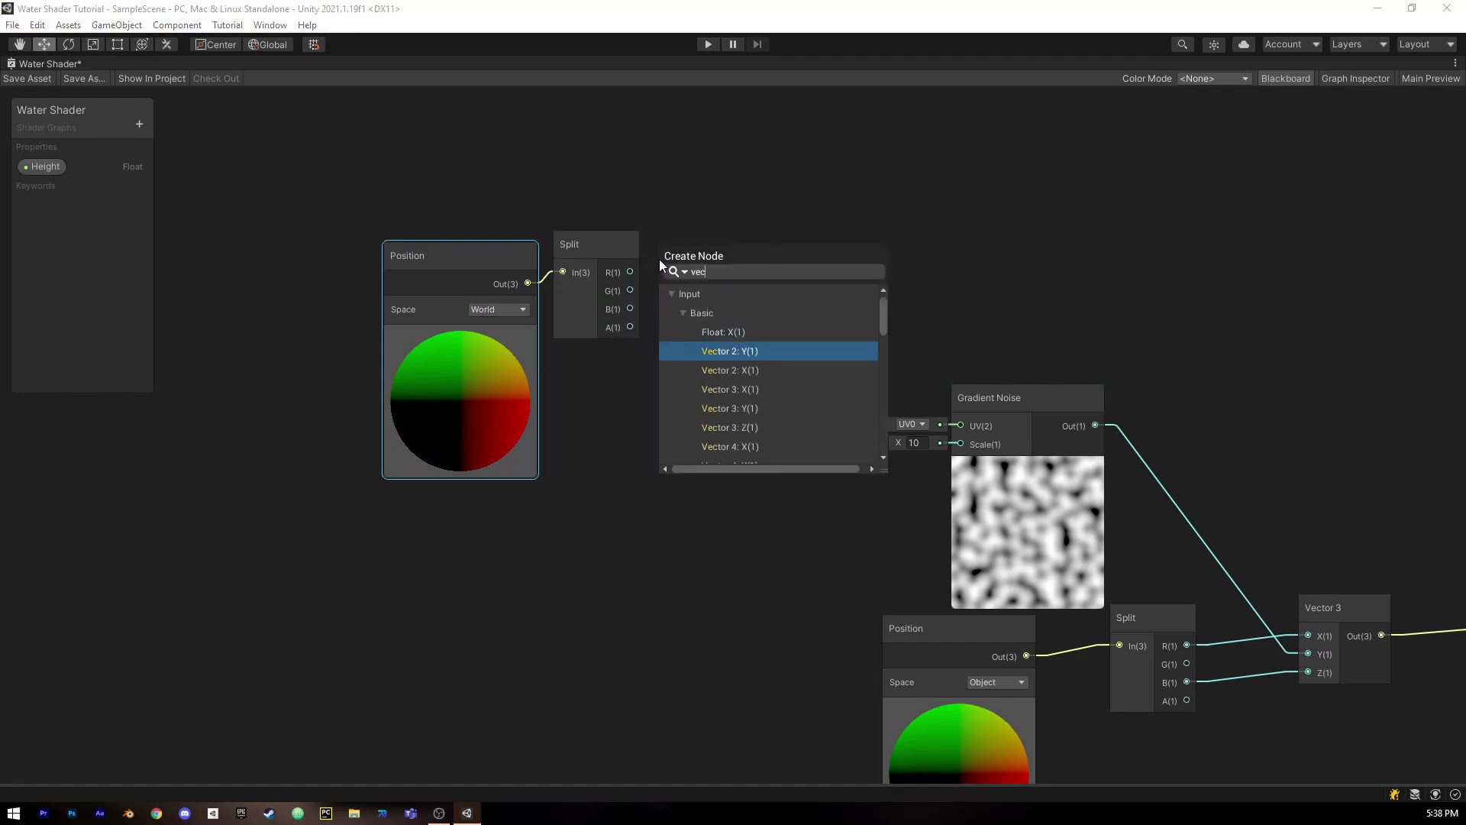
key("Return")
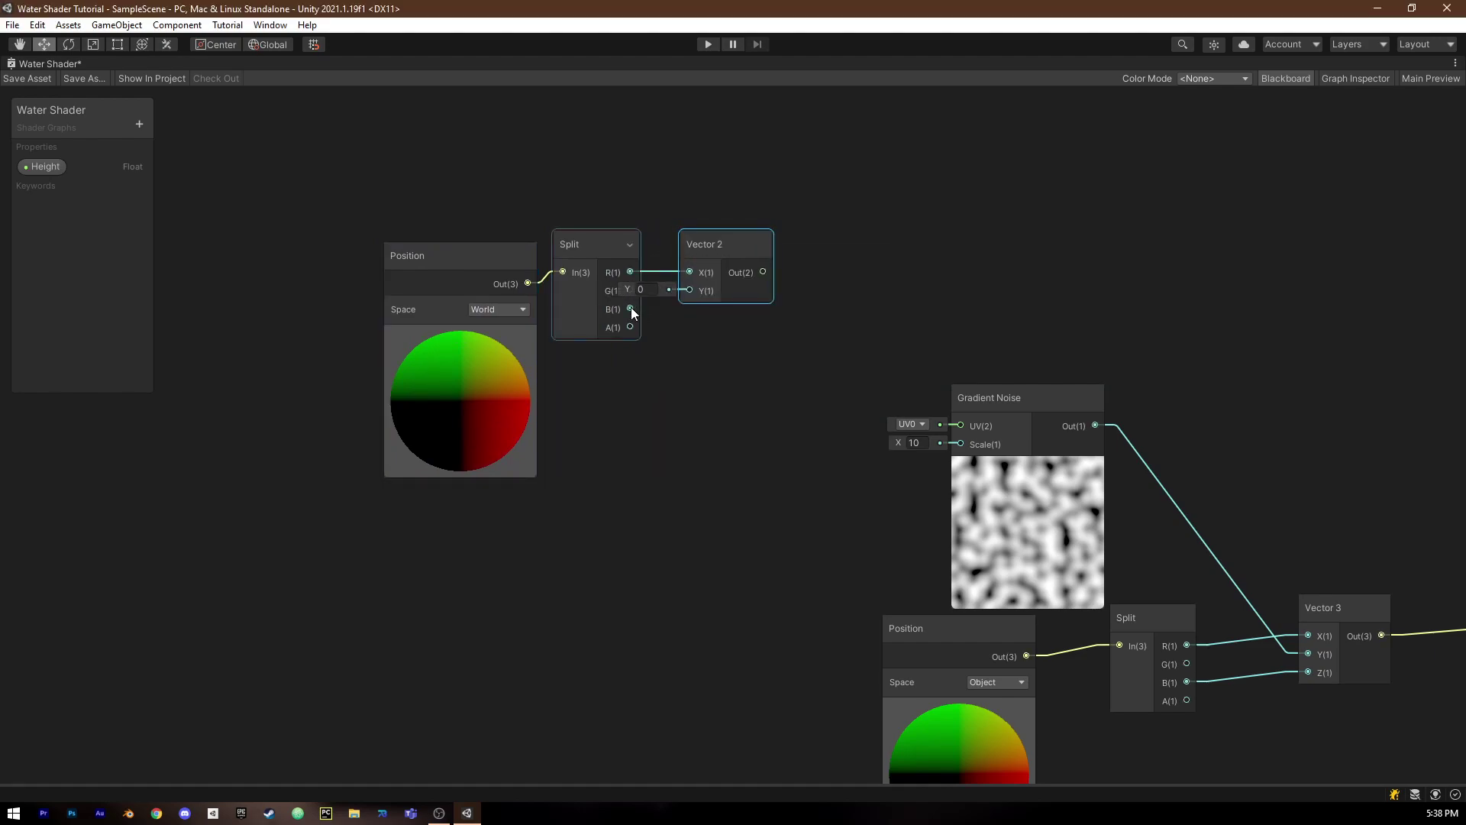
left_click_drag(630, 309, 819, 261)
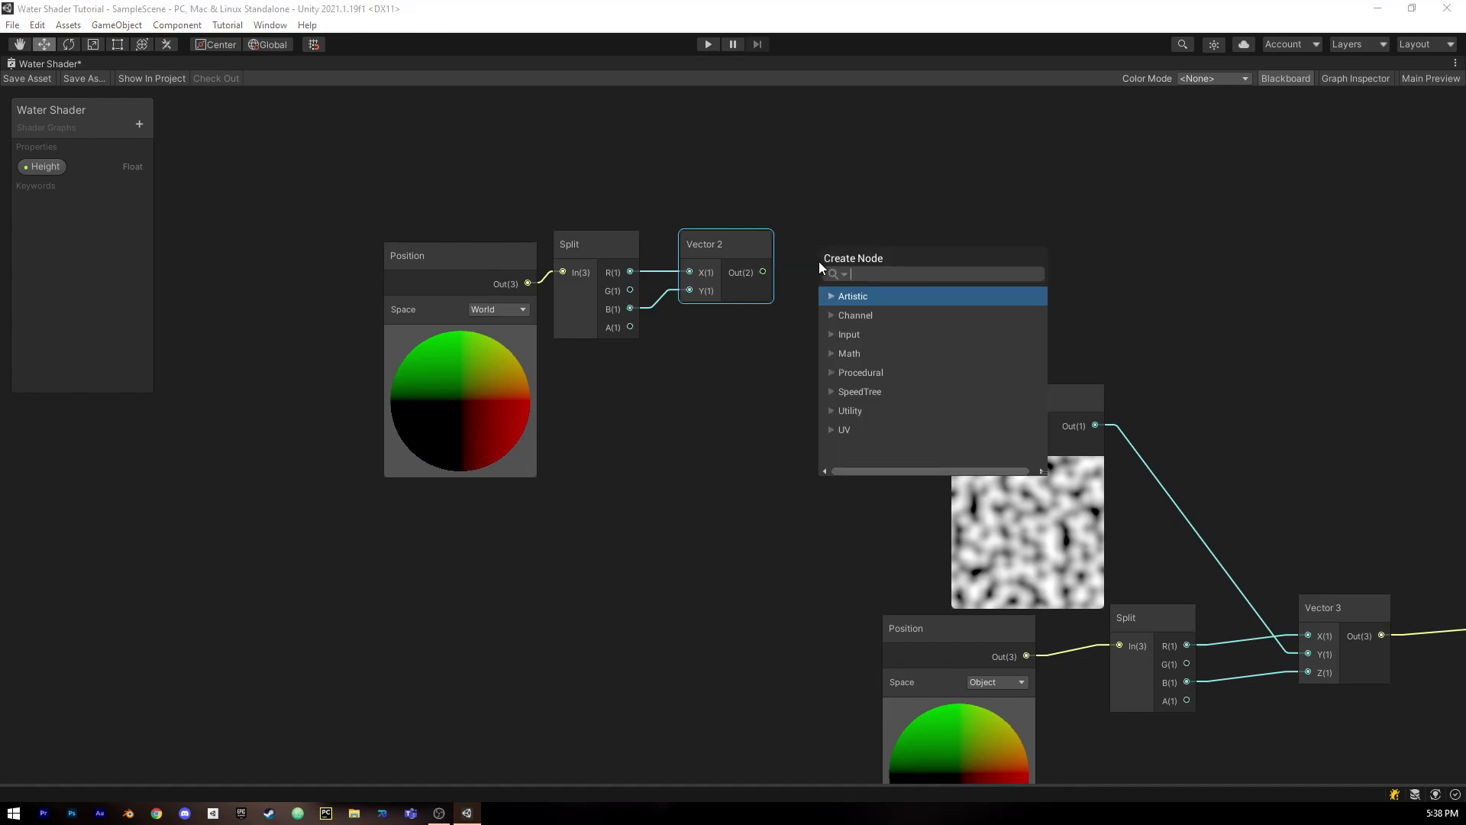
Feed the Vector 2 output into the UV of a new Tiling And Offset node and move this node chain clear of Gradient Noise.
type("tiling")
key("Return")
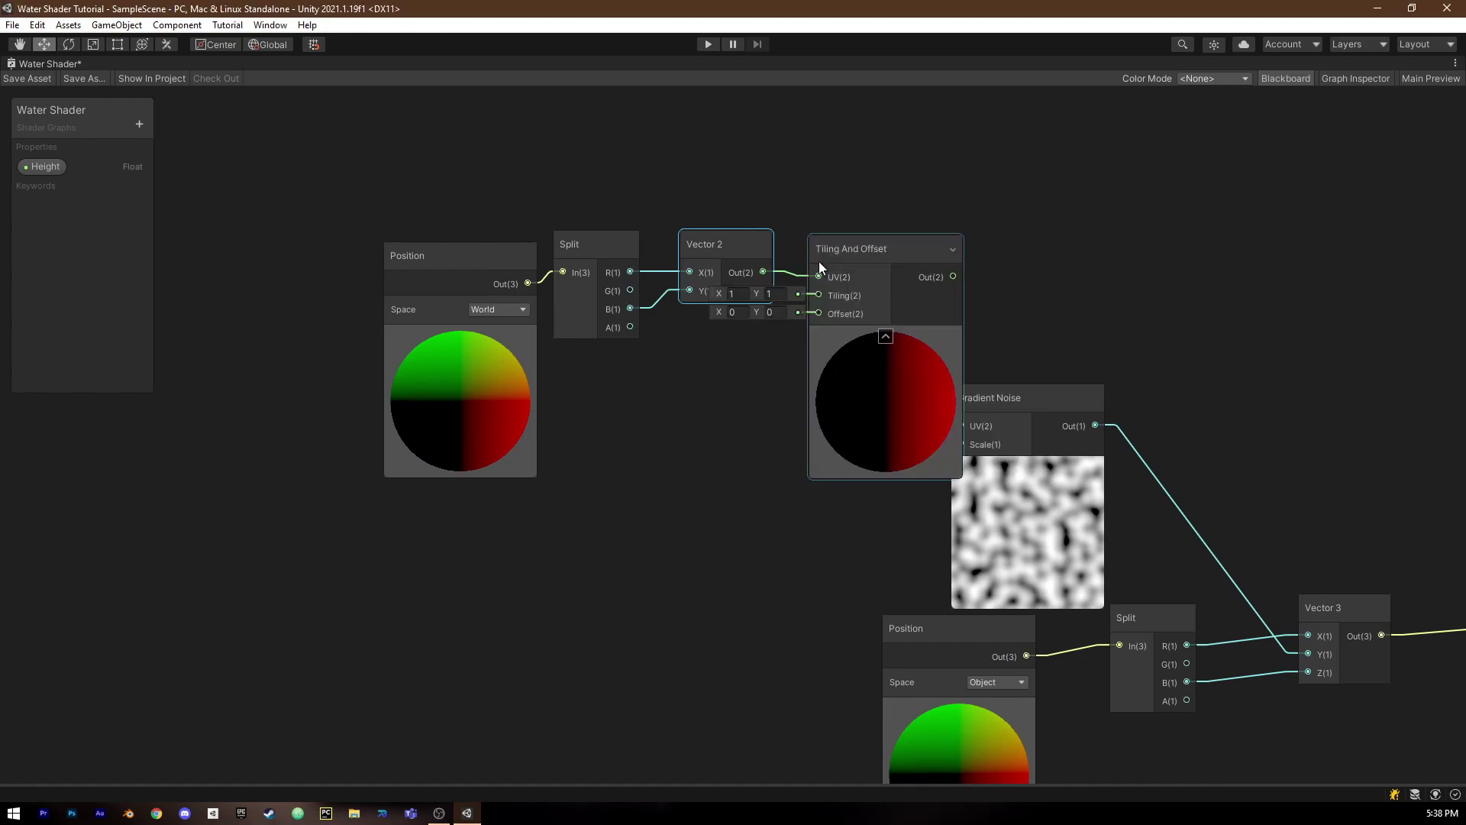
left_click(837, 263)
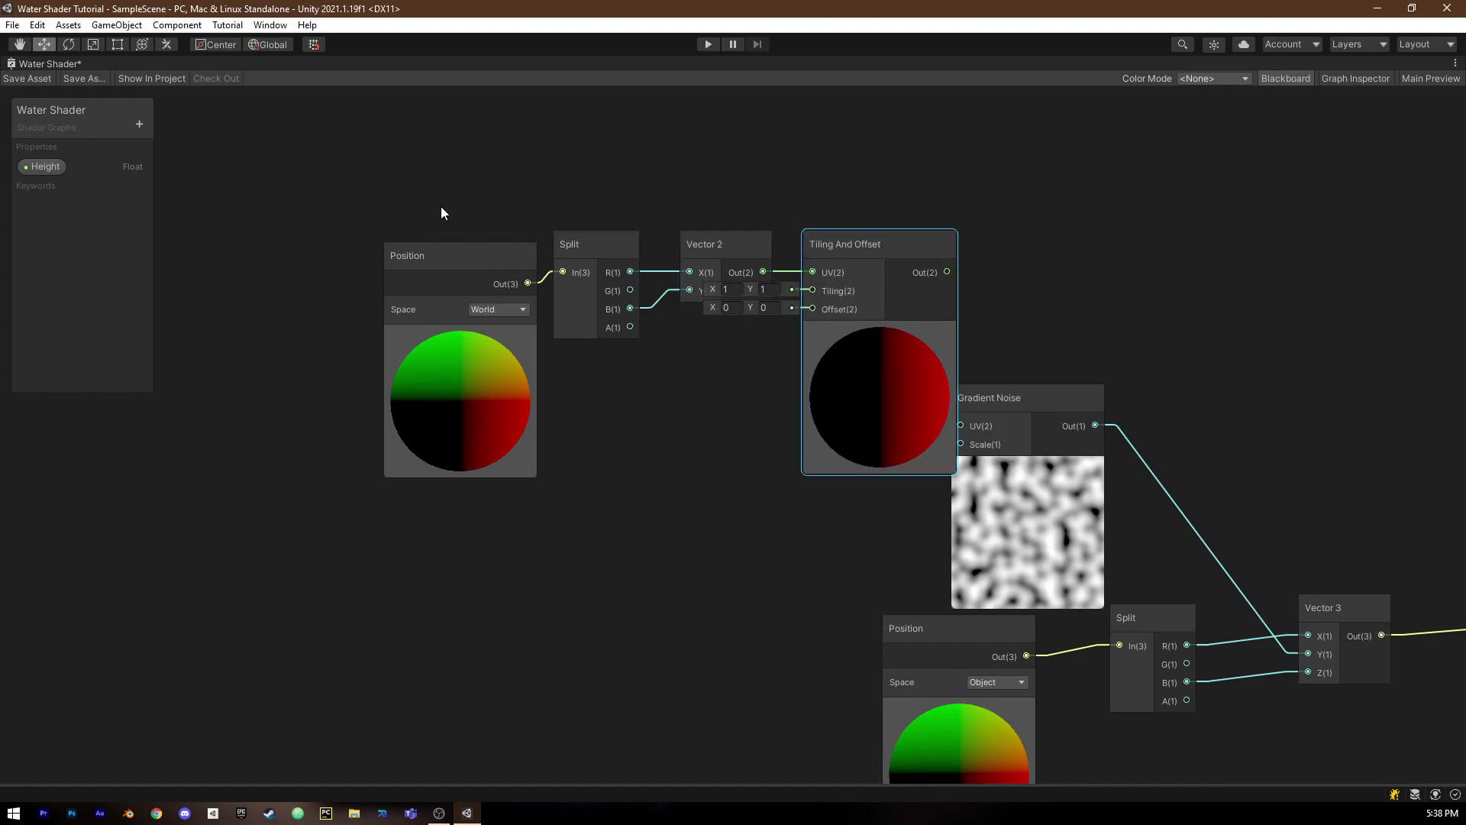
left_click_drag(442, 206, 671, 324)
left_click(794, 255)
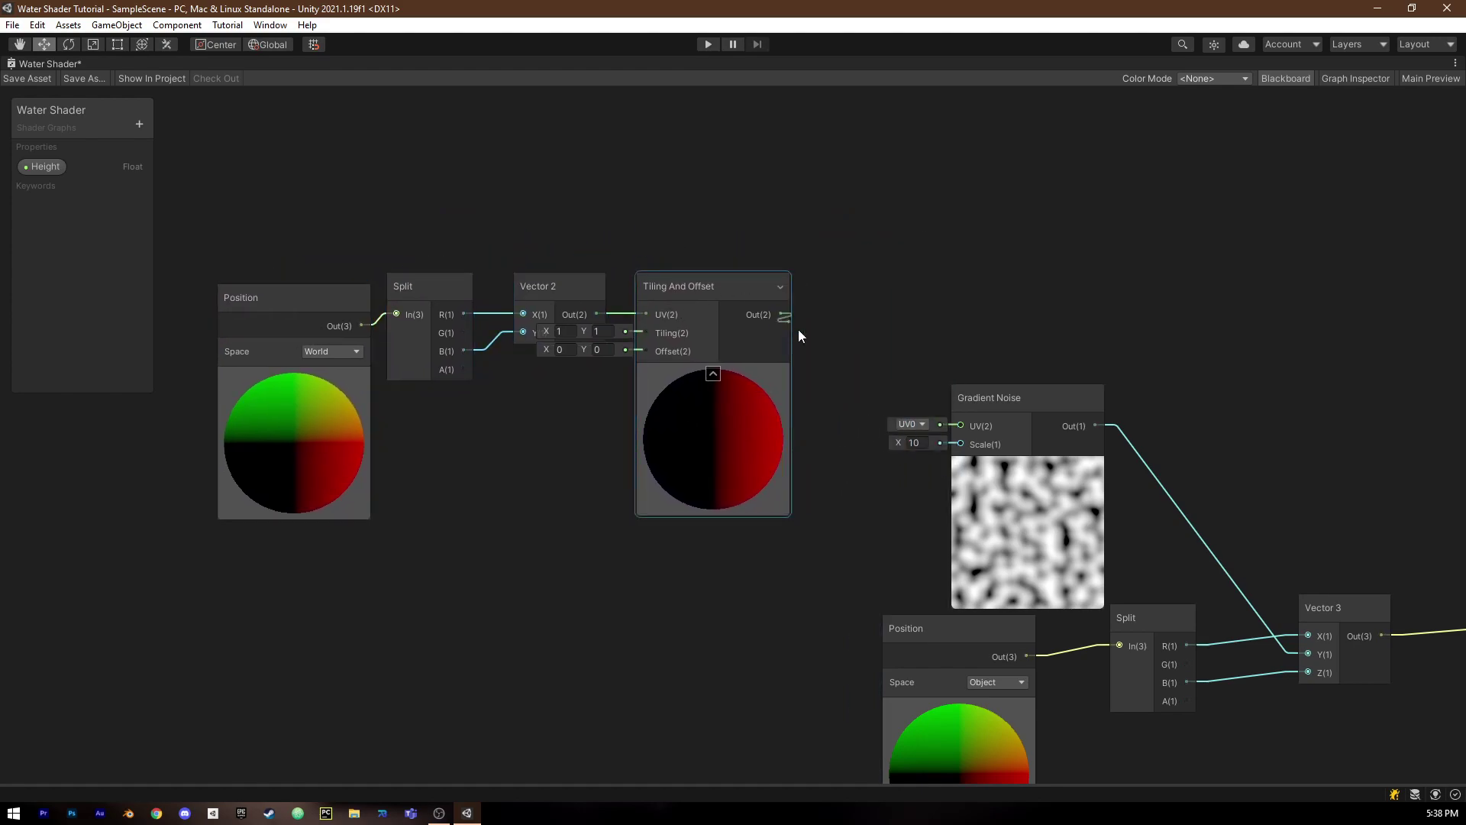
Connect the Tiling And Offset output to the UV input of Gradient Noise.
left_click_drag(781, 314, 961, 425)
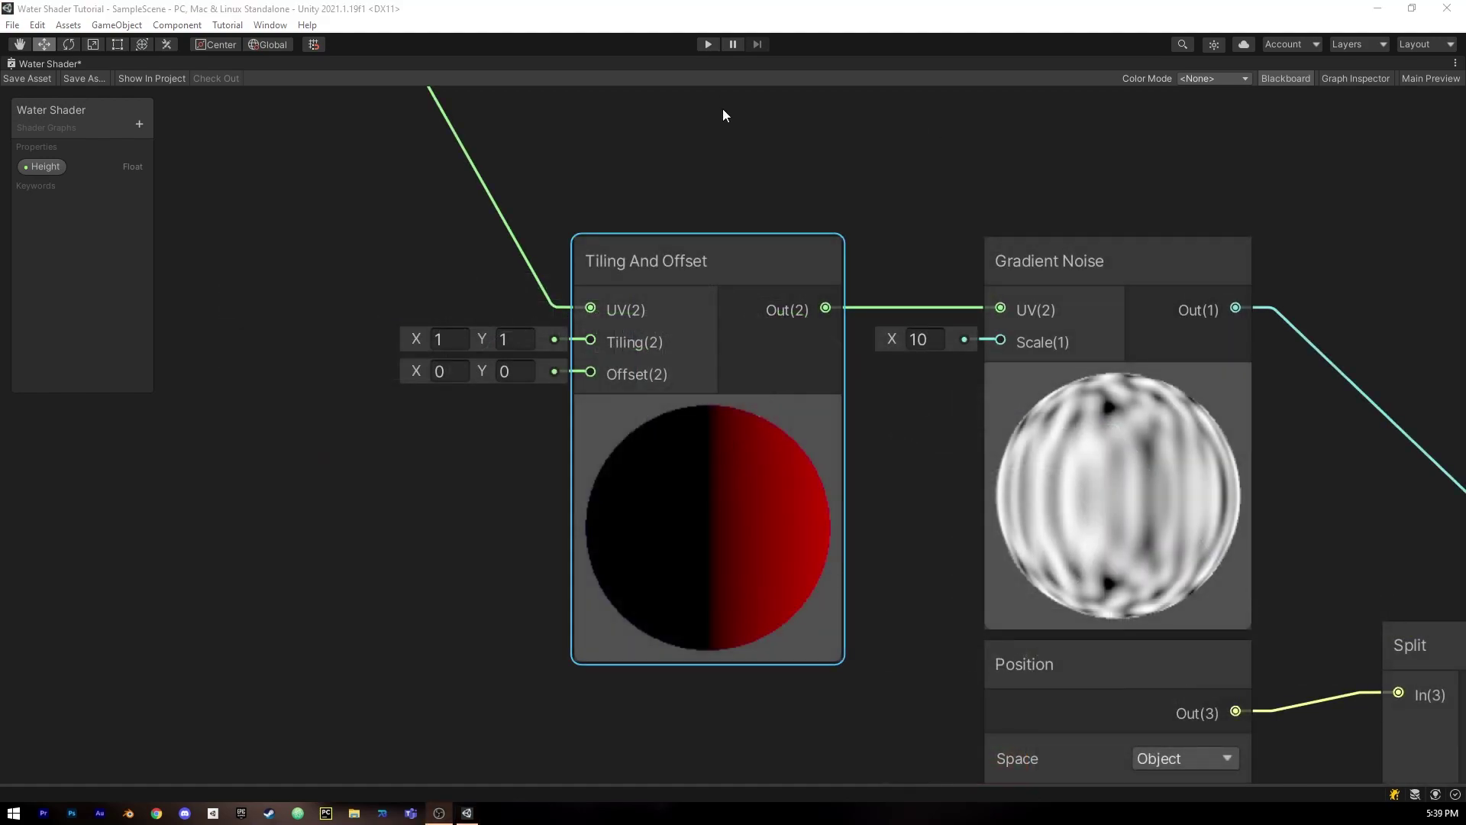
left_click(585, 338)
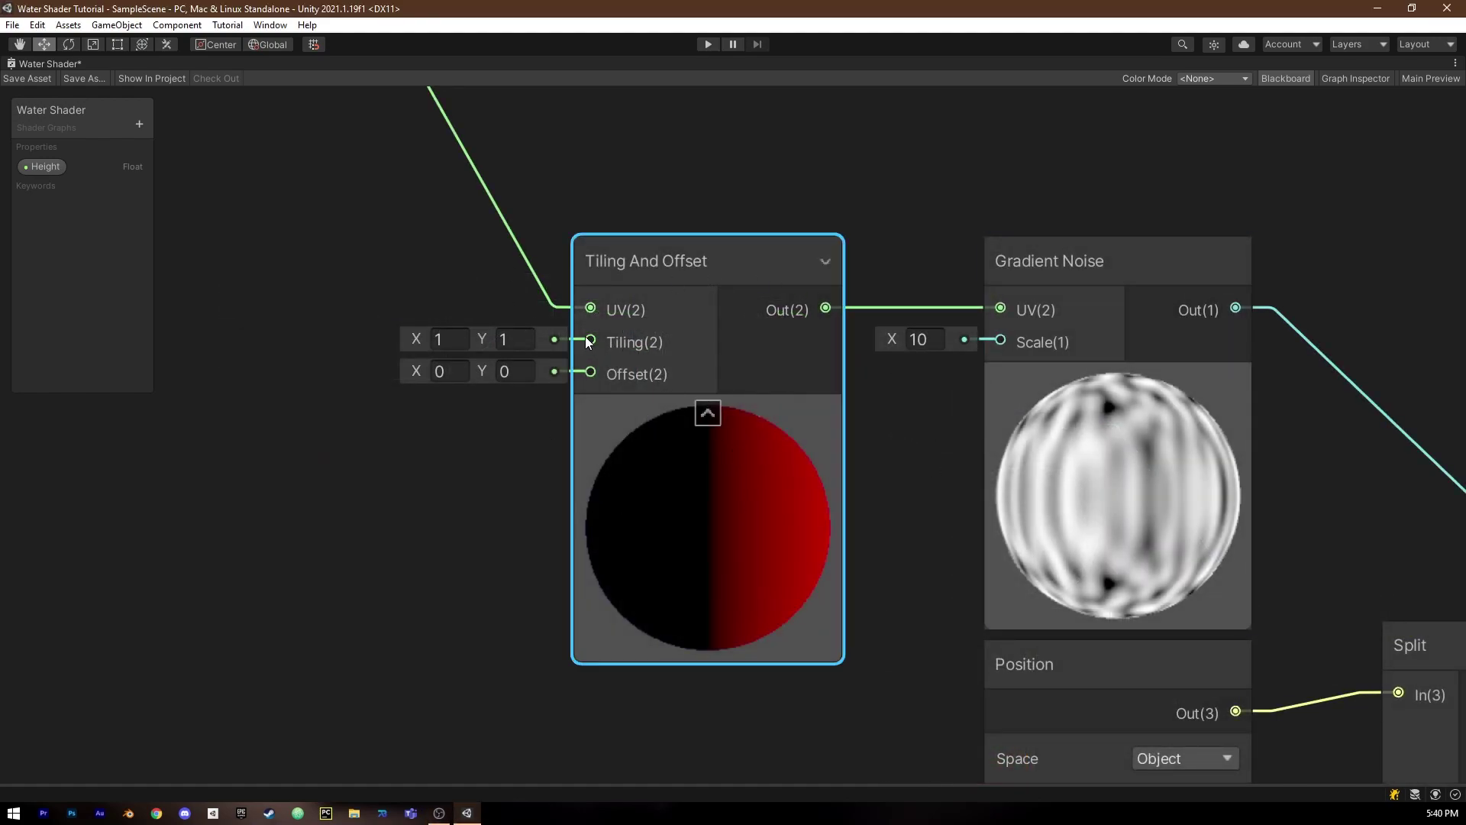
Add a Time node in the empty area on the input side of Tiling And Offset.
middle_click_drag(589, 377, 839, 362)
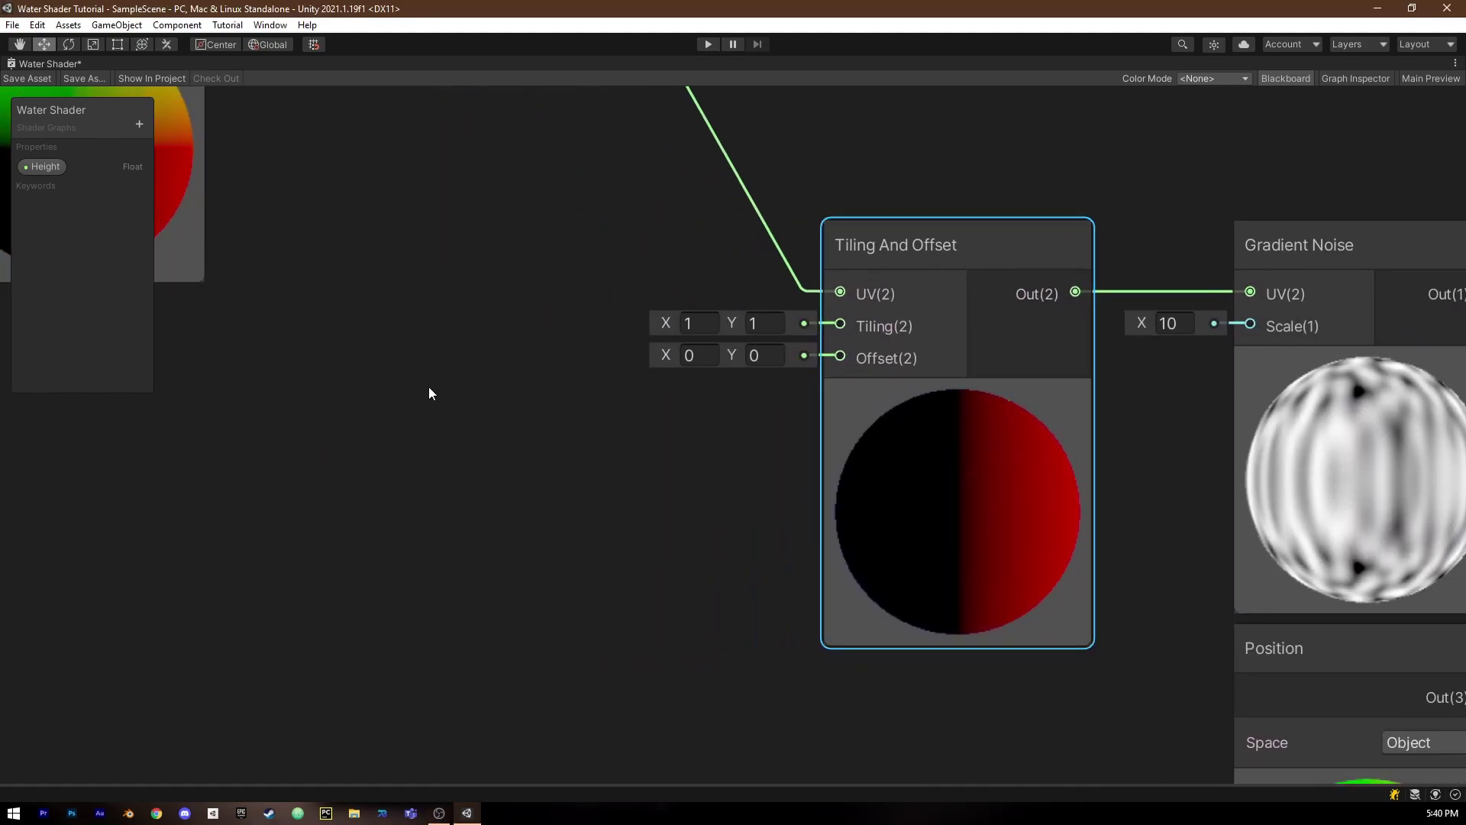
right_click(429, 387)
left_click(448, 397)
type("time")
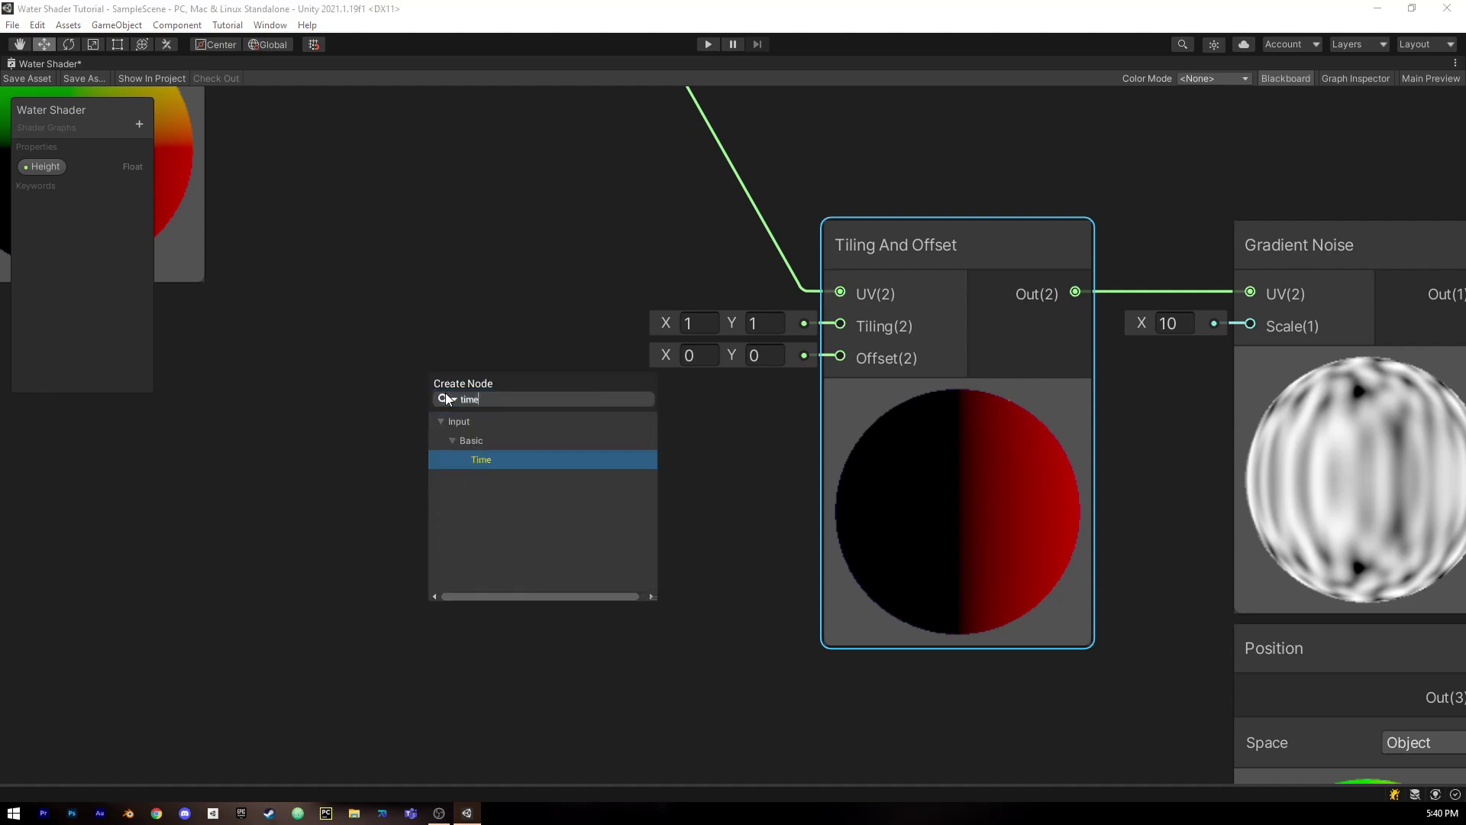
key("Return")
left_click_drag(459, 417, 283, 465)
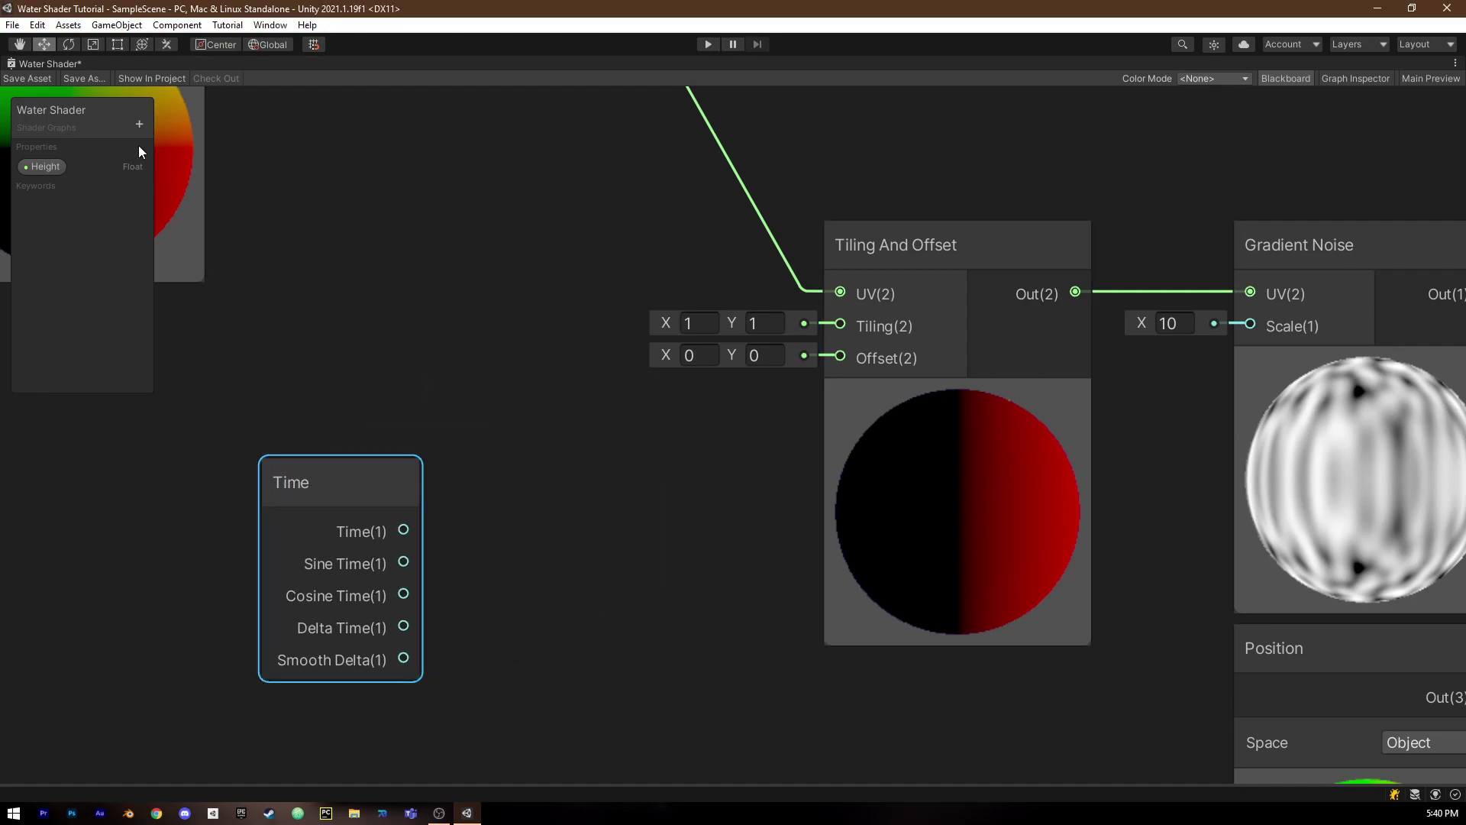
Create a Float property named Water Scroll Speed and place it in the graph just above the Time node.
left_click(139, 124)
left_click(191, 144)
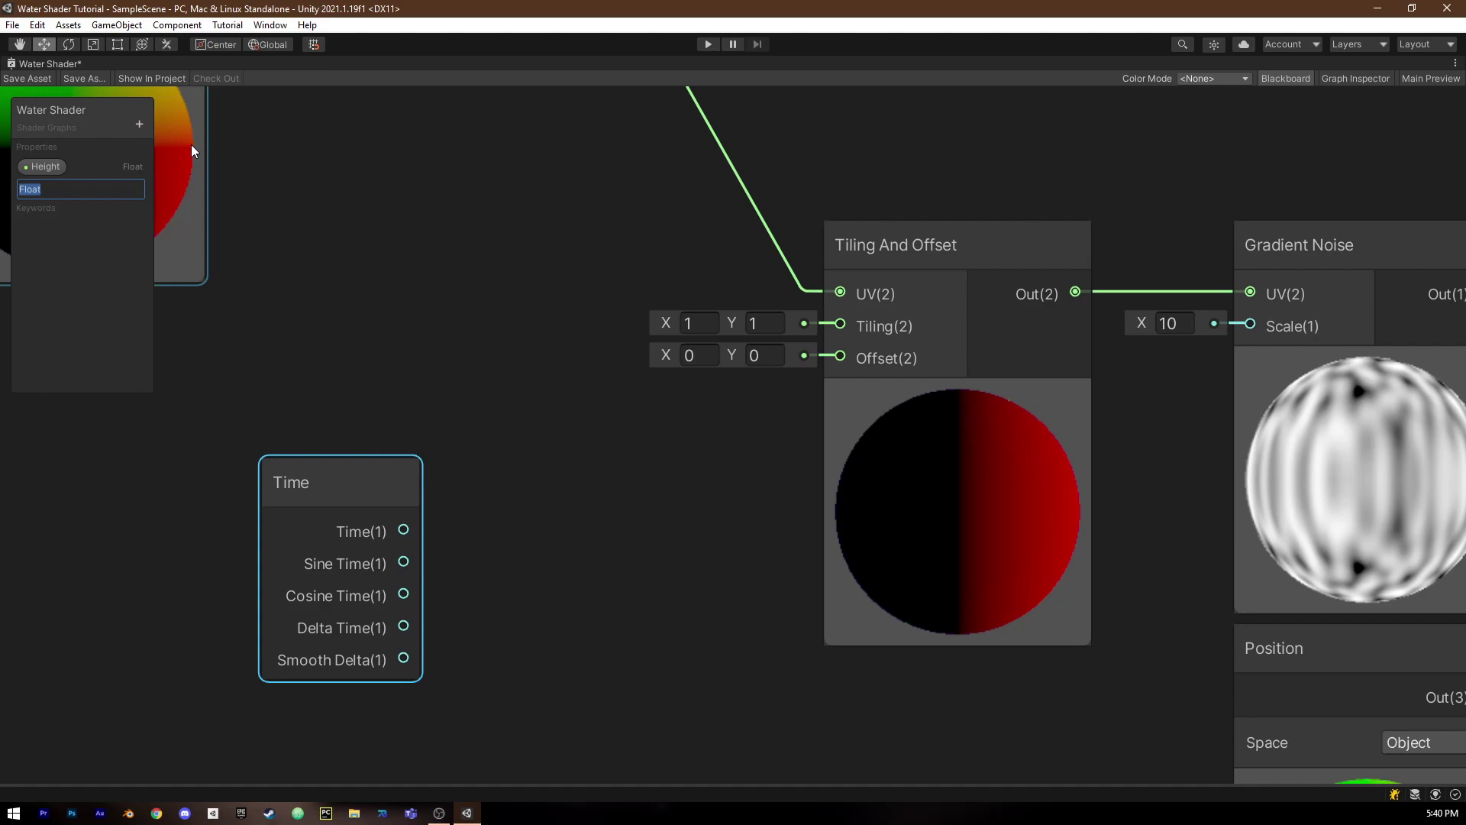
type("Water Scroll Speed")
key("Return")
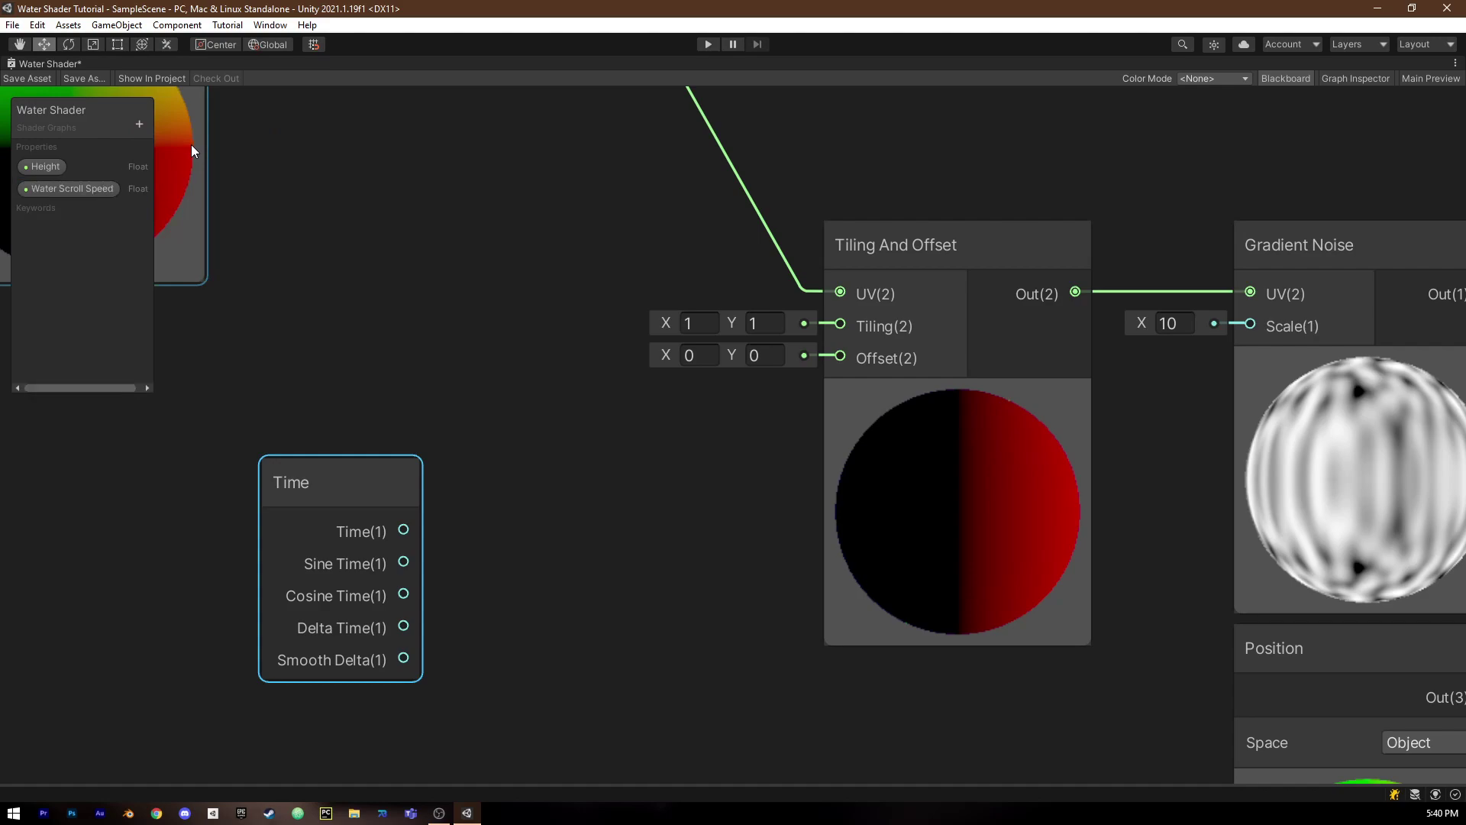
left_click_drag(119, 189, 261, 425)
Create a Multiply node with Water Scroll Speed feeding A and the Time output feeding B.
key("space")
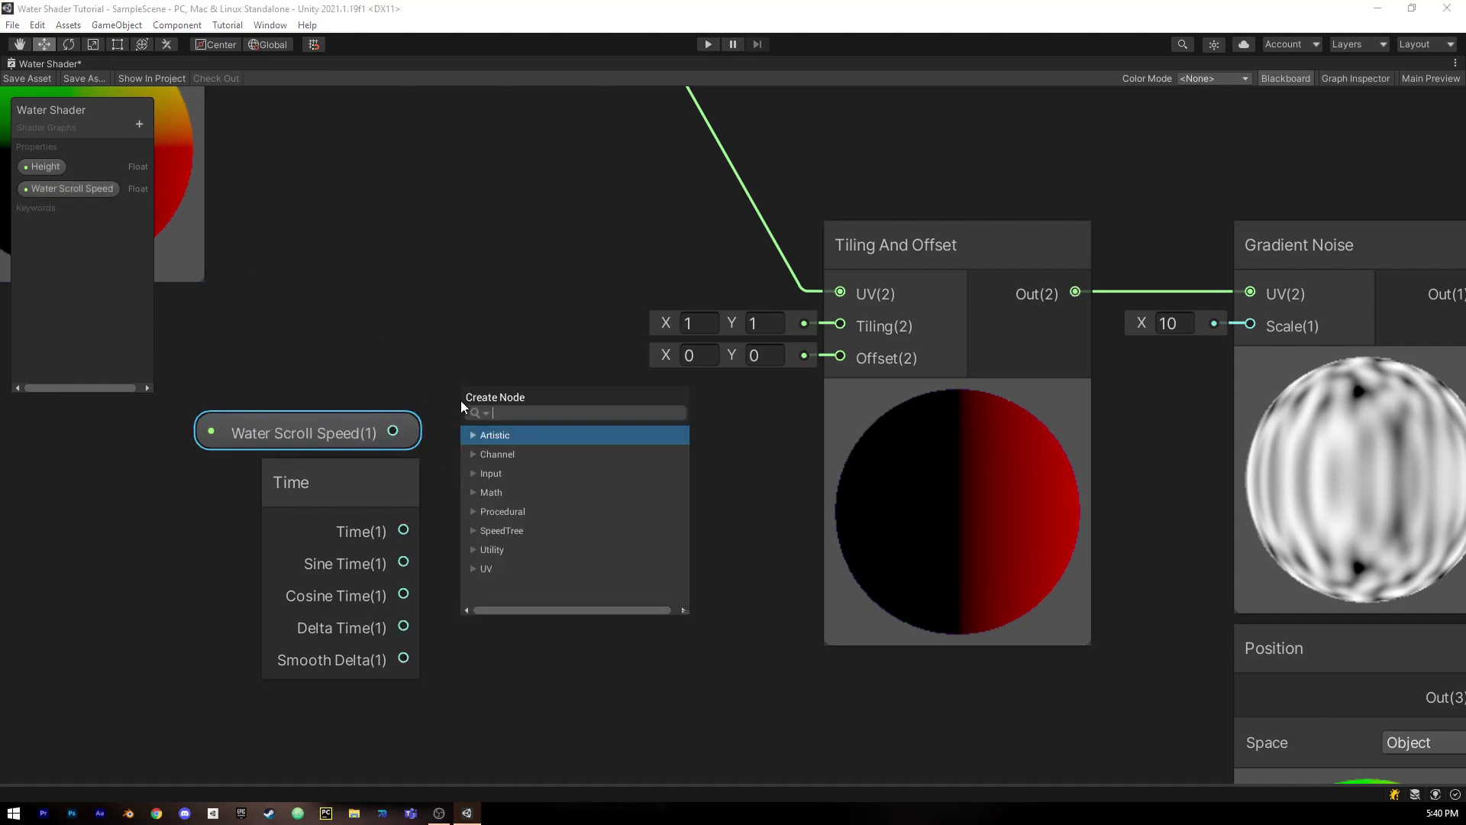
type("multi")
key("Down")
key("Up")
key("Return")
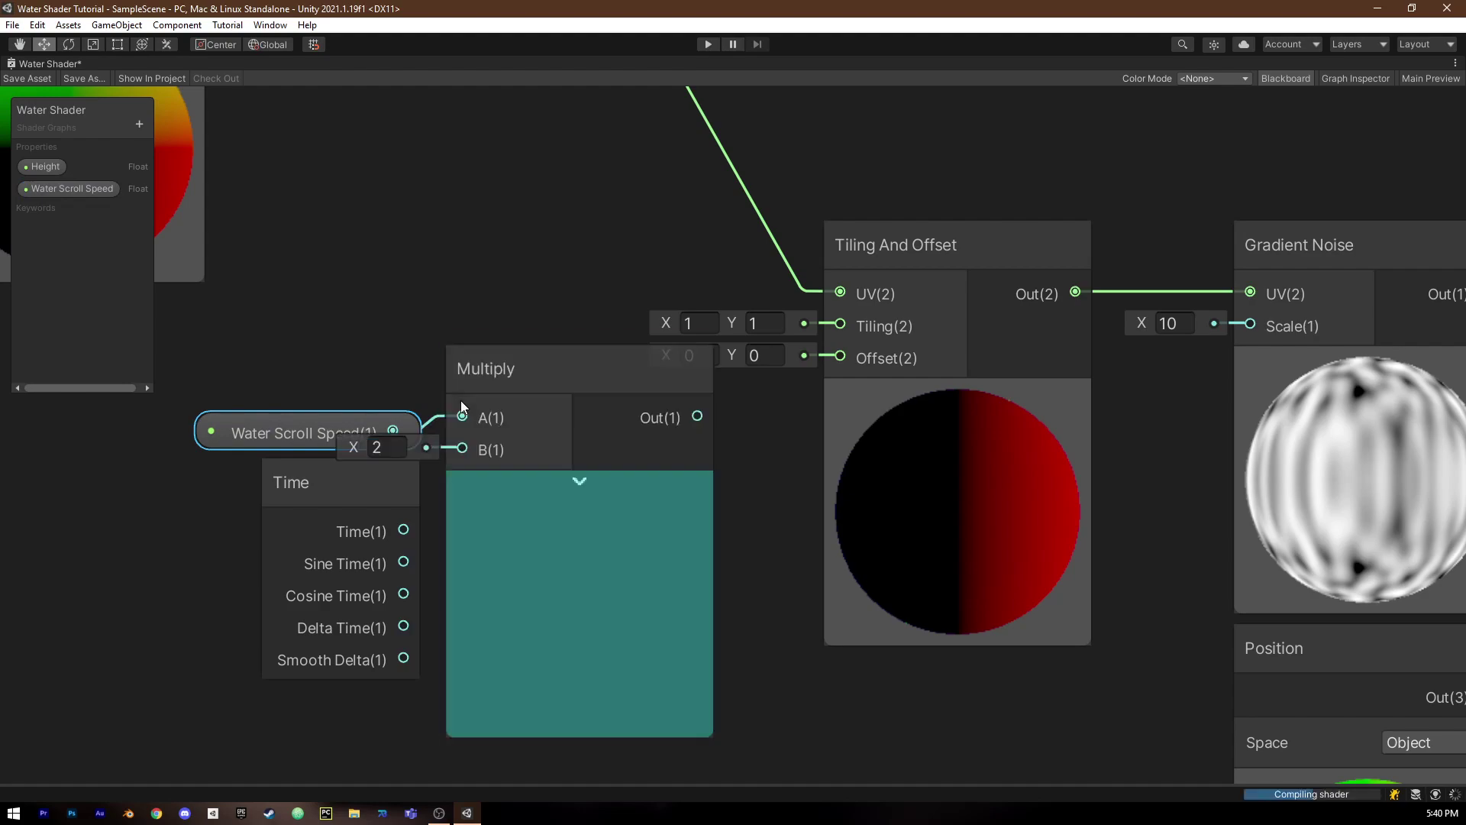
left_click_drag(479, 359, 510, 368)
left_click_drag(403, 530, 493, 458)
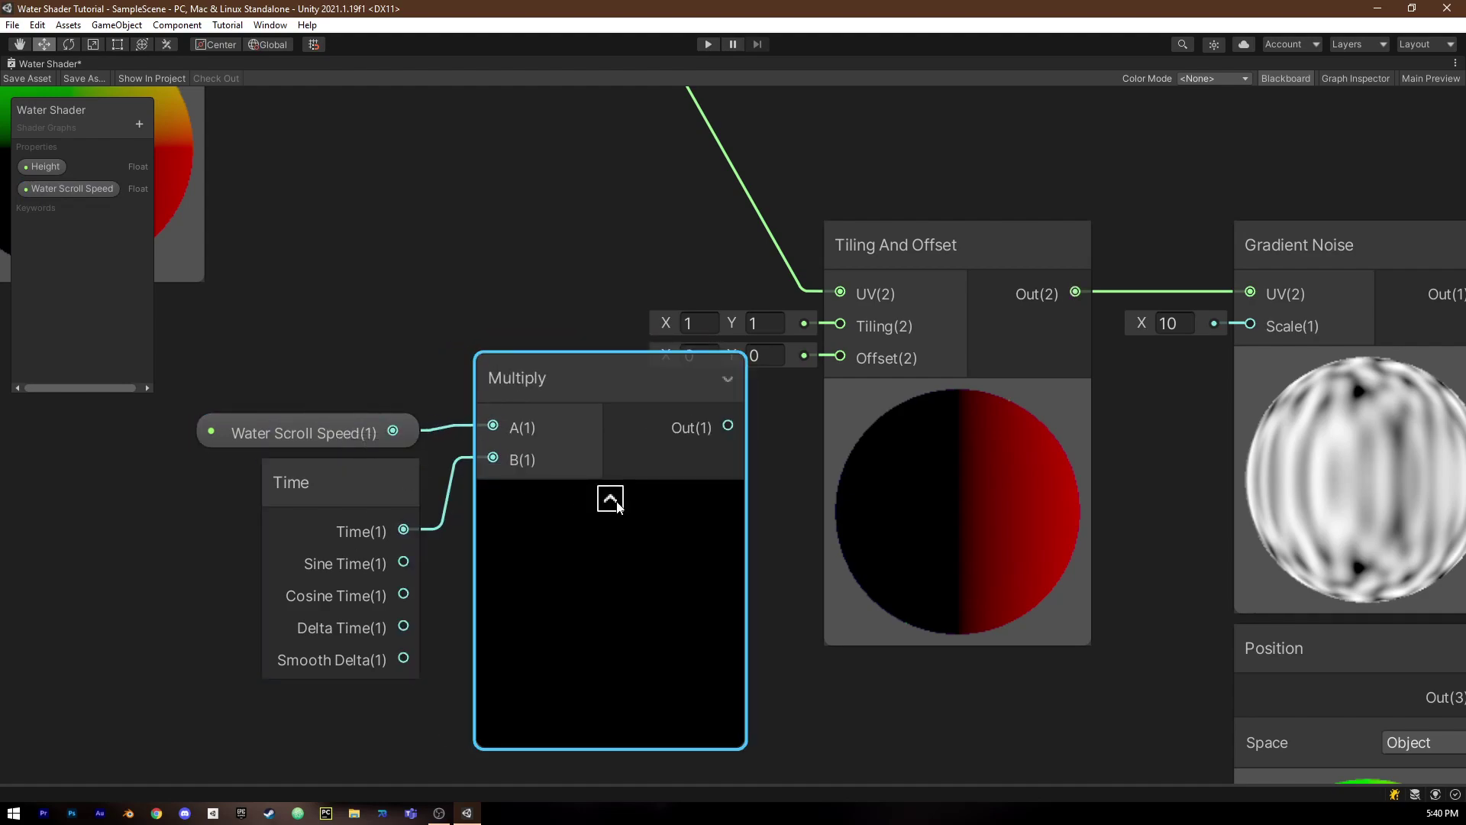
Collapse the Multiply preview, feed its output into the Offset of Tiling And Offset, and shift that node closer to Multiply.
left_click(609, 497)
left_click_drag(618, 426, 831, 357)
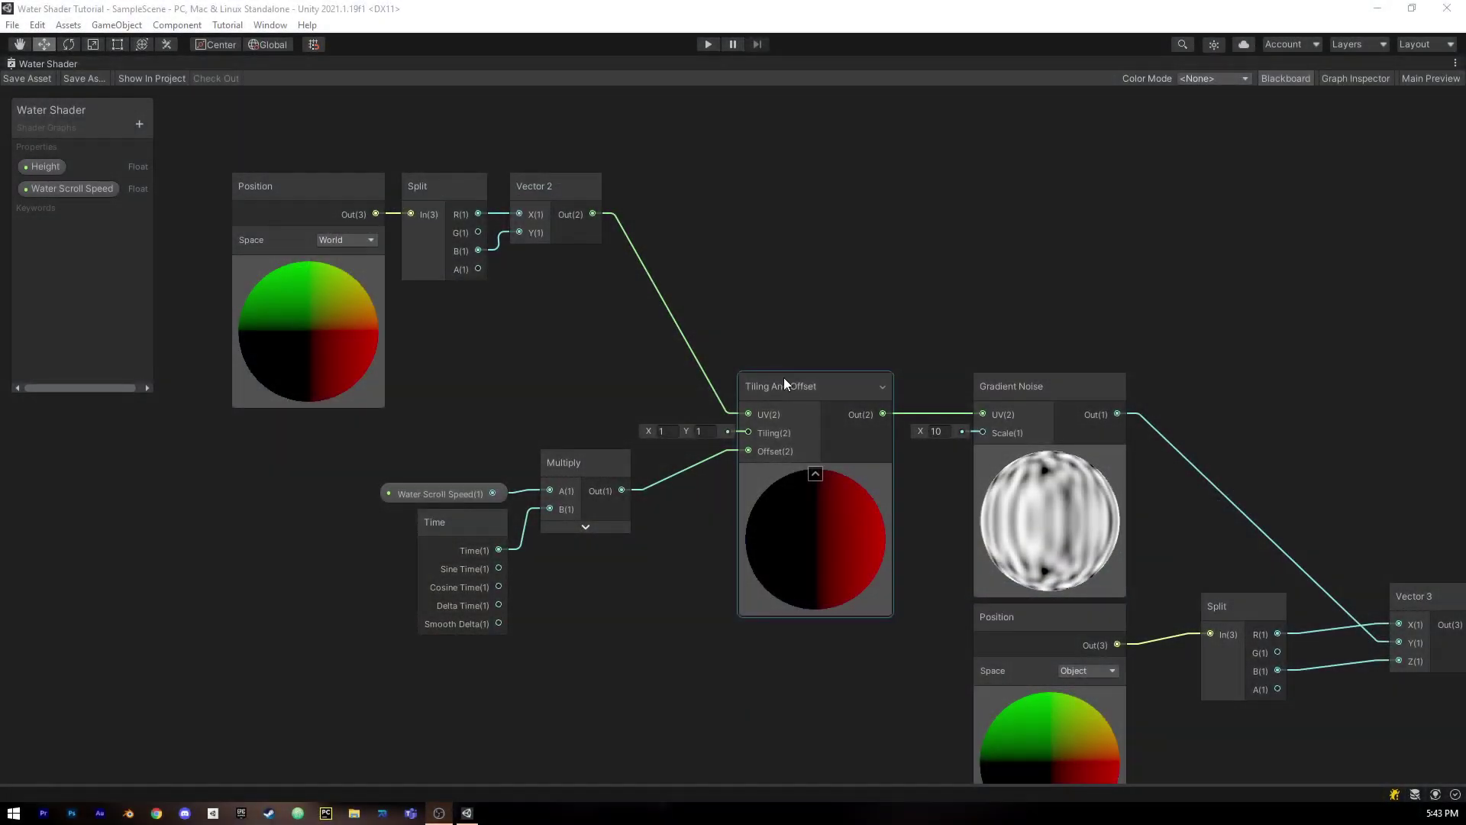
left_click_drag(783, 377, 721, 391)
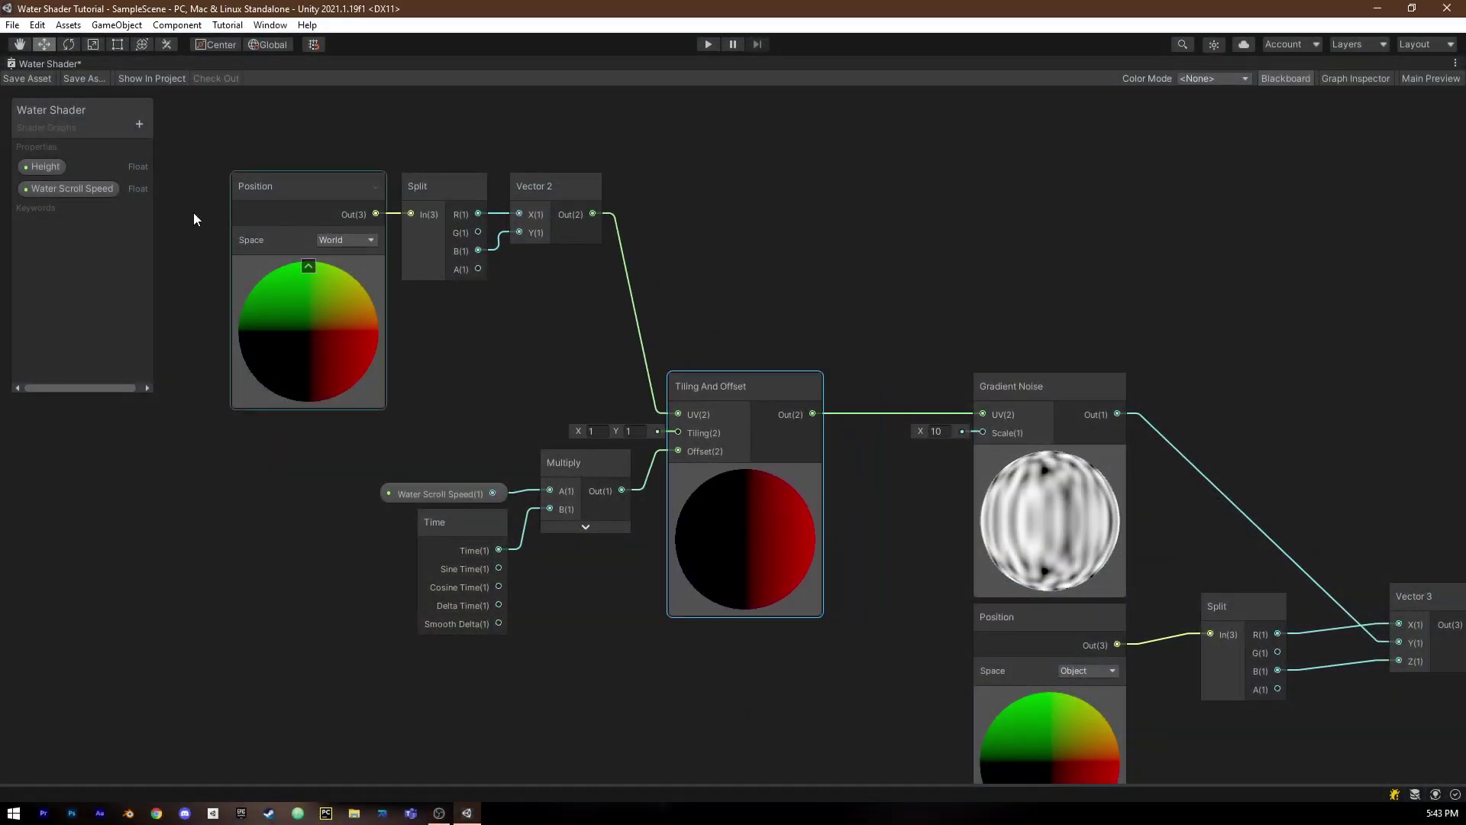
Create a Float property named Noise Scale and connect it to the Scale input of Gradient Noise.
left_click(139, 124)
left_click(161, 136)
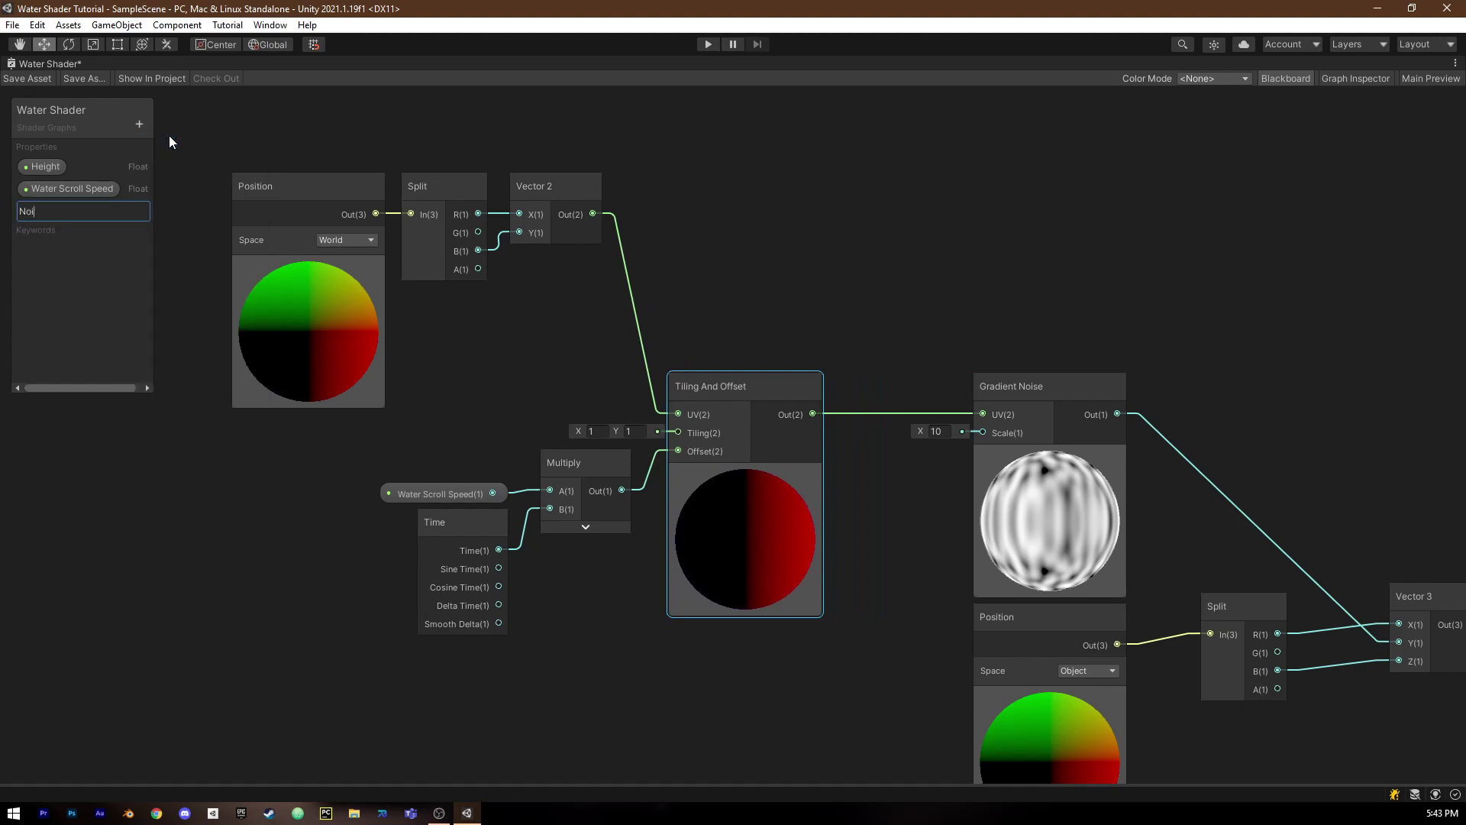
type("Noise Scale")
key("Return")
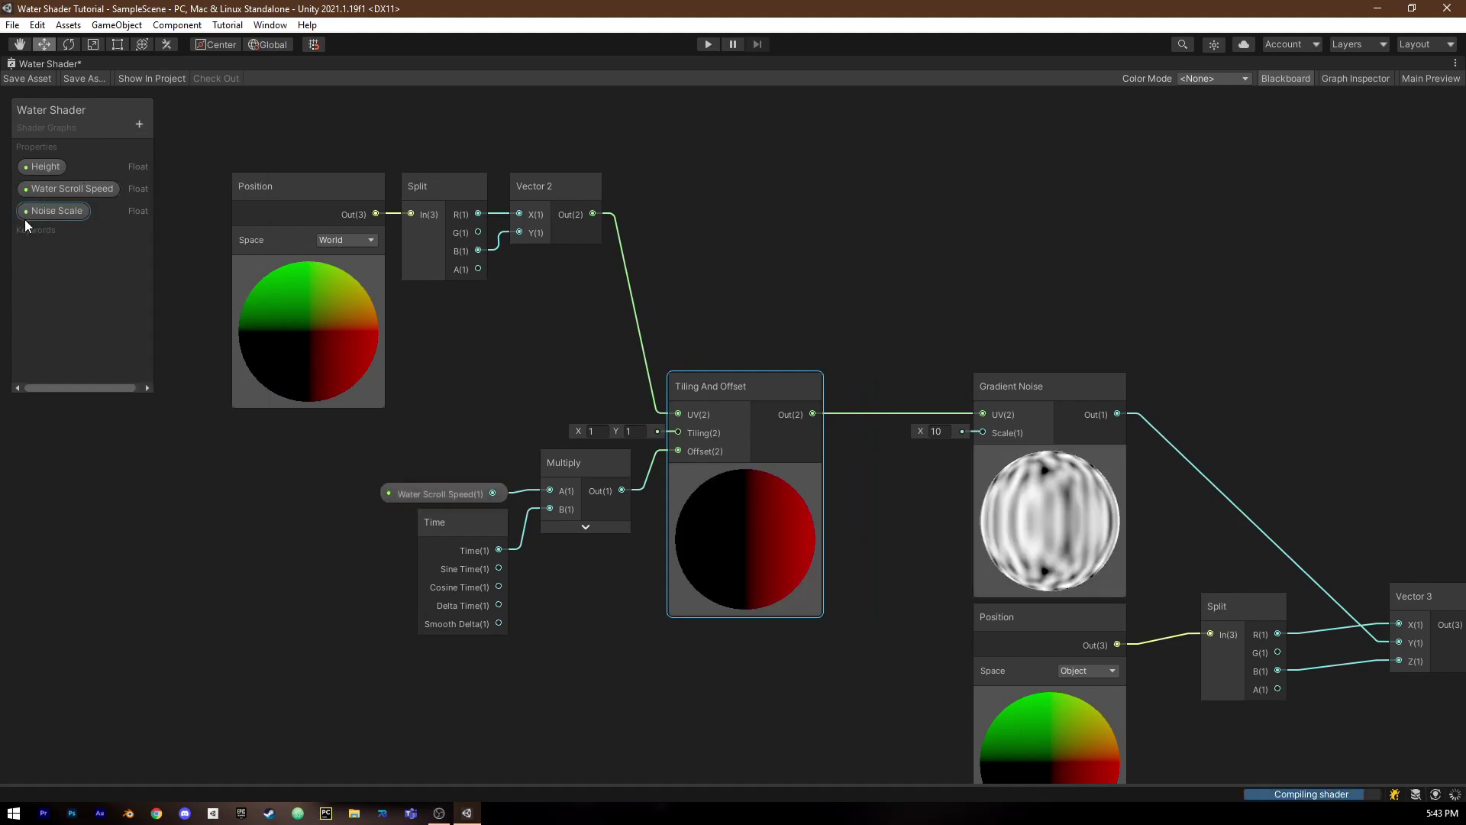
left_click_drag(869, 481, 985, 432)
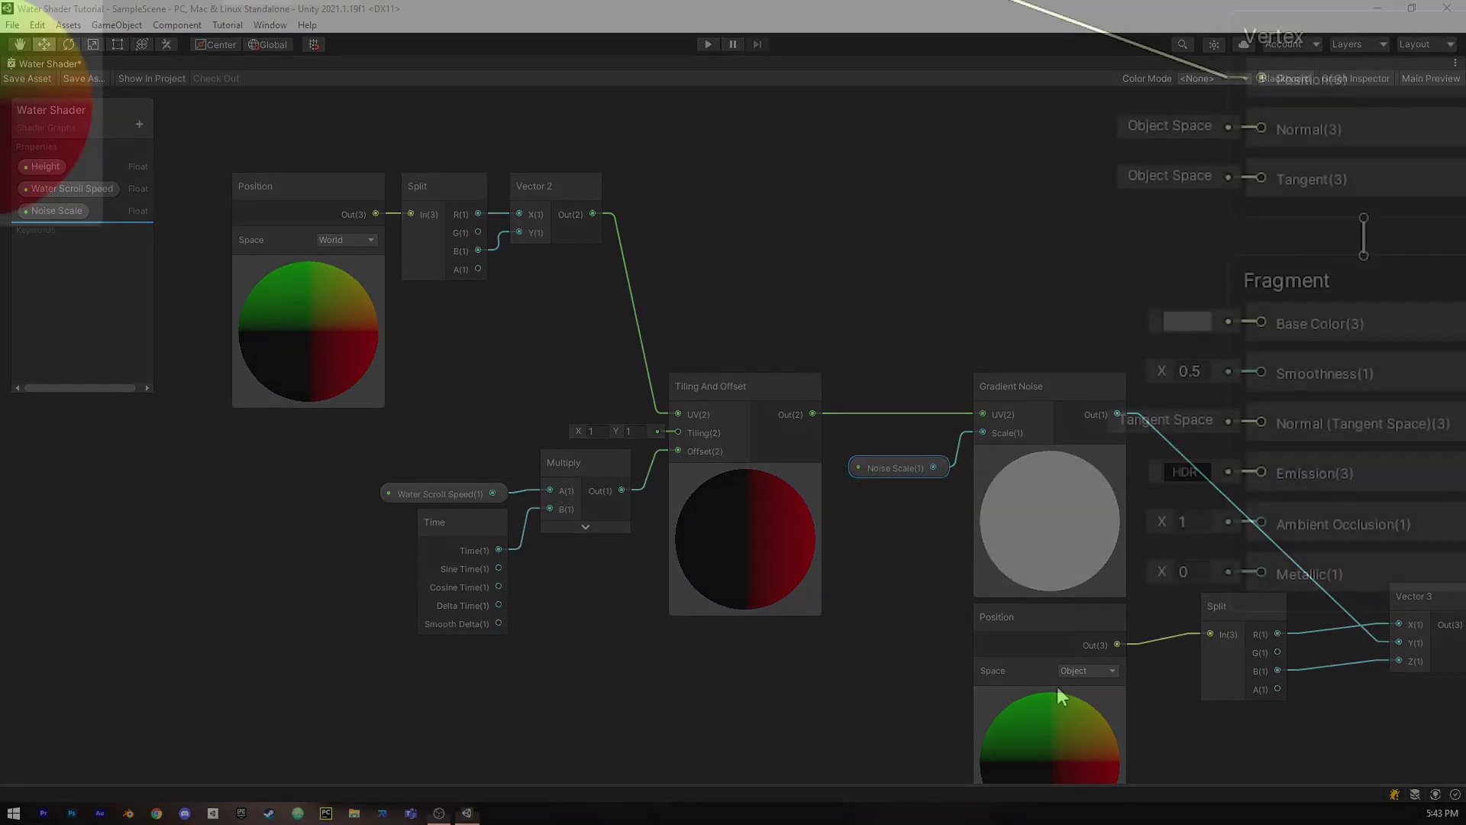
Add a Position node set to Object space in the empty area beside the Fragment block.
right_click(183, 477)
left_click(210, 488)
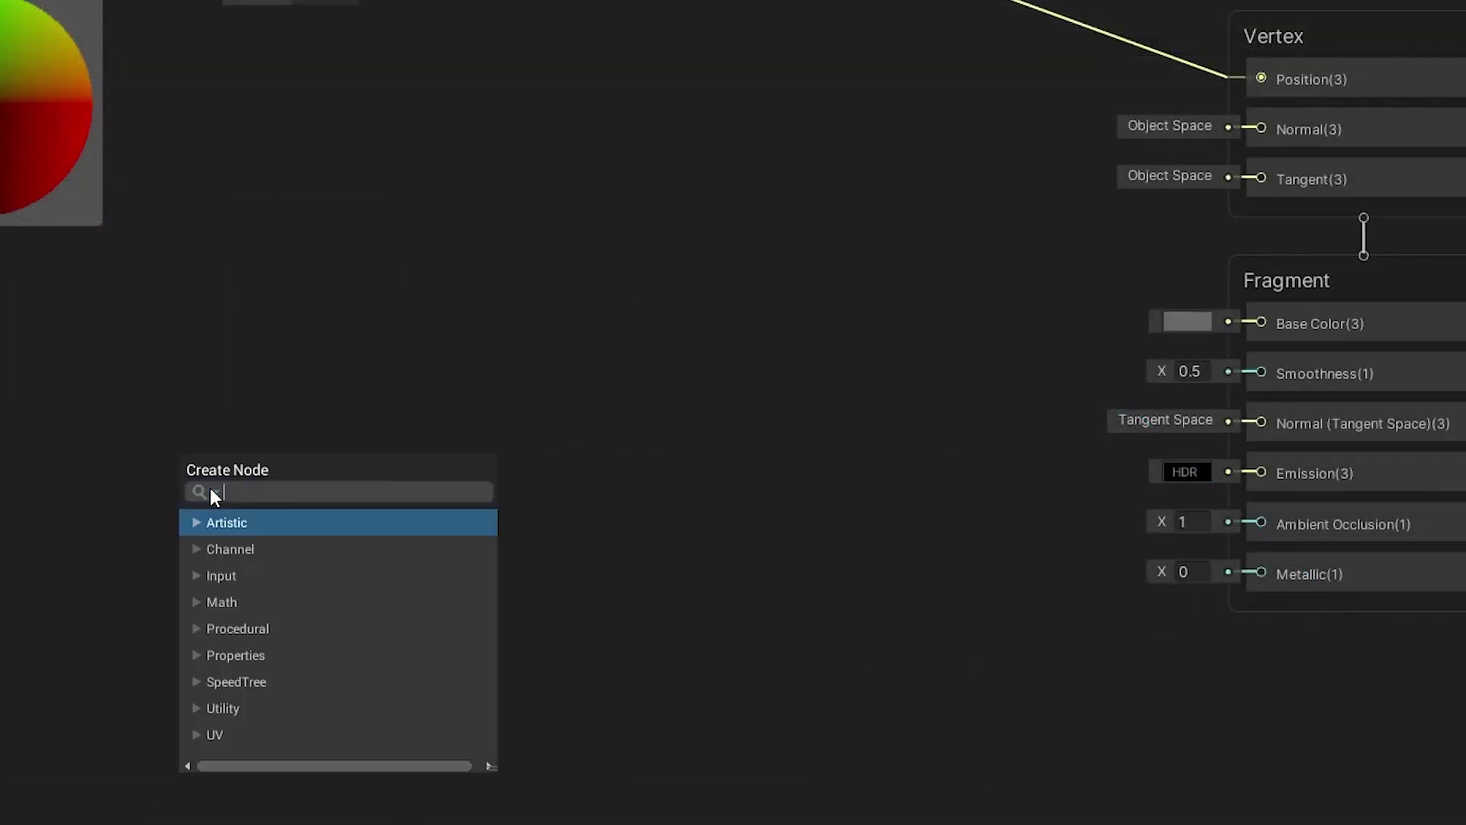
type("position")
key("Return")
left_click(295, 488)
left_click(301, 513)
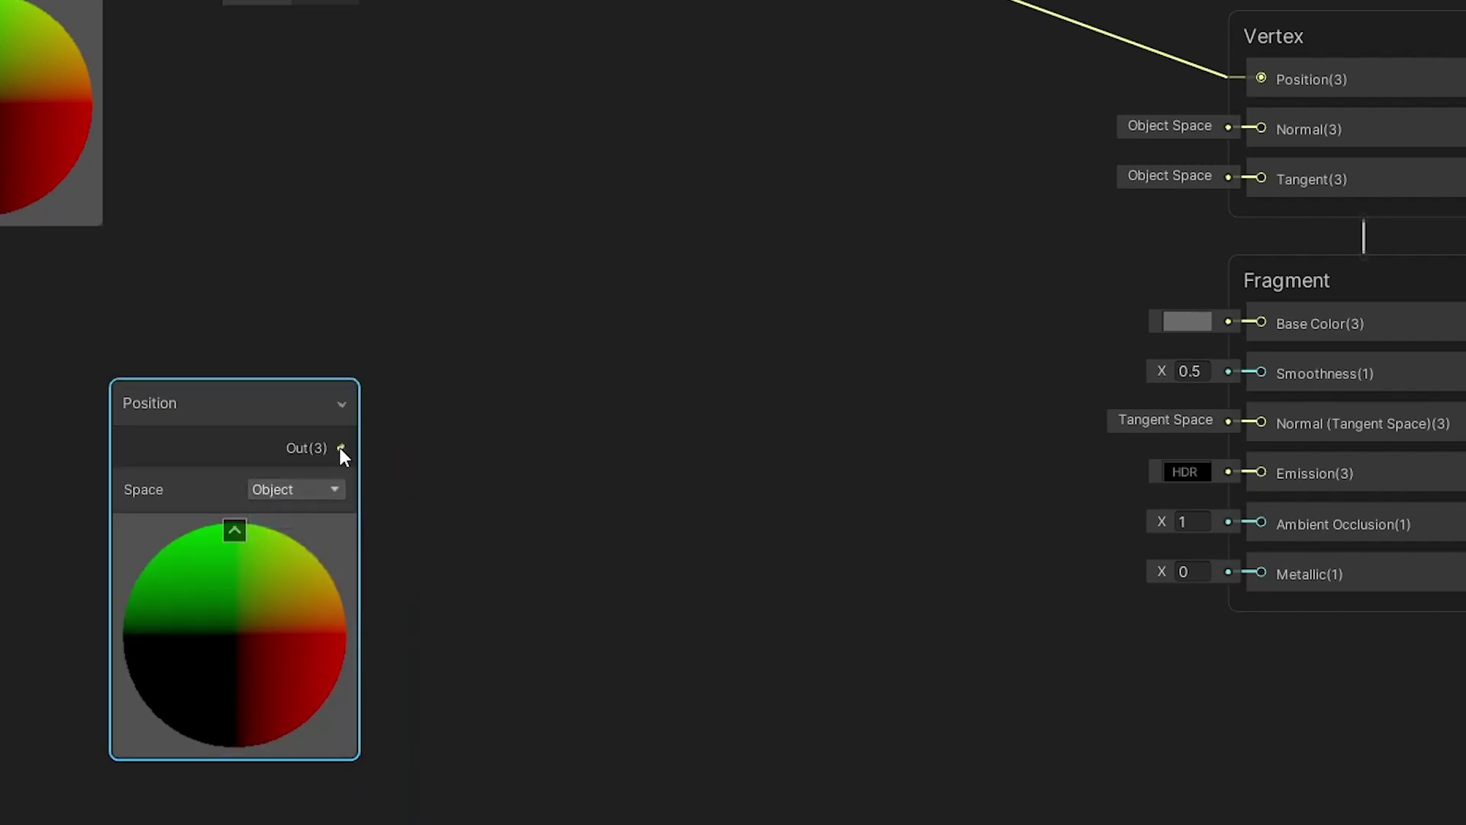
Feed the new Position output into a new DDY node and collapse that node's preview.
left_click_drag(342, 446, 421, 371)
type("ddy")
key("Return")
left_click(528, 417)
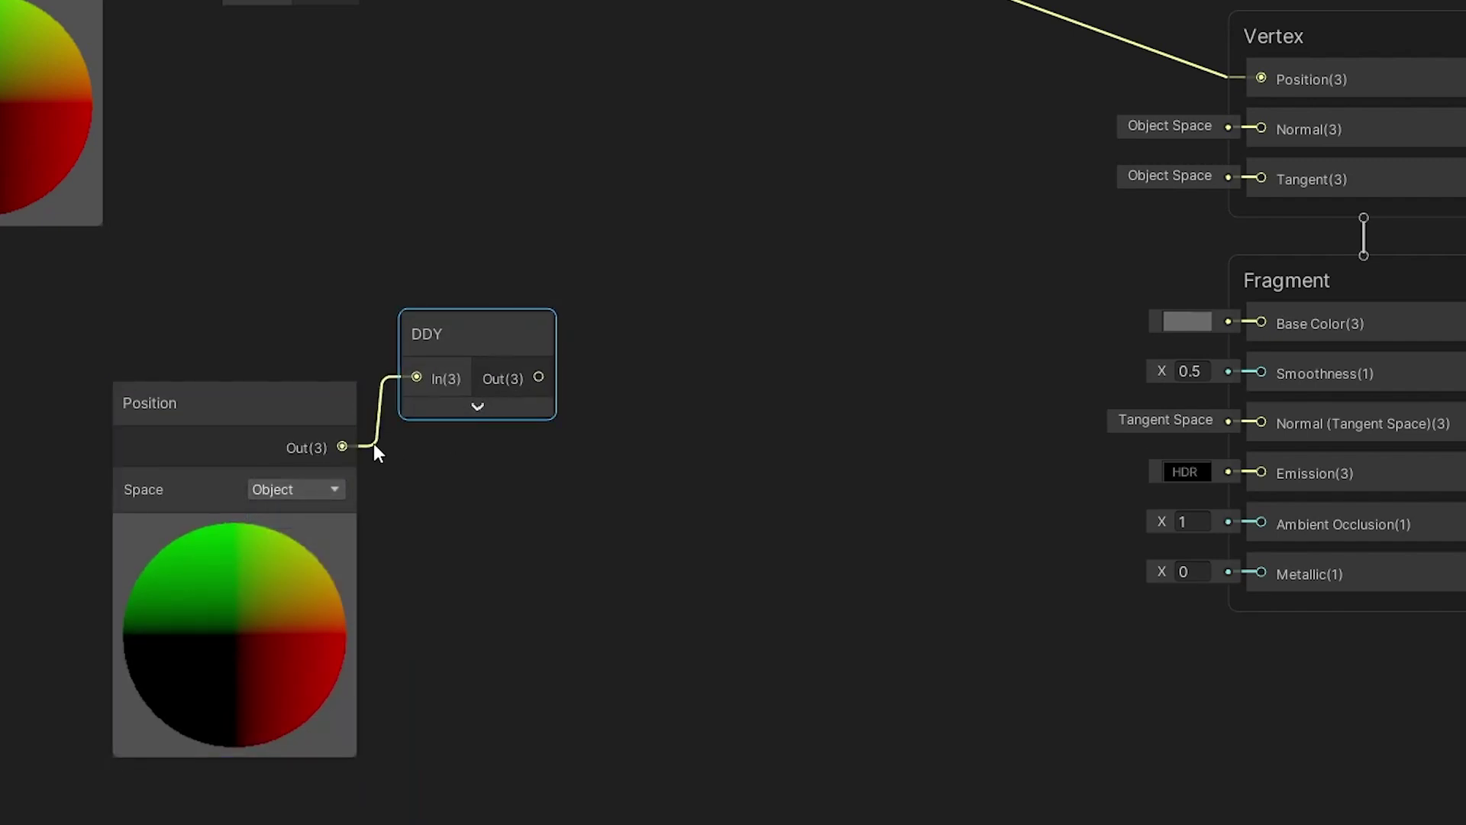
left_click_drag(342, 447, 397, 510)
type("ssx")
key("Escape")
Feed the same Position output into a new DDX node below DDY and collapse its preview.
left_click_drag(342, 446, 400, 487)
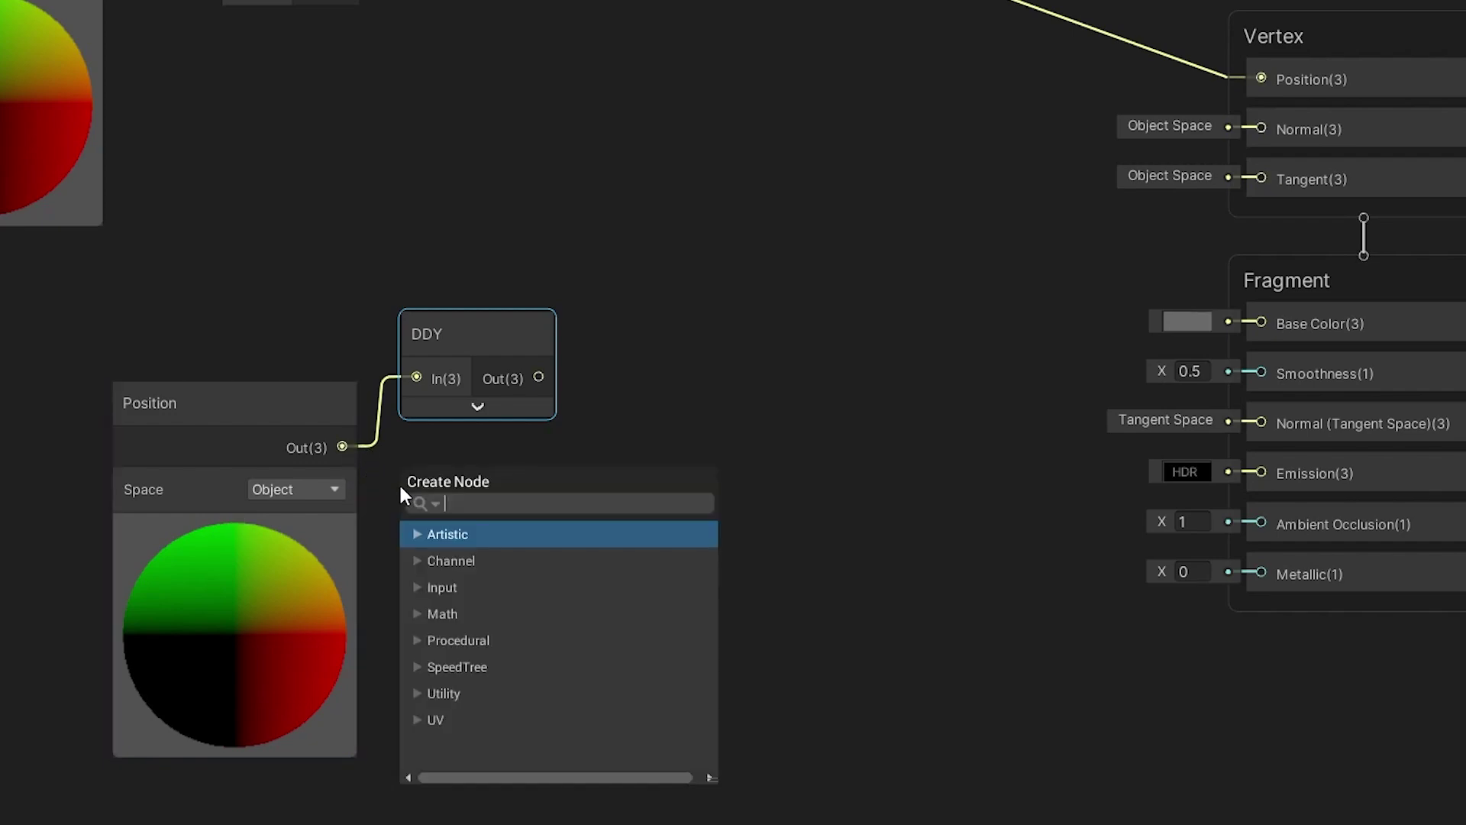
type("ddx")
key("Return")
left_click(501, 540)
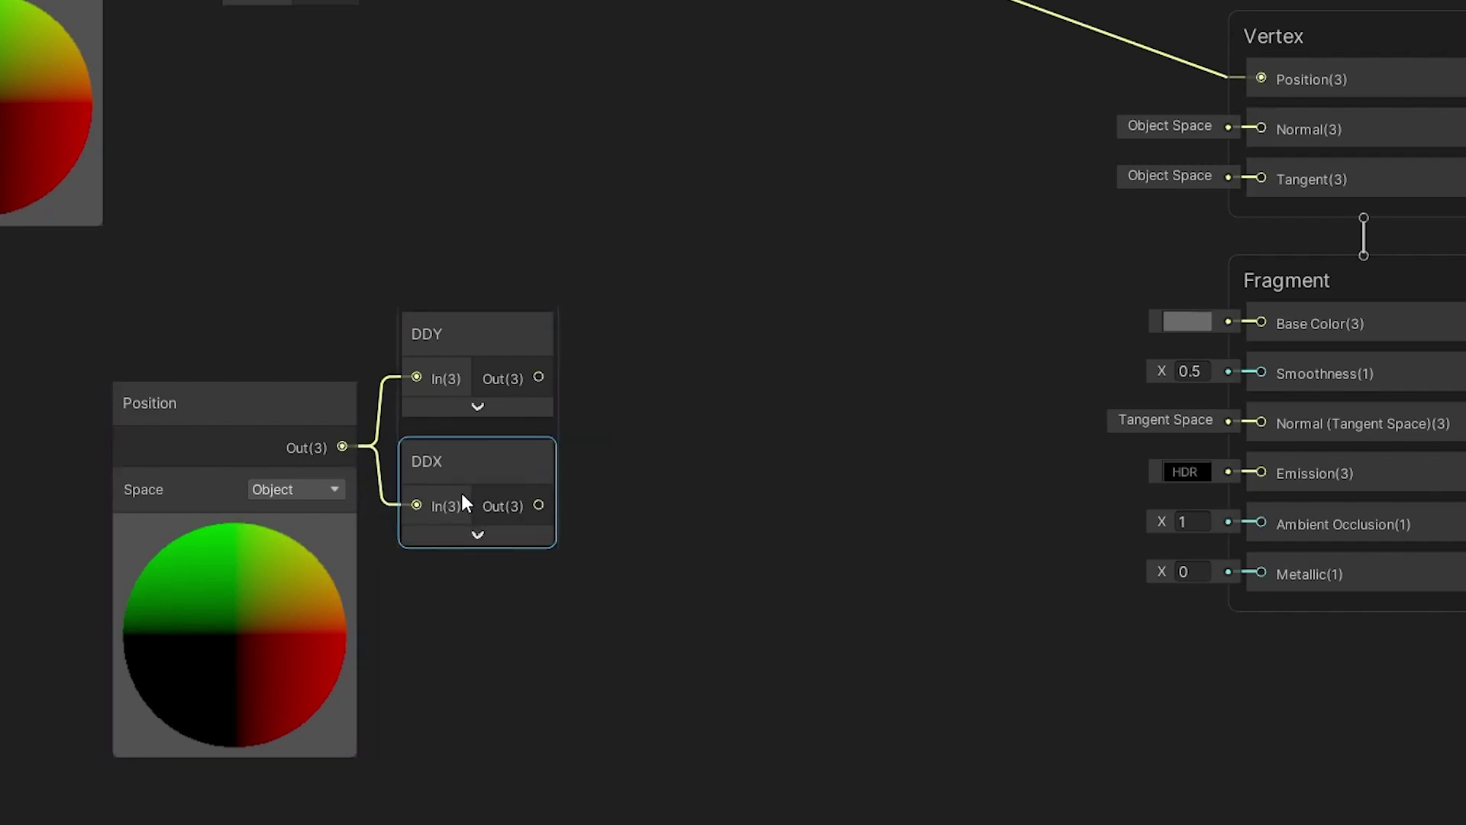
Create a Cross Product node with DDY feeding A and DDX feeding B, and collapse its preview.
left_click_drag(537, 379, 619, 422)
type("cross")
key("Return")
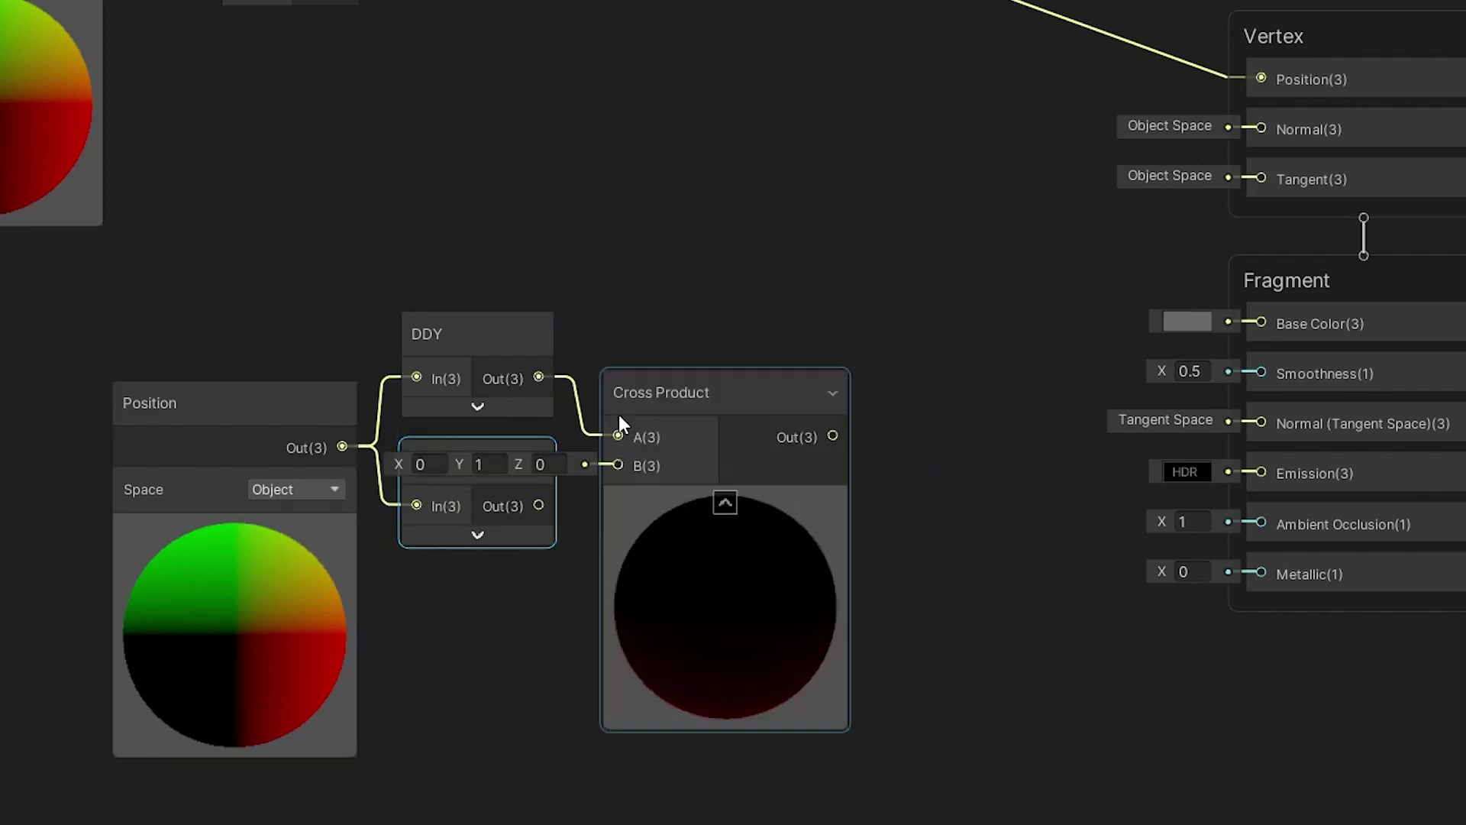
left_click_drag(538, 505, 617, 465)
left_click(718, 498)
Feed the Cross Product output into a new Normalize node and collapse its preview.
left_click_drag(738, 436, 797, 418)
type("normalize")
key("Return")
left_click(894, 468)
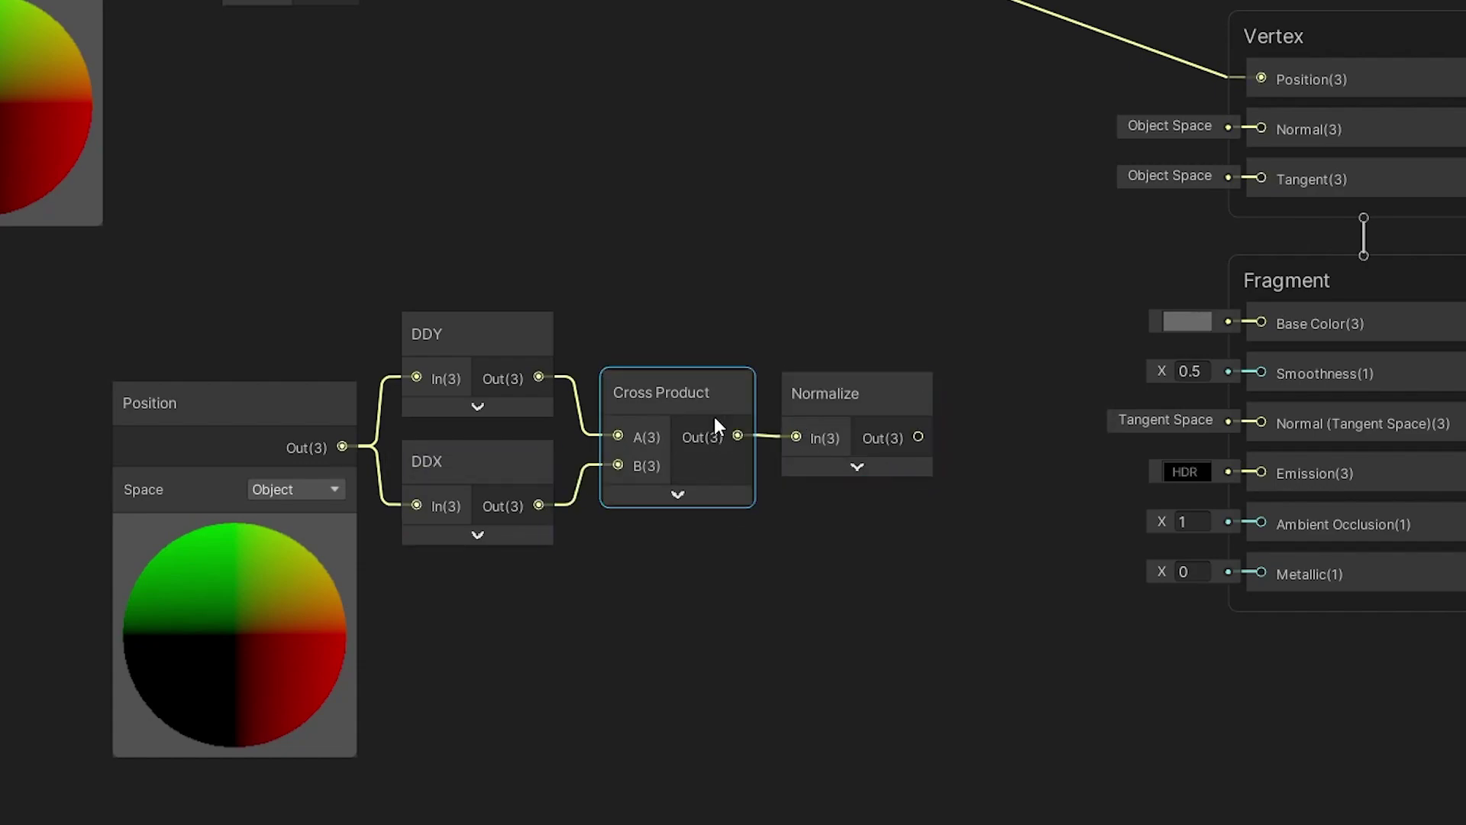
Move the Position-to-Normalize node chain farther from the Fragment block and collapse the Position preview.
left_click_drag(204, 327, 927, 525)
left_click_drag(799, 414, 484, 472)
left_click(428, 603)
left_click(1, 580)
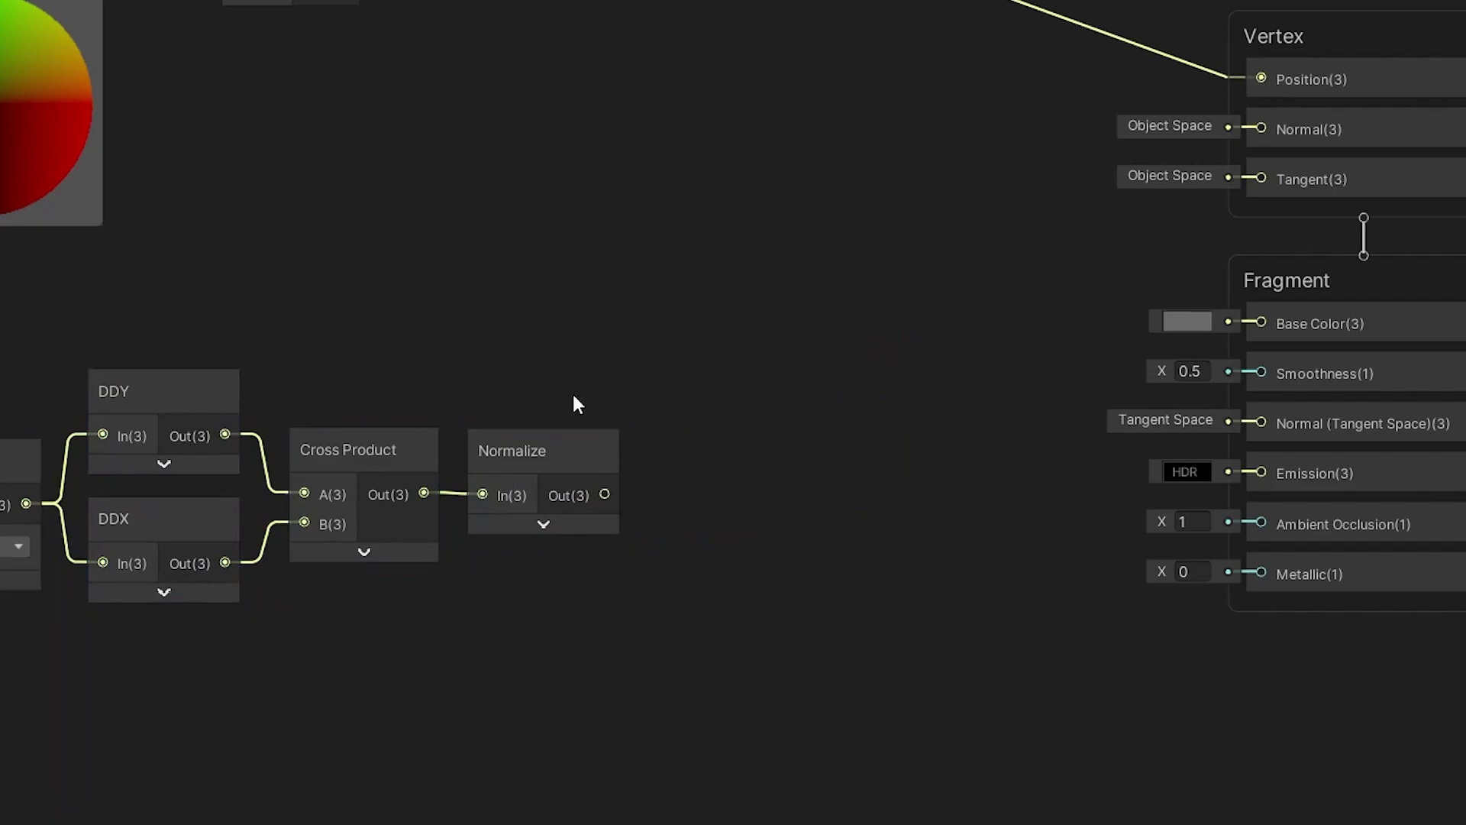
Feed the Normalize output into a new Transform node converting Object to Tangent space with type Direction.
left_click_drag(605, 494, 662, 468)
type("transform")
key("Return")
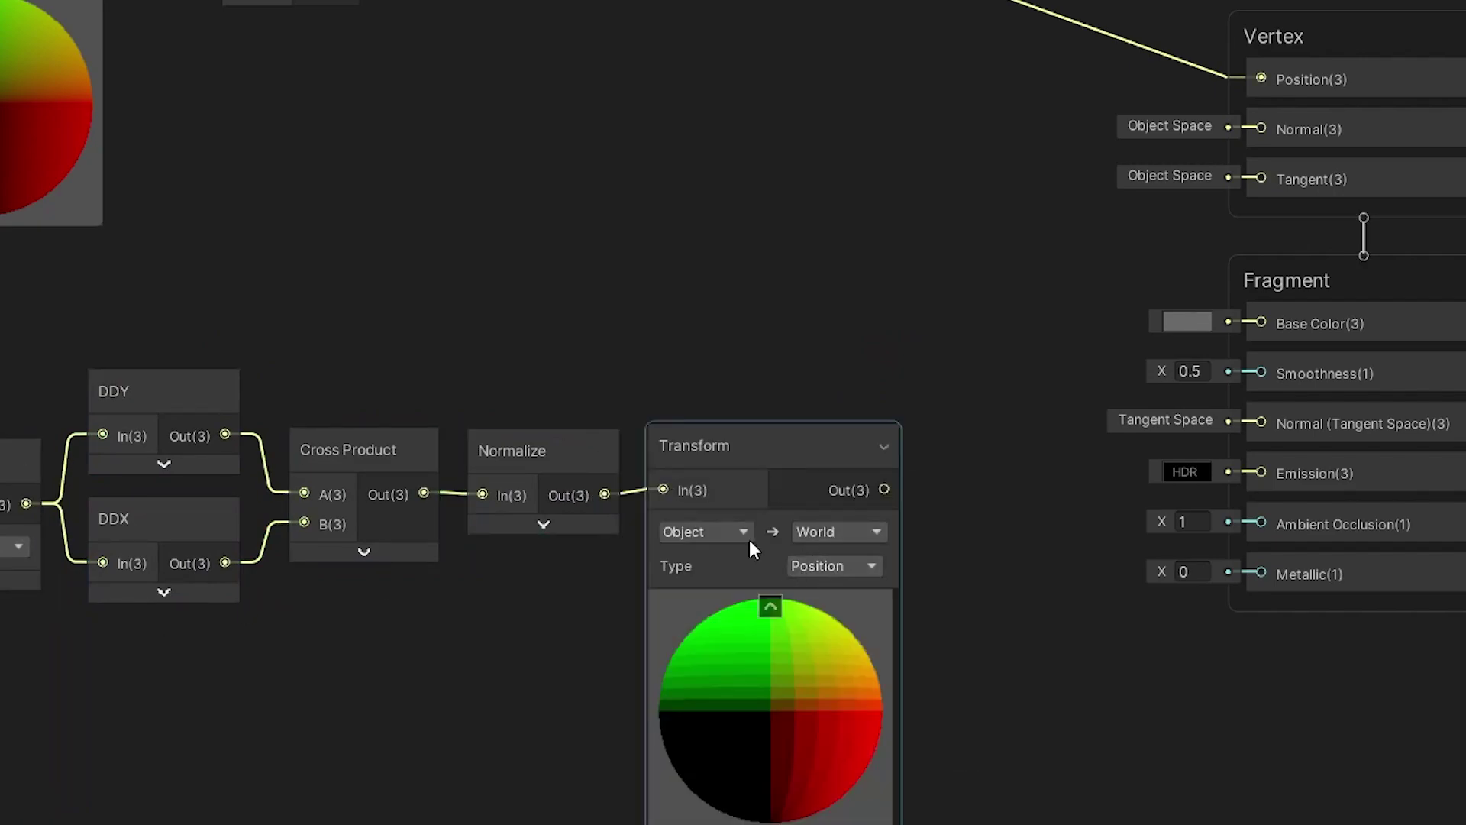
left_click(840, 531)
left_click(845, 625)
left_click(839, 566)
left_click(860, 613)
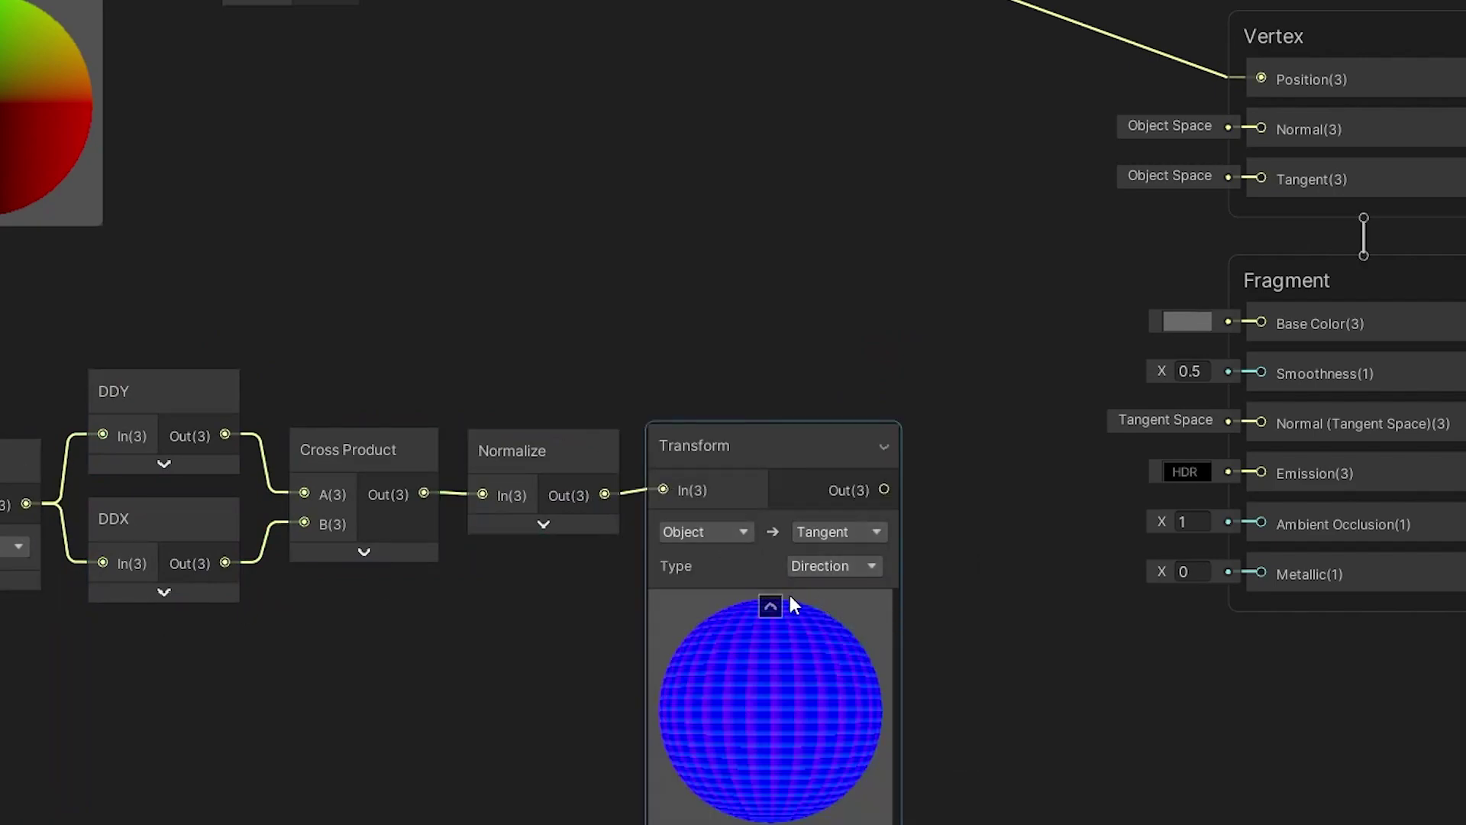
Collapse the Transform preview and connect its output to the Fragment Normal (Tangent Space) input.
left_click(771, 605)
left_click_drag(883, 488, 1301, 576)
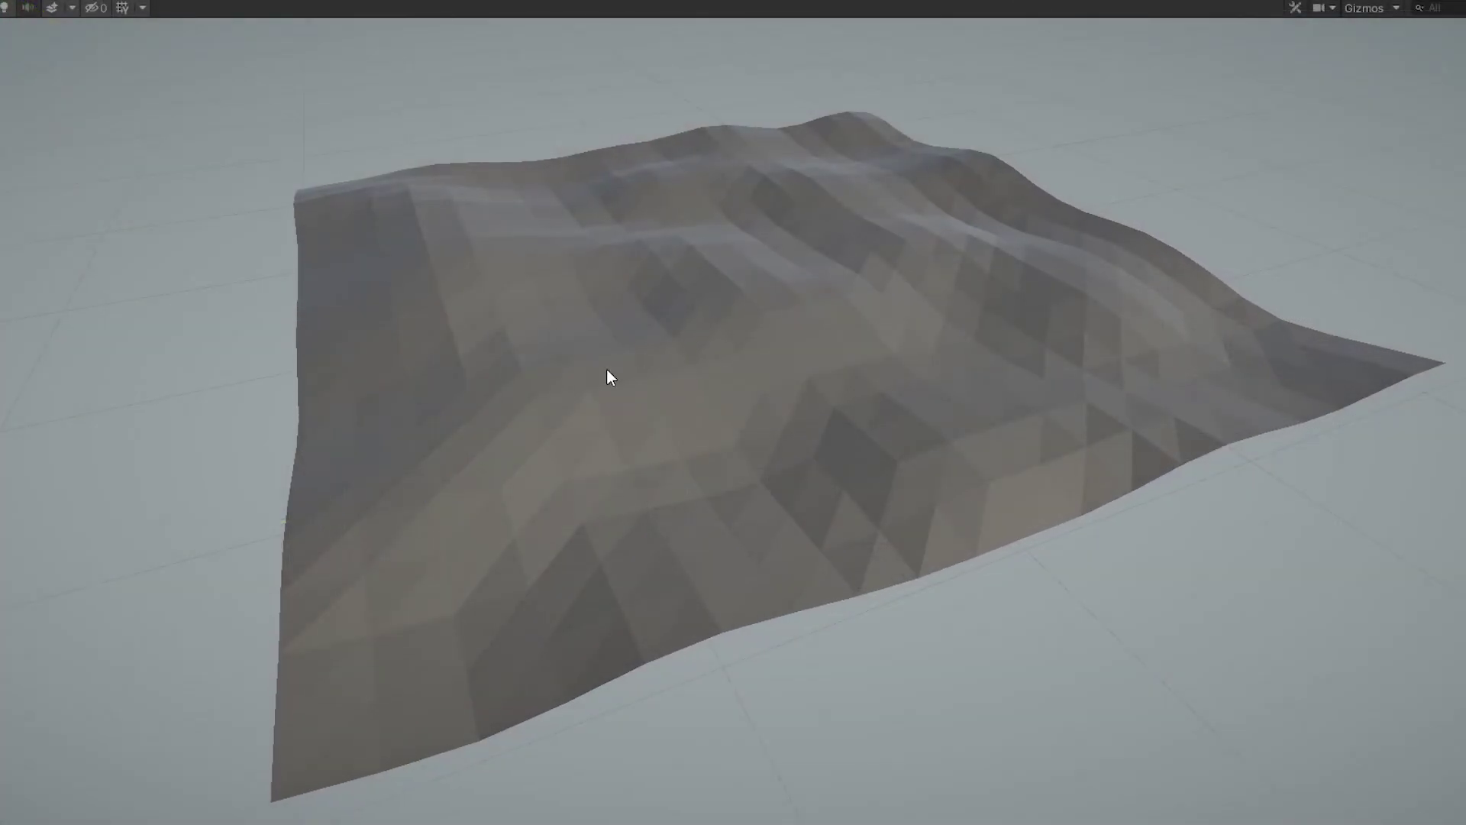
Select the water planes in the scene one after another to examine the shading of the displaced surface.
left_click(606, 368)
left_click(1030, 308)
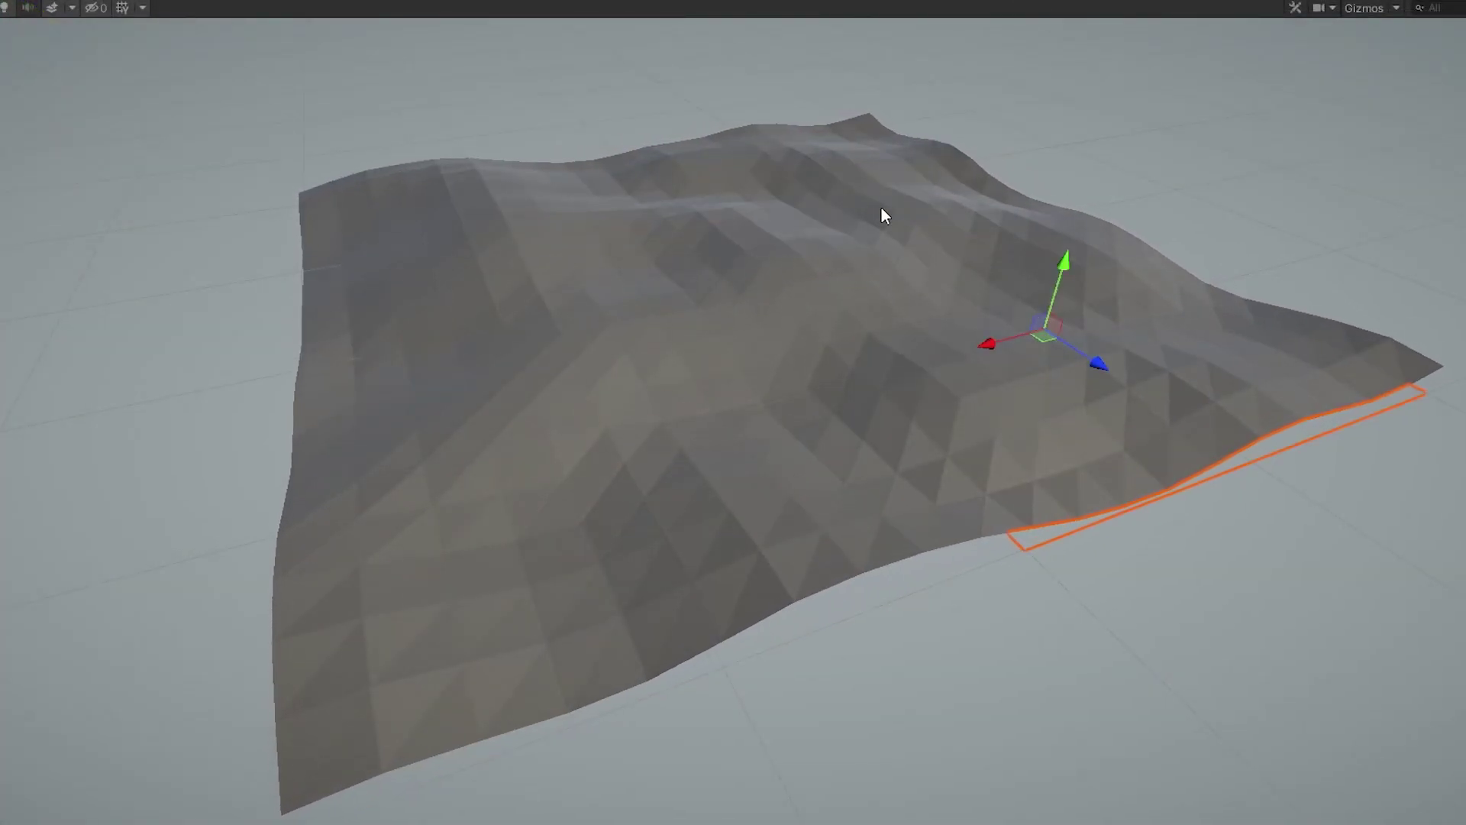
left_click(878, 208)
left_click(508, 187)
left_click_drag(493, 168, 484, 197)
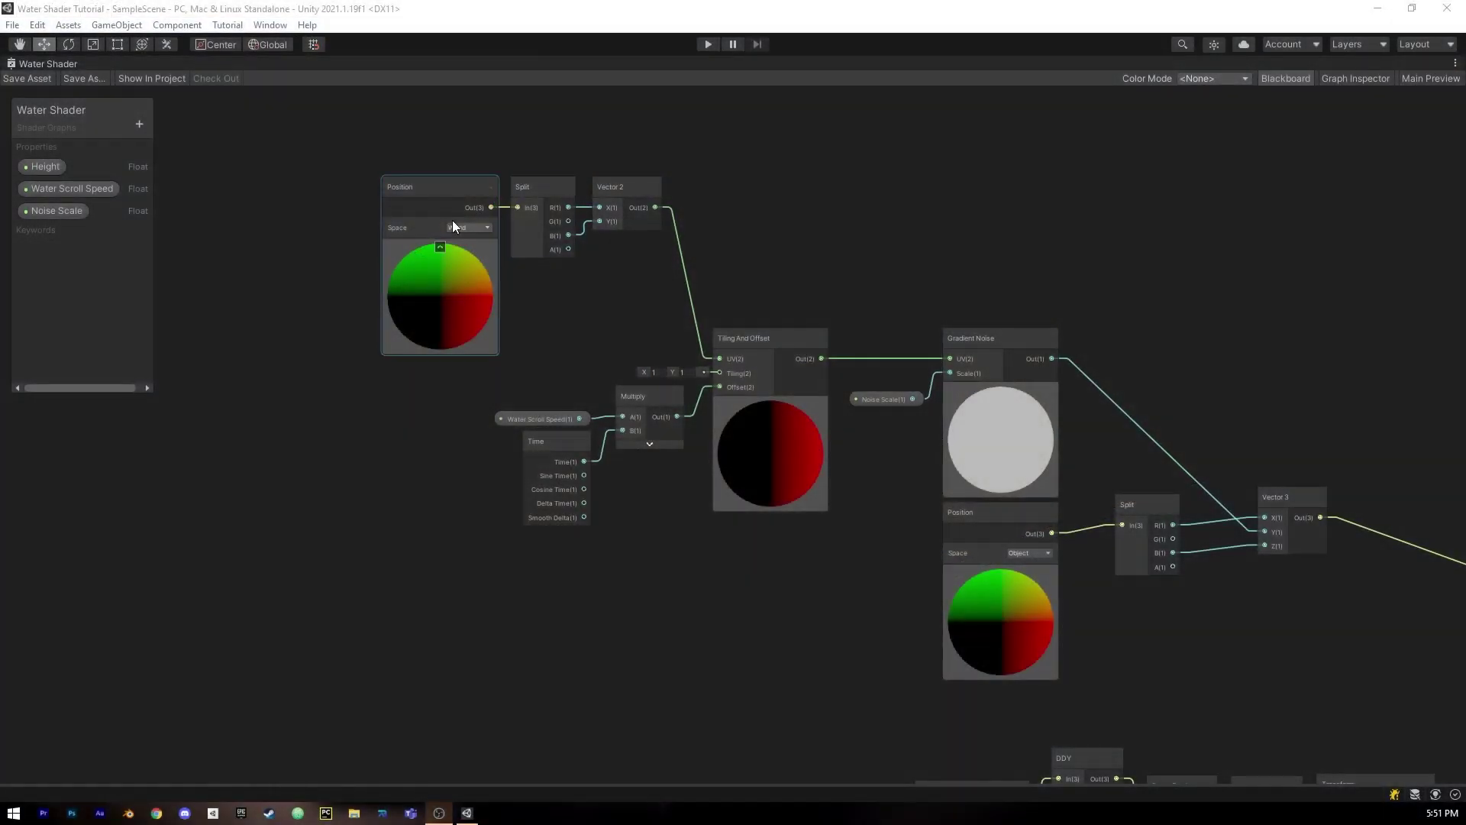
Convert the world Position, tiling, scroll-speed and Gradient Noise nodes into a sub-graph saved as Noise Sub Graph in the Assets folder.
left_click_drag(414, 153, 1023, 474)
right_click(992, 336)
mouse_move(1048, 535)
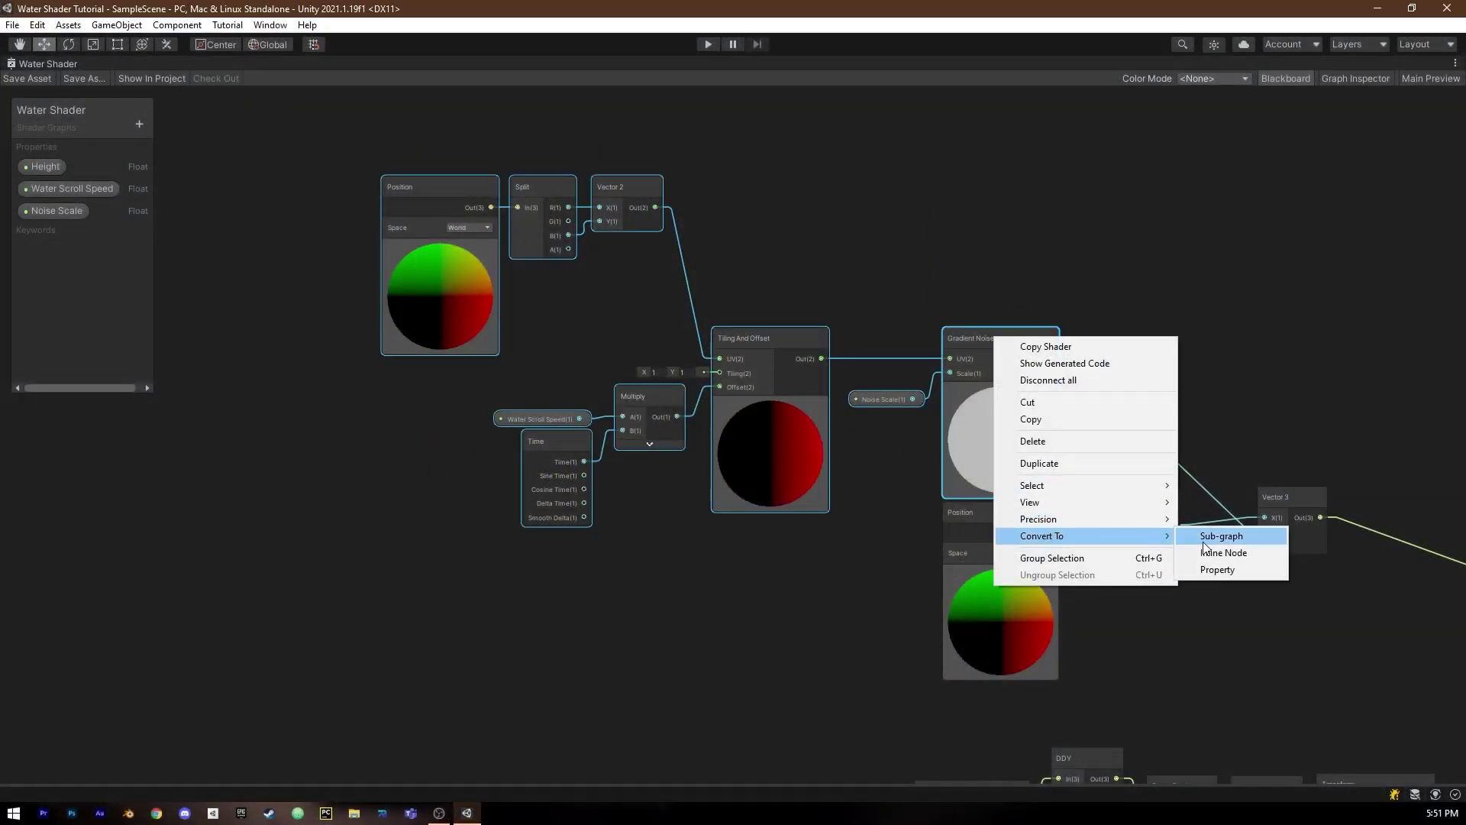
left_click(1214, 536)
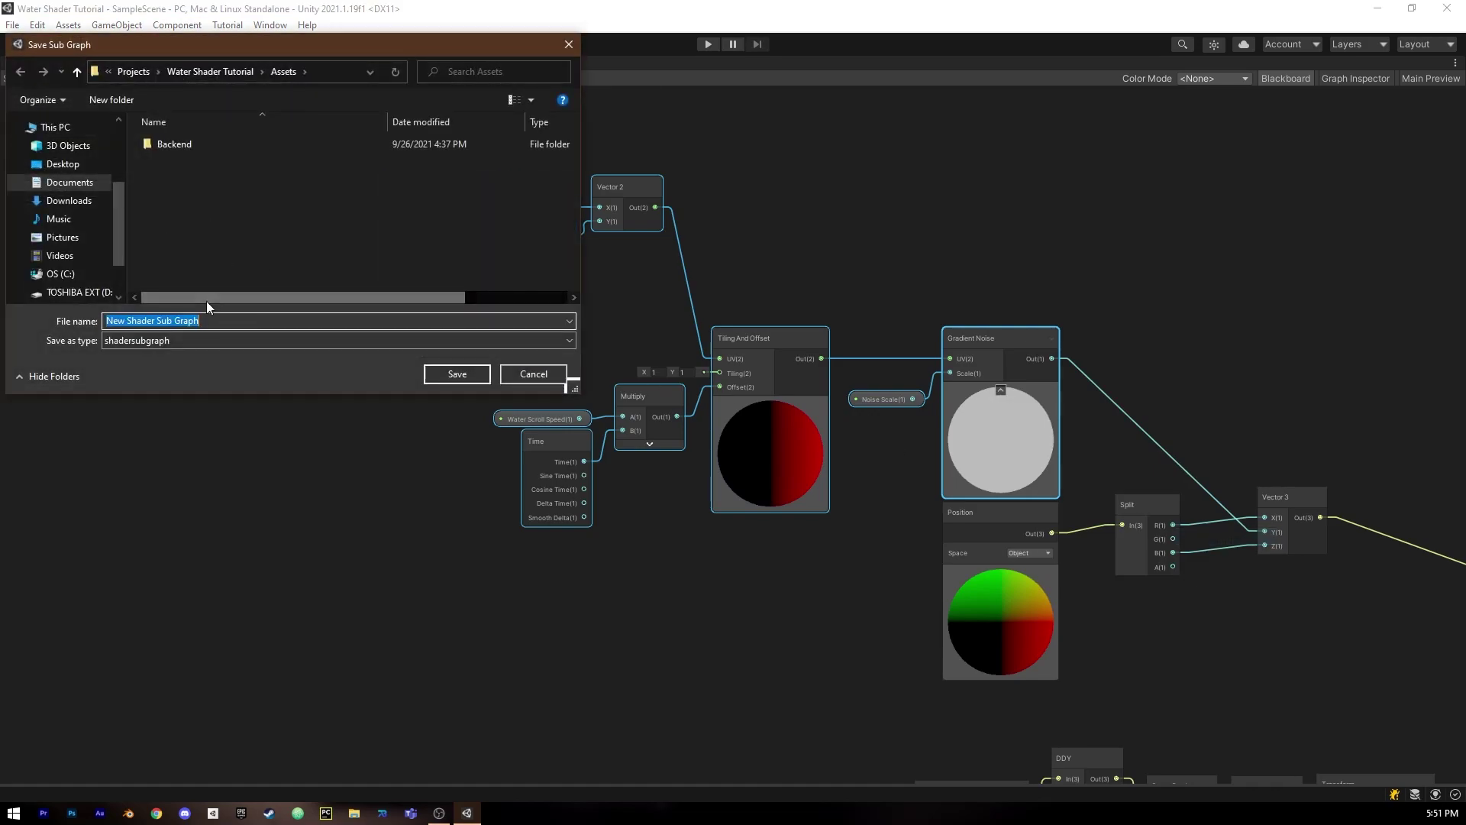
type("Noise Su")
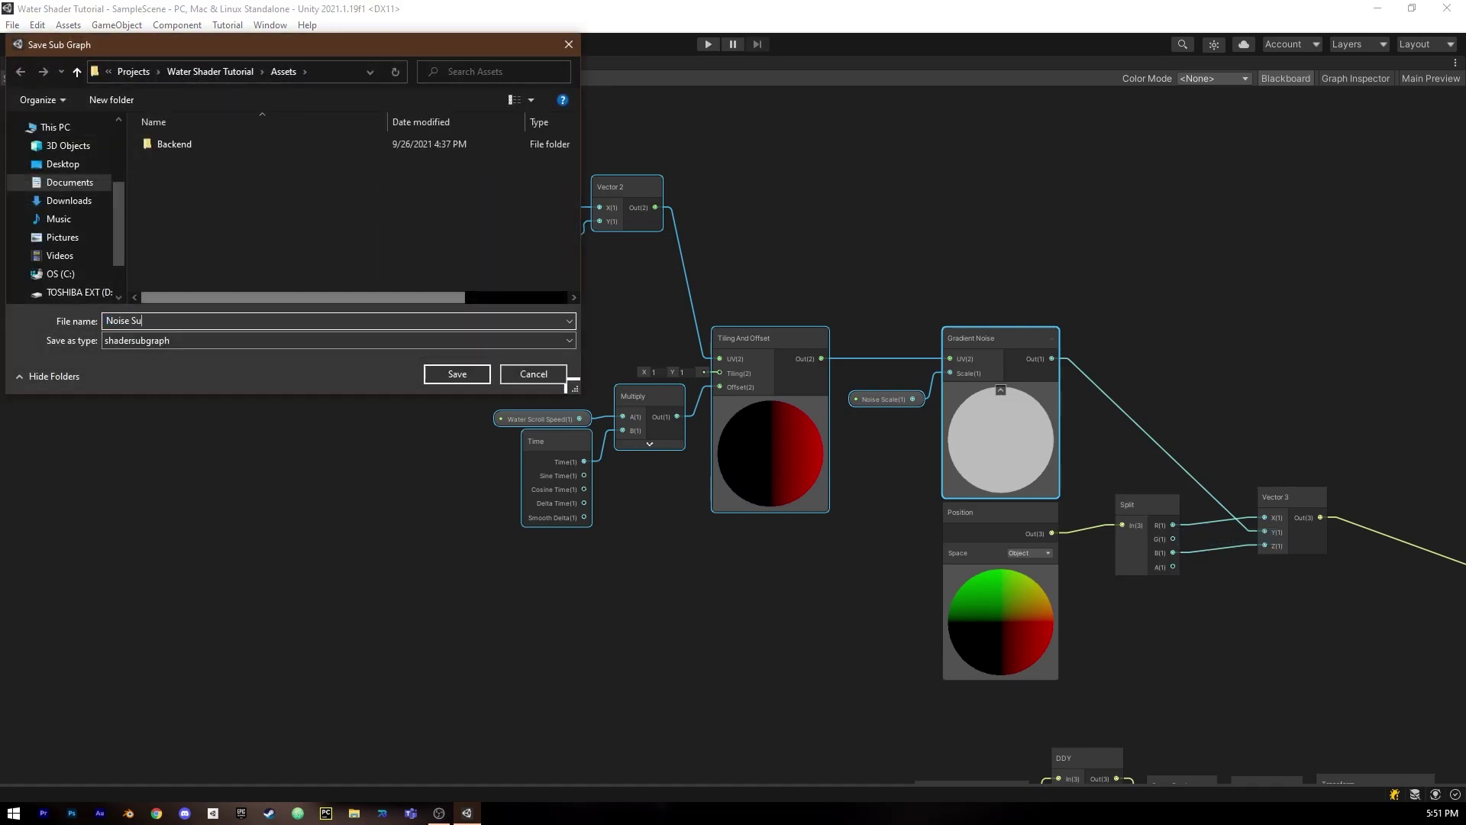
type("b Graph")
key("Return")
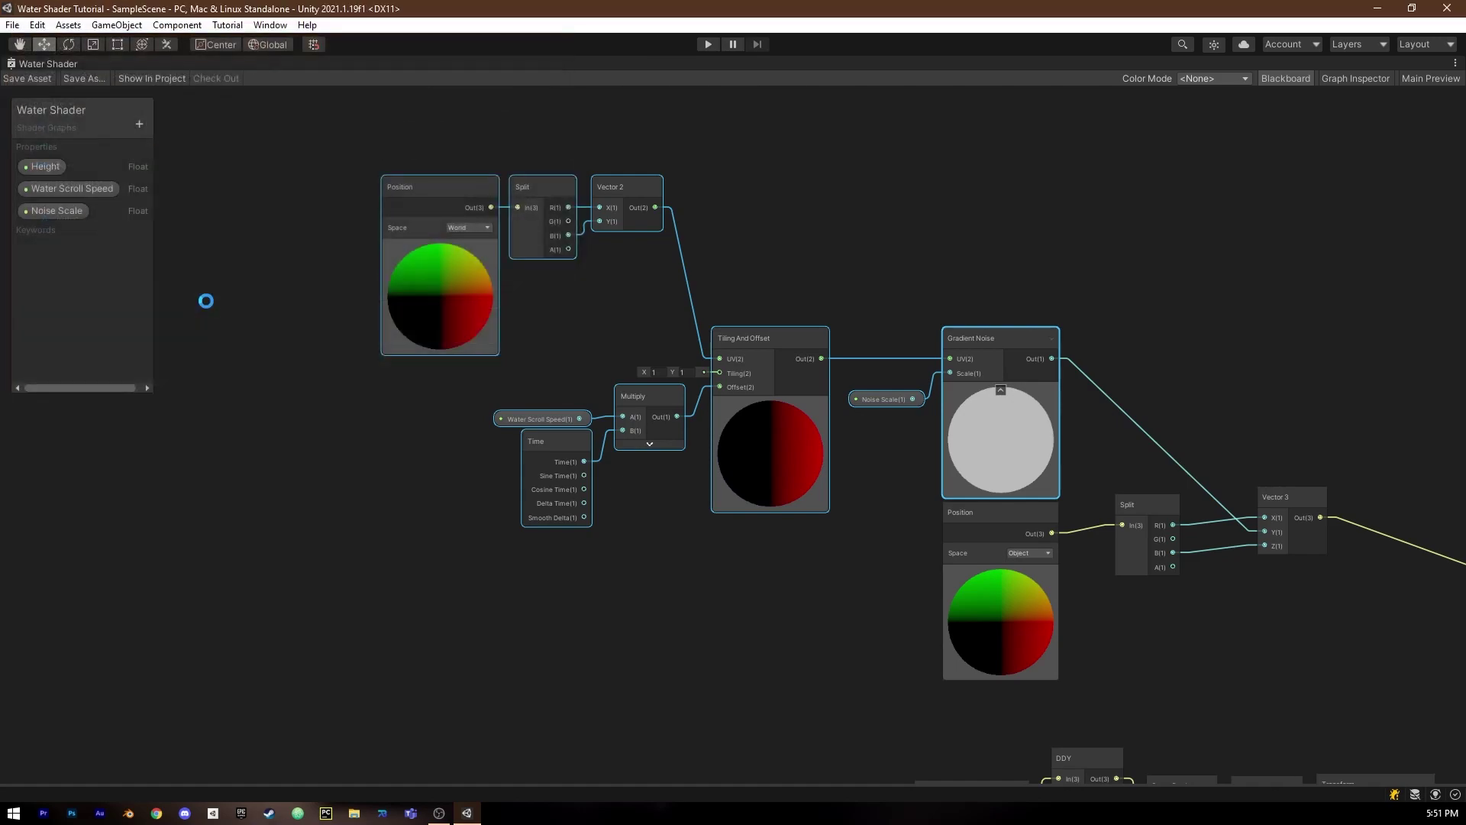
Rearrange the nodes around the new Noise Sub Graph node and open the sub-graph for editing.
left_click_drag(718, 271, 821, 267)
left_click_drag(590, 239, 614, 297)
left_click_drag(614, 267, 637, 288)
left_click(664, 397)
double_click(801, 287)
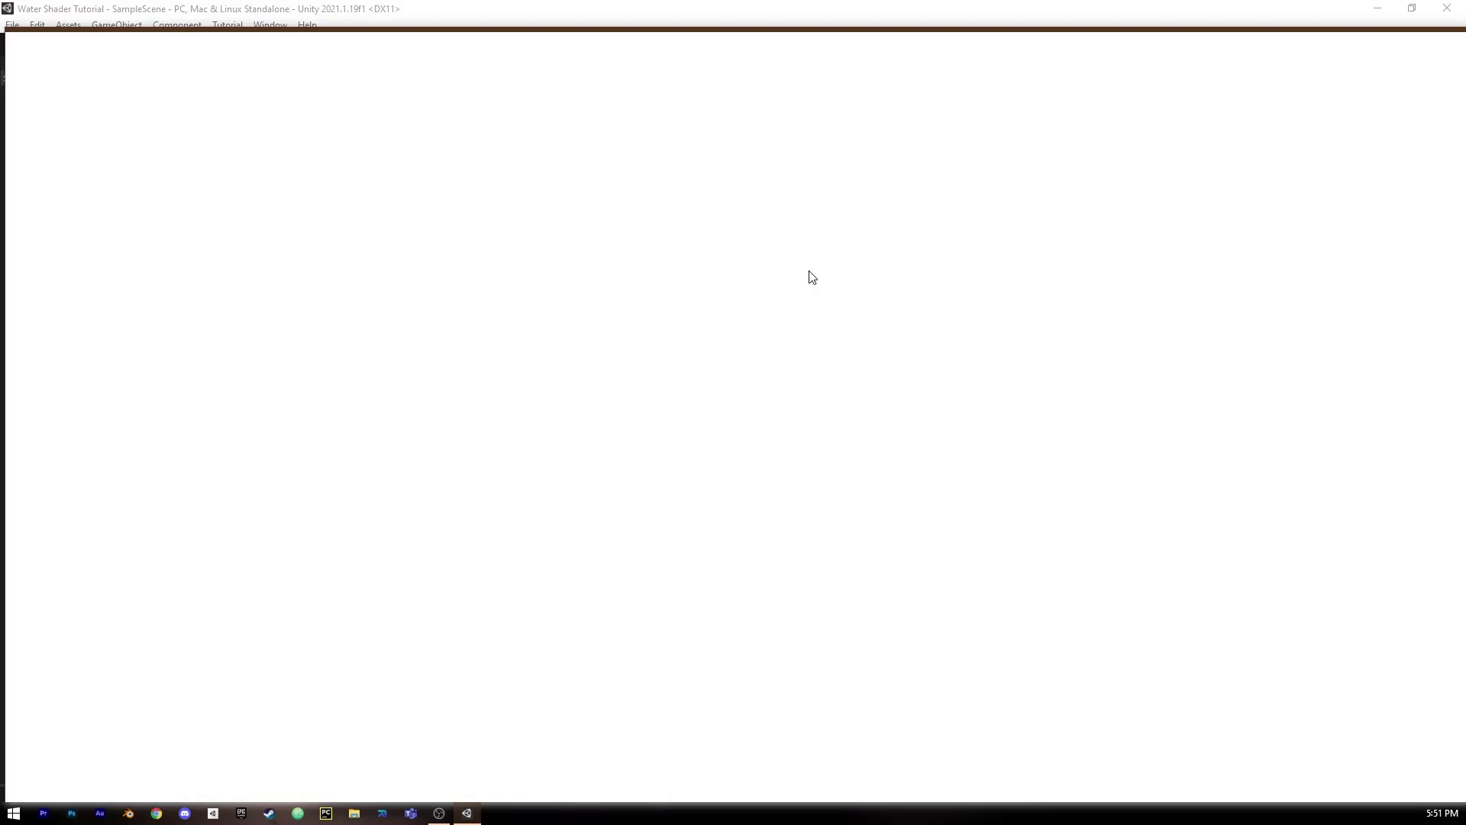
middle_click_drag(713, 356, 777, 316)
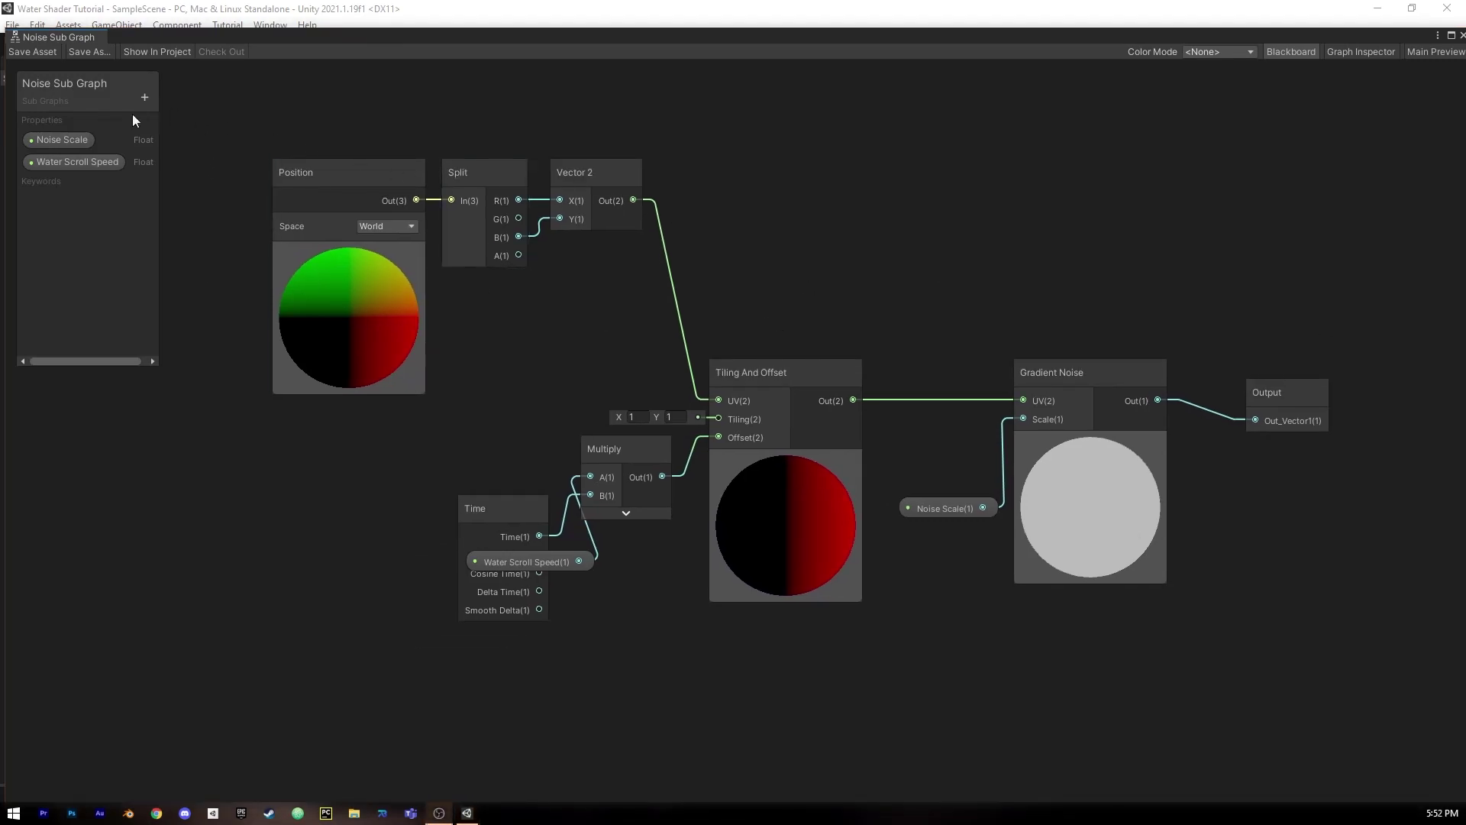
Add a Float property named Octave Factor to the Noise Sub Graph.
left_click(143, 97)
left_click(167, 112)
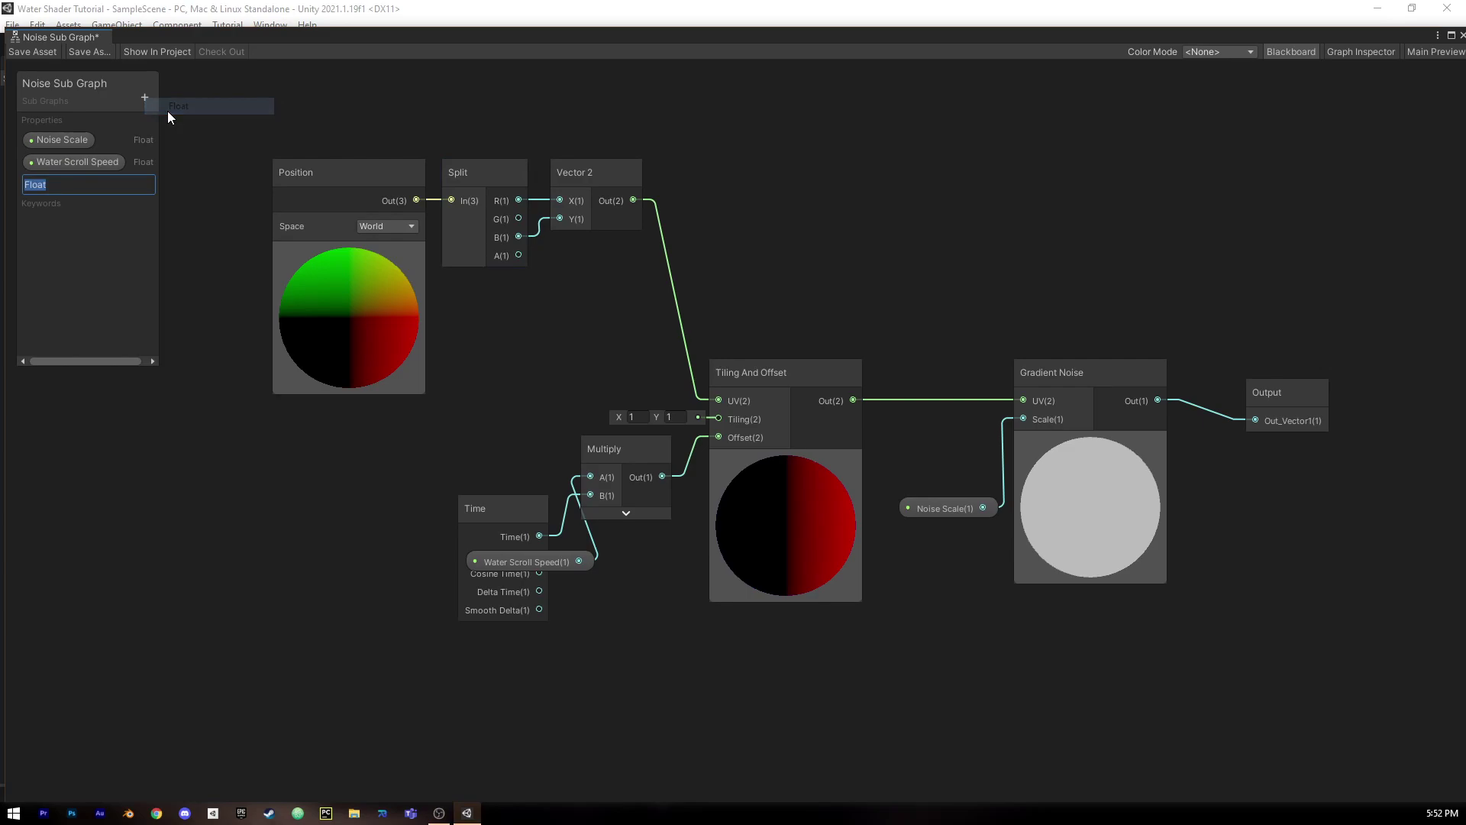
type("Octave Fact")
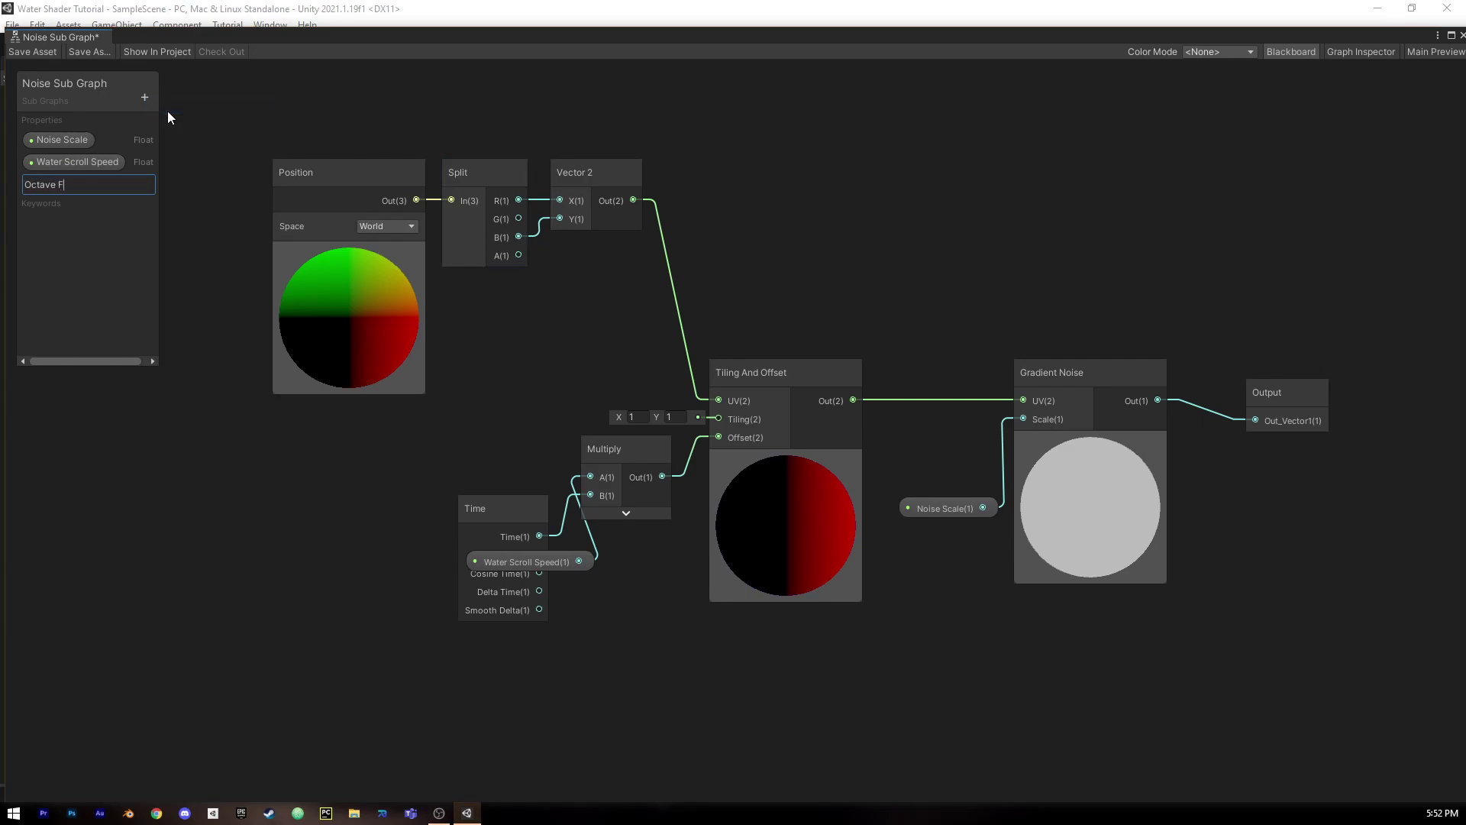
type("or")
key("Return")
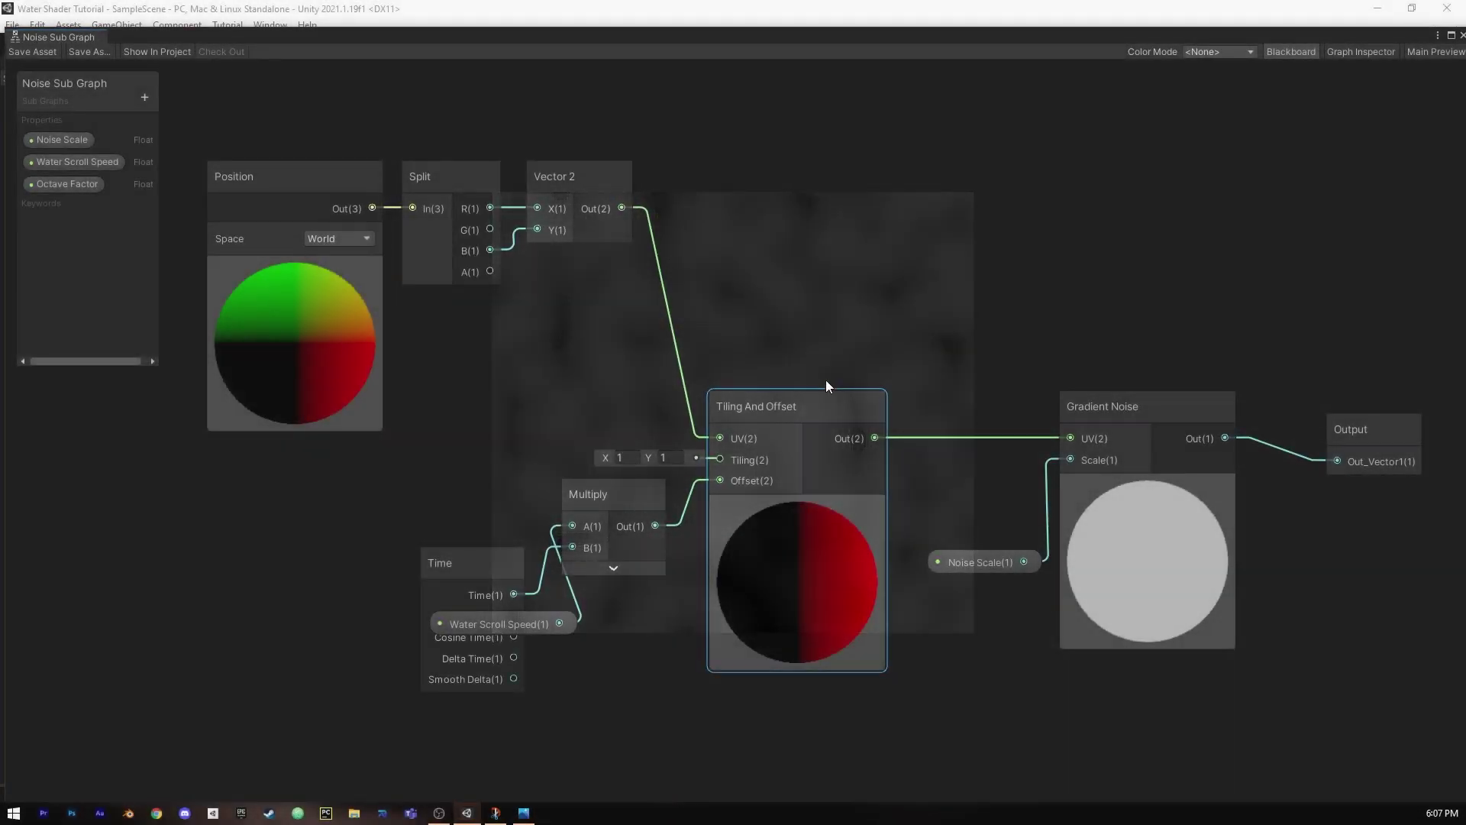
Compact the sub-graph layout by collapsing the Position and Tiling And Offset previews and moving Tiling And Offset and Multiply beside Vector 2.
left_click(474, 268)
left_click_drag(639, 160, 562, 191)
left_click_drag(780, 155, 701, 183)
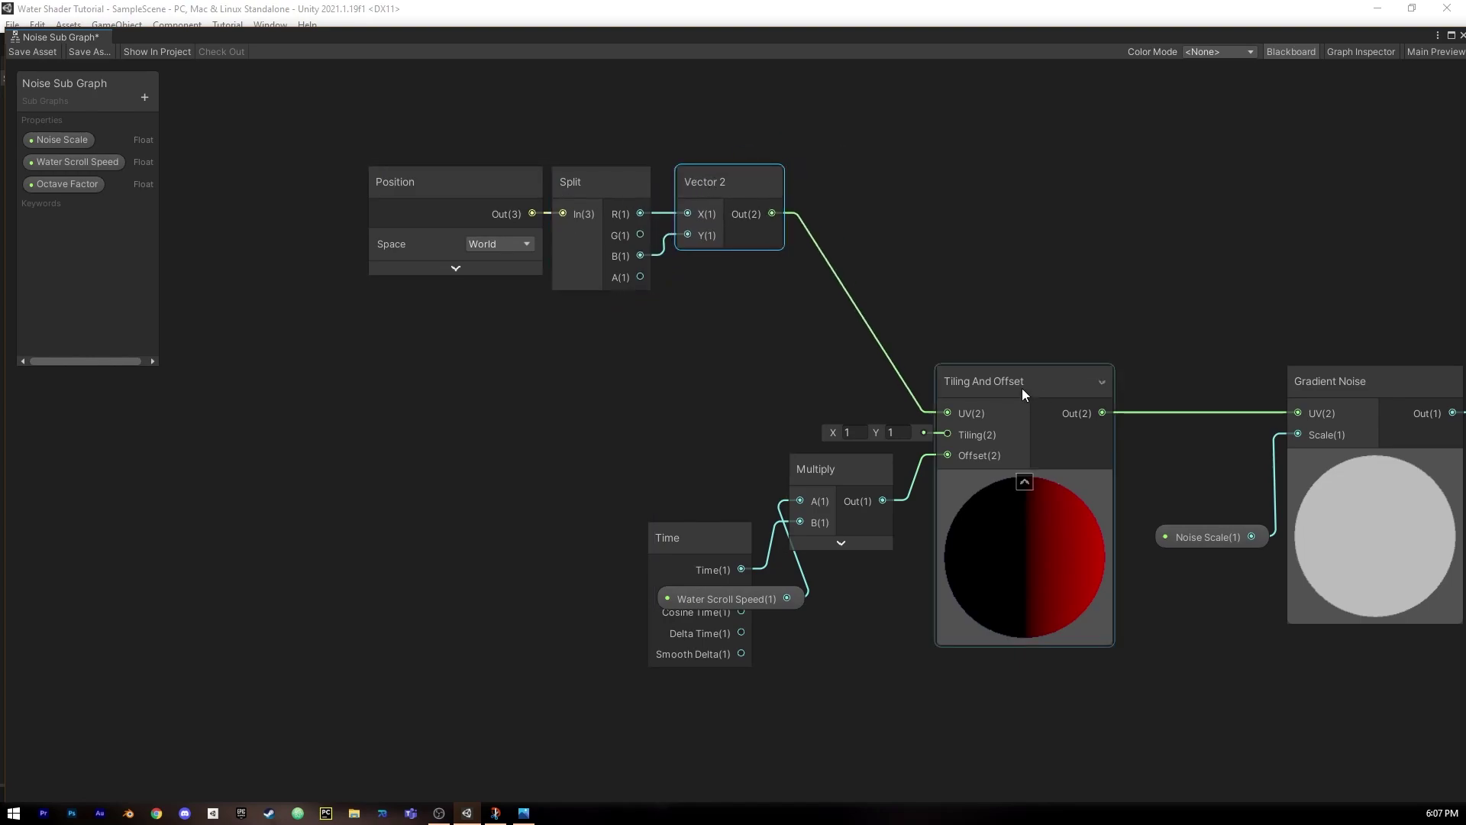
left_click_drag(675, 464, 821, 679)
left_click_drag(817, 475, 579, 494)
left_click_drag(985, 380, 818, 358)
left_click(819, 356)
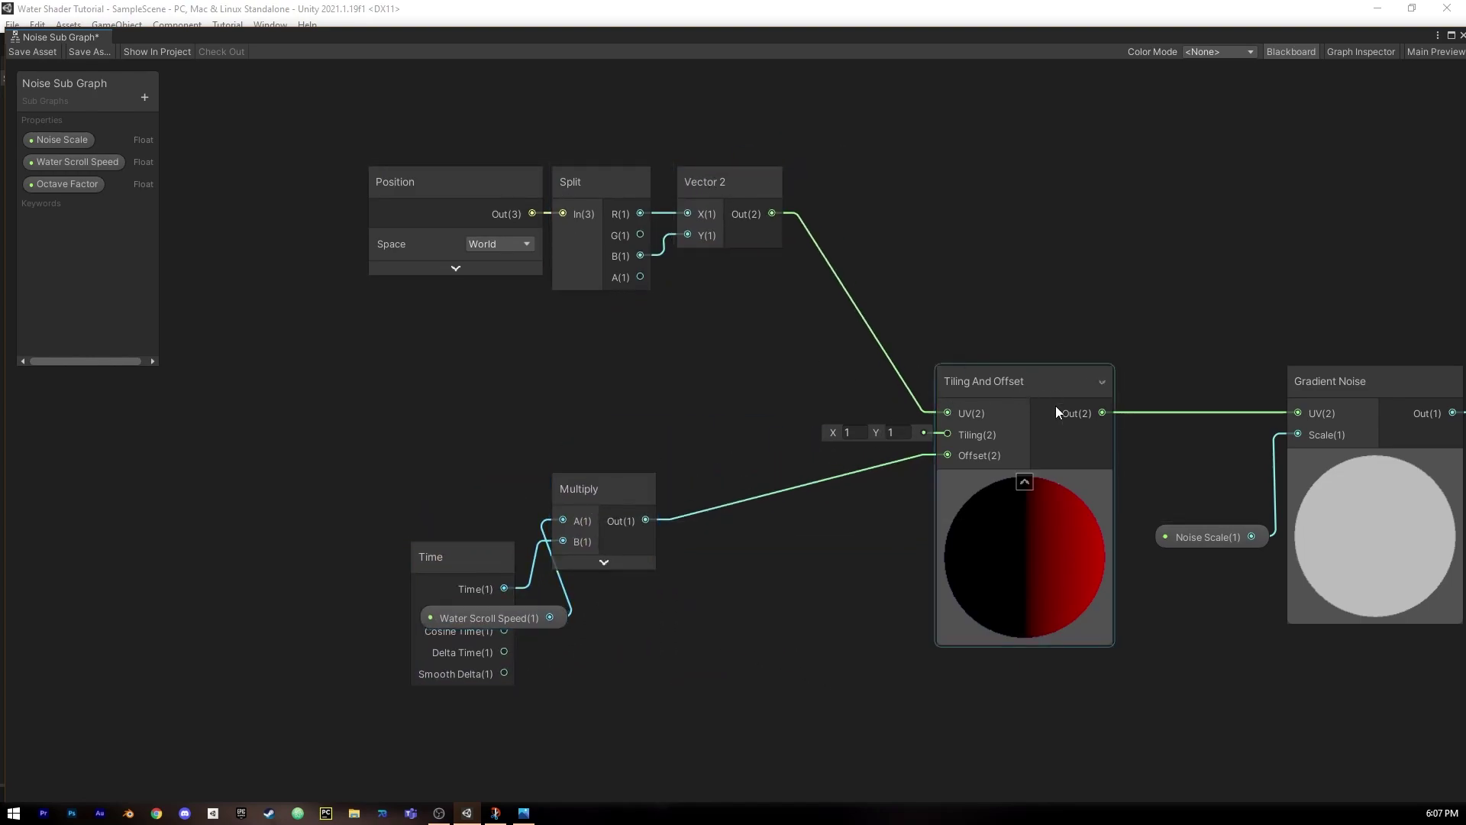
left_click(1024, 482)
left_click_drag(983, 399, 846, 198)
left_click(916, 185)
left_click_drag(575, 493, 690, 301)
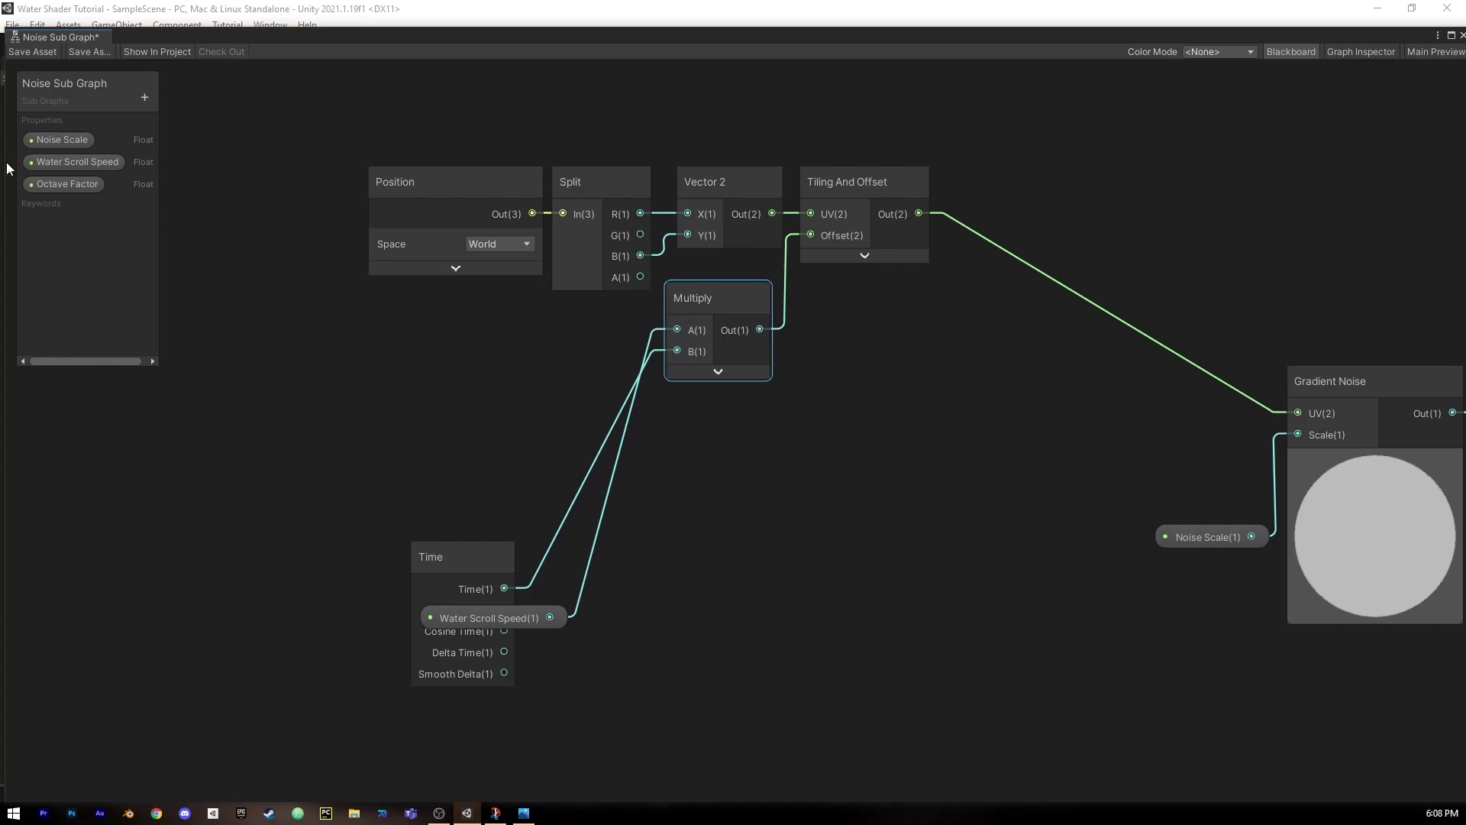
Create a Multiply node that multiplies Water Scroll Speed by Octave Factor, and move the Time node below it.
left_click_drag(57, 184, 323, 339)
left_click_drag(427, 349, 461, 341)
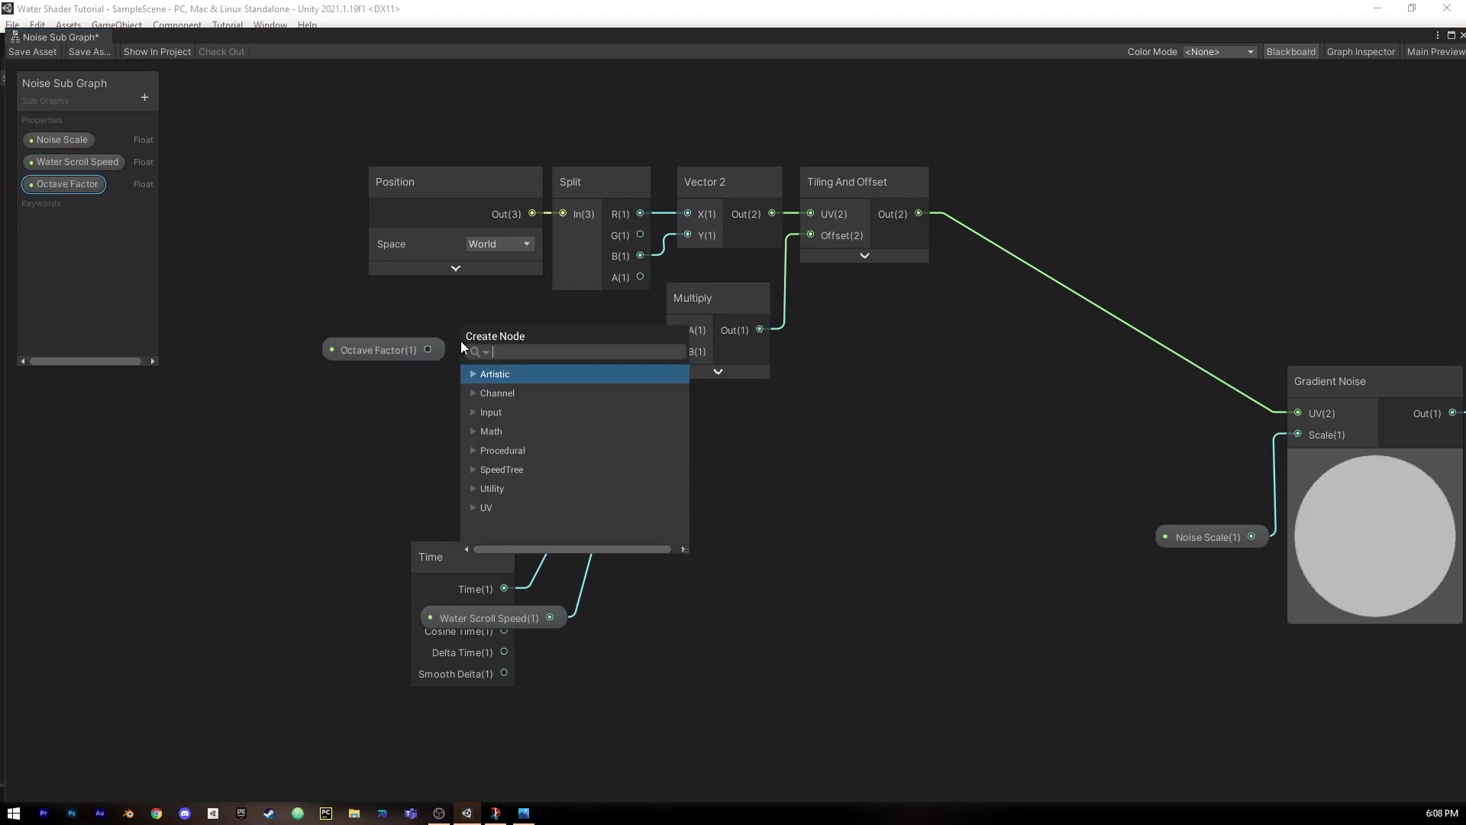
type("mul")
key("Return")
left_click(536, 384)
scroll(525, 388, "up", 3)
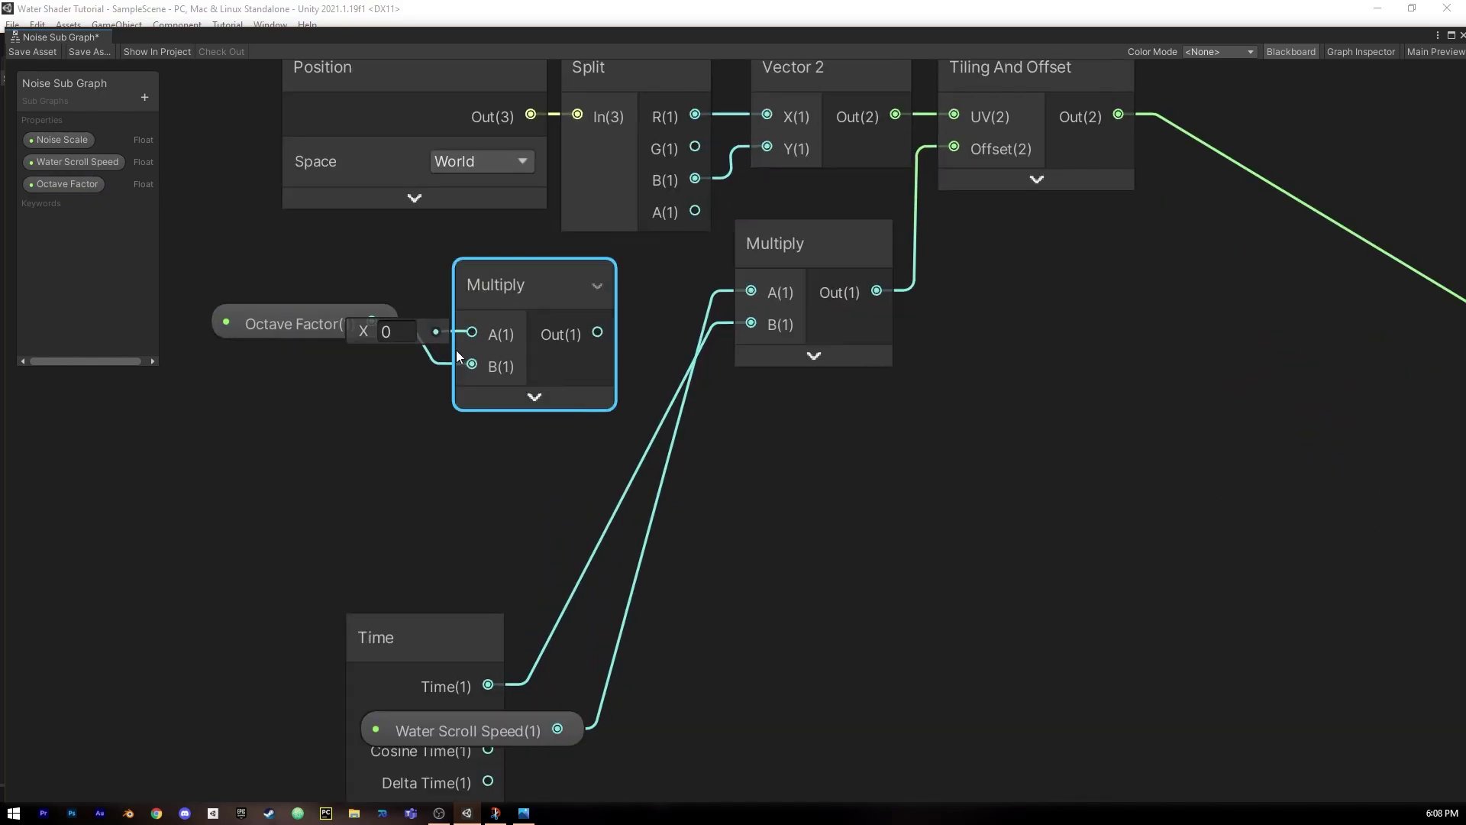
left_click_drag(375, 313, 472, 333)
left_click_drag(440, 645, 287, 533)
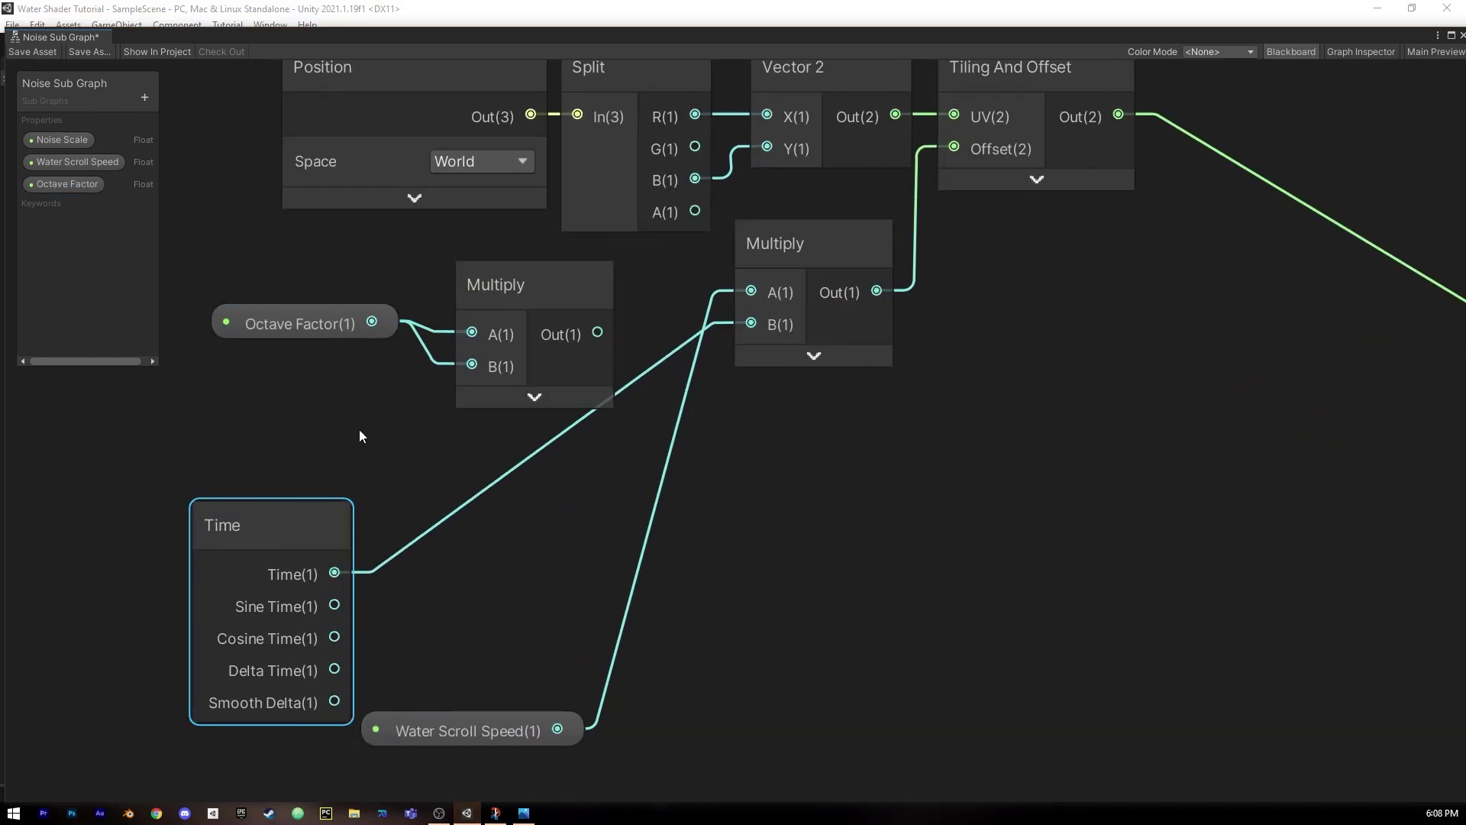
left_click_drag(284, 324, 275, 365)
left_click_drag(76, 161, 472, 333)
Delete the old Water Scroll Speed node and link, hide Time's unused outputs, and feed the new product into the Time Multiply's A input.
left_click(690, 390)
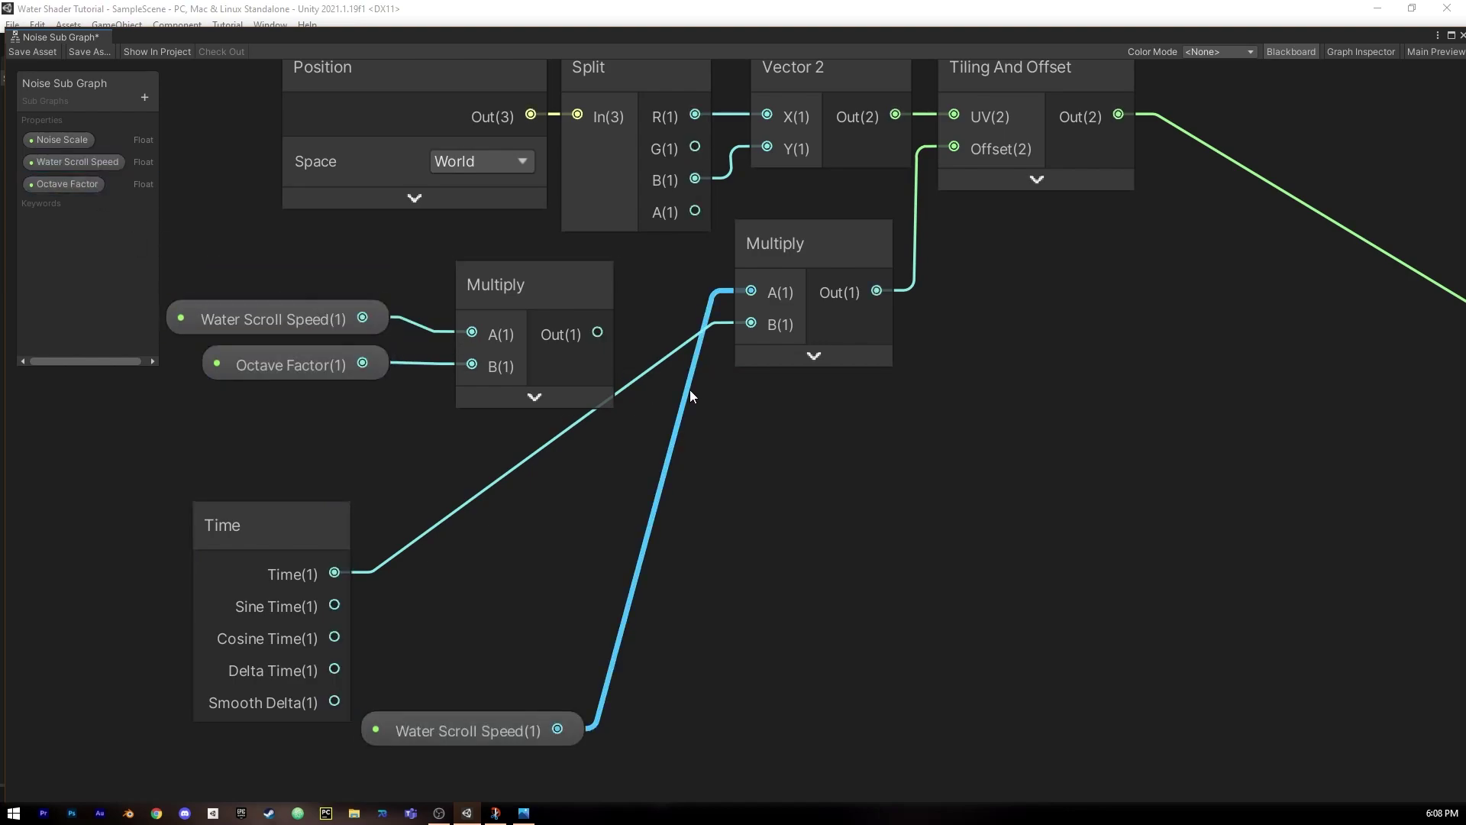
key("Delete")
left_click(466, 712)
key("Delete")
left_click_drag(236, 533, 523, 475)
left_click_drag(597, 332, 813, 237)
left_click(614, 470)
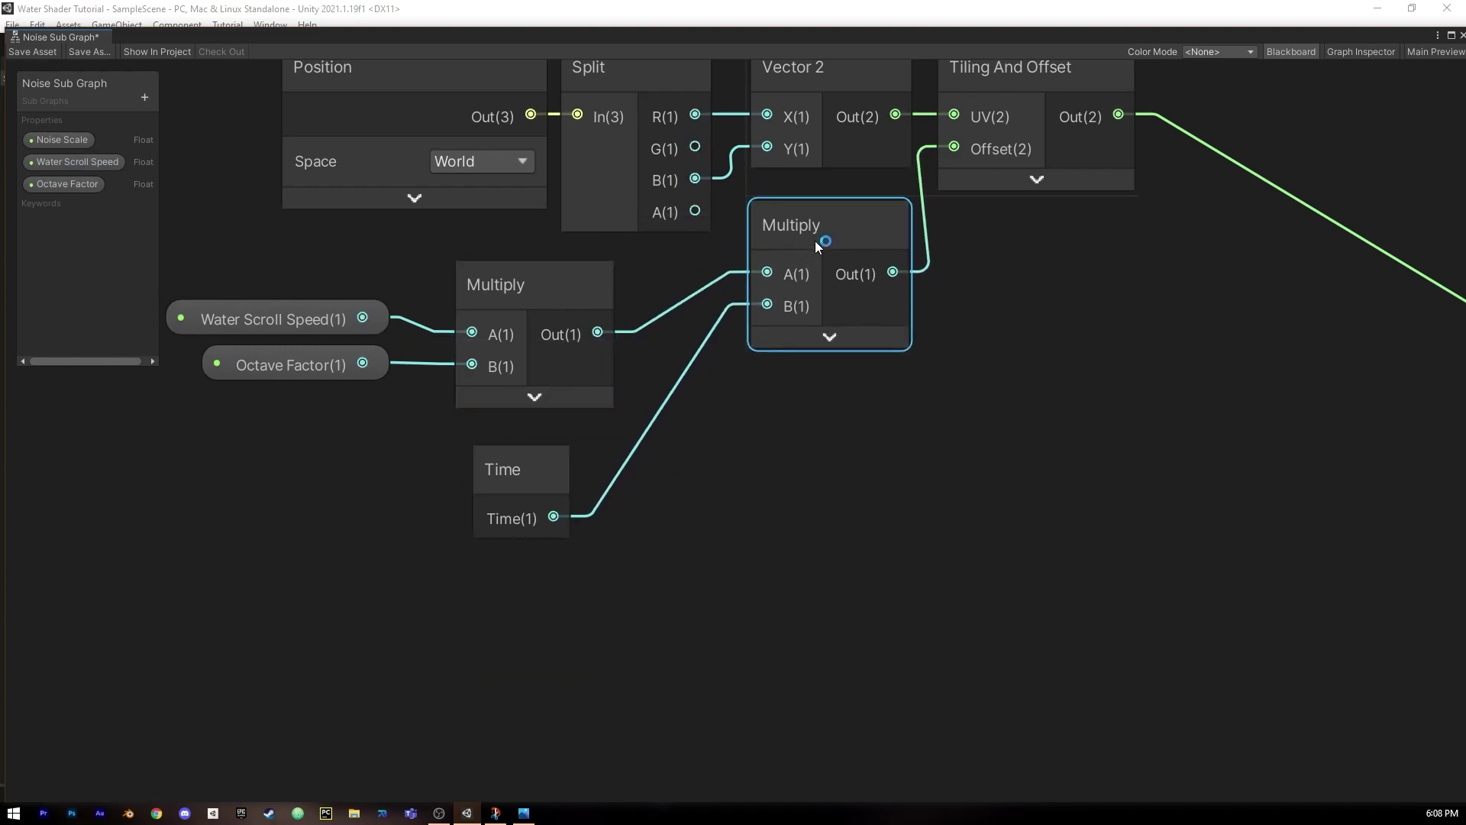
Align the new Multiply and Time nodes and save the sub-graph.
left_click_drag(512, 294, 539, 282)
left_click_drag(524, 458, 599, 422)
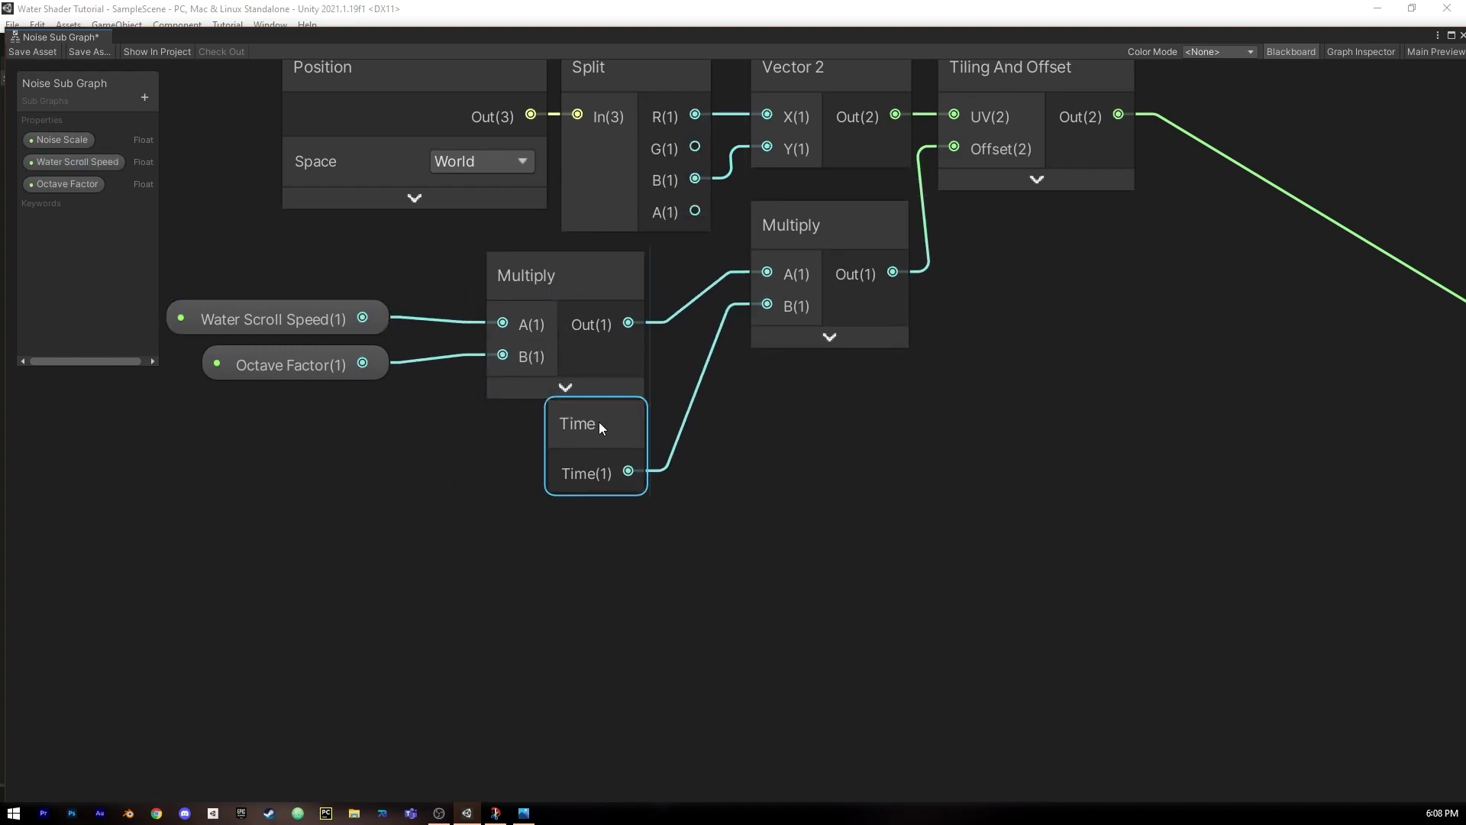
left_click(21, 54)
Reposition Gradient Noise and Noise Scale, and create a Divide node with Noise Scale as its A input.
key("a")
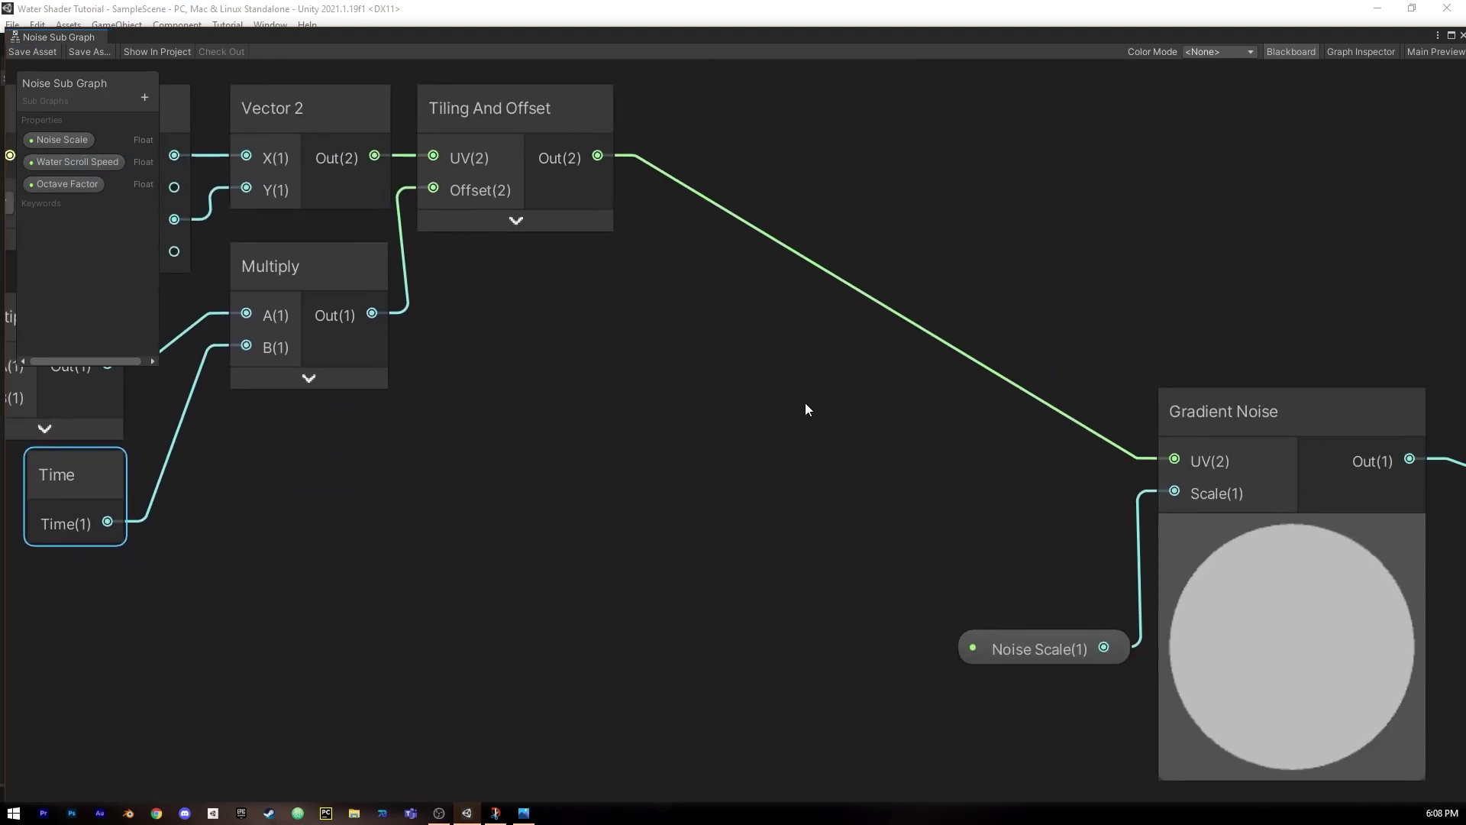
left_click_drag(1141, 369, 1353, 440)
left_click_drag(1213, 537, 1166, 324)
left_click(891, 537)
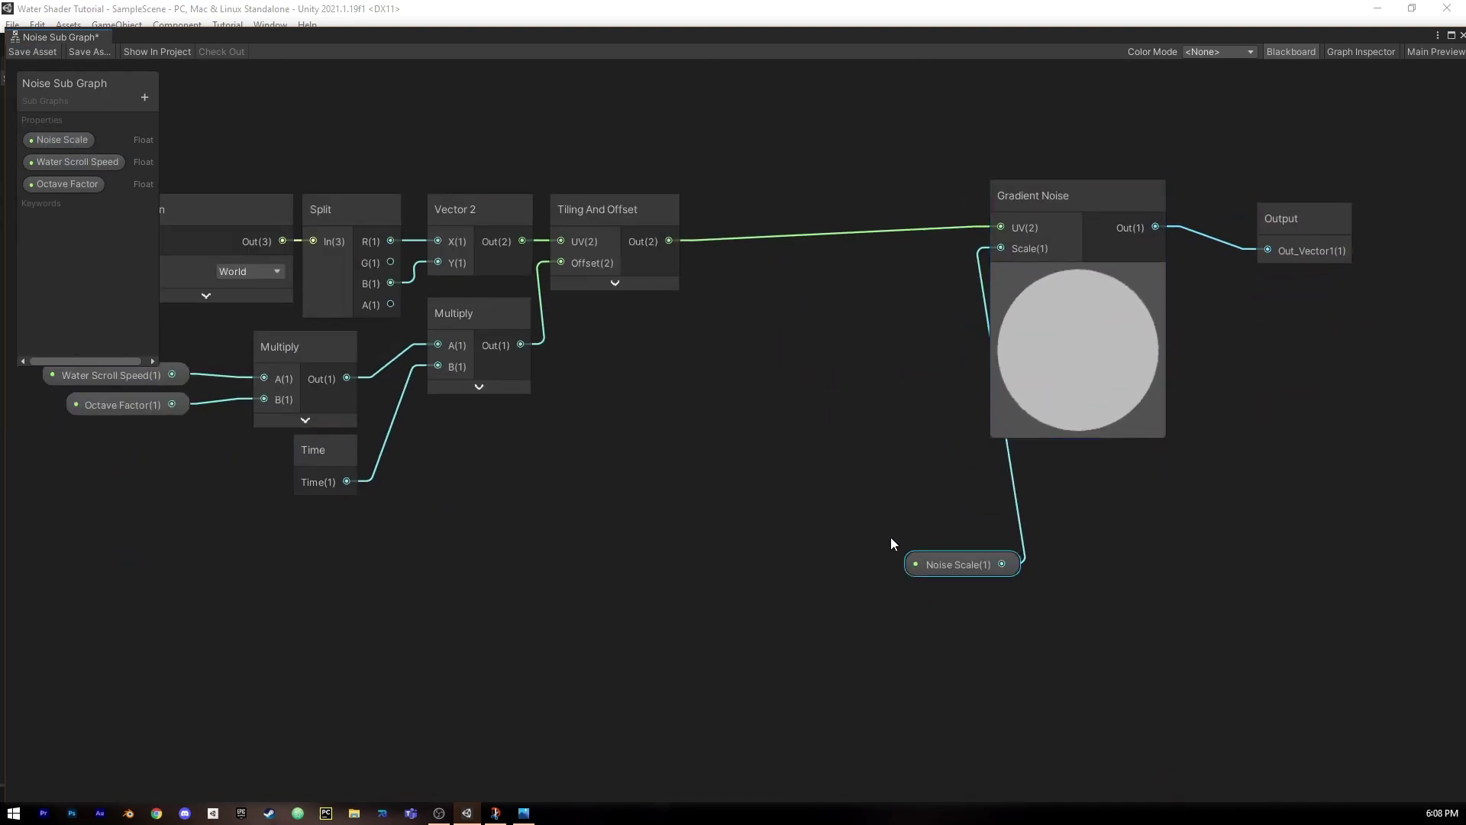
left_click_drag(922, 564, 661, 472)
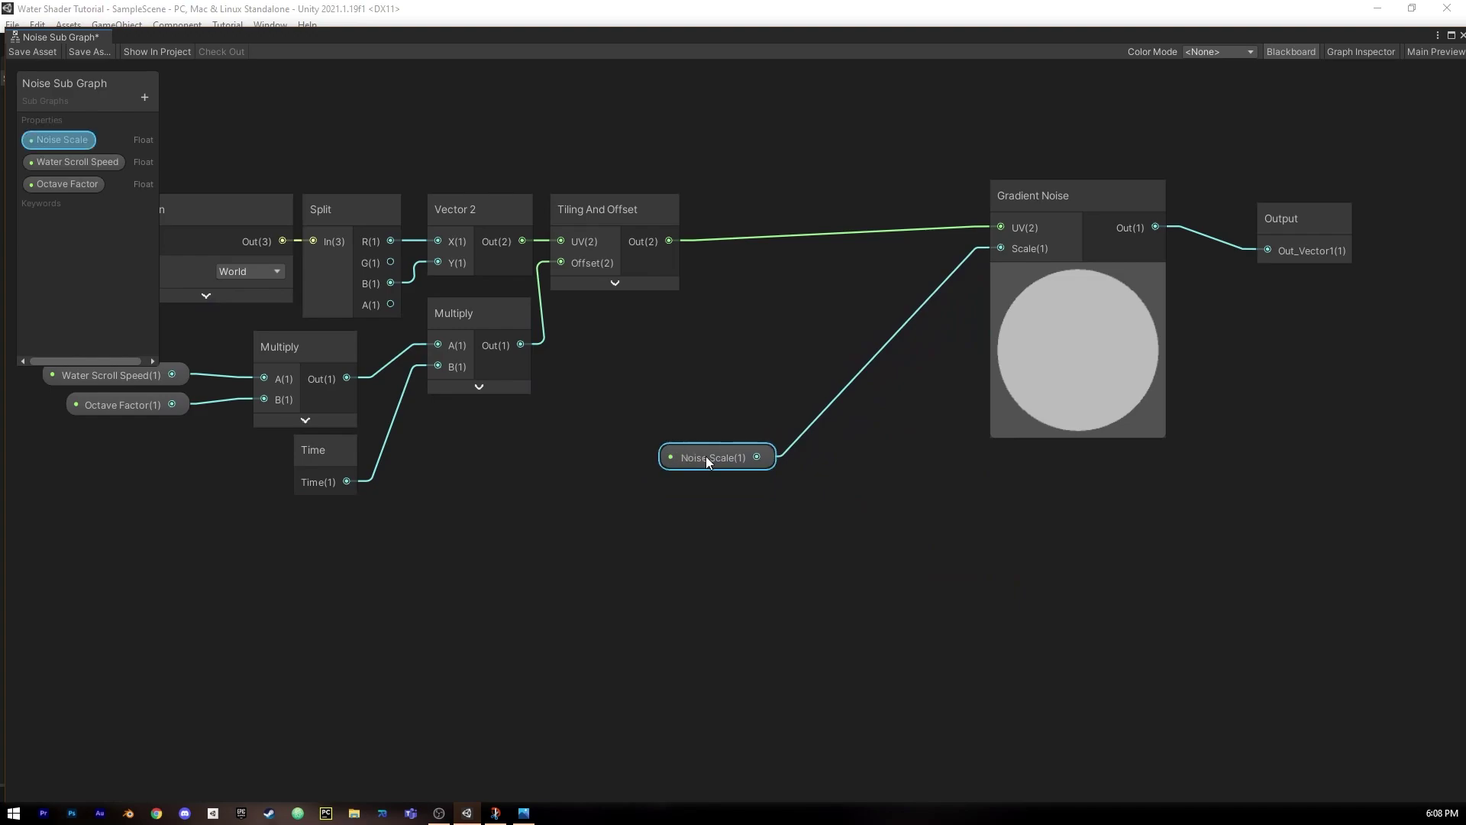
left_click_drag(705, 456, 595, 445)
key("space")
key("Escape")
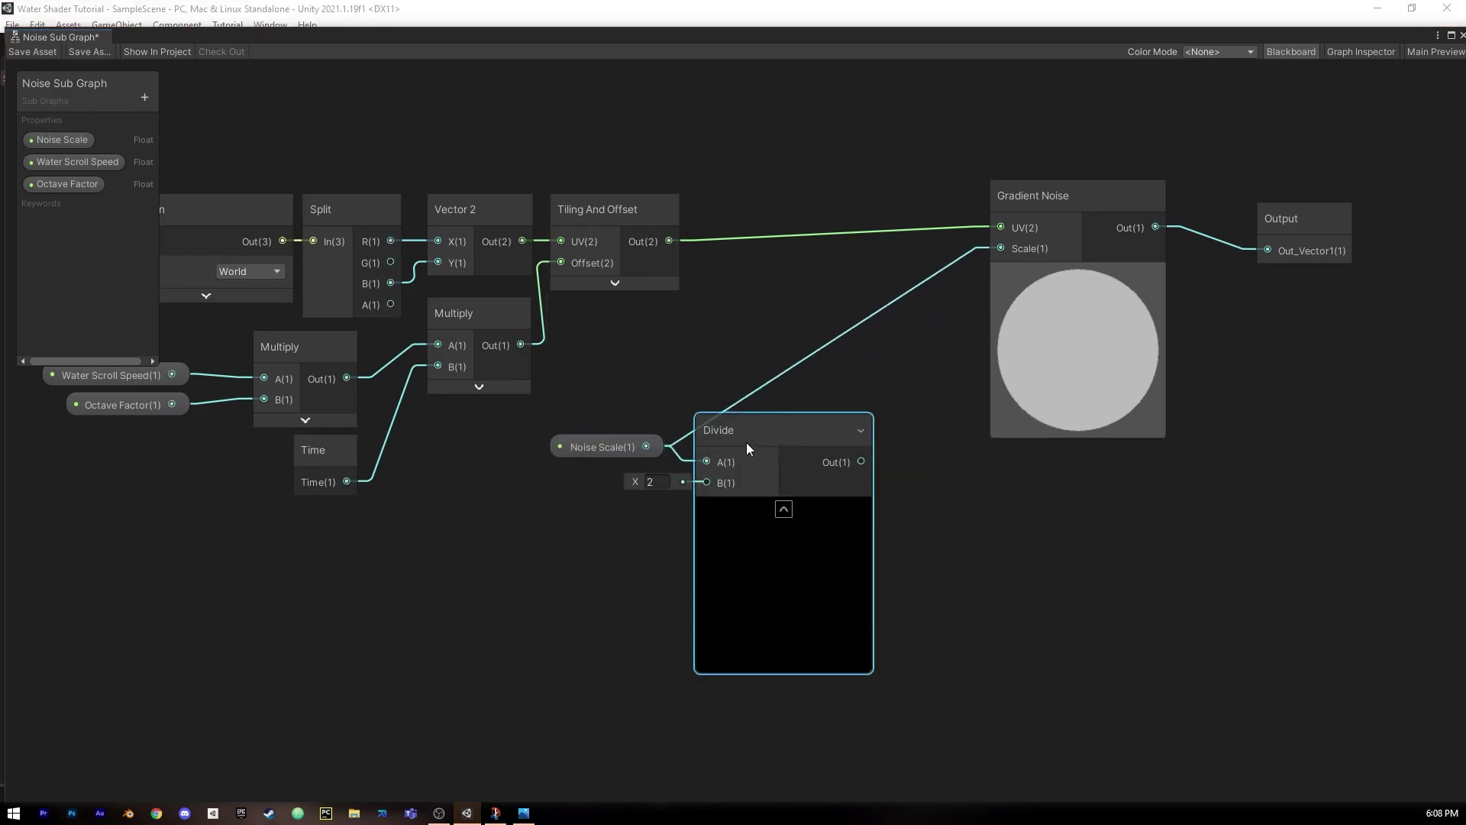
Connect Octave Factor to the Divide node's B input and feed the quotient into Gradient Noise's Scale.
left_click_drag(68, 184, 563, 504)
left_click_drag(661, 508, 596, 479)
left_click_drag(764, 431, 1002, 248)
left_click(787, 487)
left_click_drag(741, 433, 638, 423)
left_click_drag(1101, 203, 929, 208)
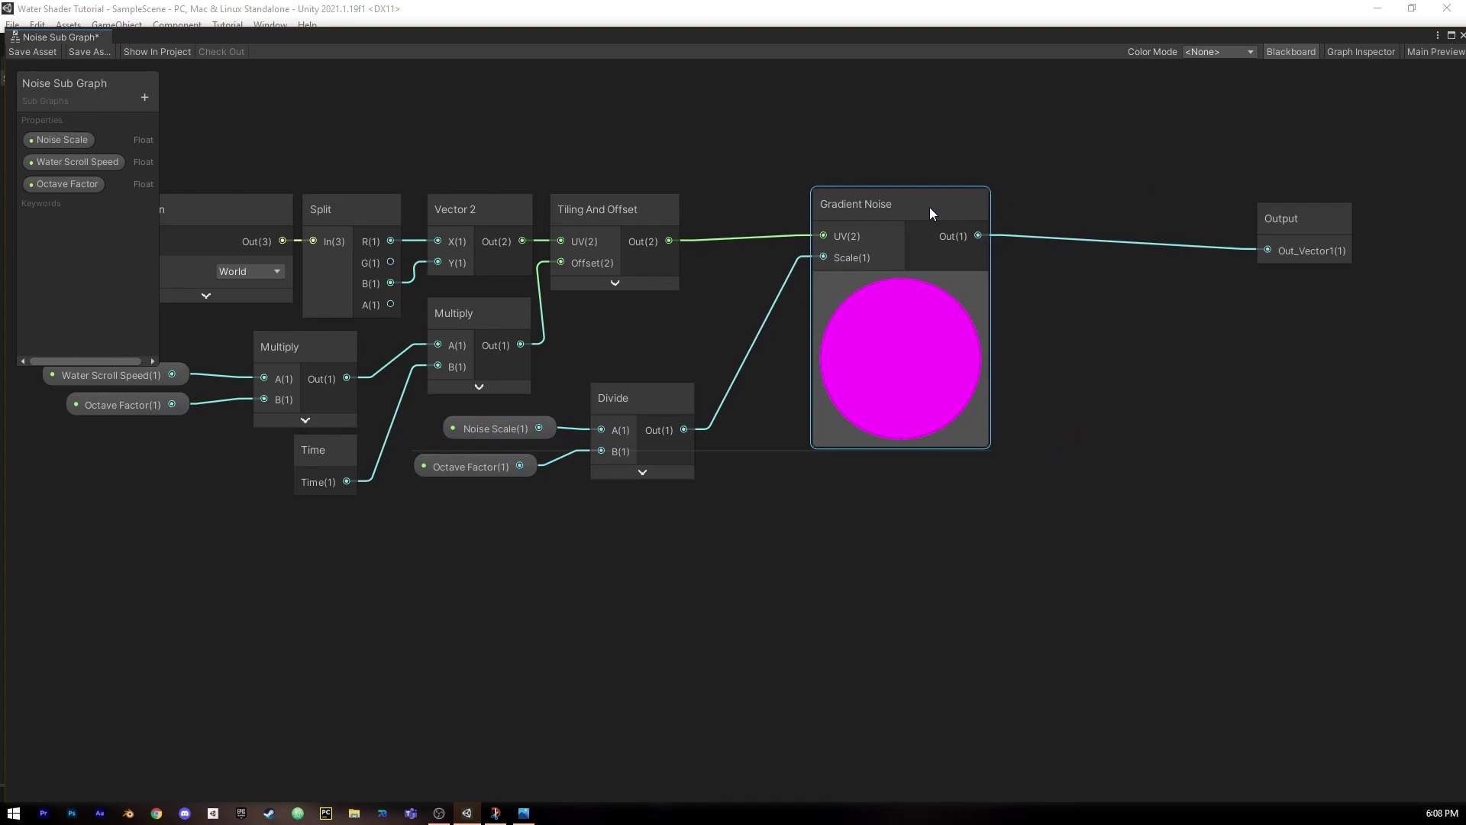
Insert a Multiply node between Gradient Noise and Output, and collapse the Gradient Noise preview.
middle_click_drag(1064, 303, 785, 381)
scroll(775, 363, "up", 2)
left_click_drag(676, 304, 892, 318)
type("mul")
key("Return")
left_click(945, 373)
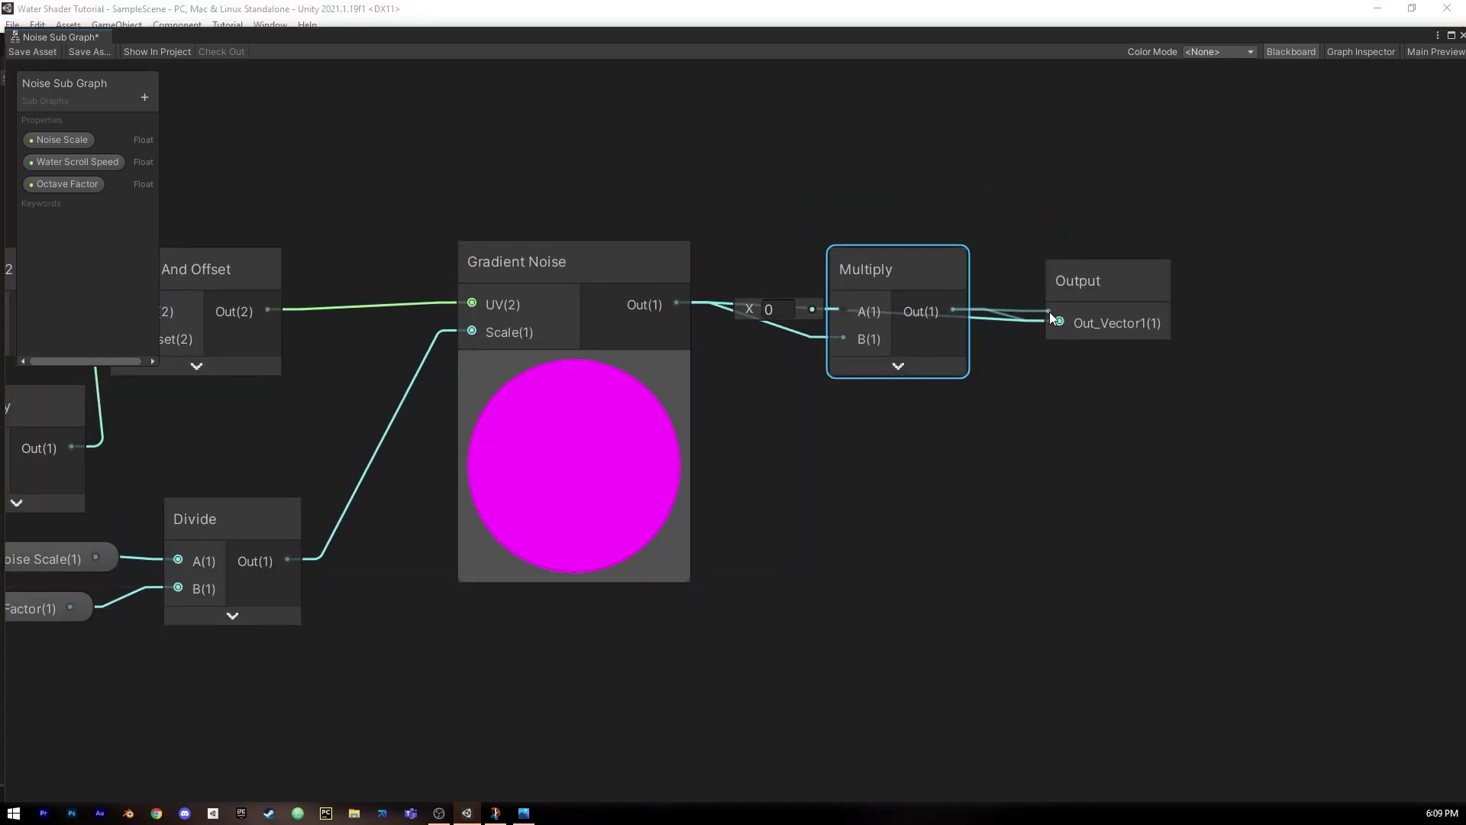
left_click(576, 369)
left_click_drag(537, 299, 449, 306)
left_click_drag(863, 271, 812, 260)
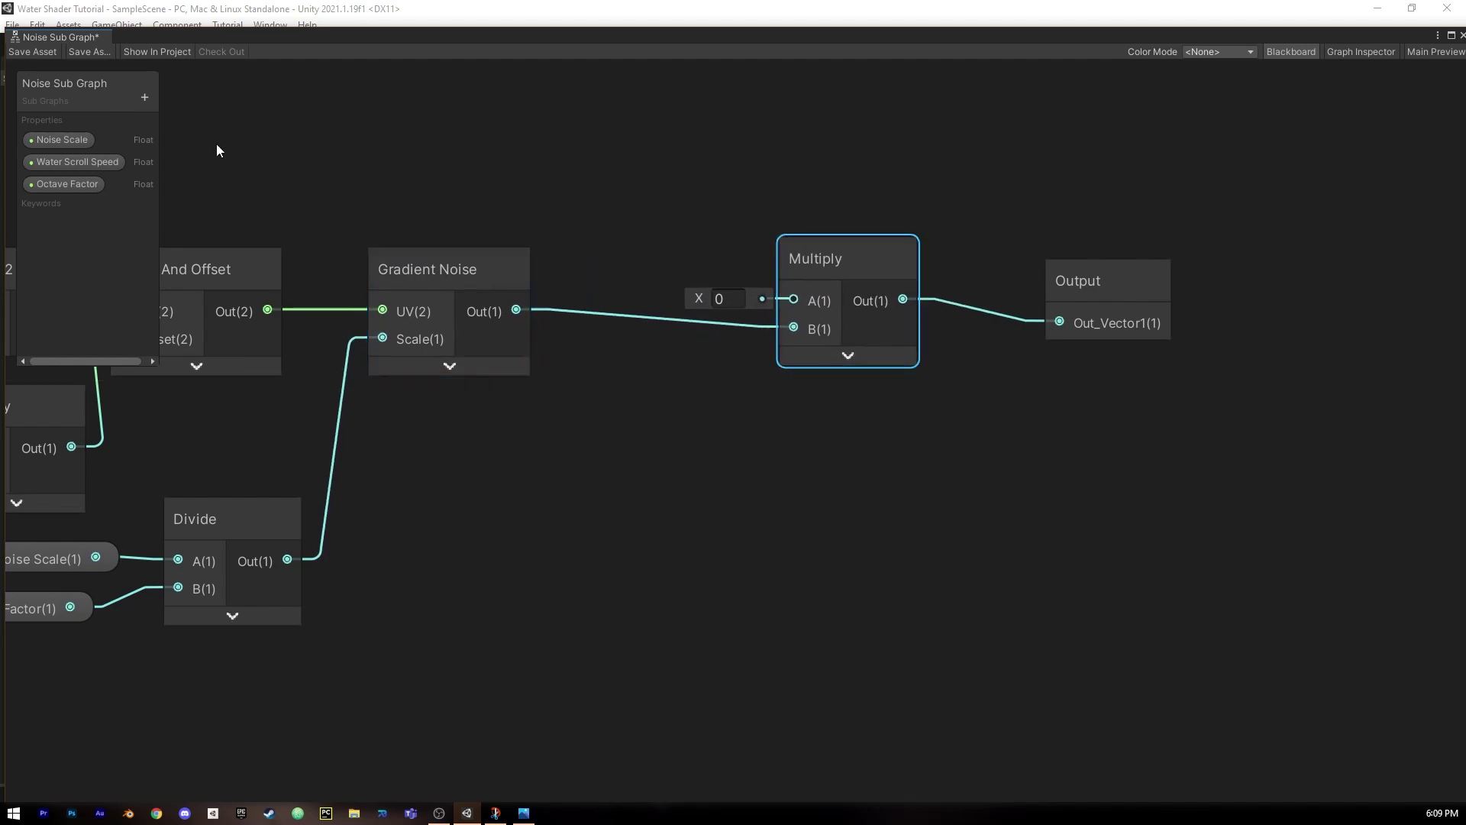
Connect an Octave Factor node to the final Multiply's A input, close up the remaining nodes and save the sub-graph.
left_click(67, 184)
left_click_drag(513, 221, 522, 226)
left_click_drag(664, 239, 774, 254)
left_click_drag(609, 243, 451, 226)
left_click_drag(723, 247, 593, 228)
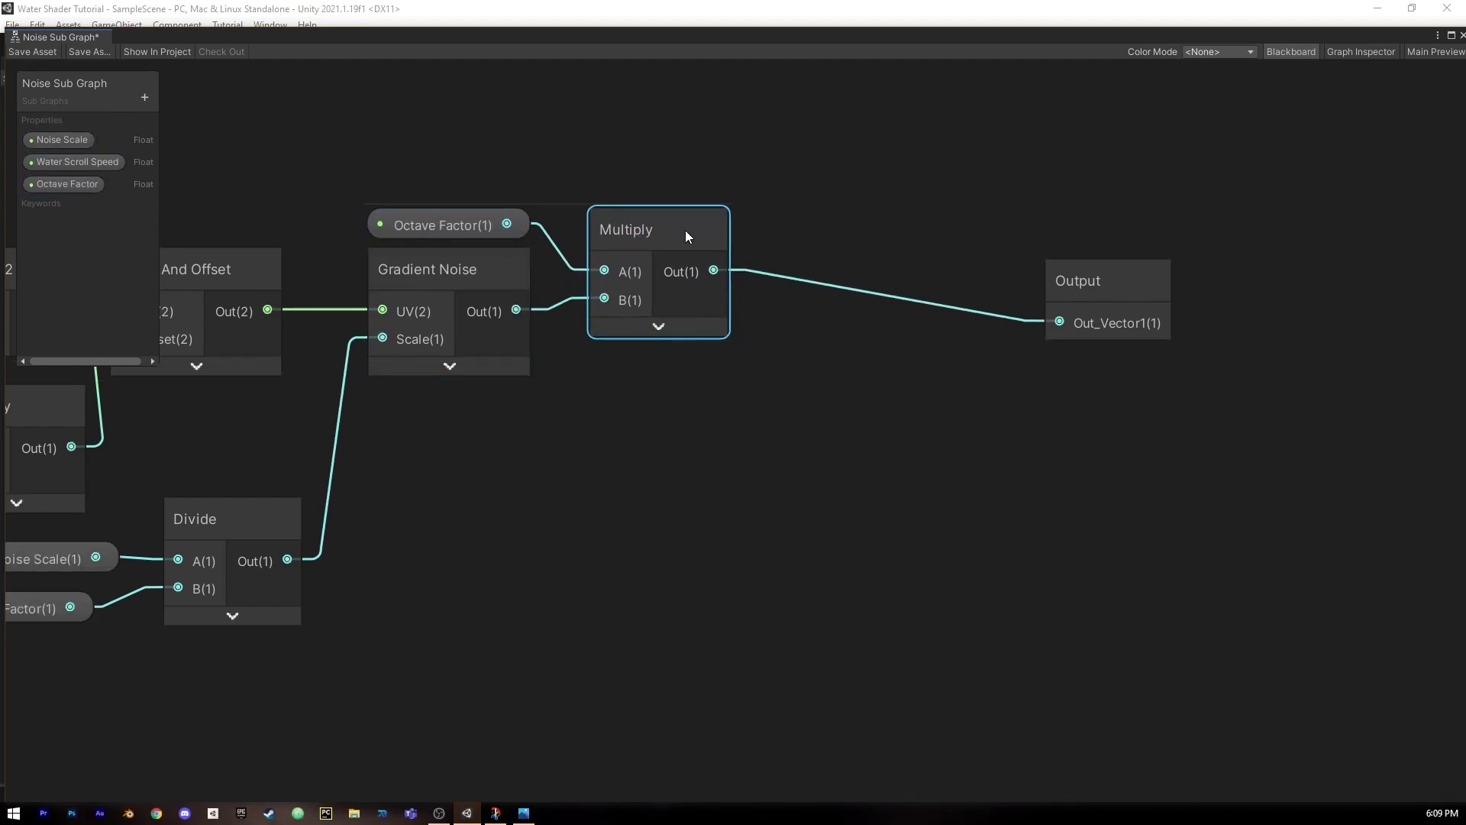
left_click_drag(1111, 282, 850, 242)
left_click(39, 49)
middle_click_drag(304, 155, 698, 168)
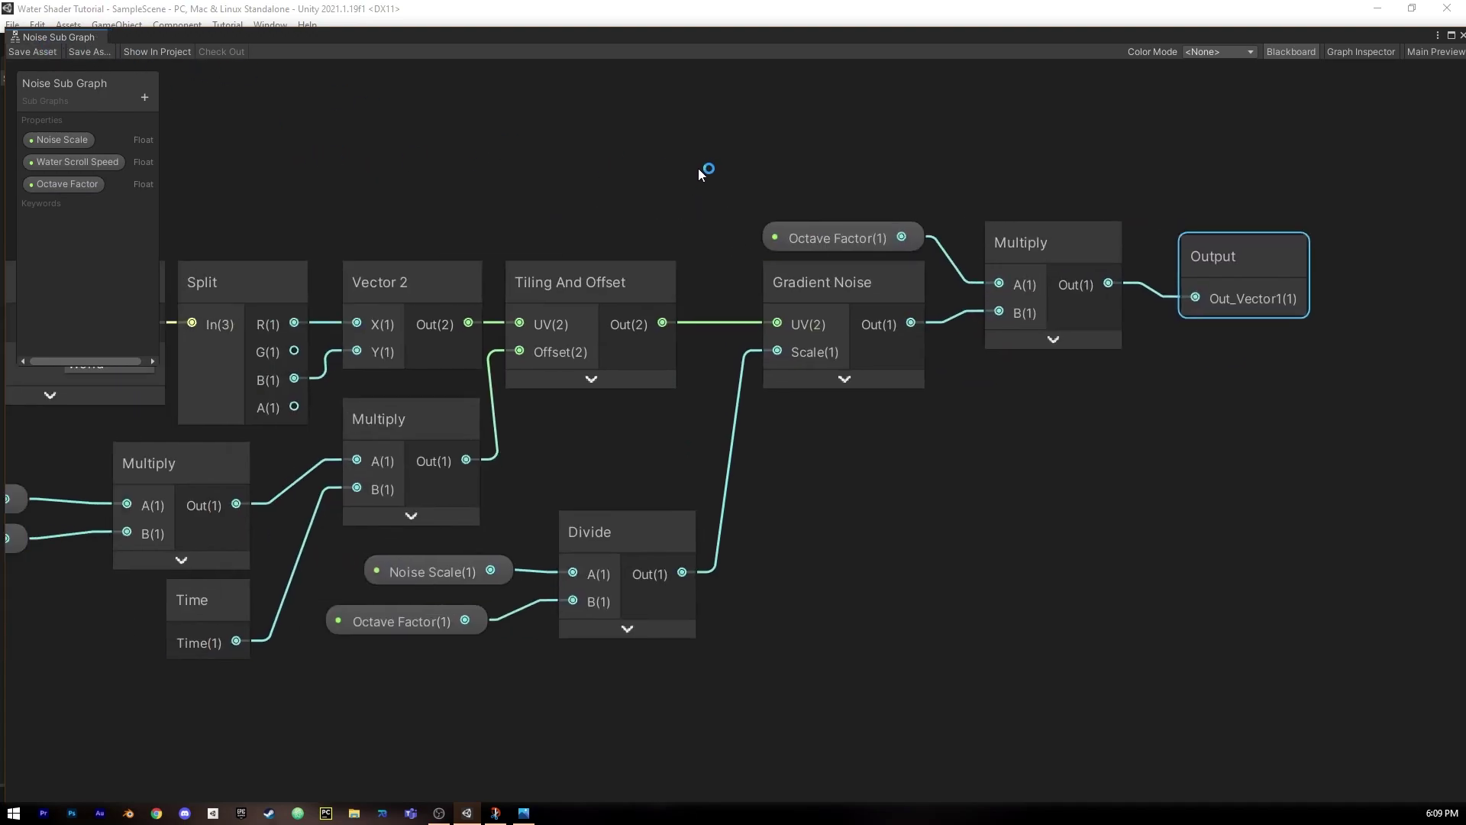
middle_click_drag(596, 256, 772, 234)
Duplicate the Noise Sub Graph node with its Noise Scale and Water Scroll Speed inputs to form a vertical stack of six.
scroll(771, 234, "down", 3)
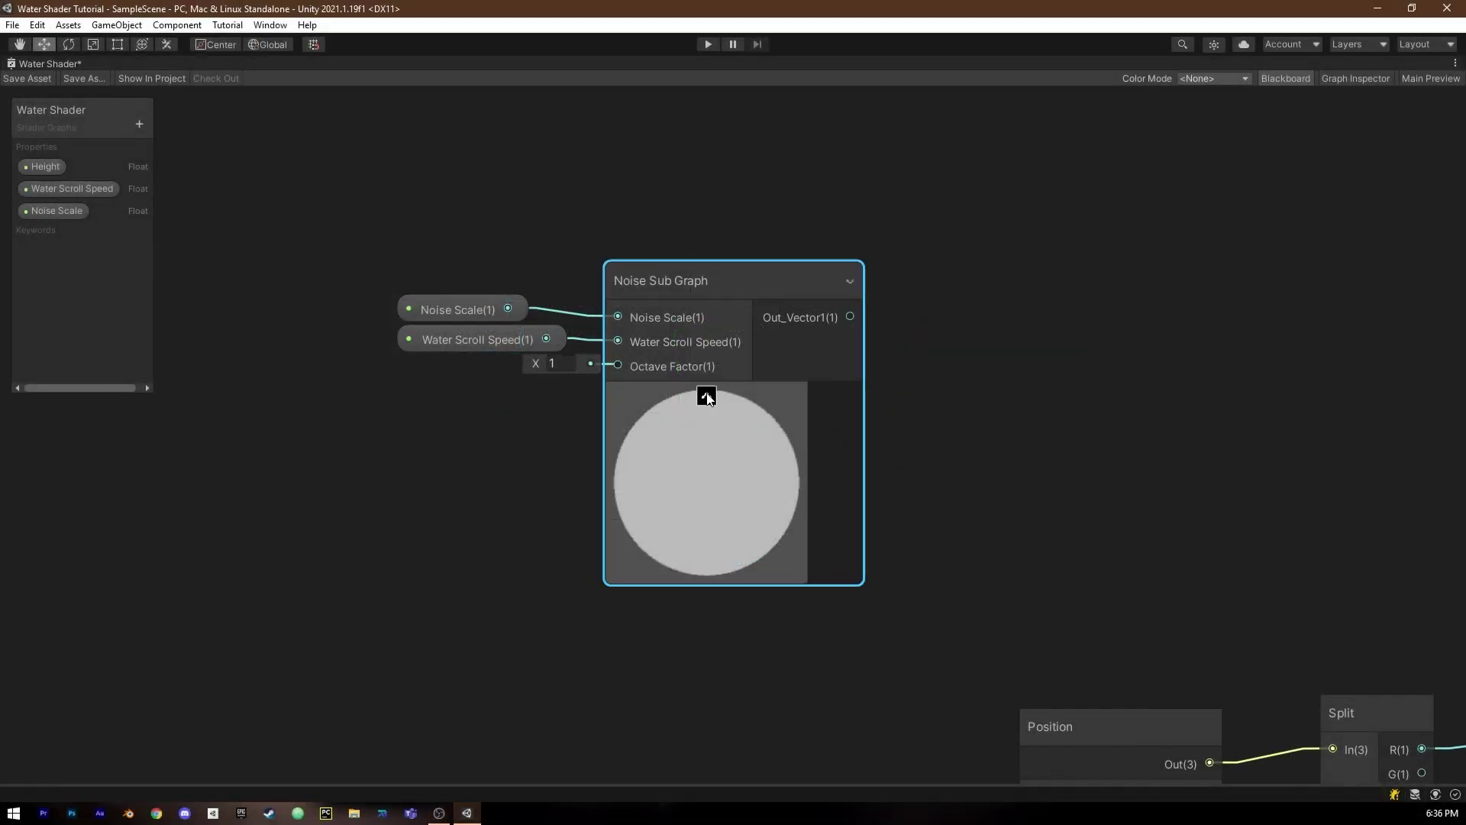
scroll(704, 394, "down", 2)
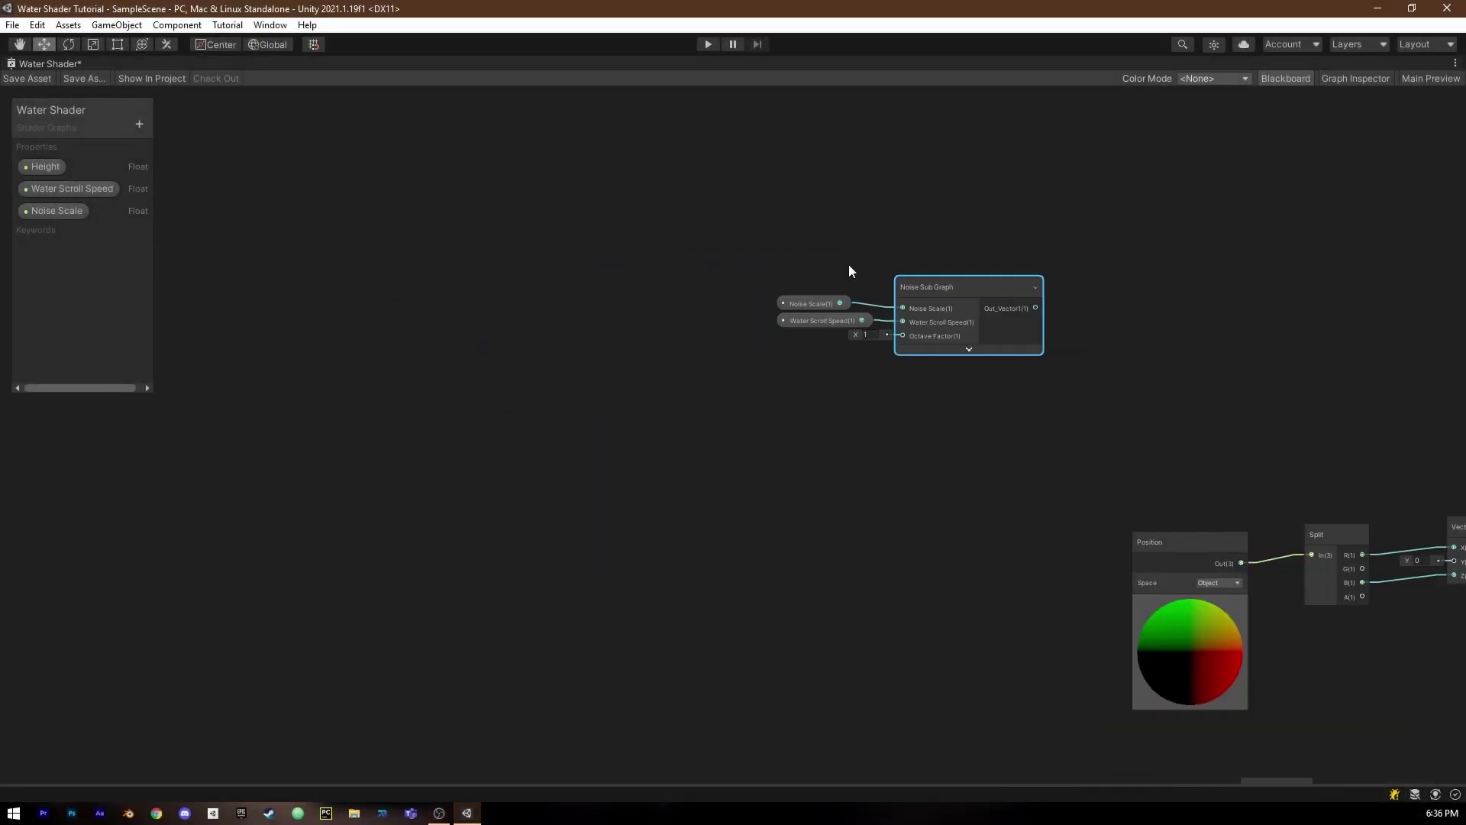
left_click_drag(849, 264, 663, 263)
key("ctrl+d")
left_click_drag(866, 297, 655, 327)
key("ctrl+d")
left_click_drag(808, 315, 639, 397)
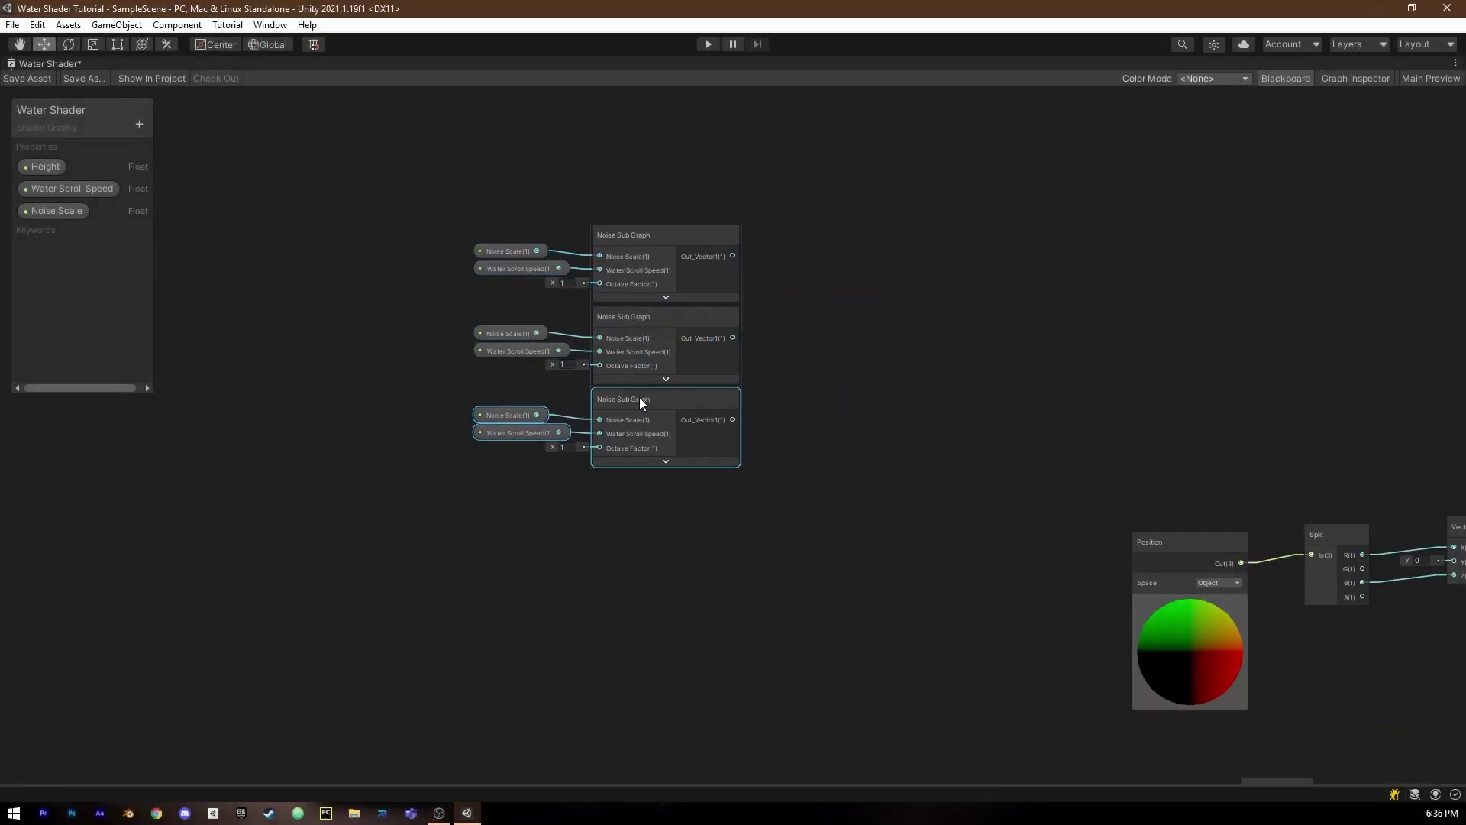
key("ctrl+d")
left_click_drag(884, 419, 616, 505)
key("ctrl+d")
left_click_drag(914, 477, 648, 571)
key("ctrl+d")
left_click_drag(925, 564, 639, 653)
Set the Octave Factors of the upper five Noise Sub Graph nodes to 2, 4, 8, 16 and 32, going upward.
left_click(564, 610)
type("2")
left_click(565, 528)
type("4")
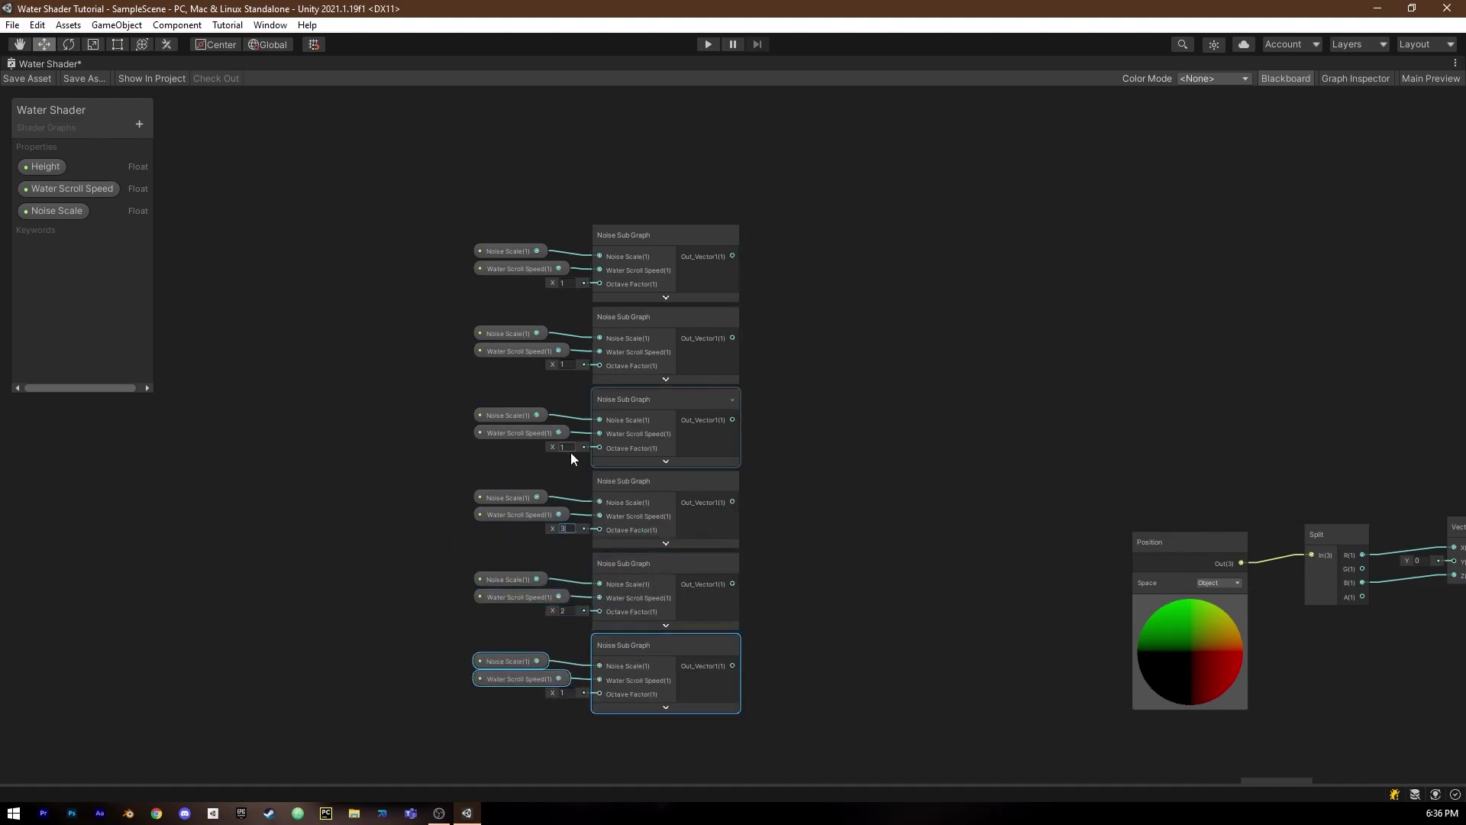
left_click(569, 440)
left_click(567, 447)
left_click(562, 364)
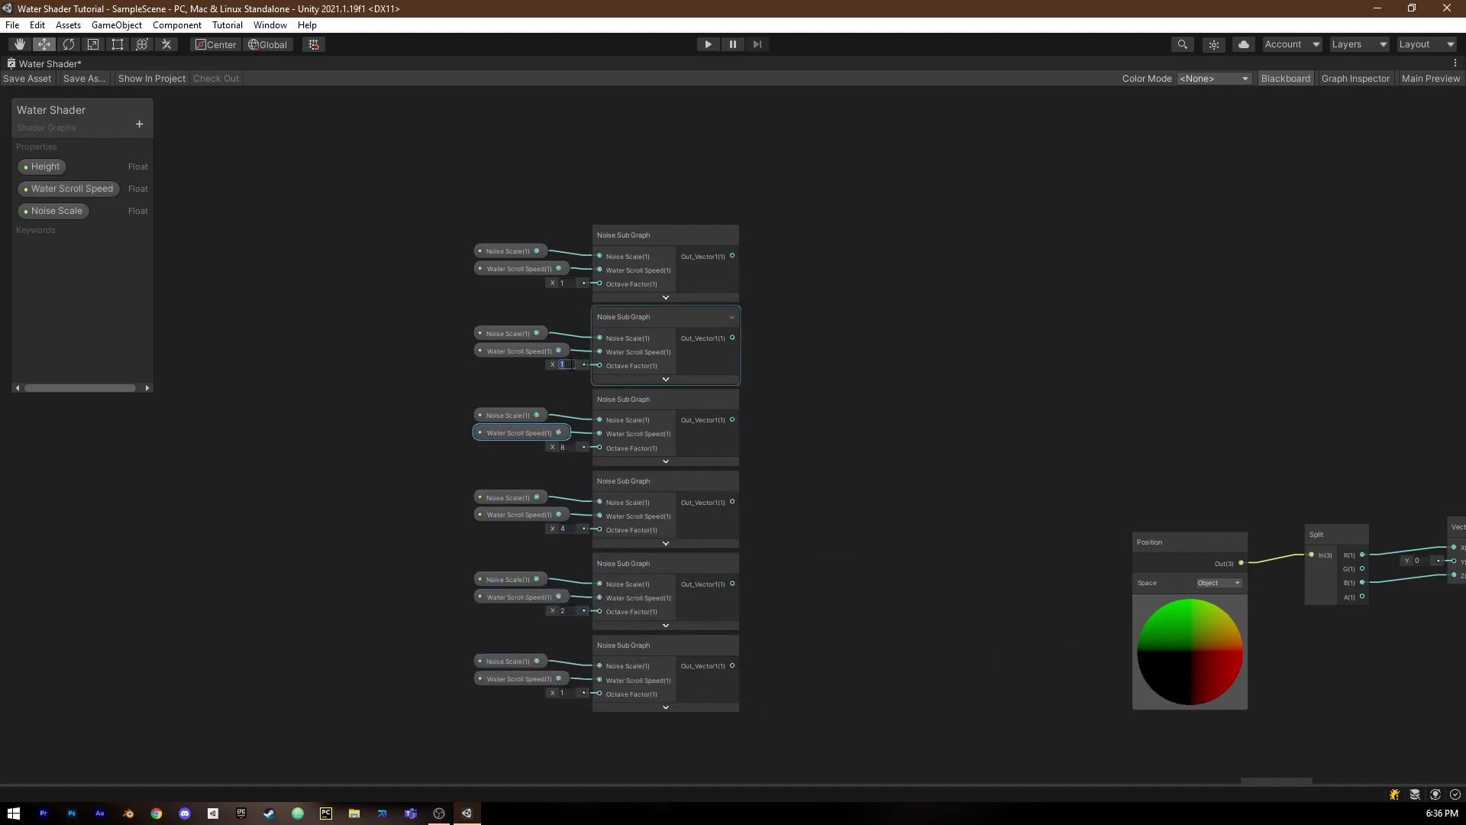
left_click(565, 284)
type("32")
left_click(765, 342)
Create an Add node fed by the output of the Noise Sub Graph with Octave Factor 1.
middle_click_drag(793, 626, 528, 589)
scroll(529, 590, "up", 3)
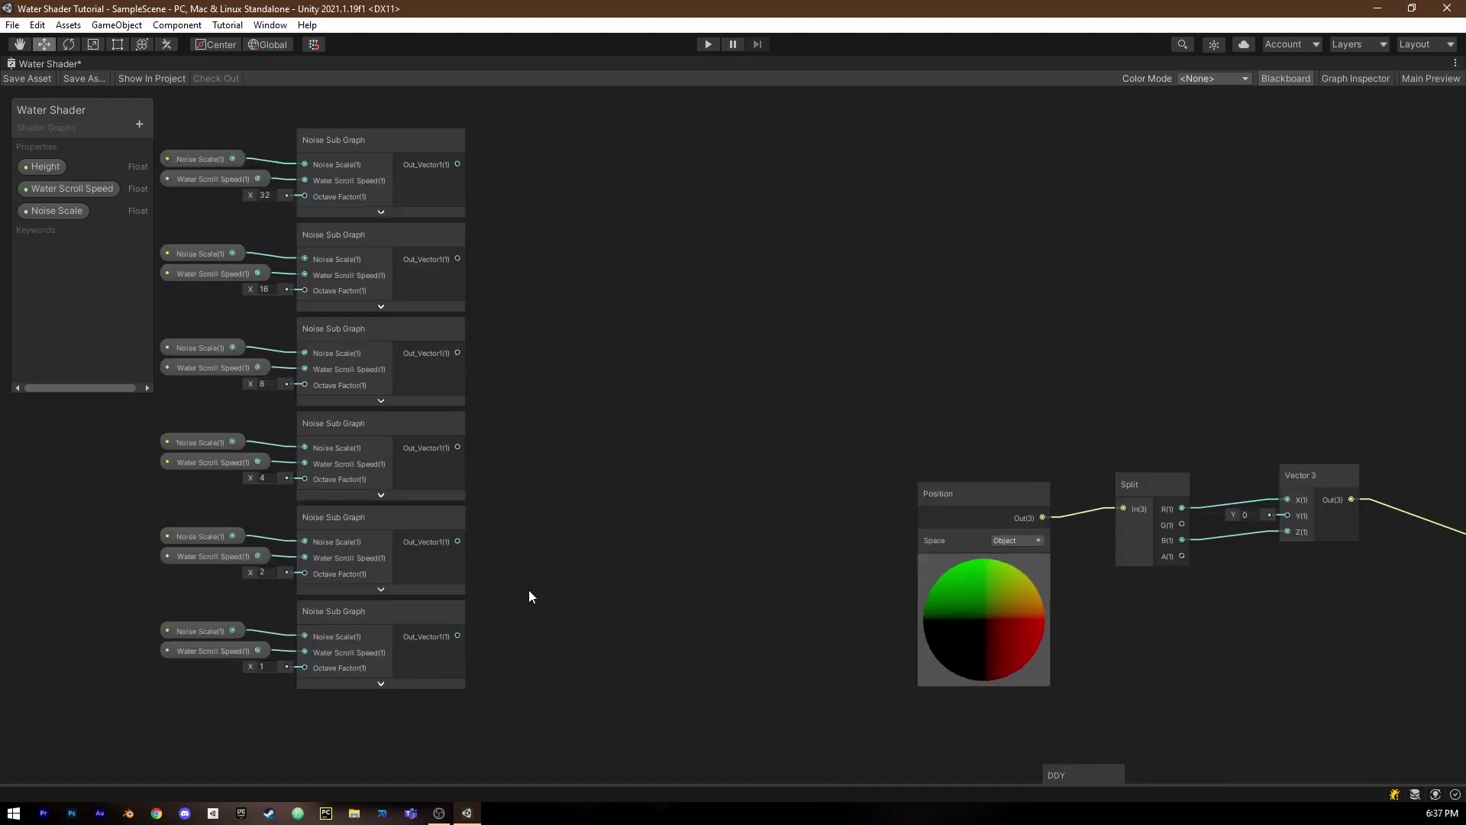
left_click_drag(498, 631, 571, 495)
type("add")
key("Down")
key("Return")
left_click(627, 554)
Connect the Octave Factor 2 noise to the first Add, and sum that result with the factor 4 noise in a second Add.
left_click_drag(499, 383, 534, 382)
type("add")
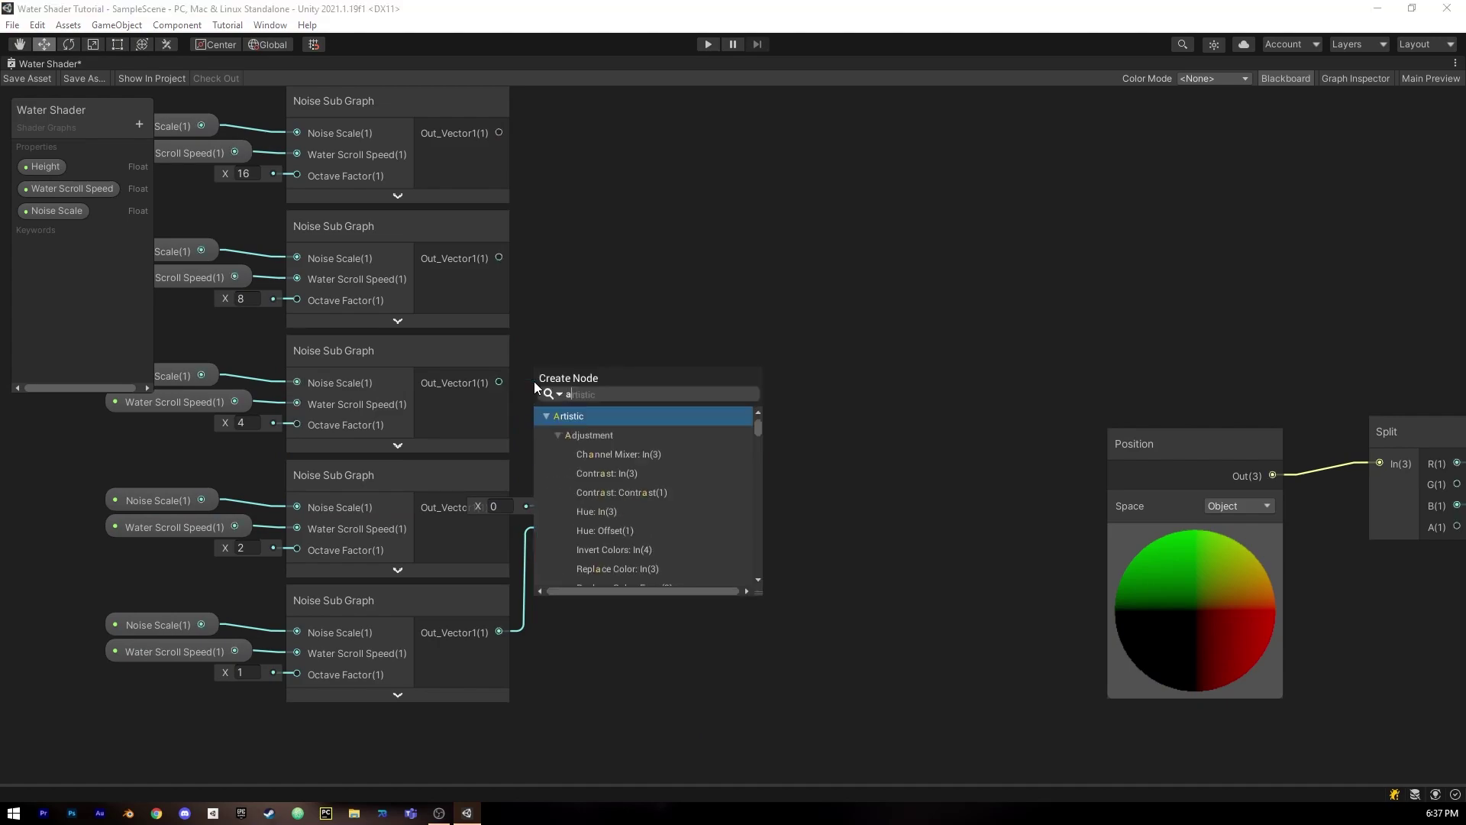
key("Return")
left_click(610, 443)
left_click_drag(632, 506, 535, 418)
left_click(498, 491)
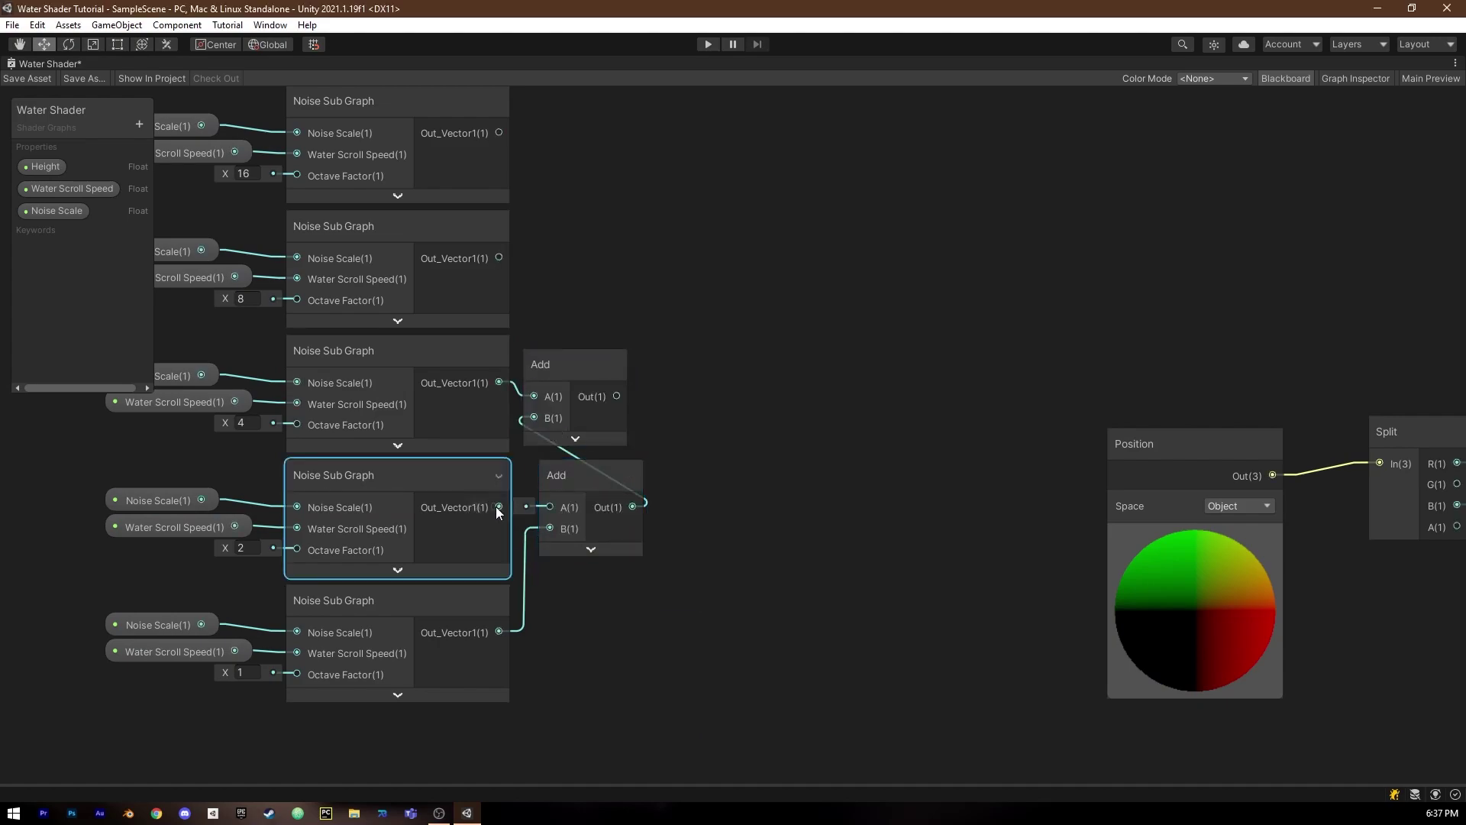
left_click_drag(499, 507, 547, 510)
middle_click_drag(546, 513, 546, 517)
Create a third Add node that adds the Octave Factor 8 noise to the running sum, aligned above the other Add nodes.
middle_click_drag(585, 362, 574, 481)
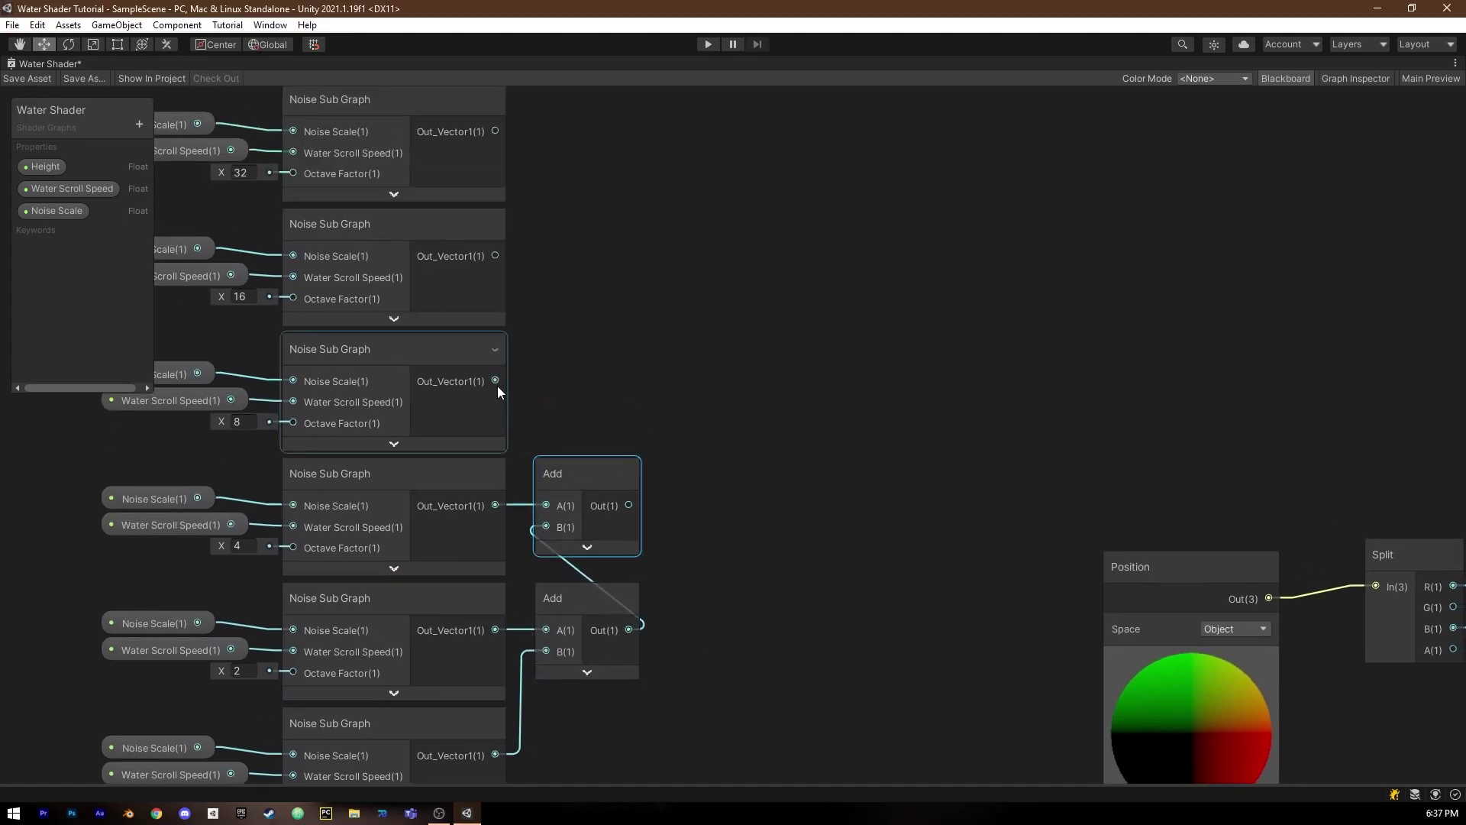
left_click_drag(496, 381, 536, 379)
type("add")
key("Return")
left_click(612, 442)
left_click_drag(629, 503, 541, 415)
left_click_drag(571, 383, 578, 372)
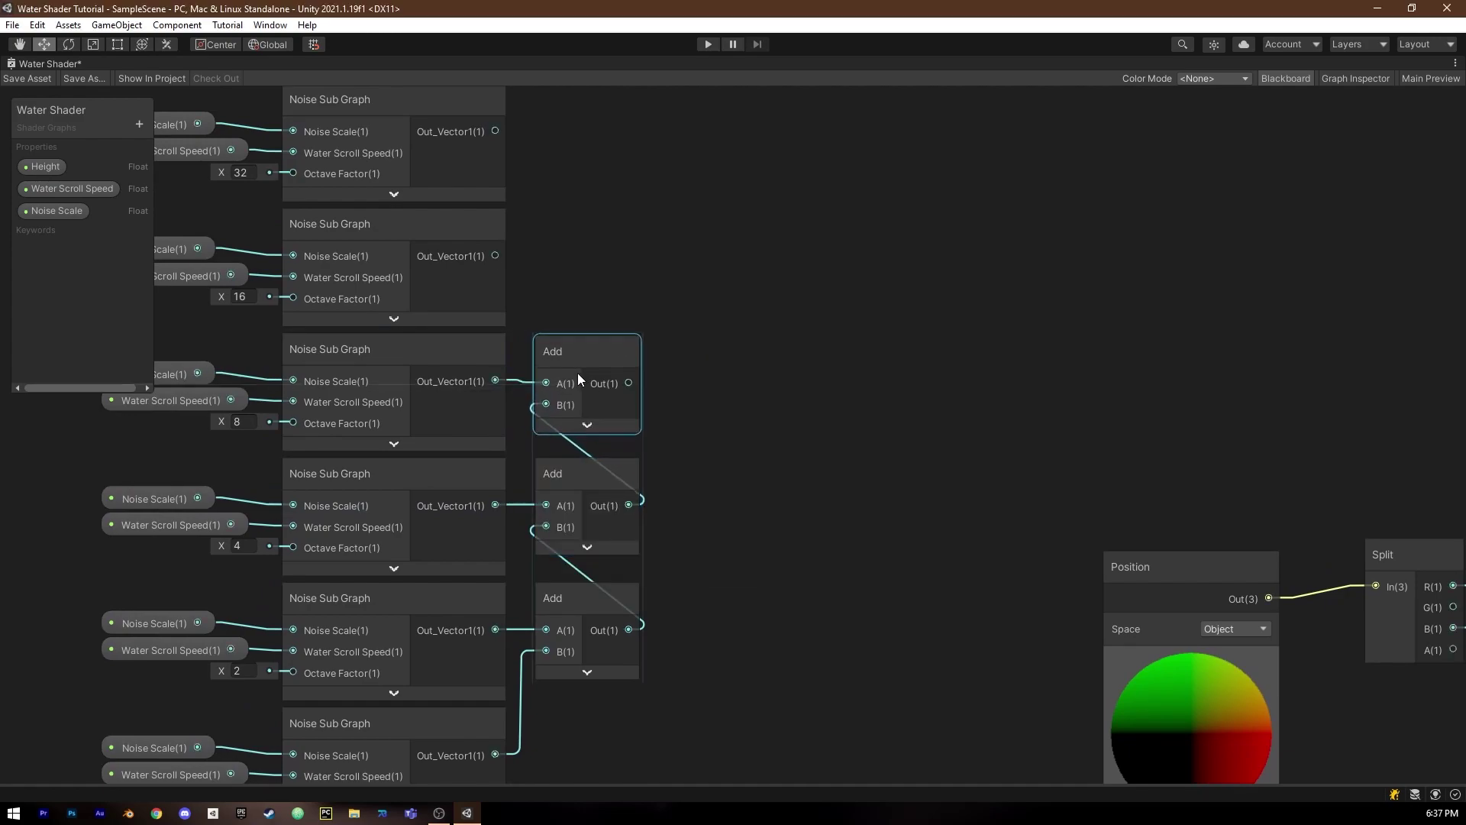
Create a fourth Add node that adds the Octave Factor 16 noise to the running sum.
middle_click_drag(582, 406, 579, 607)
left_click_drag(491, 457, 541, 452)
type("add")
key("Return")
left_click(614, 518)
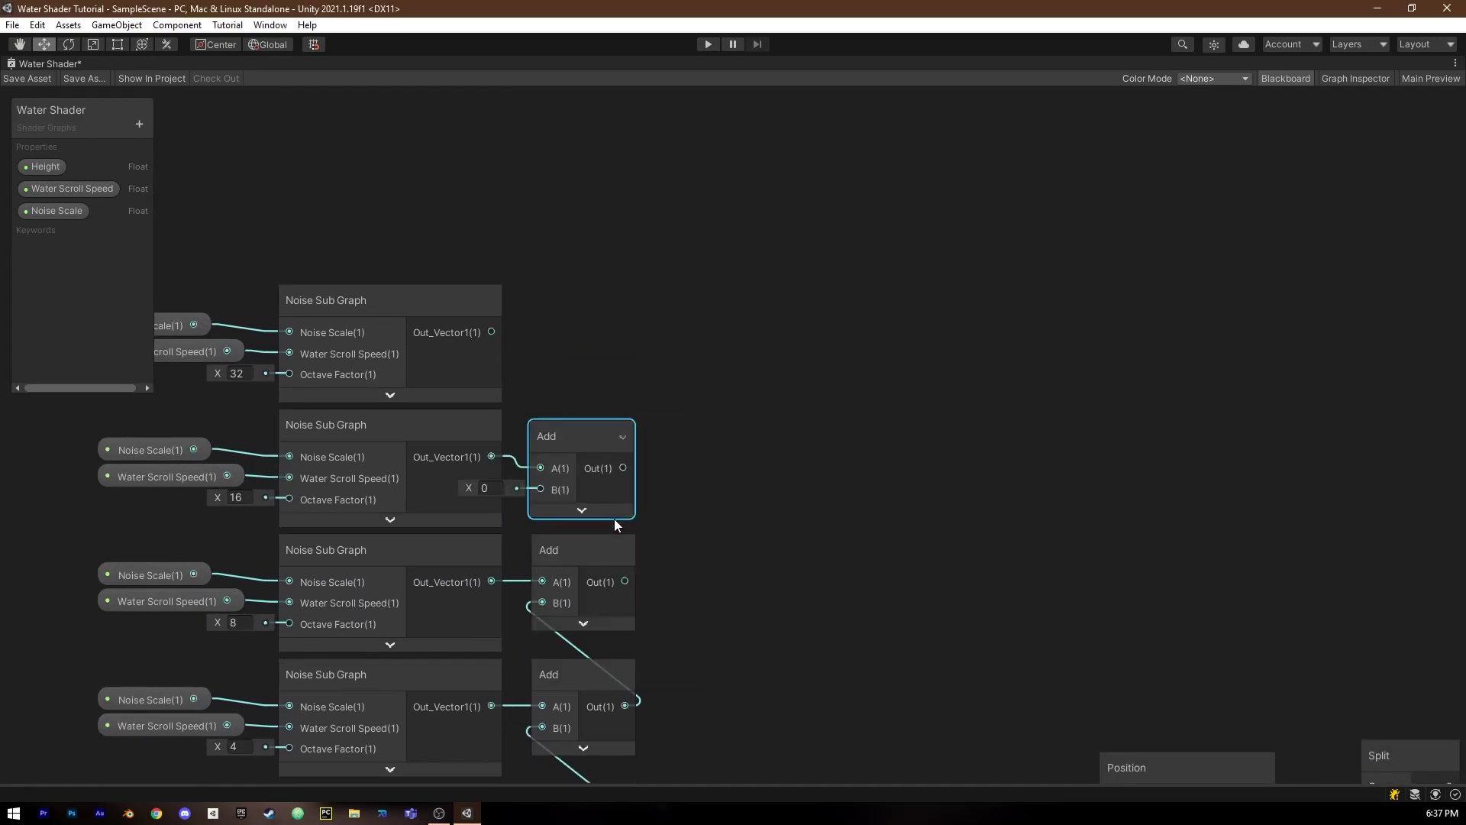
left_click_drag(625, 581, 566, 433)
Create a fifth Add node that adds the Octave Factor 32 noise to the running sum.
middle_click_drag(566, 433, 579, 534)
type("add")
key("Return")
left_click_drag(504, 431, 614, 440)
left_click(620, 490)
left_click_drag(638, 556, 555, 455)
Pass the final noise sum through a Remap node with In Min 0 and connect it to Vector 3's Y input.
type("remap")
left_click_drag(638, 433, 828, 398)
key("Return")
left_click(817, 516)
left_click(646, 467)
type("0")
left_click(881, 534)
scroll(915, 604, "down", 5)
middle_click_drag(915, 603, 686, 440)
left_click_drag(688, 351, 1024, 583)
Group all the noise, Add and Remap nodes under the title Noise.
left_click_drag(300, 272, 648, 700)
right_click(642, 341)
left_click(716, 563)
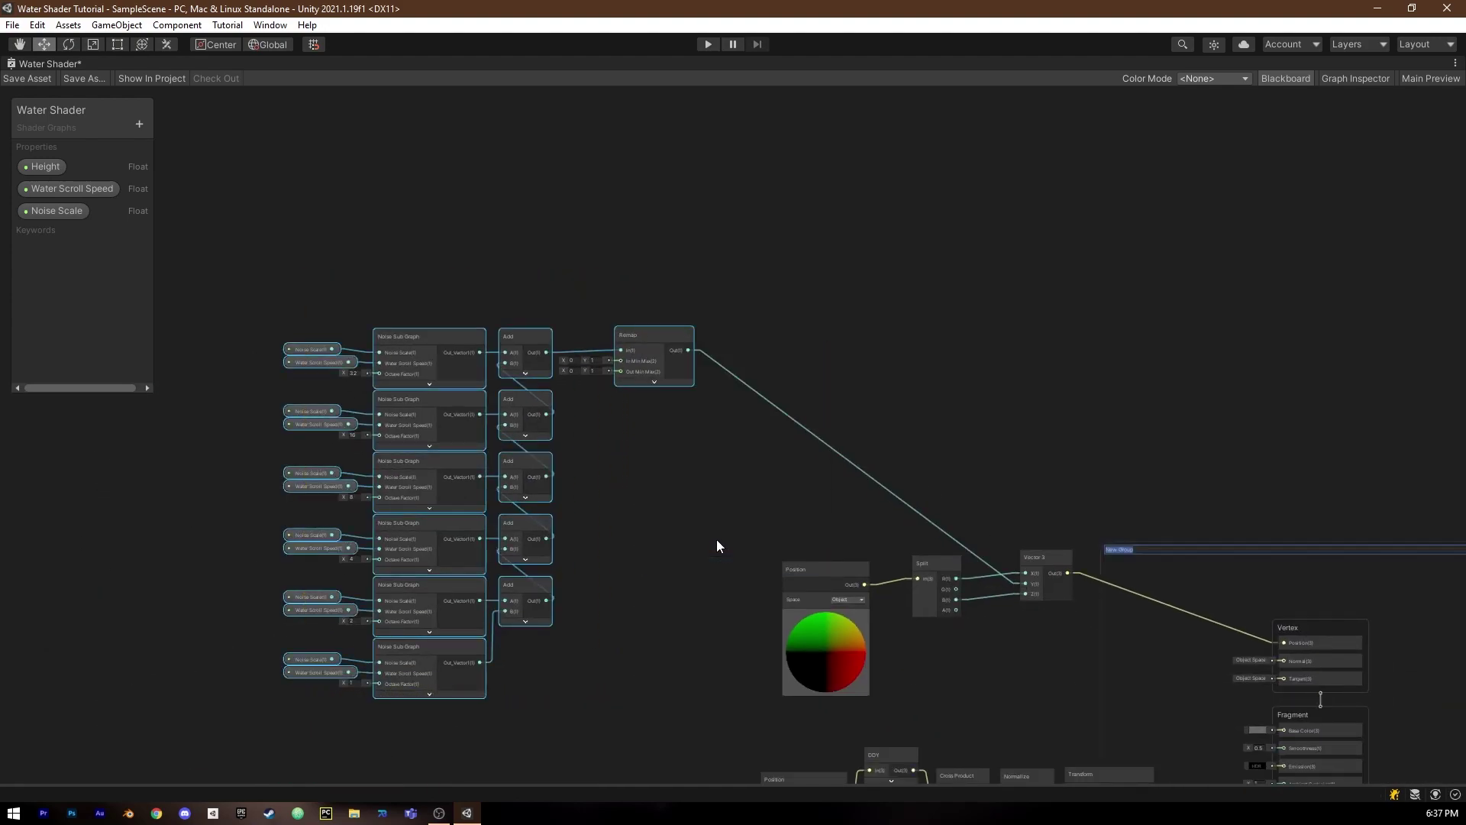
type("Noise")
key("Return")
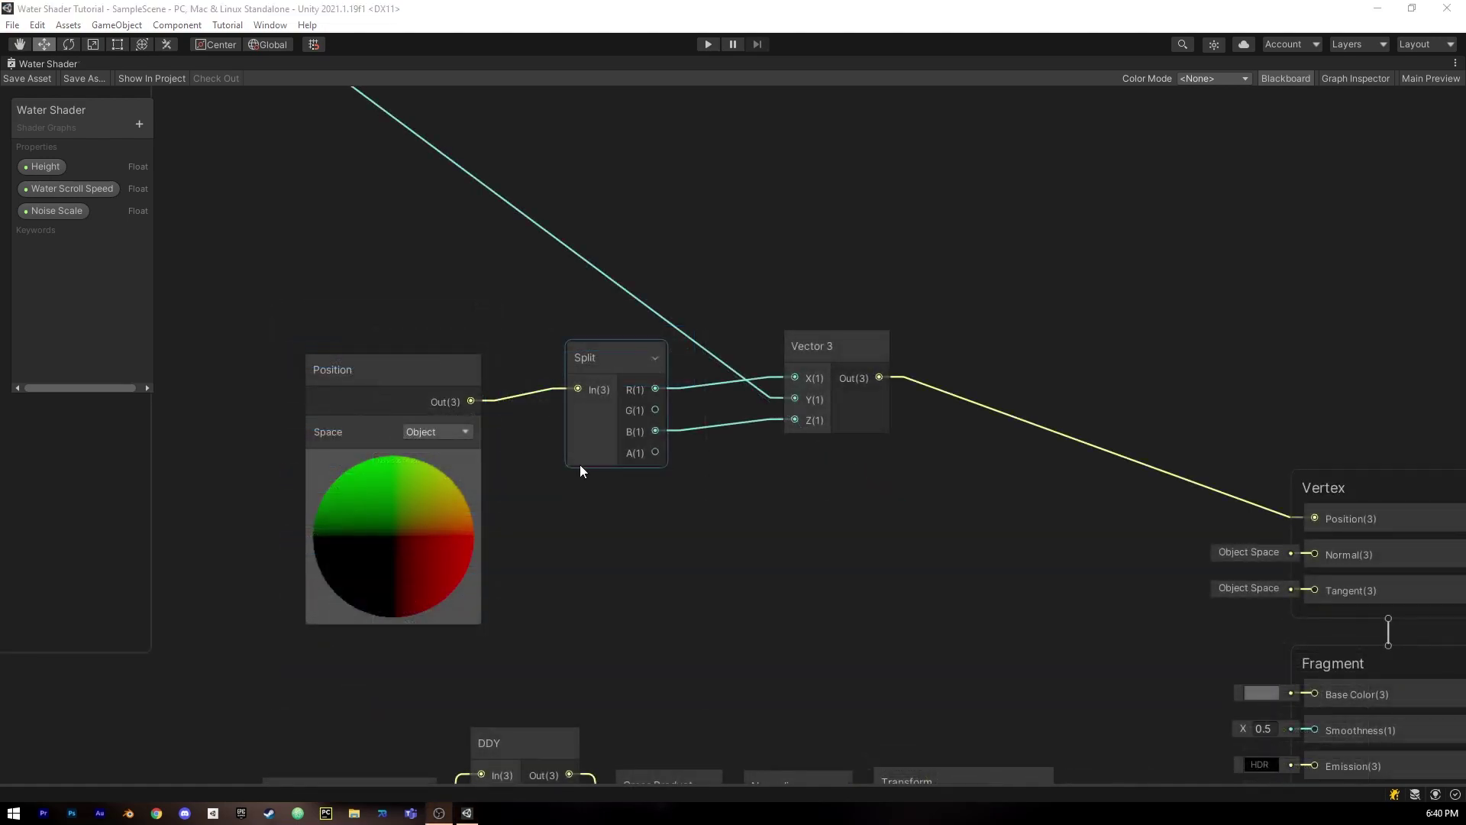
Delete the Split and Vector 3 nodes between the Object-space Position node and the Vertex Position input.
left_click_drag(865, 484, 866, 484)
key("Delete")
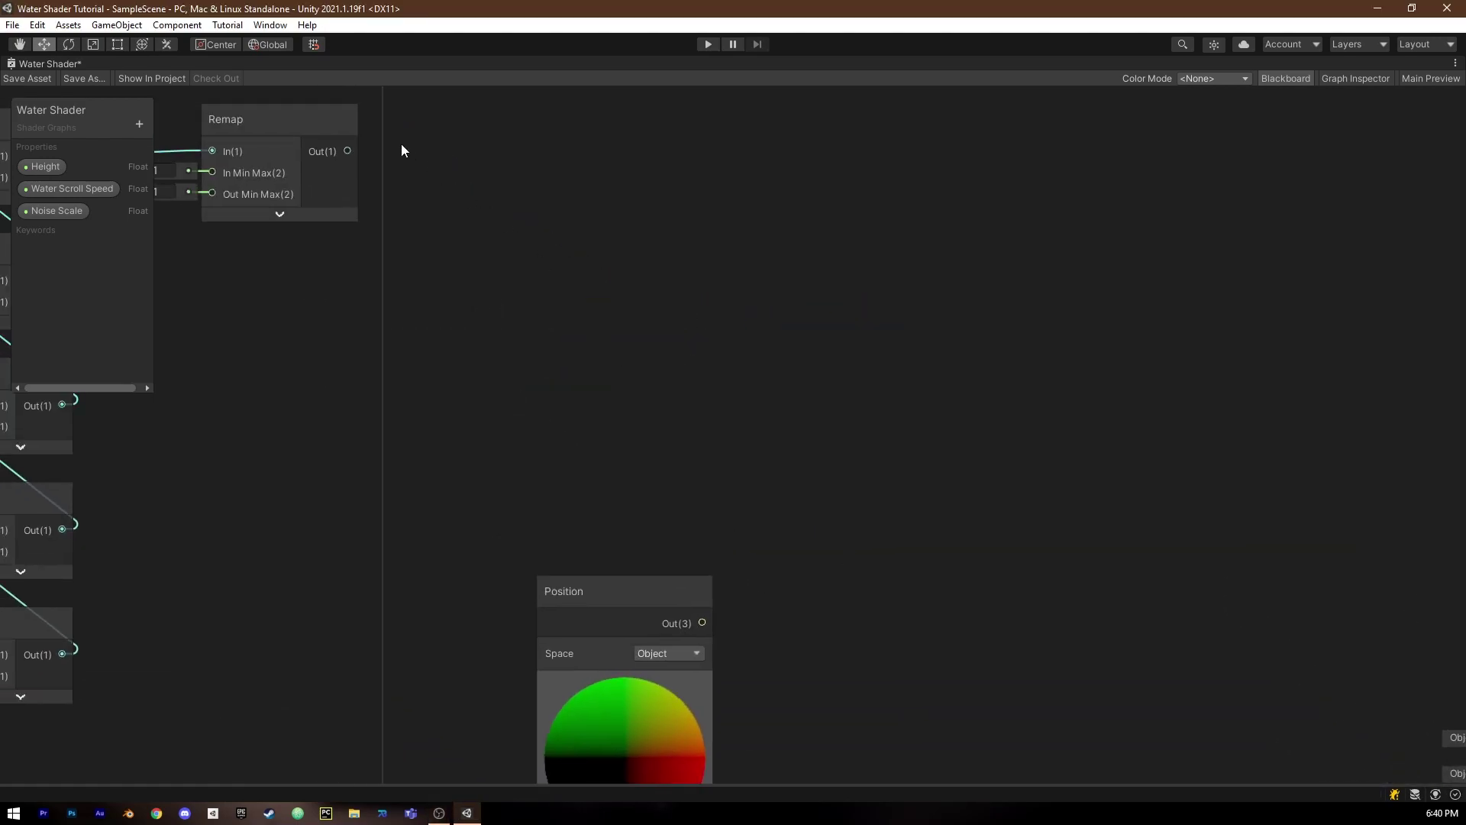
Create a Multiply node fed by the Remap output and place it near the Object-space Position node.
key("space")
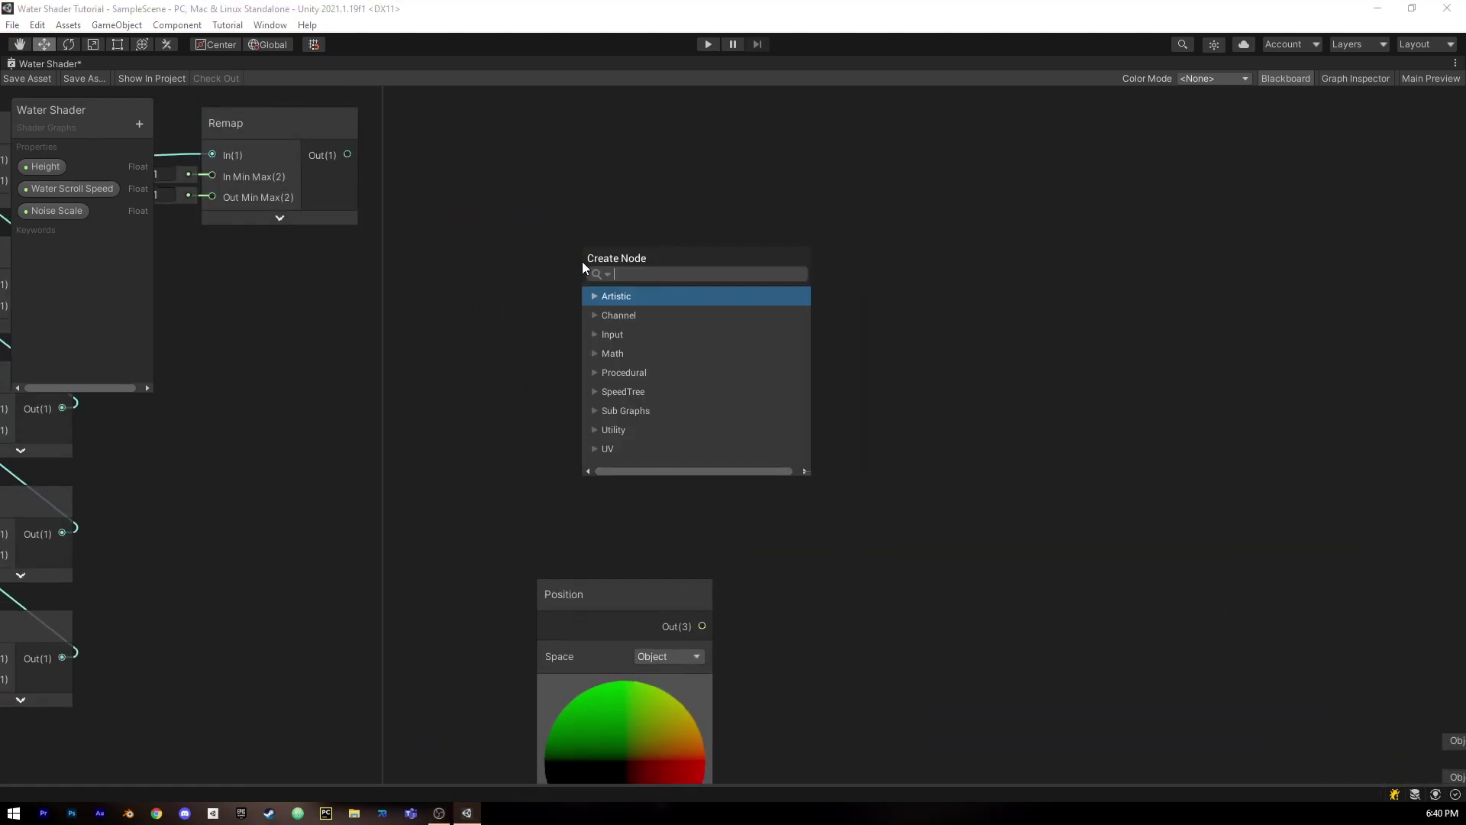
type("mul")
key("Return")
left_click_drag(582, 261, 817, 507)
left_click(942, 494)
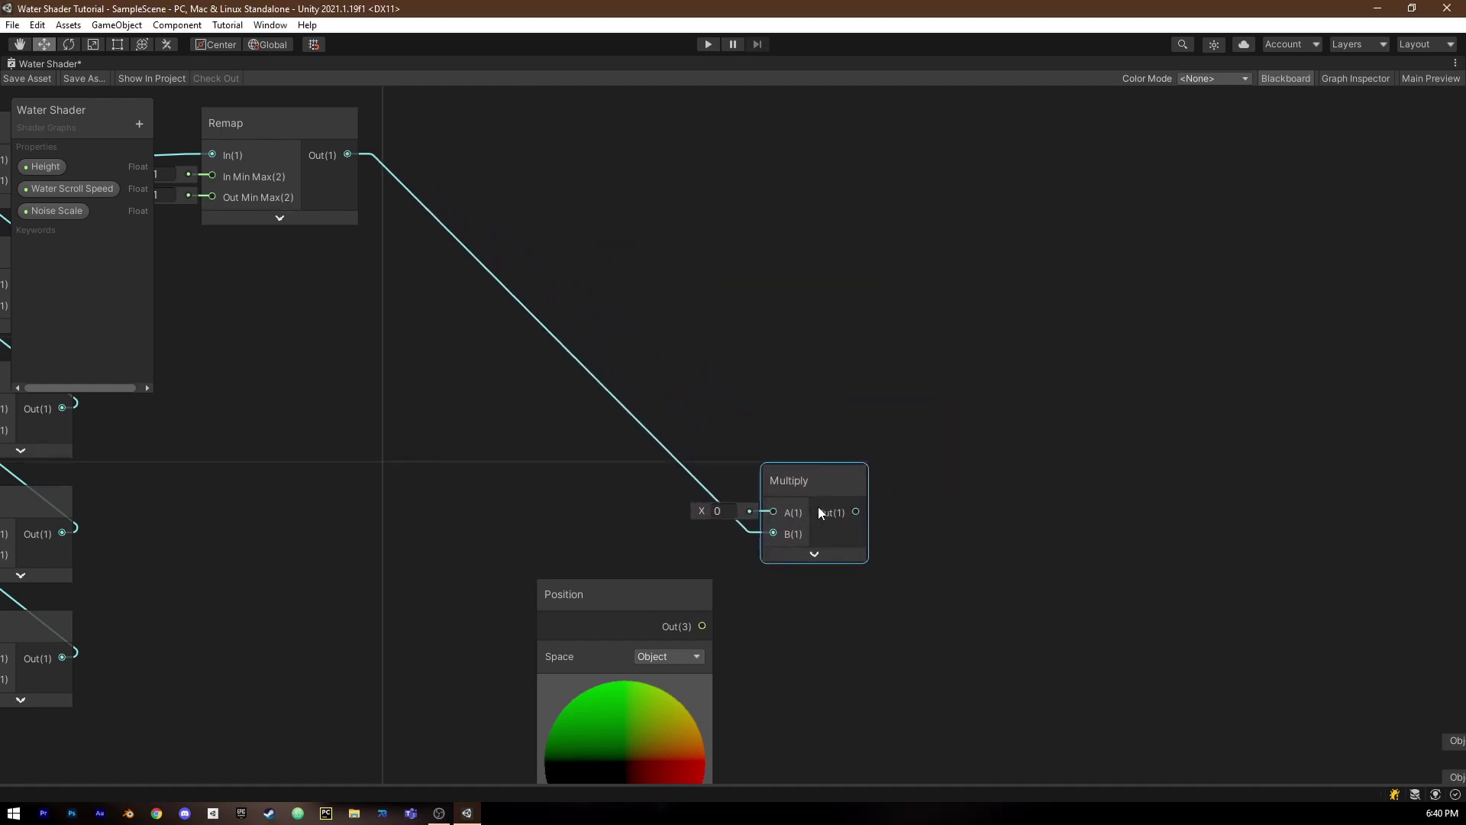
Create an Add node that sums the Multiply output and the Object-space Position, and collapse its preview.
left_click_drag(661, 605, 1006, 551)
type("add")
key("Return")
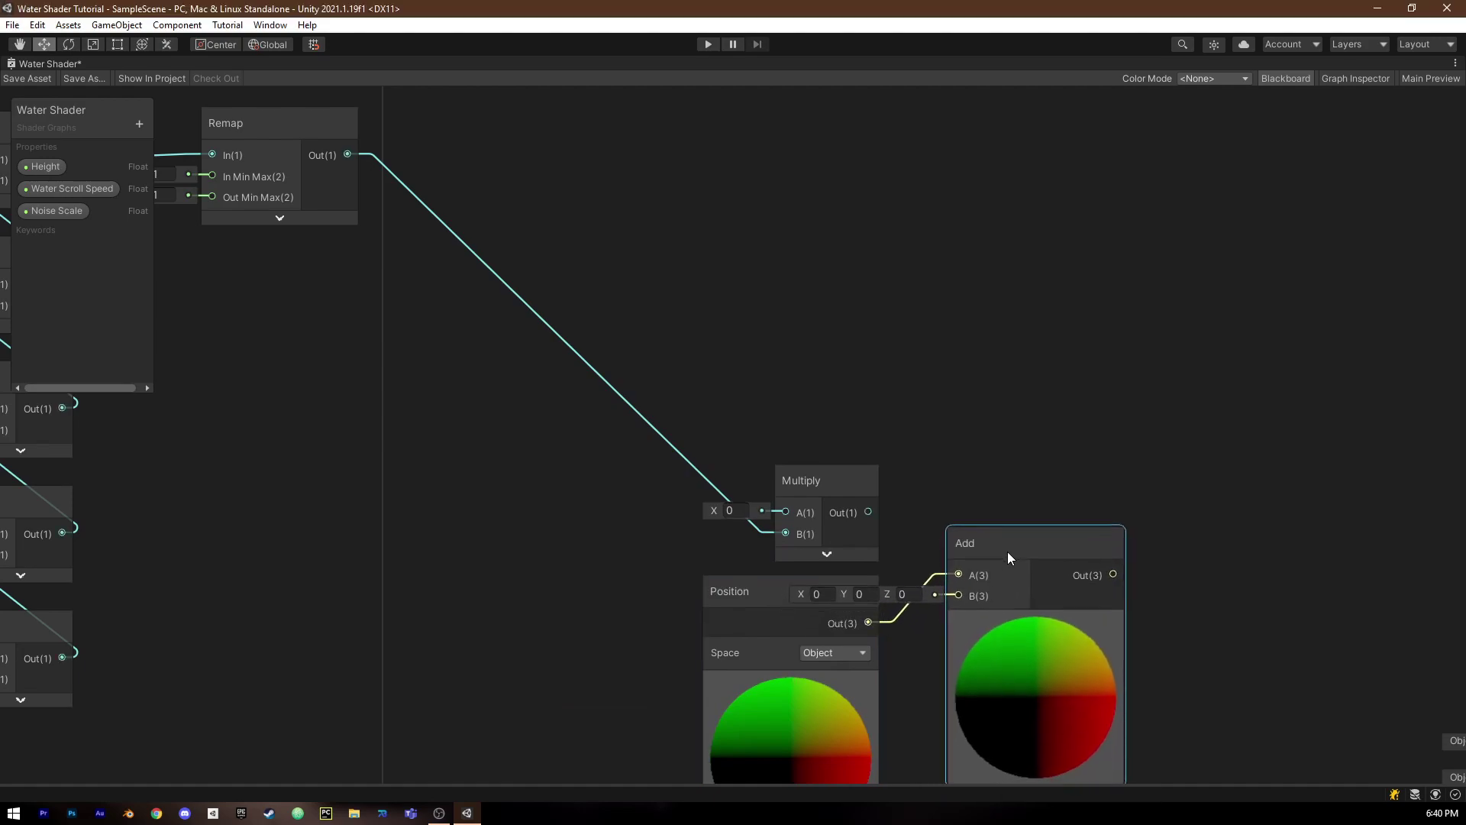
left_click_drag(946, 589, 960, 592)
left_click_drag(868, 512, 950, 572)
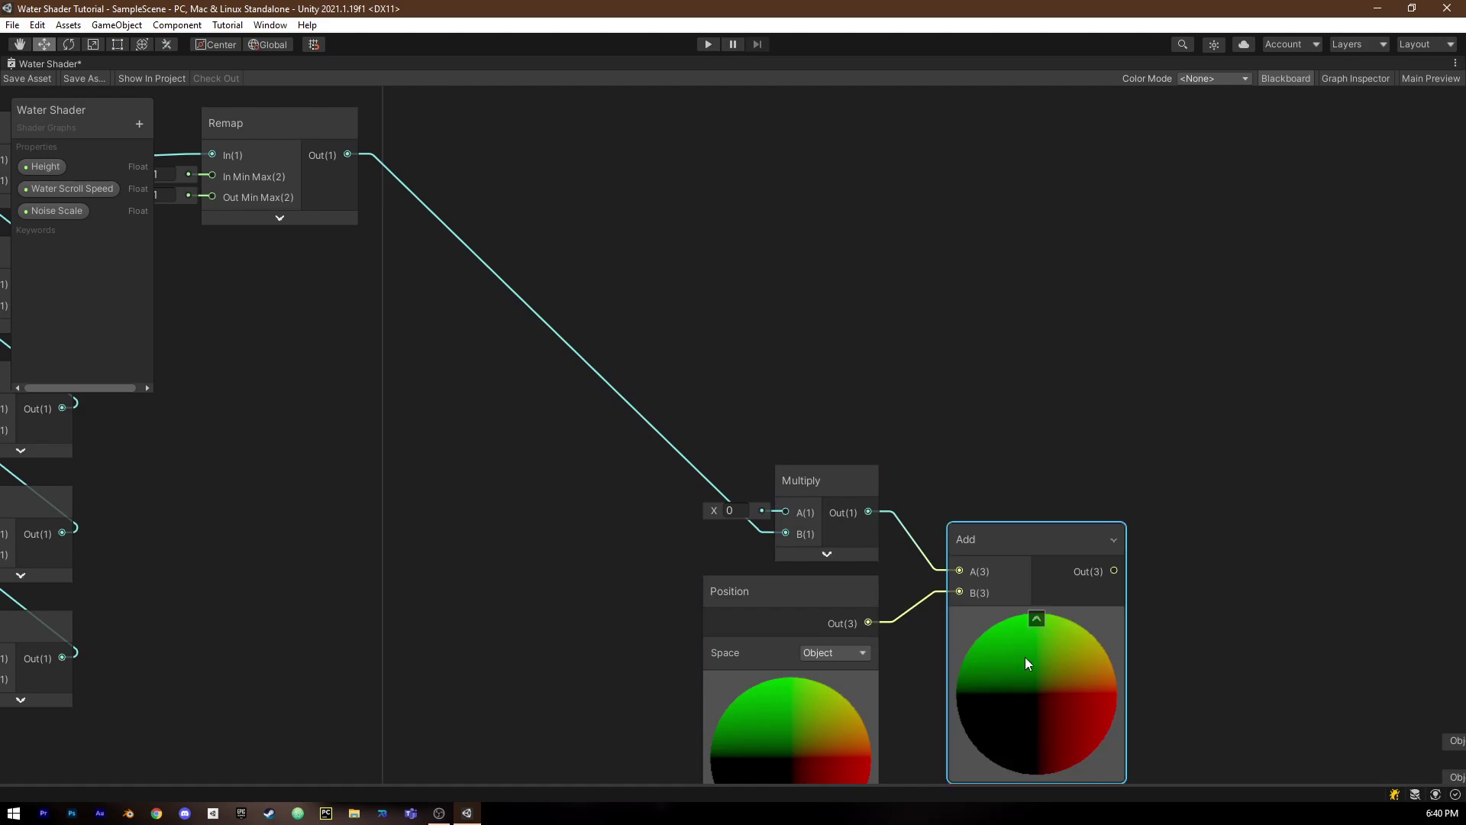
left_click(1035, 617)
Feed the Height property into the Multiply node's B input and the Remap output into its A input.
left_click_drag(47, 168, 105, 217)
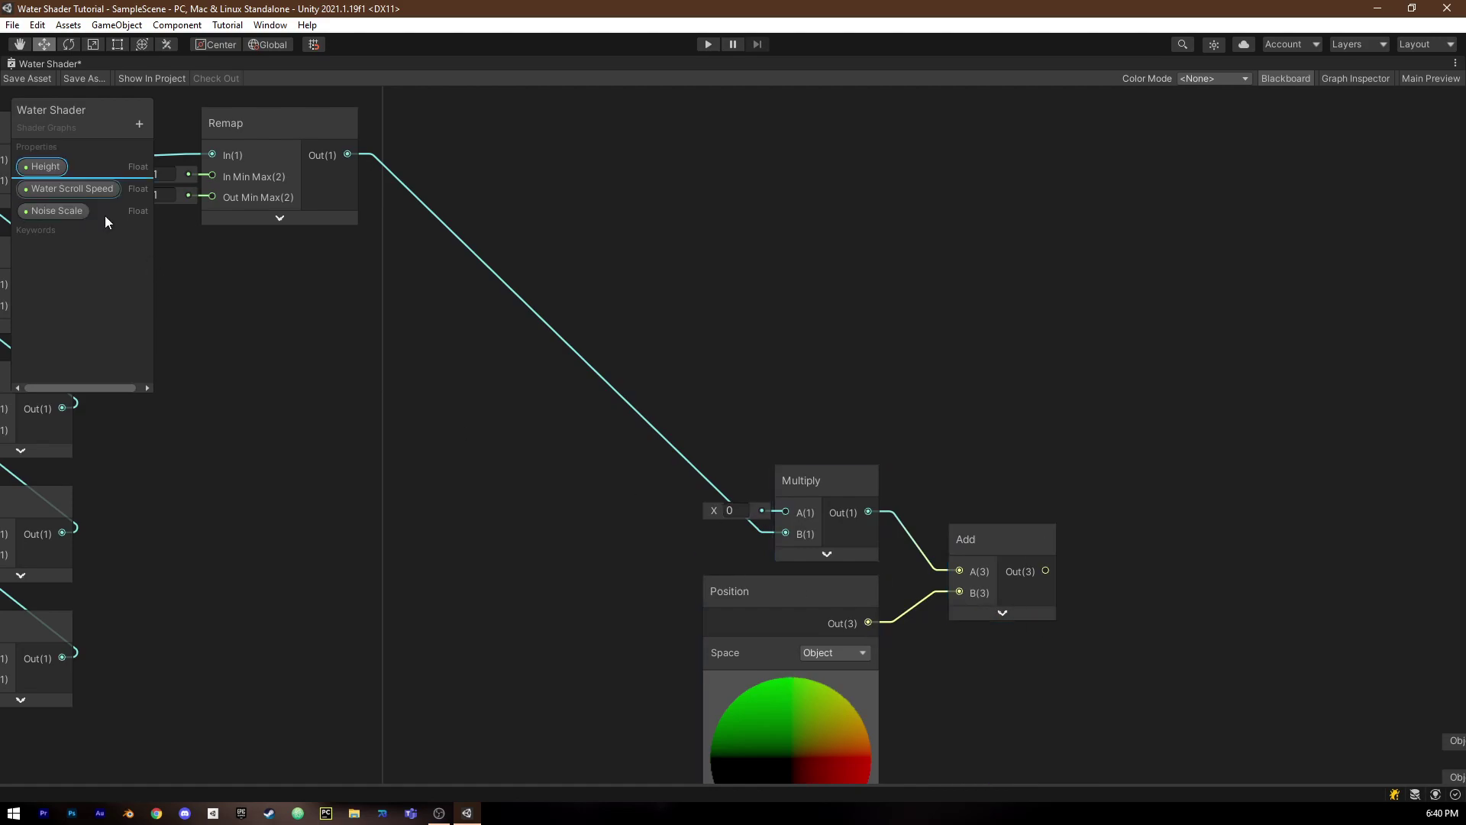
left_click_drag(593, 540, 785, 533)
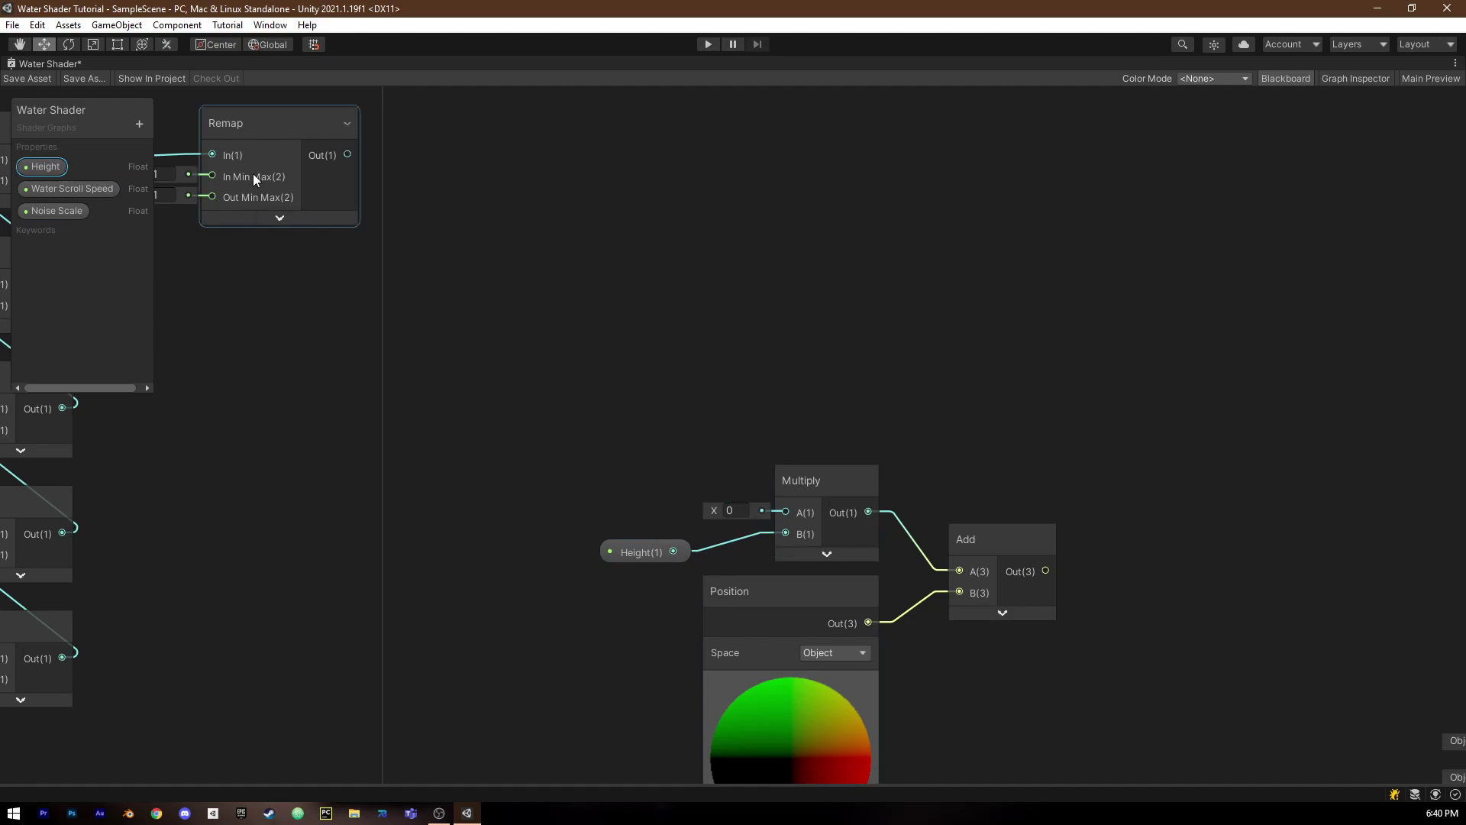
left_click_drag(352, 159, 786, 513)
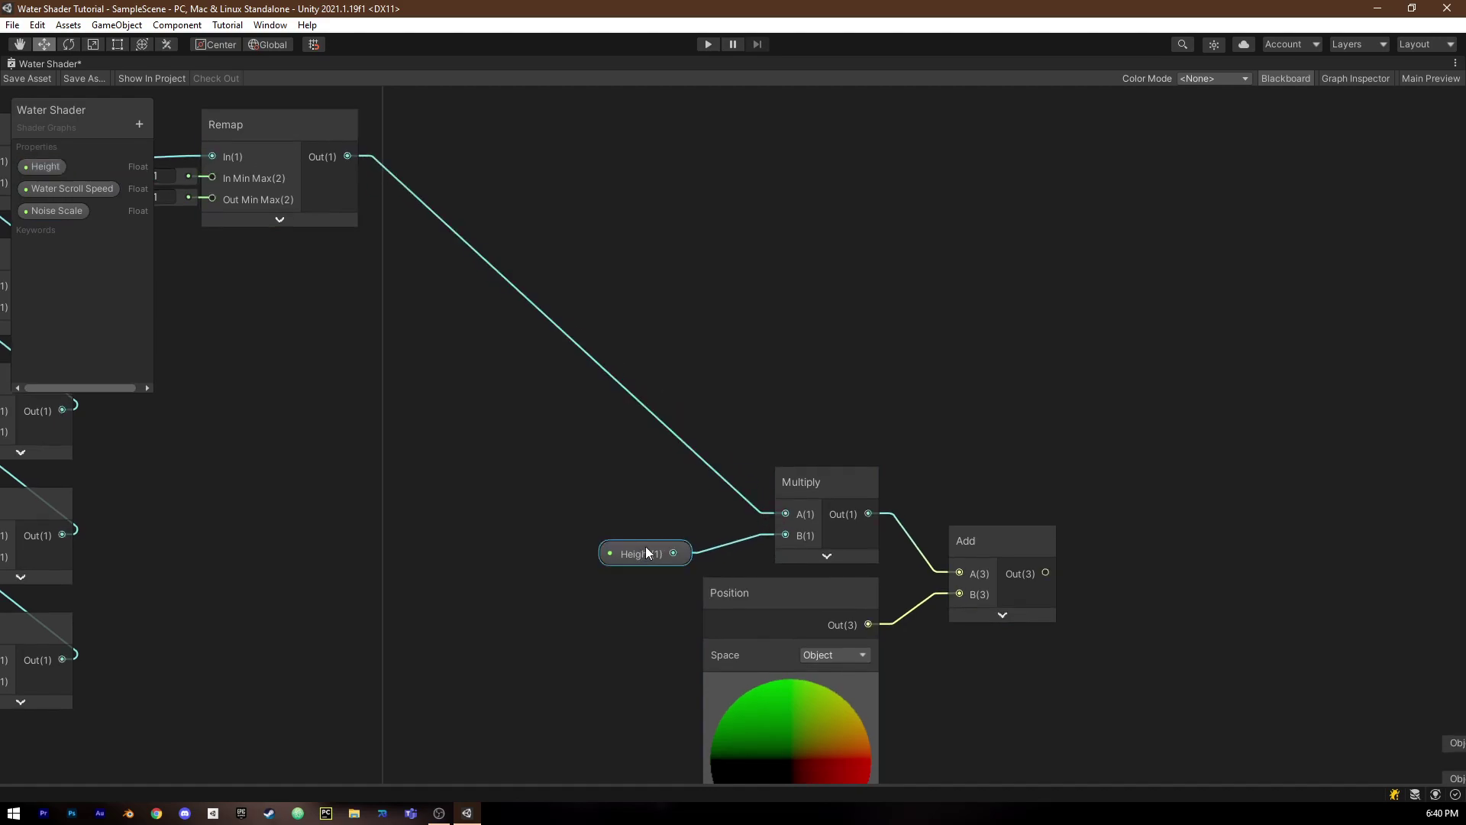
left_click_drag(644, 547, 700, 533)
Connect the Add output to the Vertex Position input and inspect the displaced water mesh in the running scene.
middle_click_drag(1024, 557, 677, 333)
left_click_drag(699, 348, 1174, 510)
left_click_drag(1177, 516, 1191, 520)
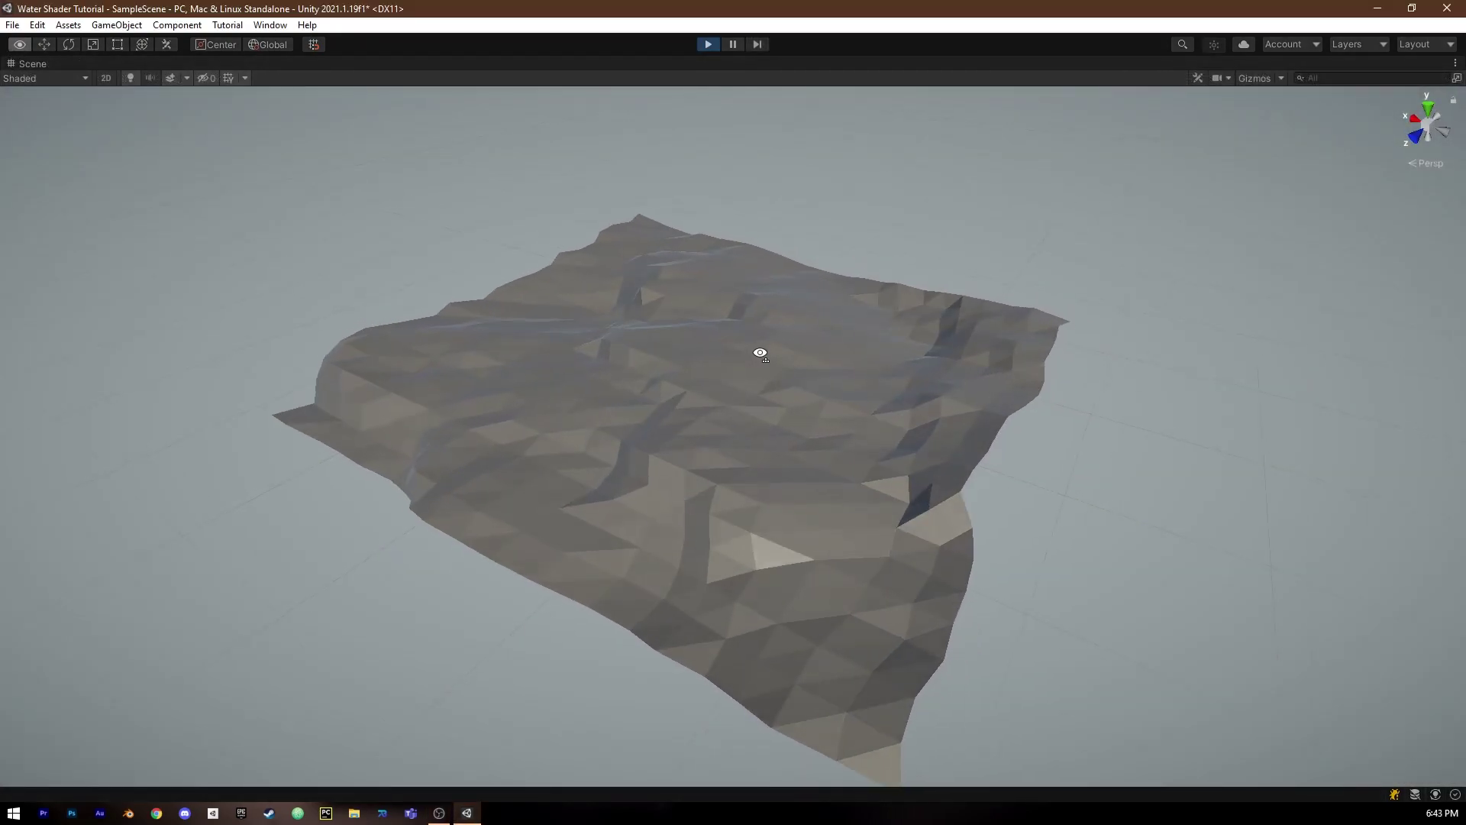
right_click_drag(762, 352, 749, 368)
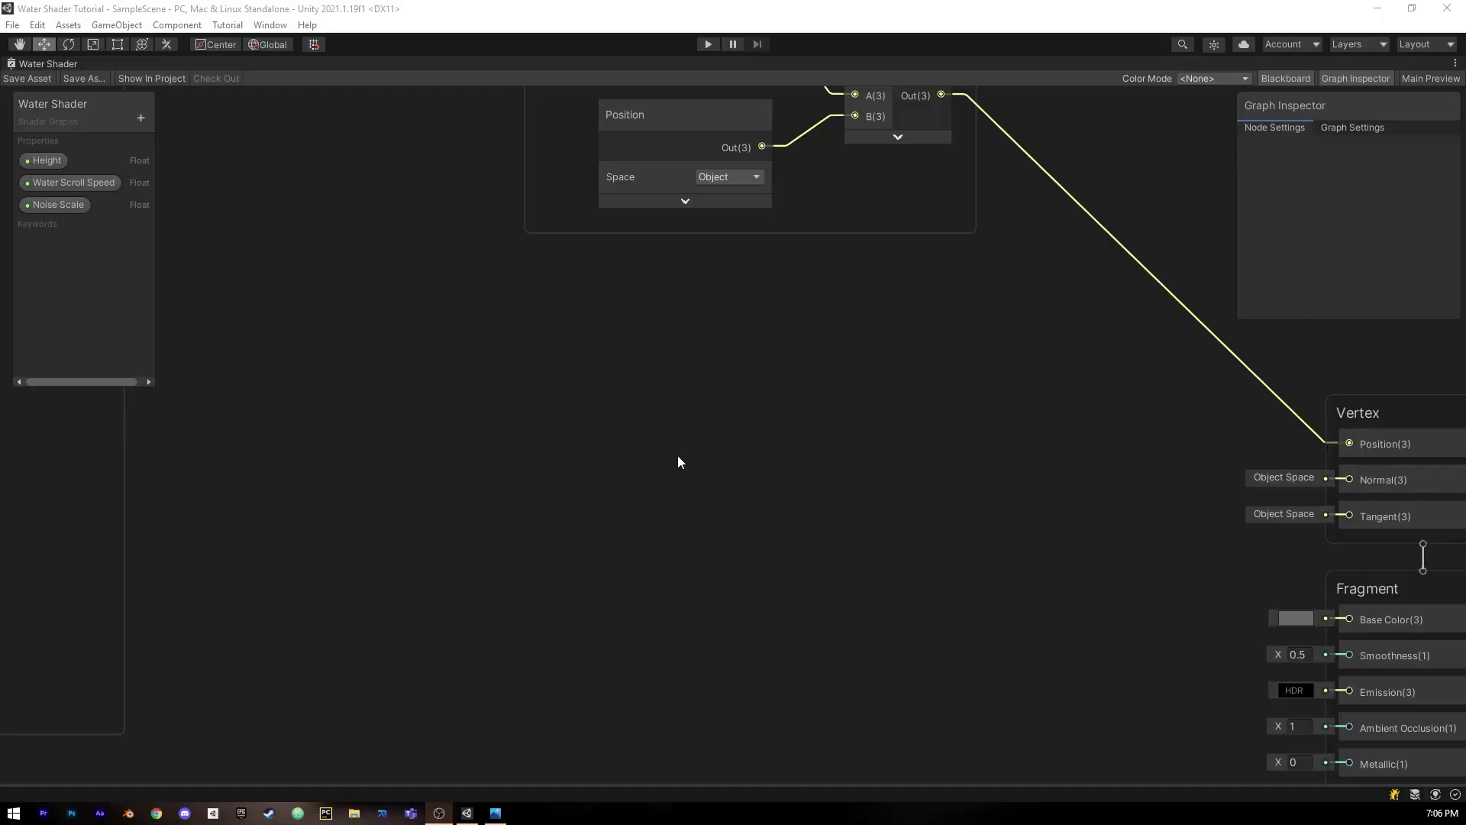
Create a Screen Position node in Raw mode below the position group and collapse its preview.
right_click(512, 430)
left_click(539, 439)
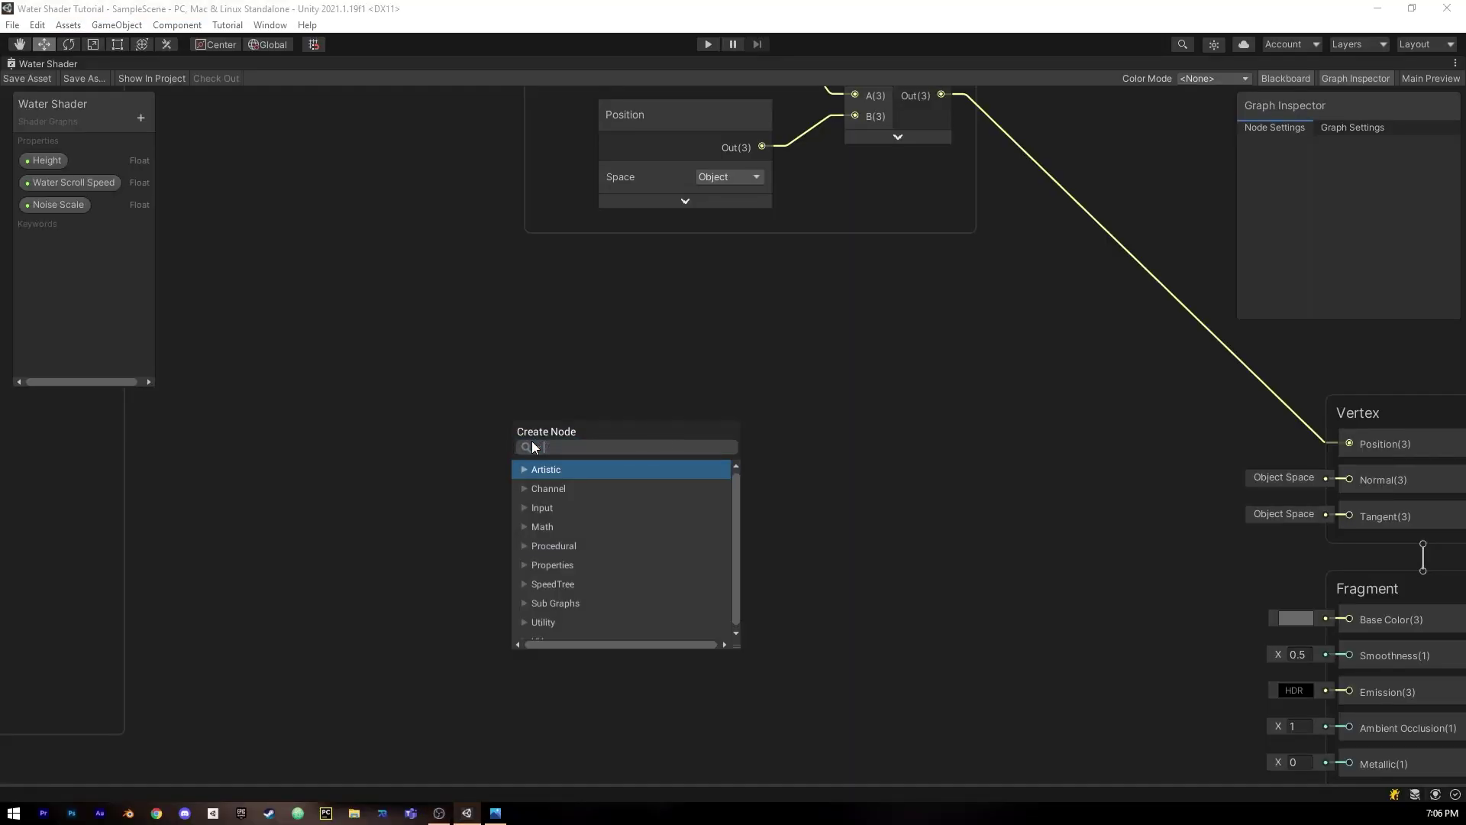
type("scree")
key("Return")
left_click(648, 528)
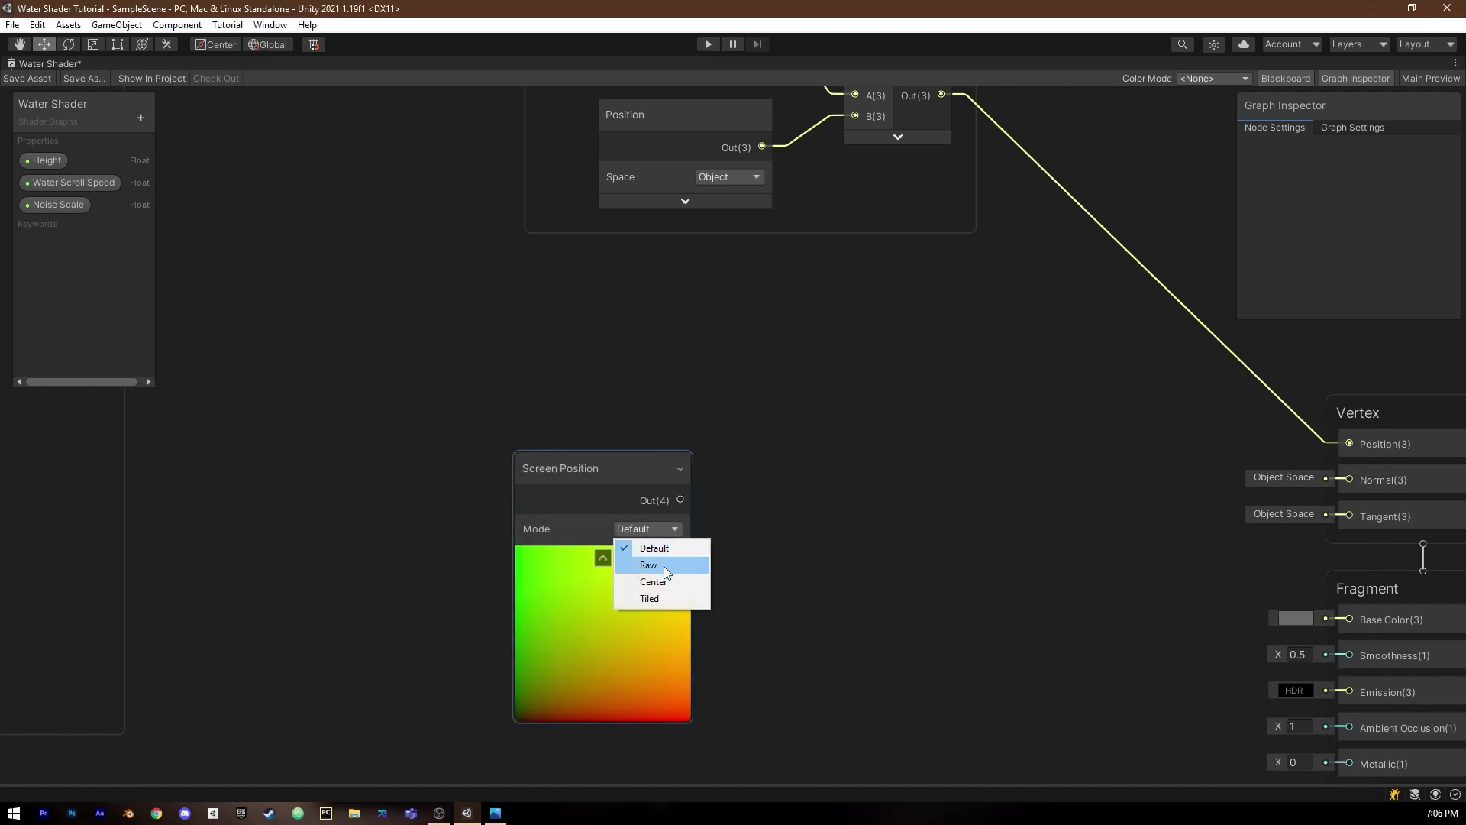
left_click(668, 563)
left_click(603, 557)
left_click_drag(560, 477, 304, 433)
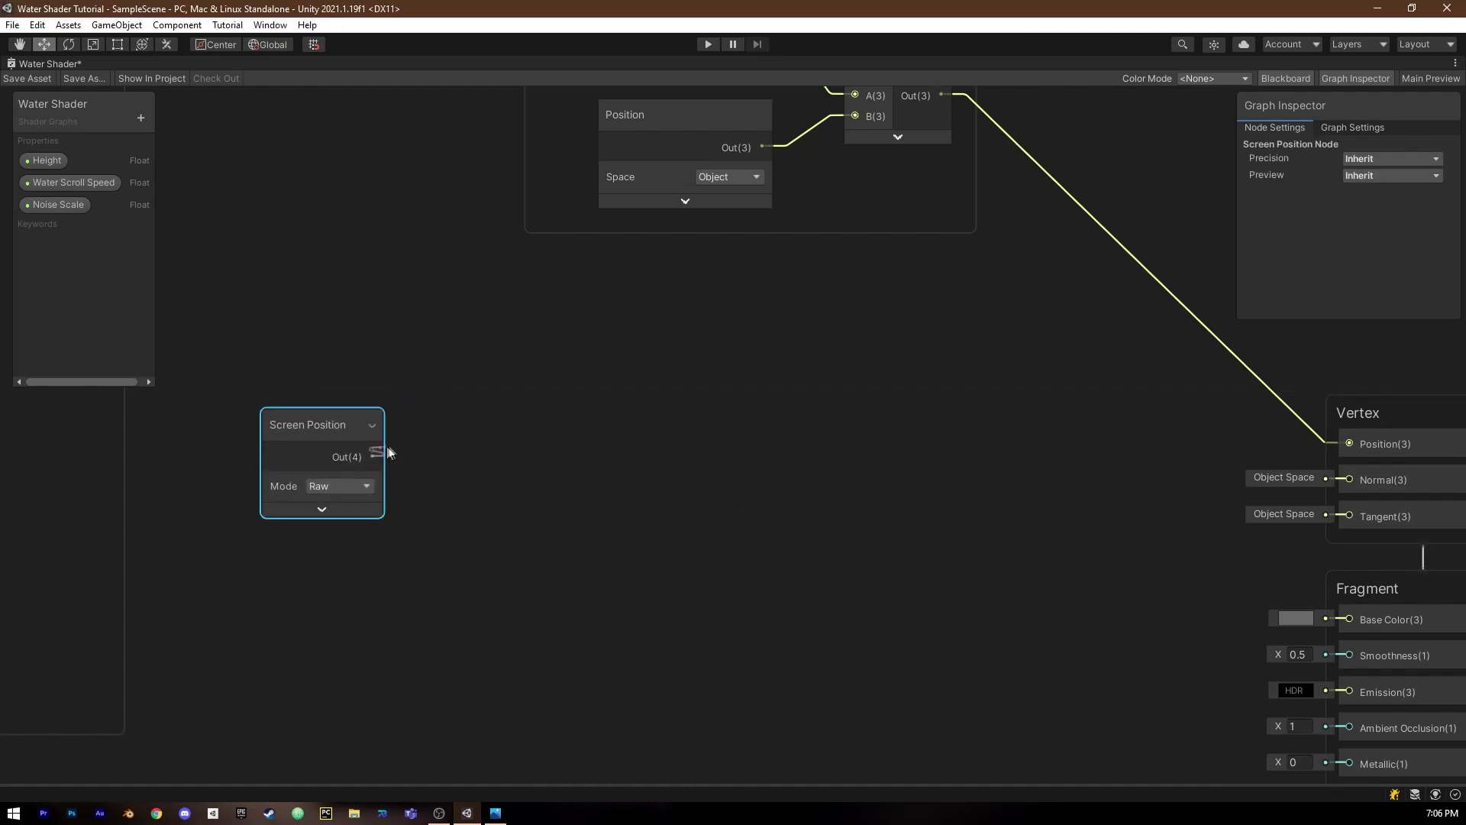
Create a Split node fed by the Screen Position output.
key("space")
type("sp")
key("BackSpace")
type("l")
key("BackSpace")
type("s")
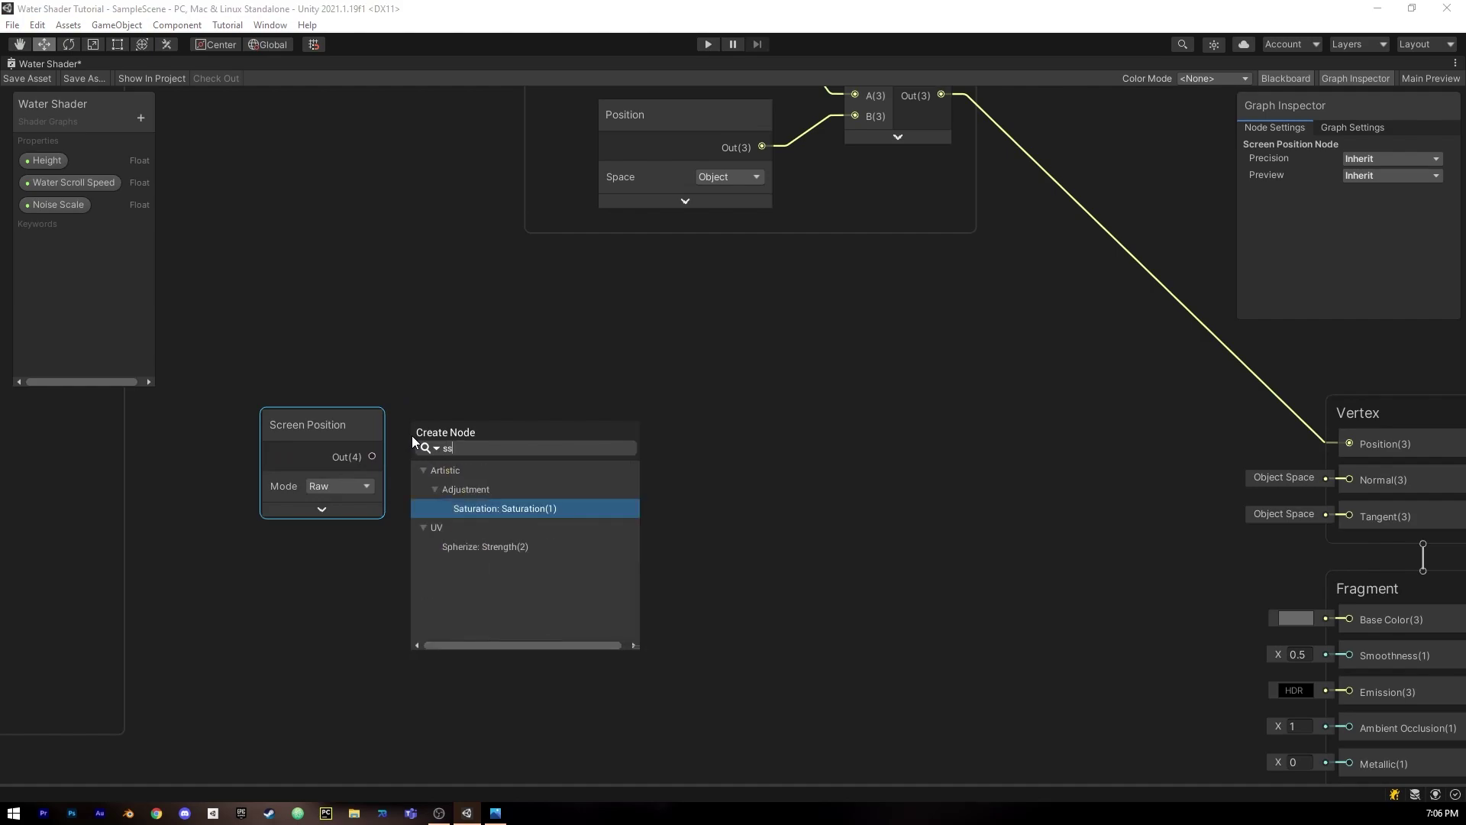
key("BackSpace")
key("BackSpace")
type("split")
key("Return")
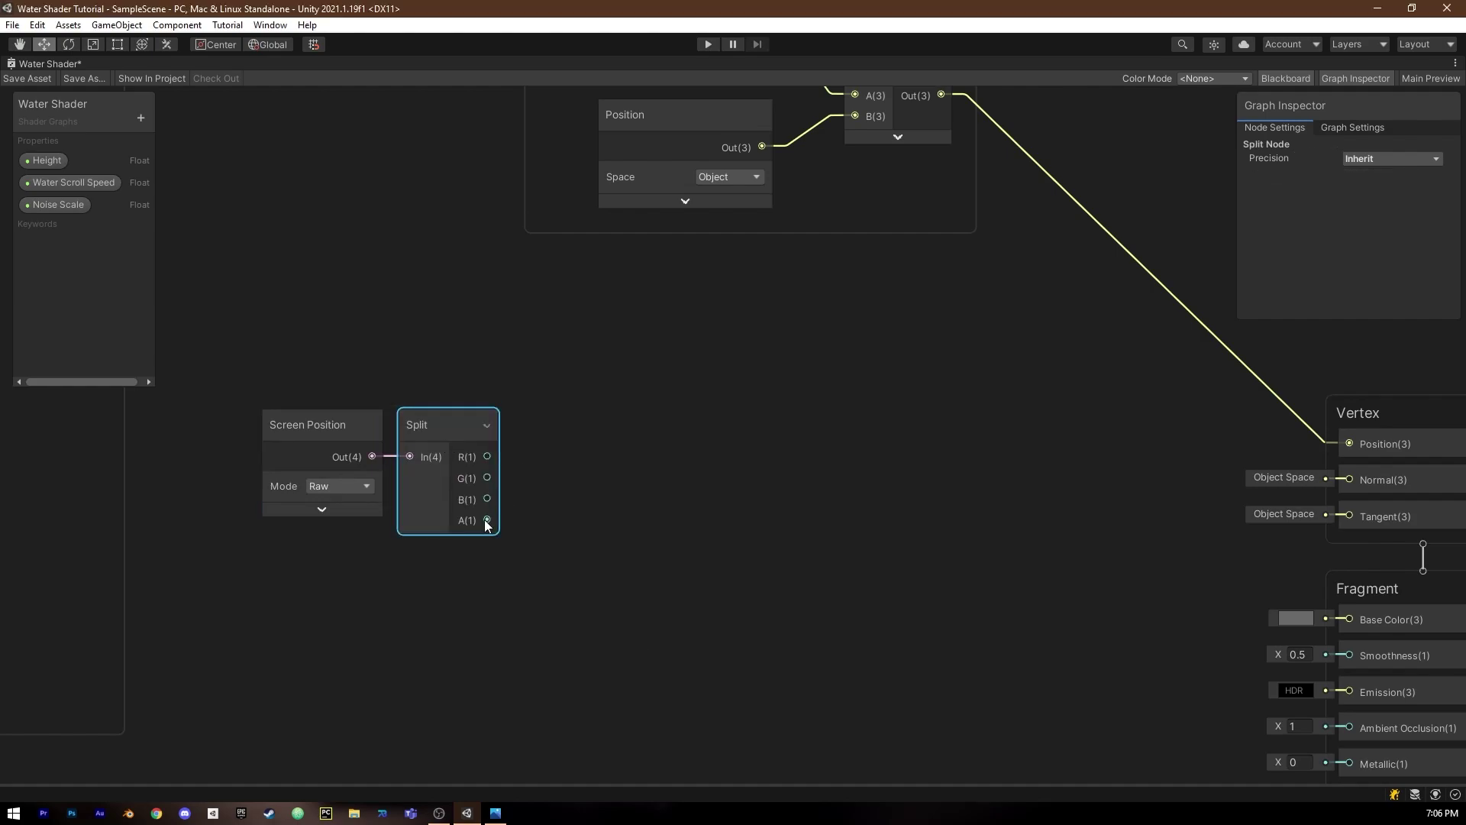
Create a Subtract node with the Split node's A output in its B input, and collapse its preview.
key("space")
type("sub")
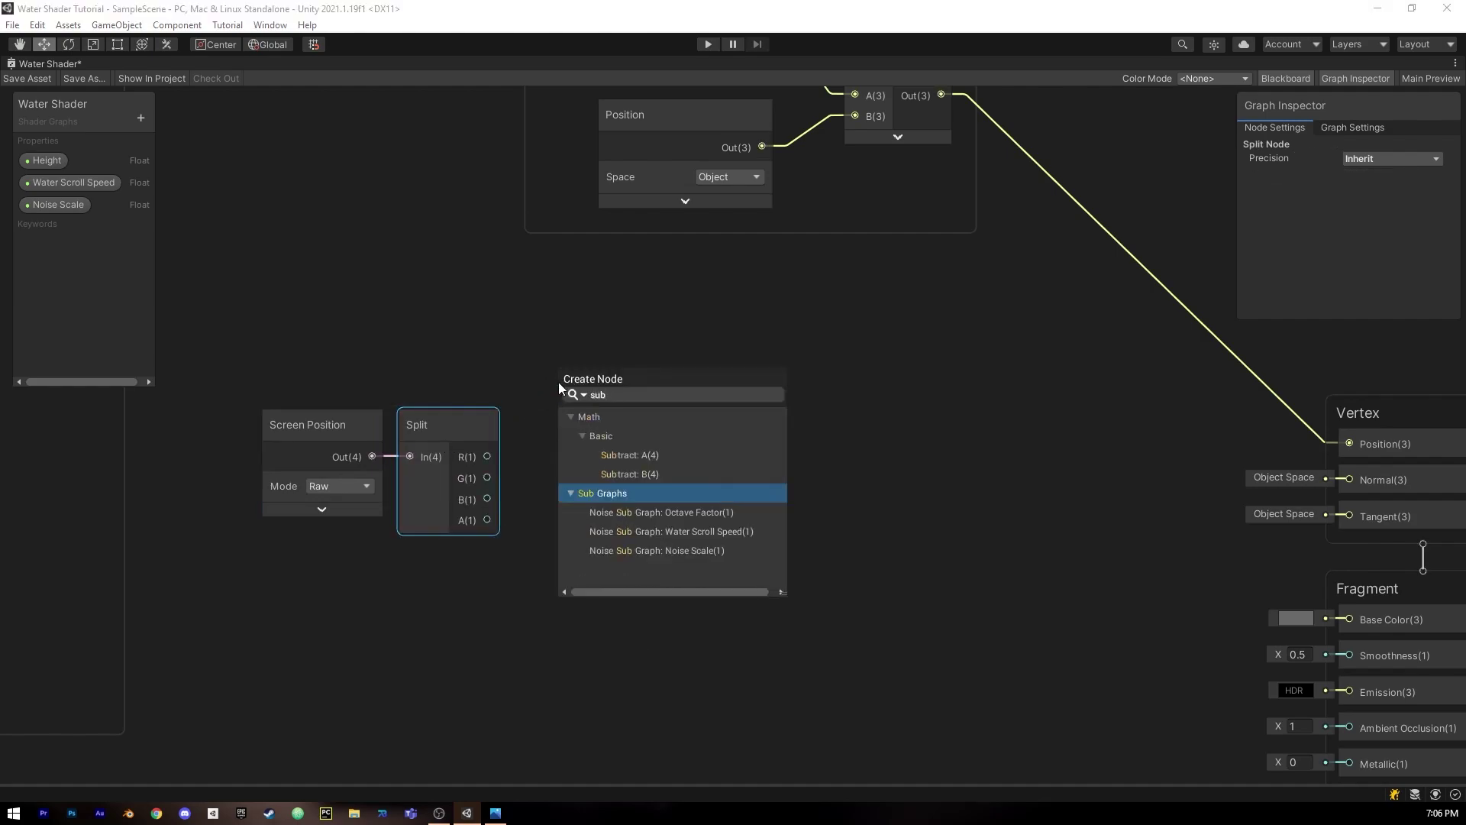
left_click(664, 475)
left_click(619, 423)
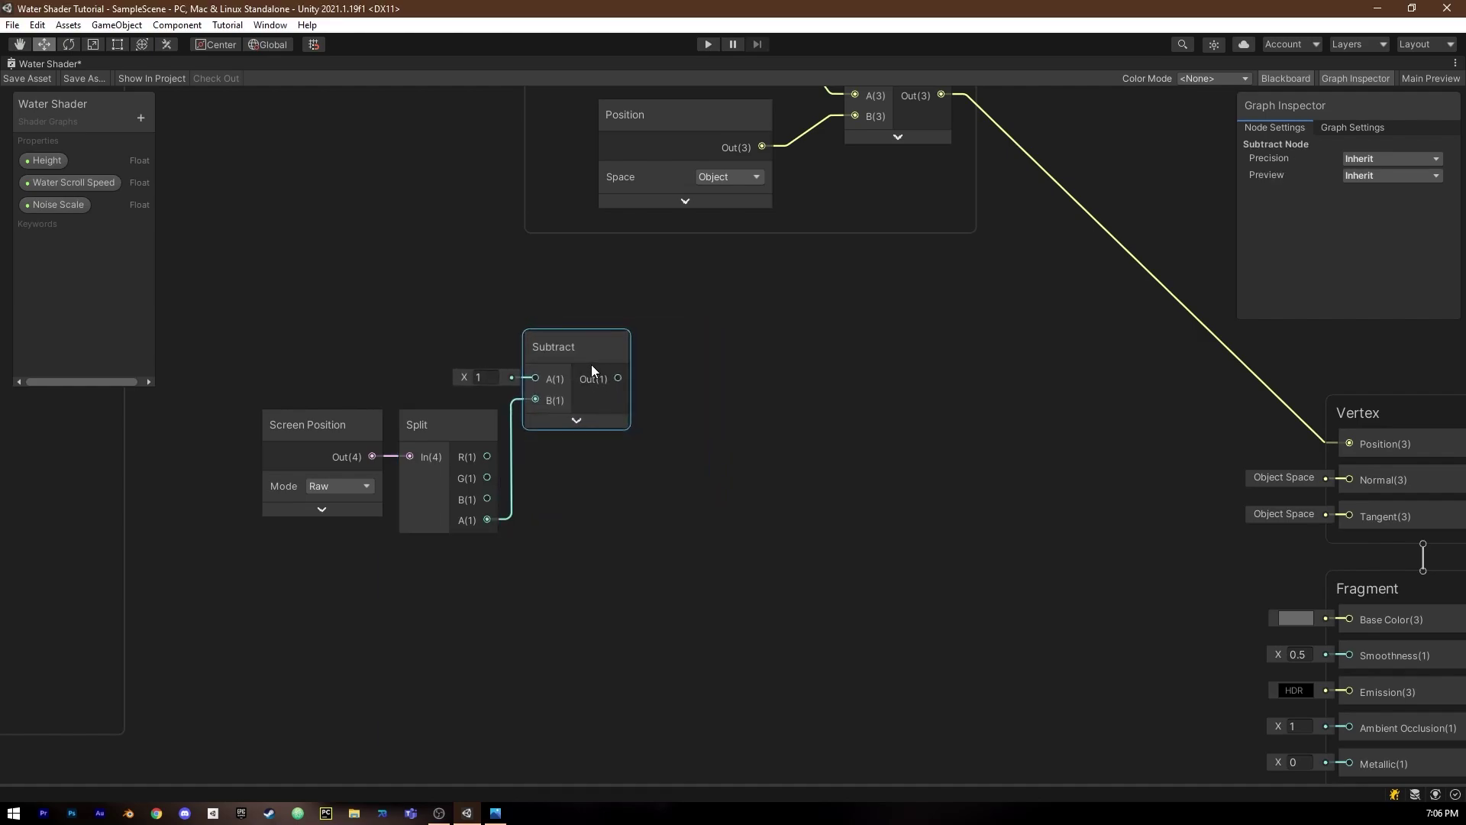
key("space")
type("seene depth")
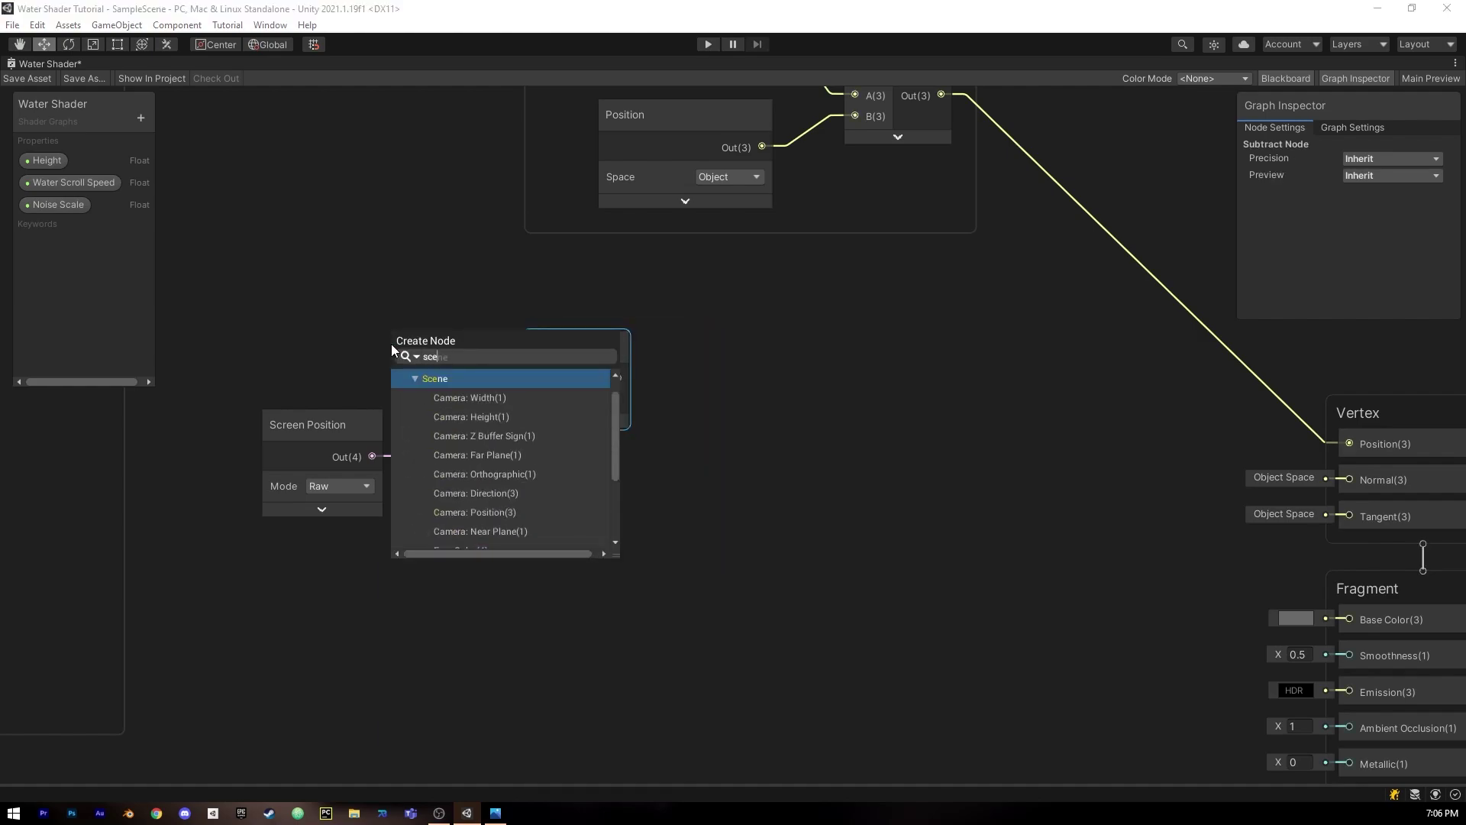
key("Down")
key("Down")
key("Down")
key("Down")
key("Down")
key("Down")
key("Down")
key("Down")
key("Down")
key("Down")
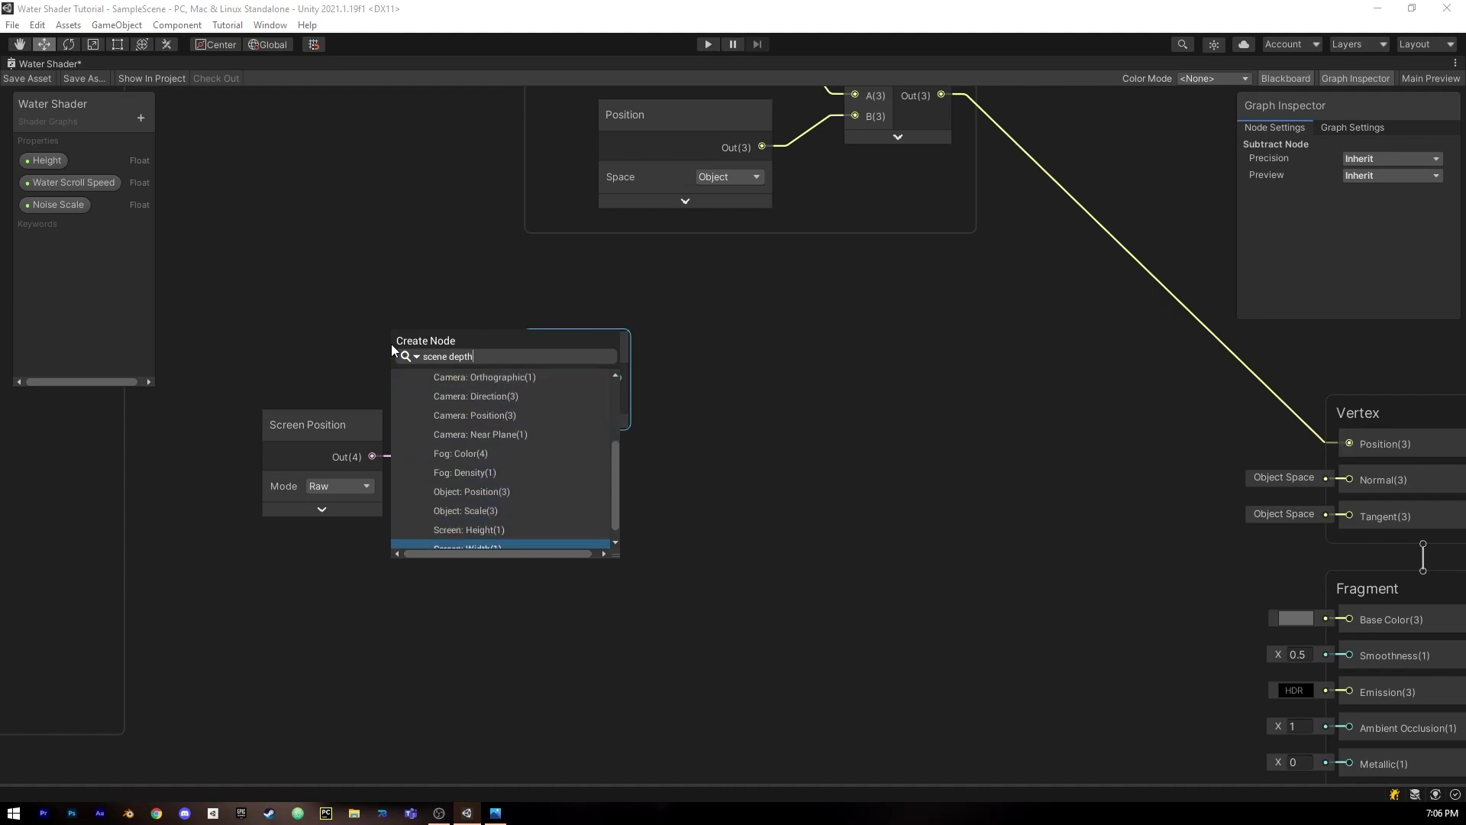
Create a Scene Depth node and connect its output to the Subtract node's A input.
right_click(391, 343)
left_click(416, 354)
key("Down")
key("Down")
key("Down")
key("Down")
key("Down")
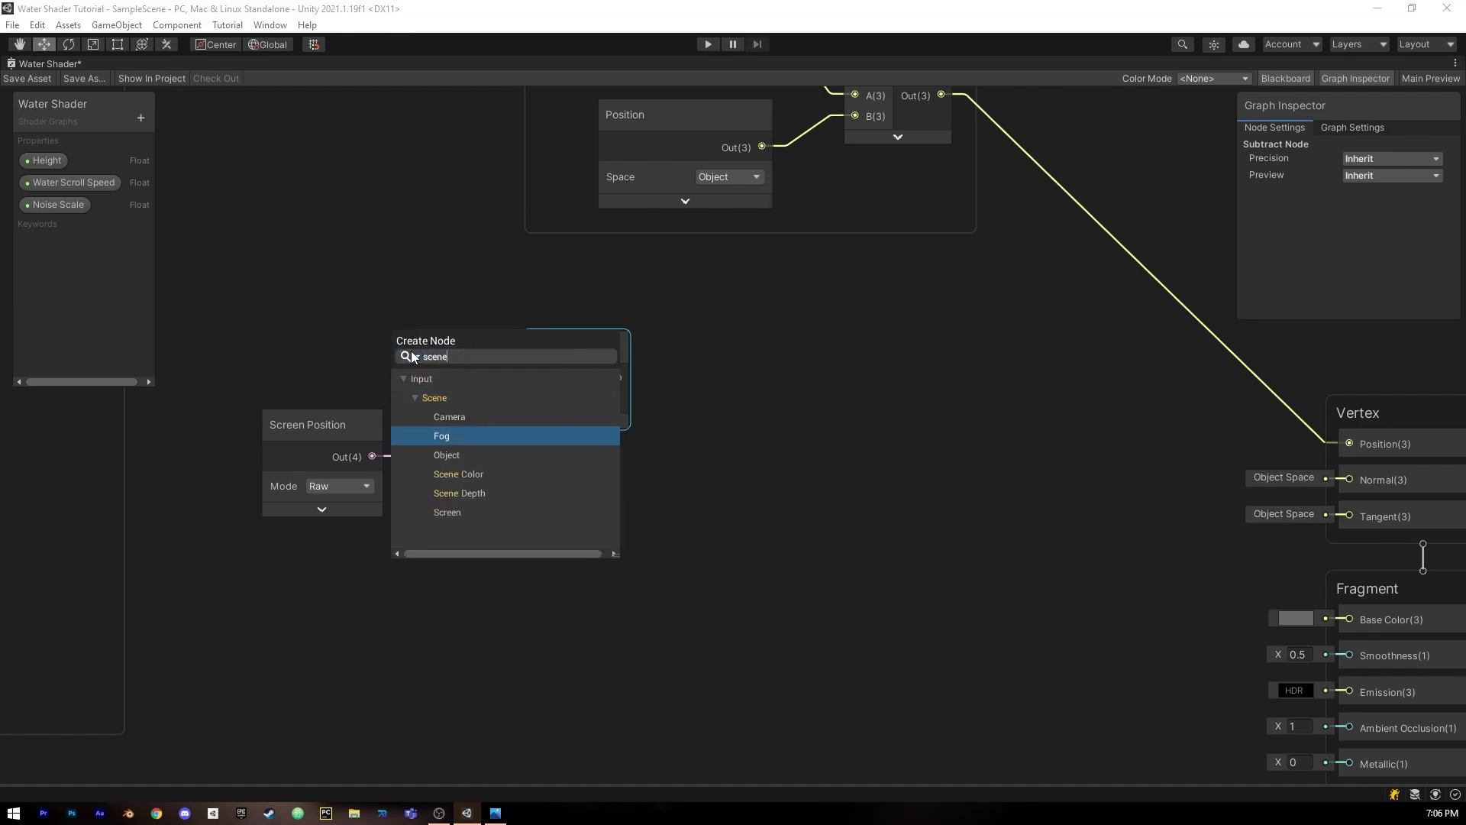
key("Return")
left_click_drag(435, 358, 536, 379)
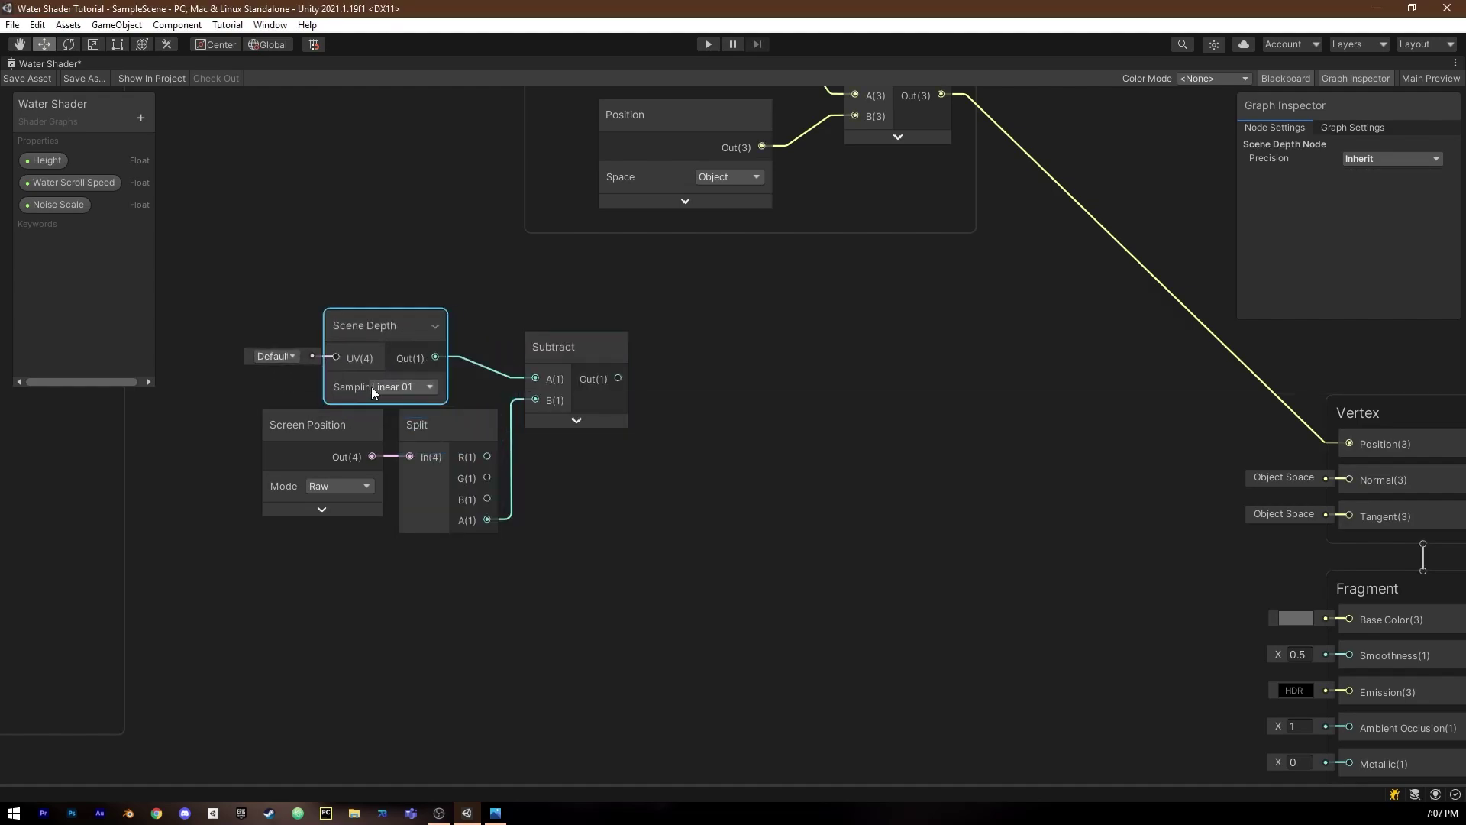
Set the Scene Depth sampling to Eye and move the node closer to Subtract.
left_click(404, 387)
left_click(416, 439)
left_click_drag(370, 330, 414, 328)
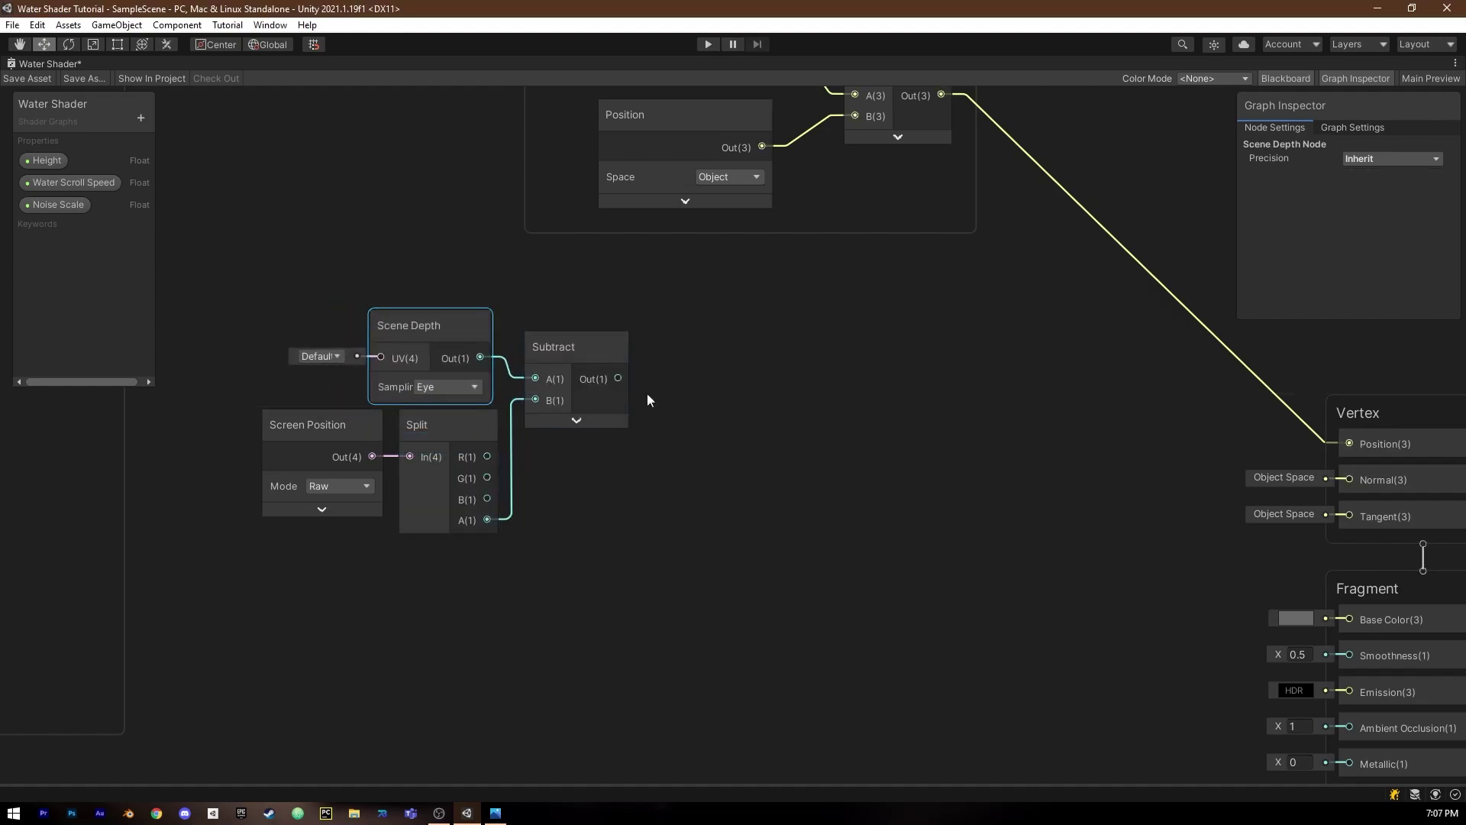
Create a Divide node with the Subtract output in its A input.
left_click_drag(618, 378, 719, 355)
type("divid")
key("Return")
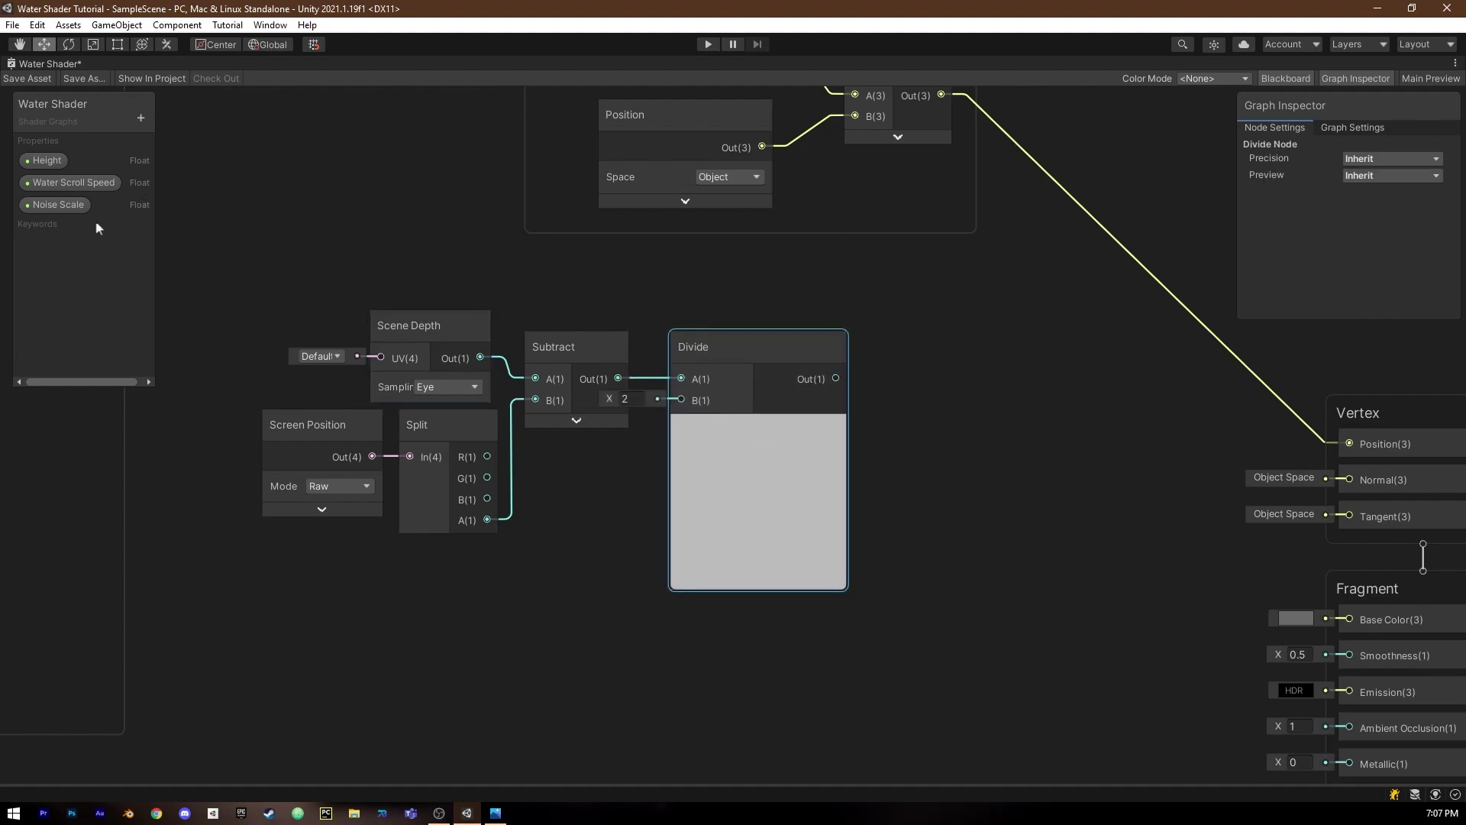
Add a Float property named Depth FAde, connect it to the Divide node's B input and collapse the Divide preview.
left_click(65, 205)
left_click(140, 117)
left_click(177, 131)
type("Depth FAde")
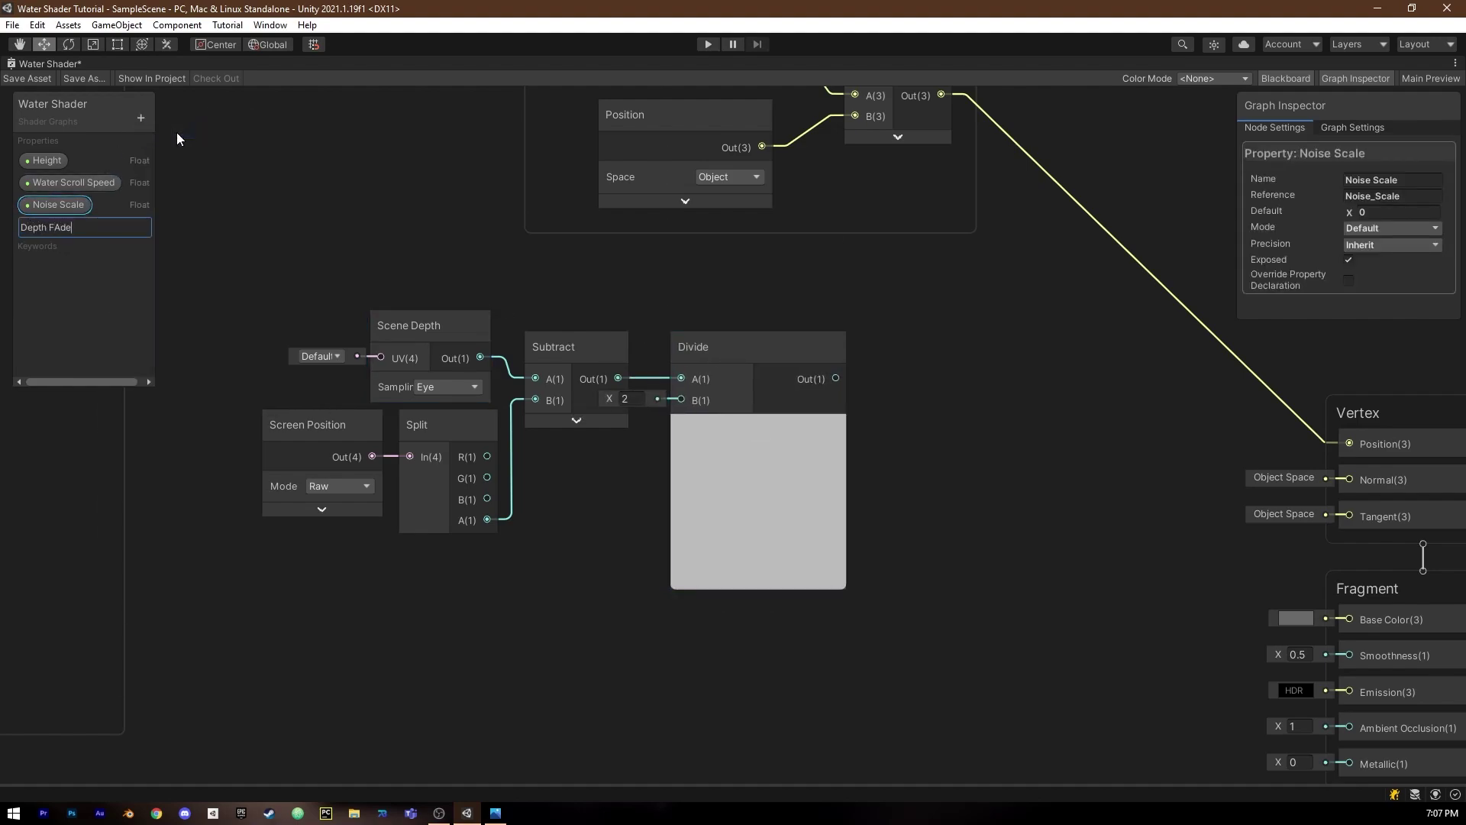
key("Return")
left_click_drag(73, 227, 551, 456)
left_click_drag(621, 459, 681, 400)
left_click(732, 424)
Create a Saturate node fed by the Divide output and collapse its preview.
left_click_drag(744, 359, 796, 443)
type("sat")
key("Return")
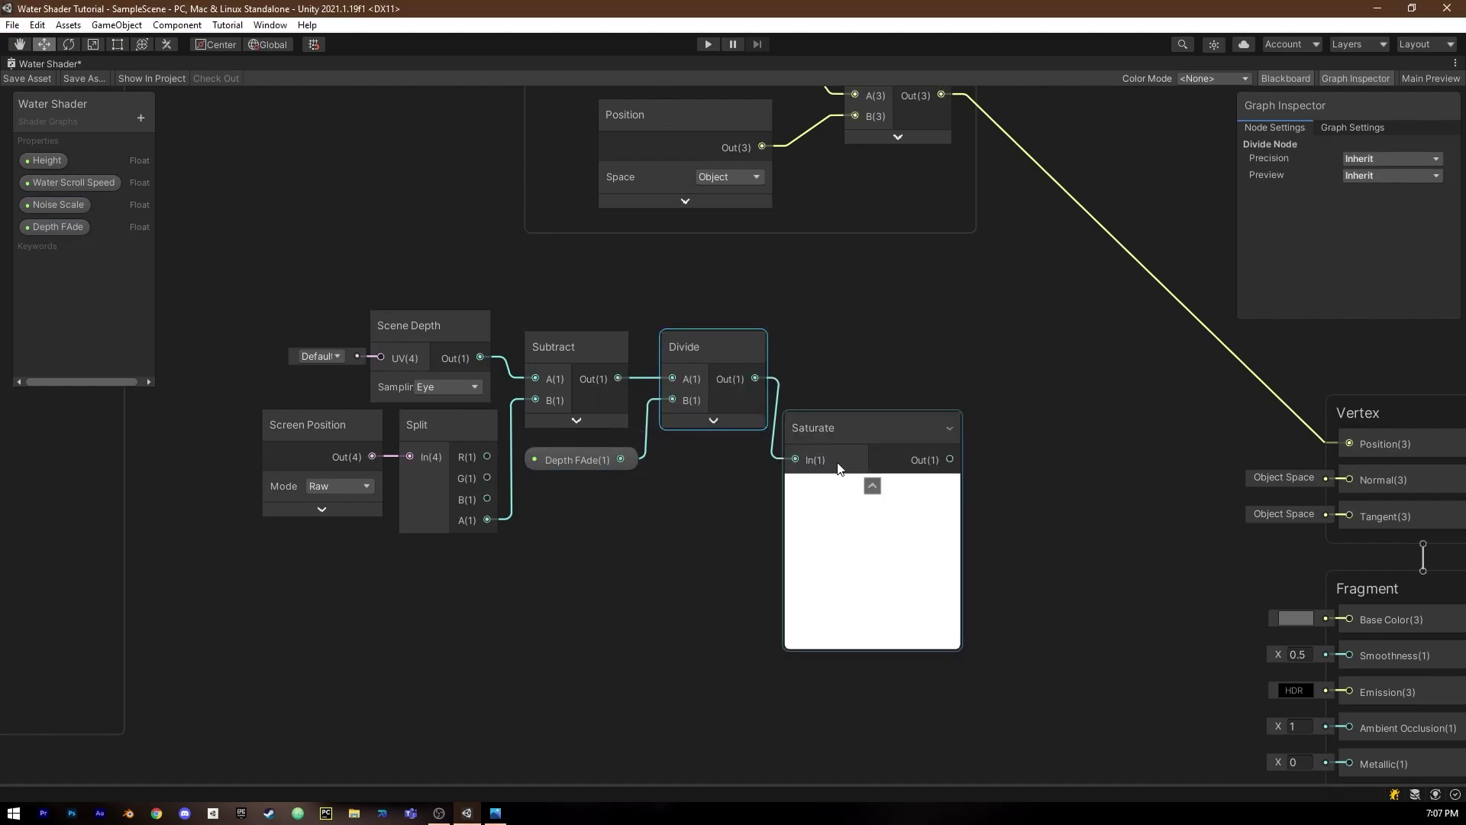
left_click(872, 486)
left_click_drag(882, 456, 920, 443)
type("lerp")
key("Return")
left_click(965, 433)
key("Delete")
Create a Lerp node with the Saturate output in its T input and place it beside Saturate.
type("lerp")
key("Down")
key("Down")
key("Down")
key("Down")
key("Down")
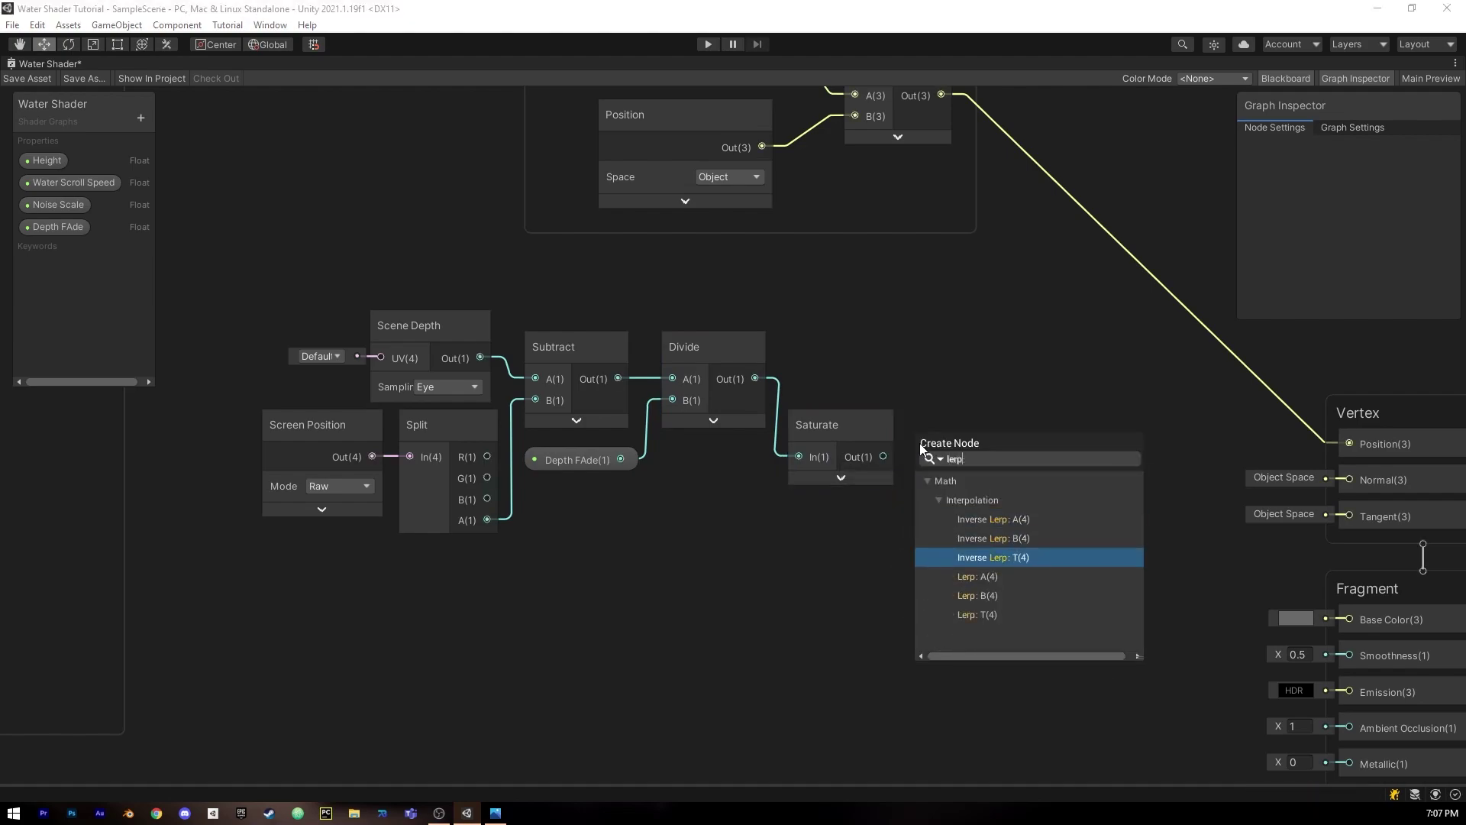
key("Return")
left_click_drag(968, 381, 981, 322)
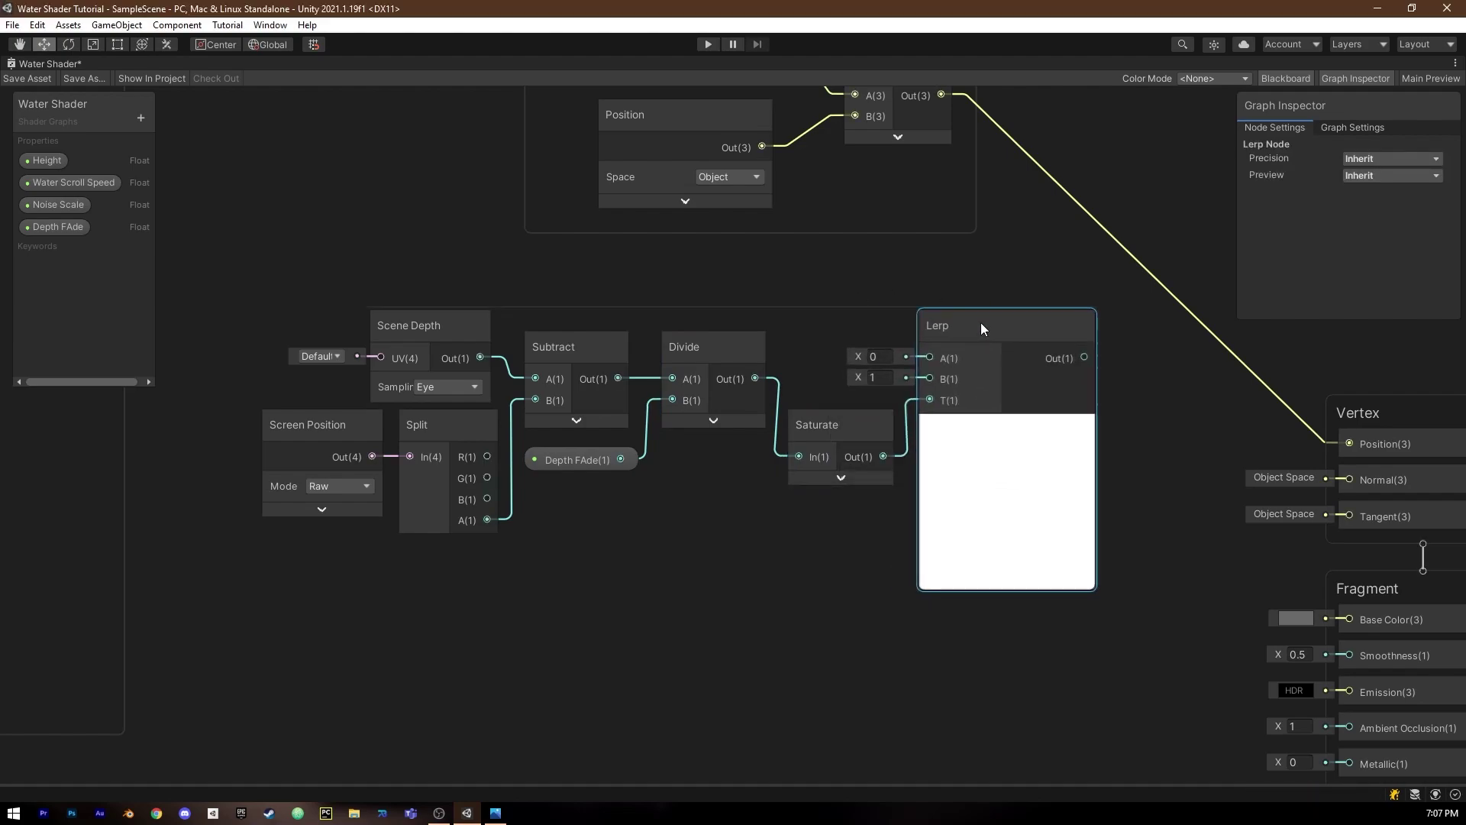
Add two Color properties named deep and Shallow.
left_click(140, 118)
left_click(183, 196)
type("deep")
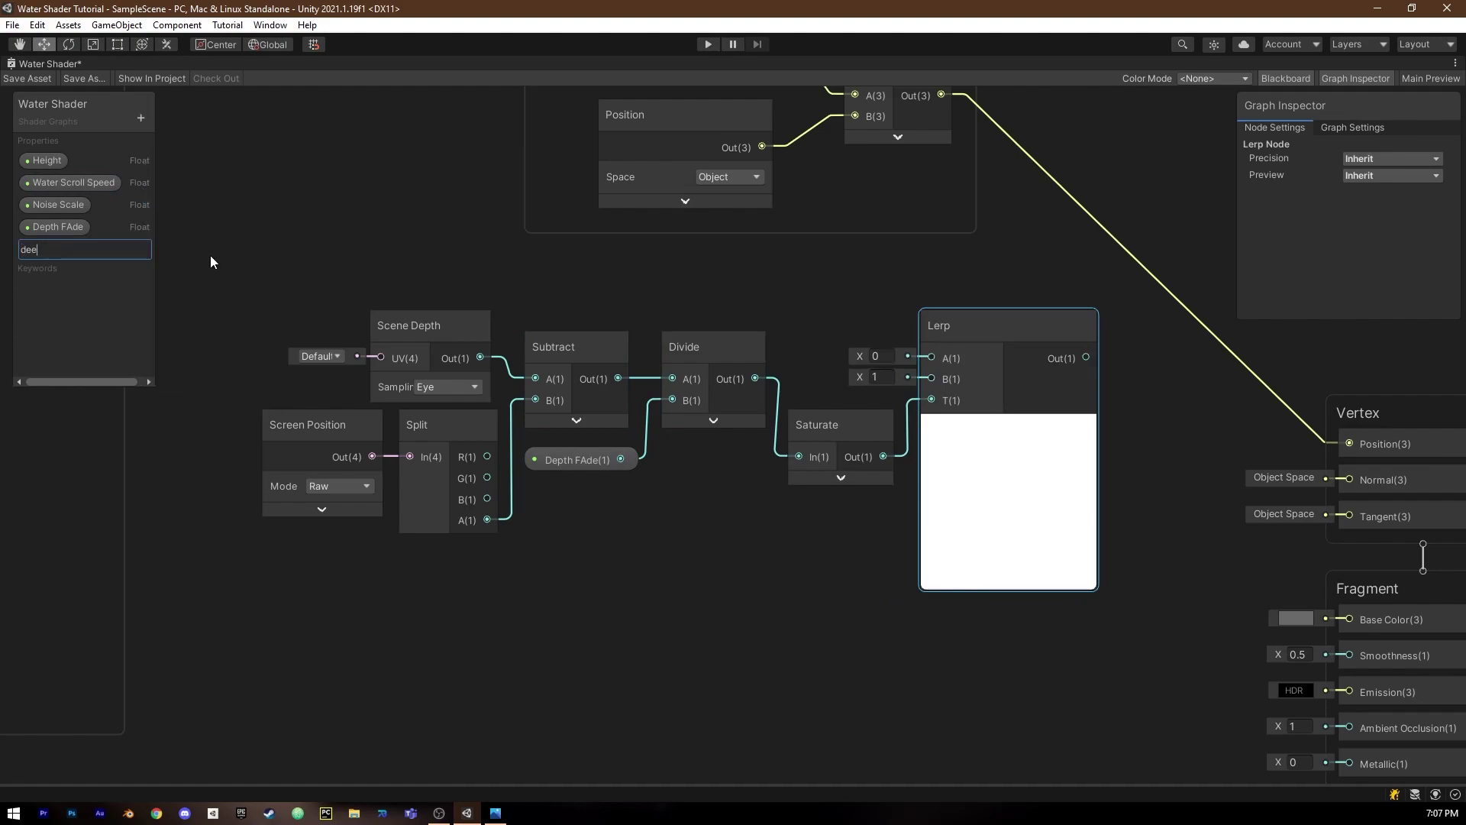
key("Return")
left_click(140, 118)
left_click(181, 195)
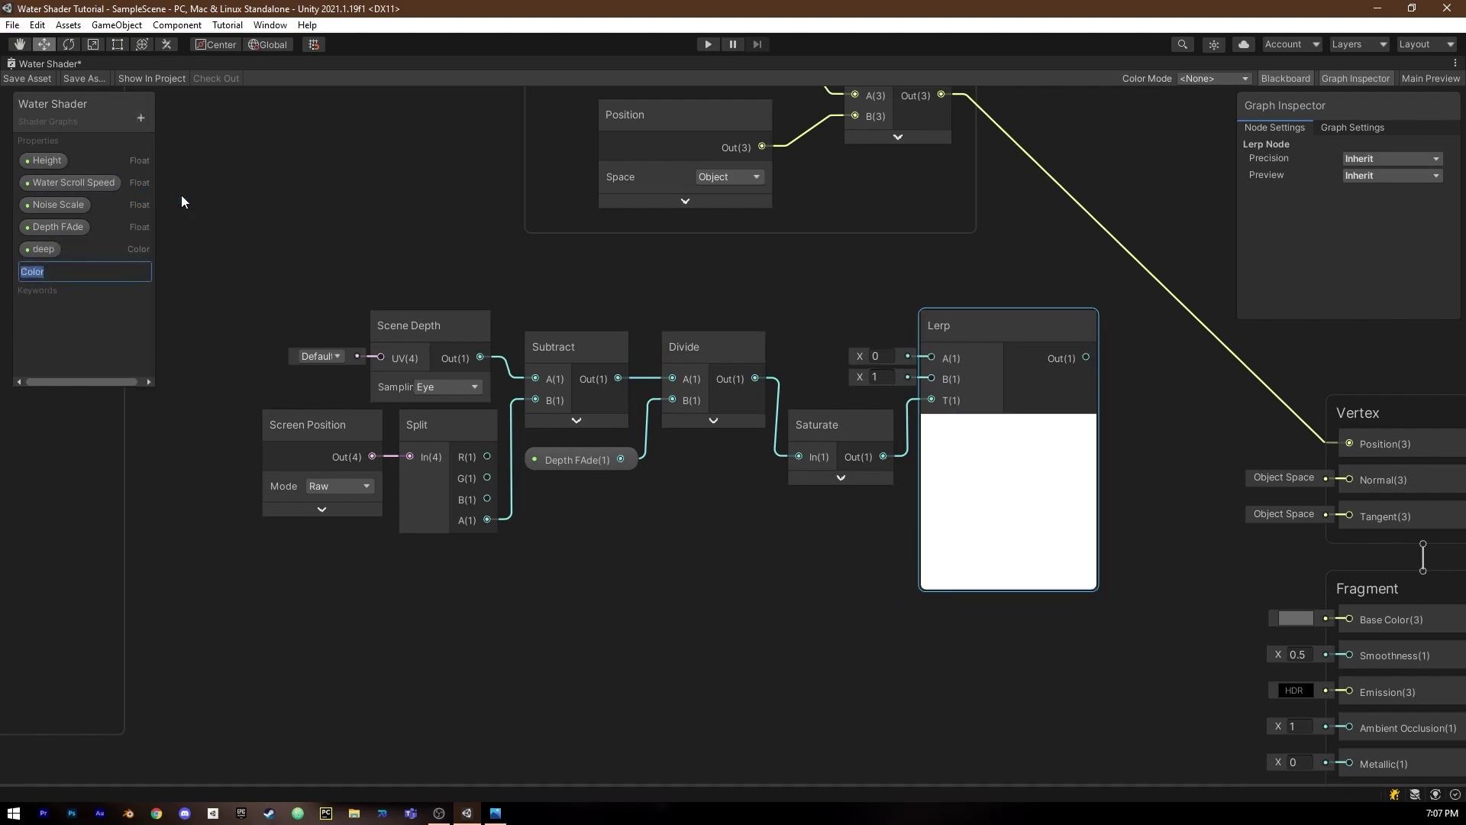
type("Shallow")
key("Return")
Connect Shallow to the Lerp node's B input and deep to its A input, and collapse the Lerp preview.
left_click_drag(52, 276, 895, 382)
left_click_drag(43, 271, 855, 346)
left_click(1009, 424)
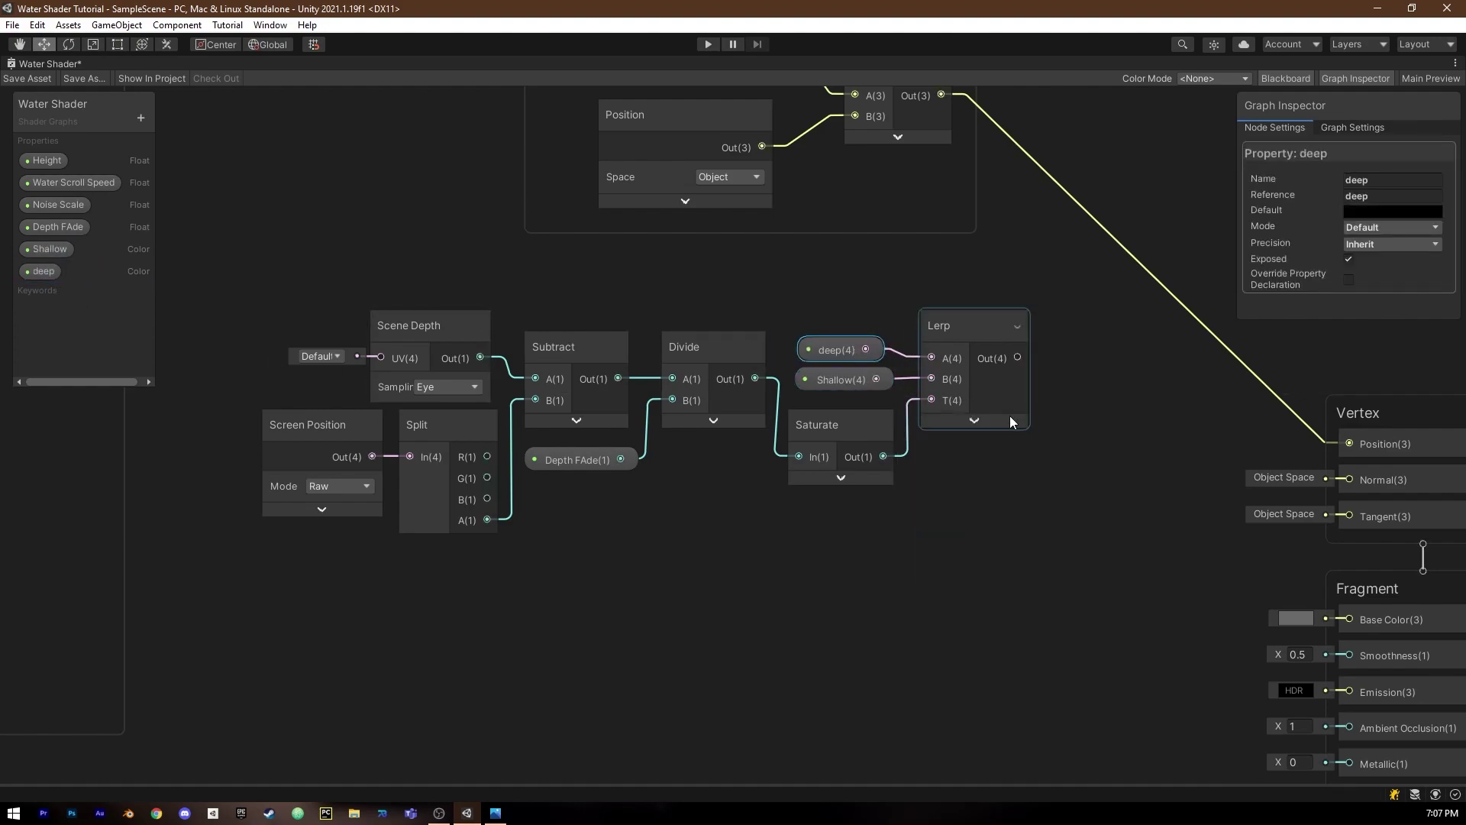
Connect the Lerp output to the Fragment Base Color input.
middle_click_drag(1017, 388, 836, 433)
left_click_drag(836, 403, 1168, 664)
middle_click_drag(826, 450, 921, 441)
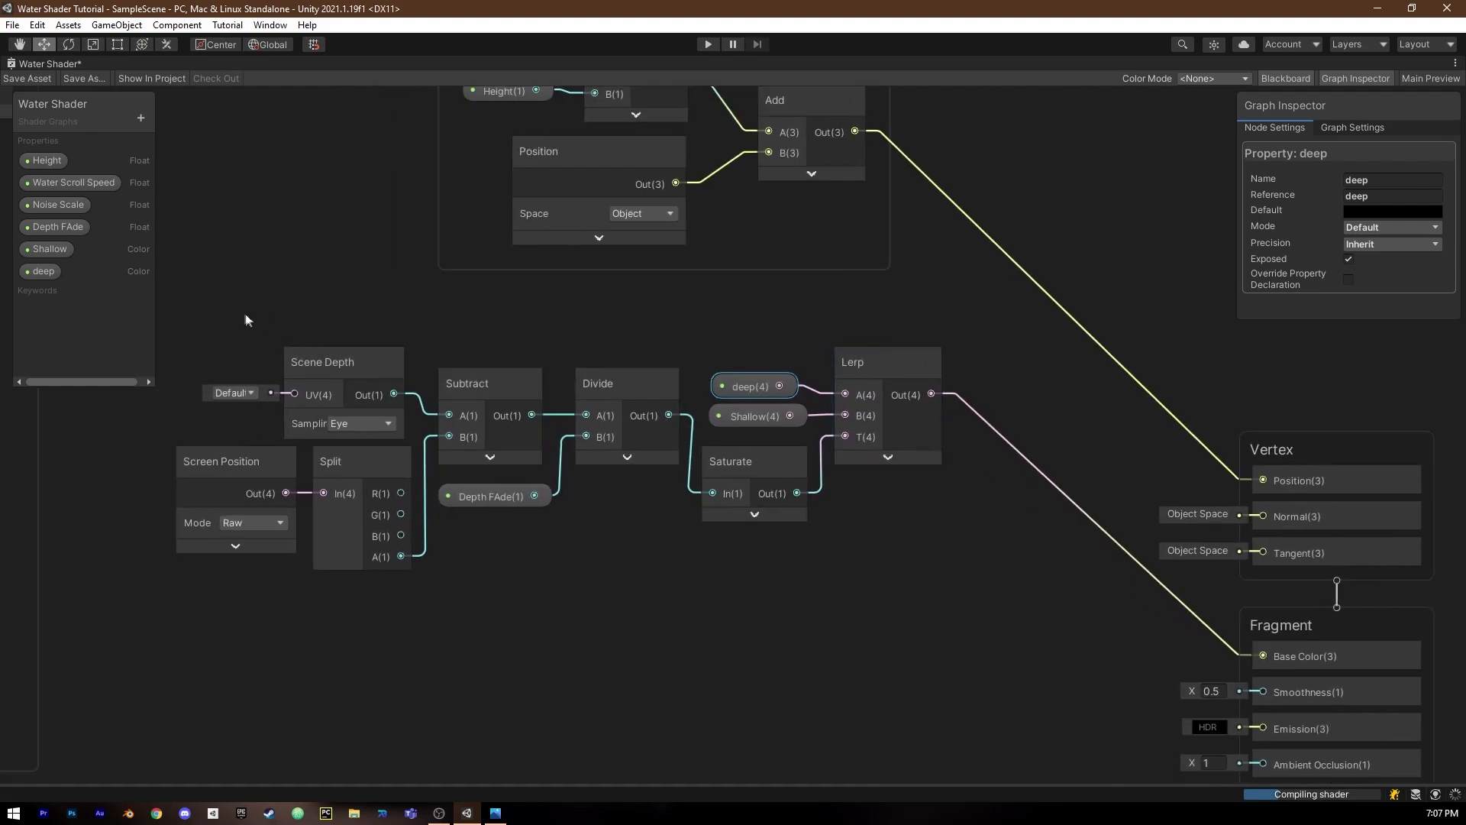
Group the depth, Divide, Saturate and Lerp nodes under the title depth color and move the group down slightly.
left_click_drag(200, 313, 904, 610)
right_click(883, 386)
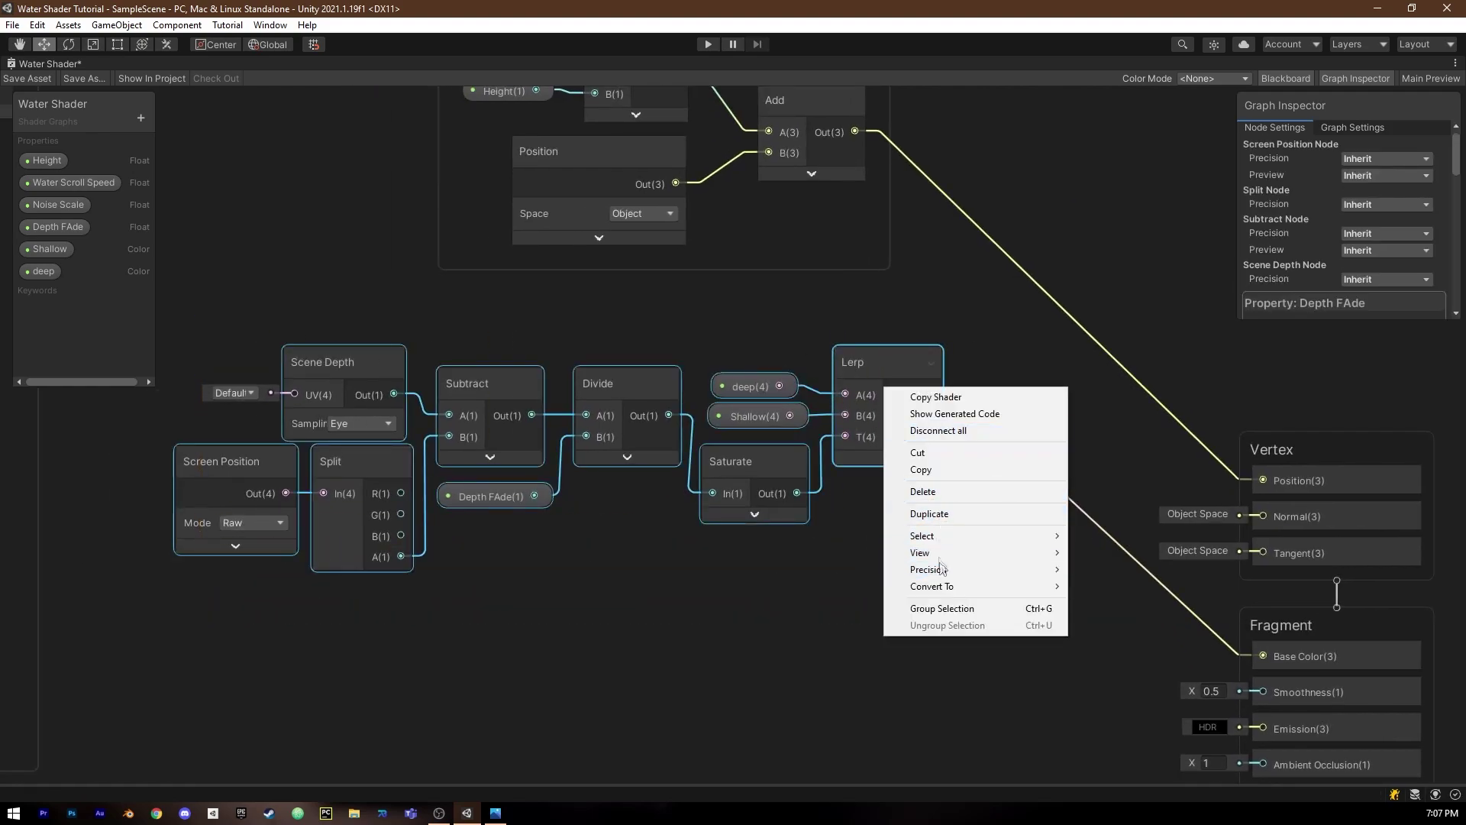
left_click(949, 608)
type("depth color")
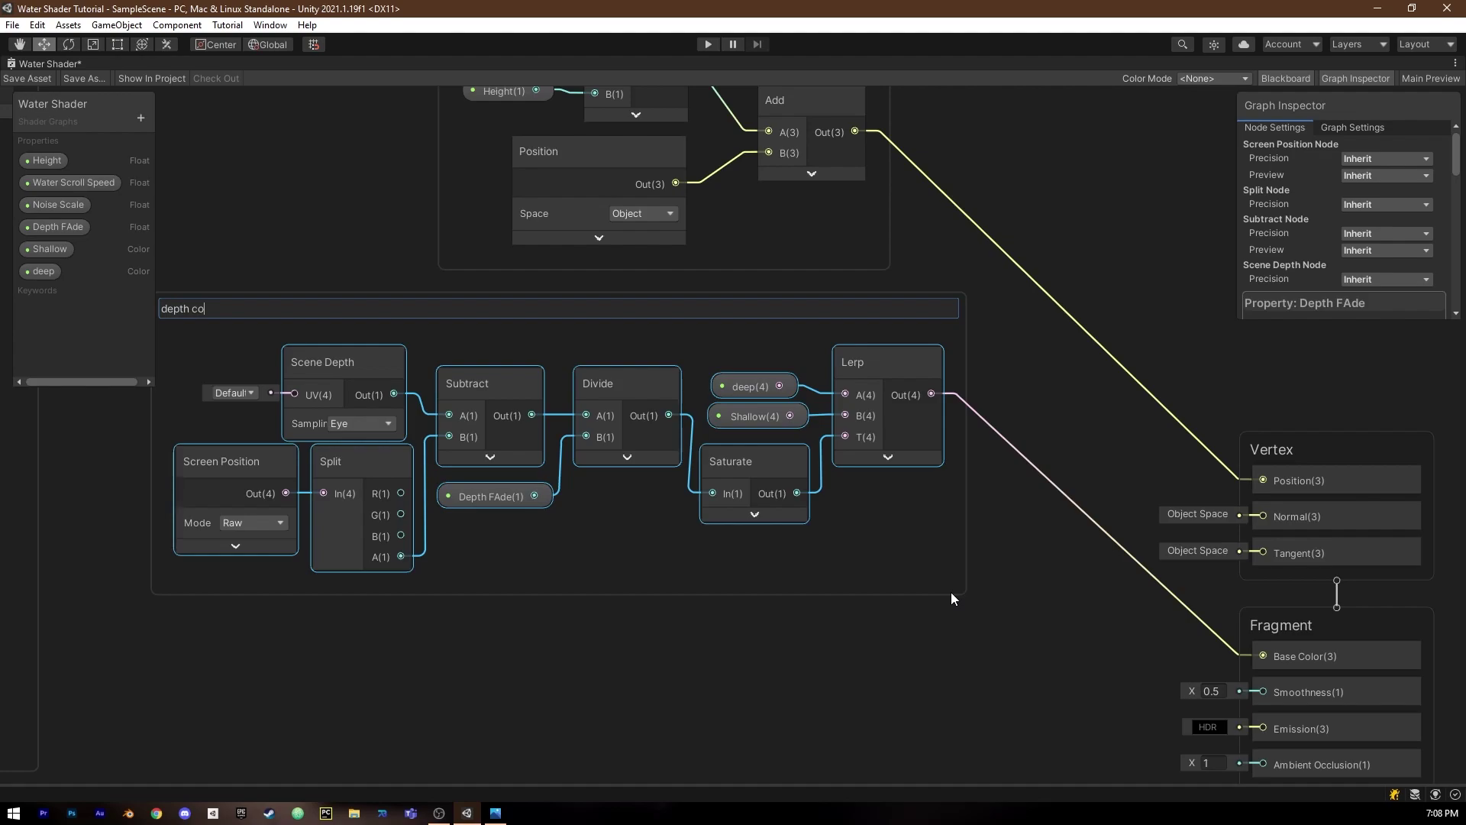
key("Return")
left_click_drag(506, 295, 488, 360)
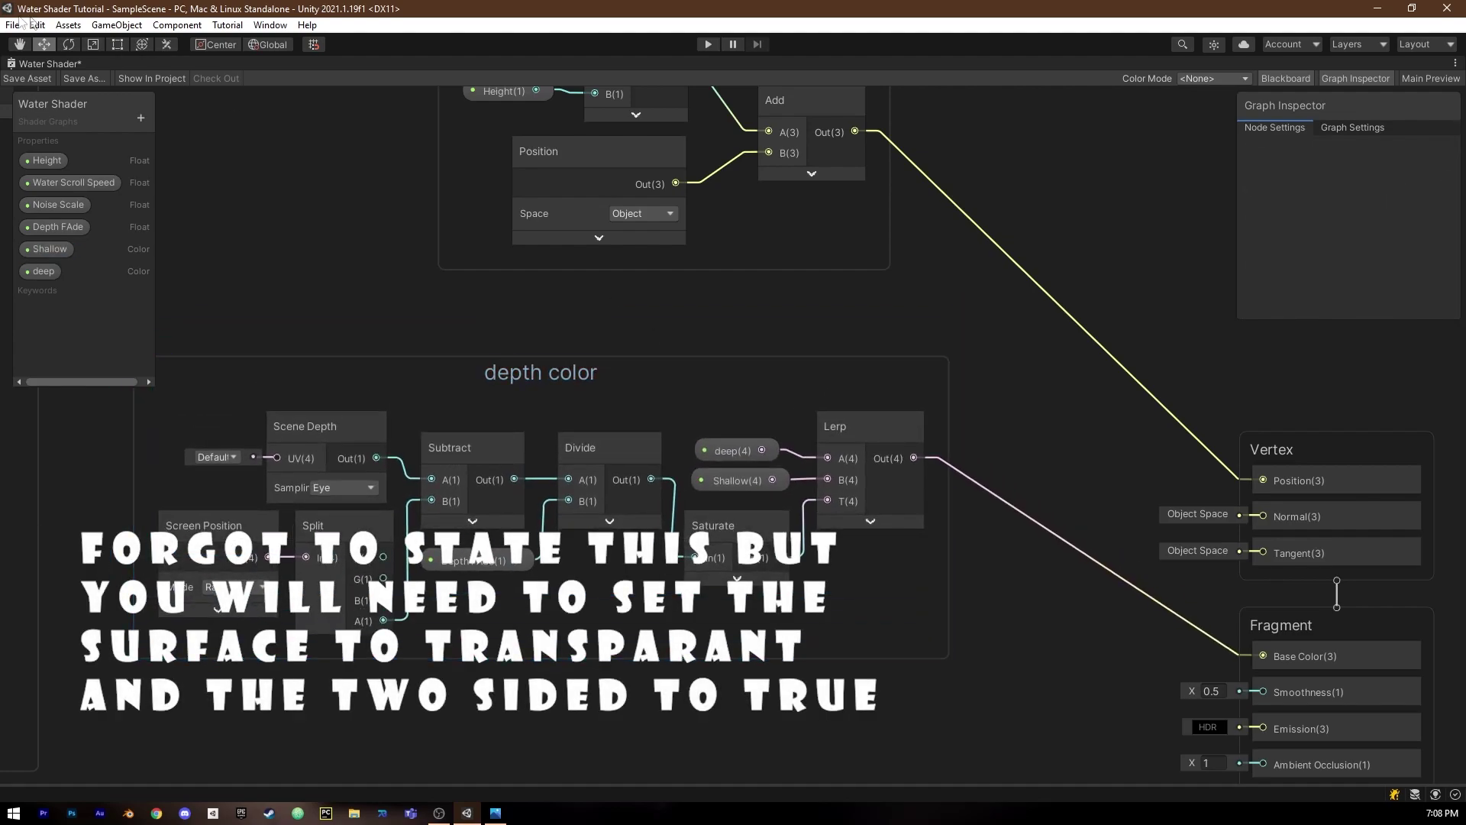
Open and enlarge the graph-wide settings, and set the Universal target's Surface to Transparent.
left_click(1328, 127)
left_click_drag(1238, 183, 1098, 214)
left_click_drag(1250, 327, 1252, 519)
left_click(1298, 288)
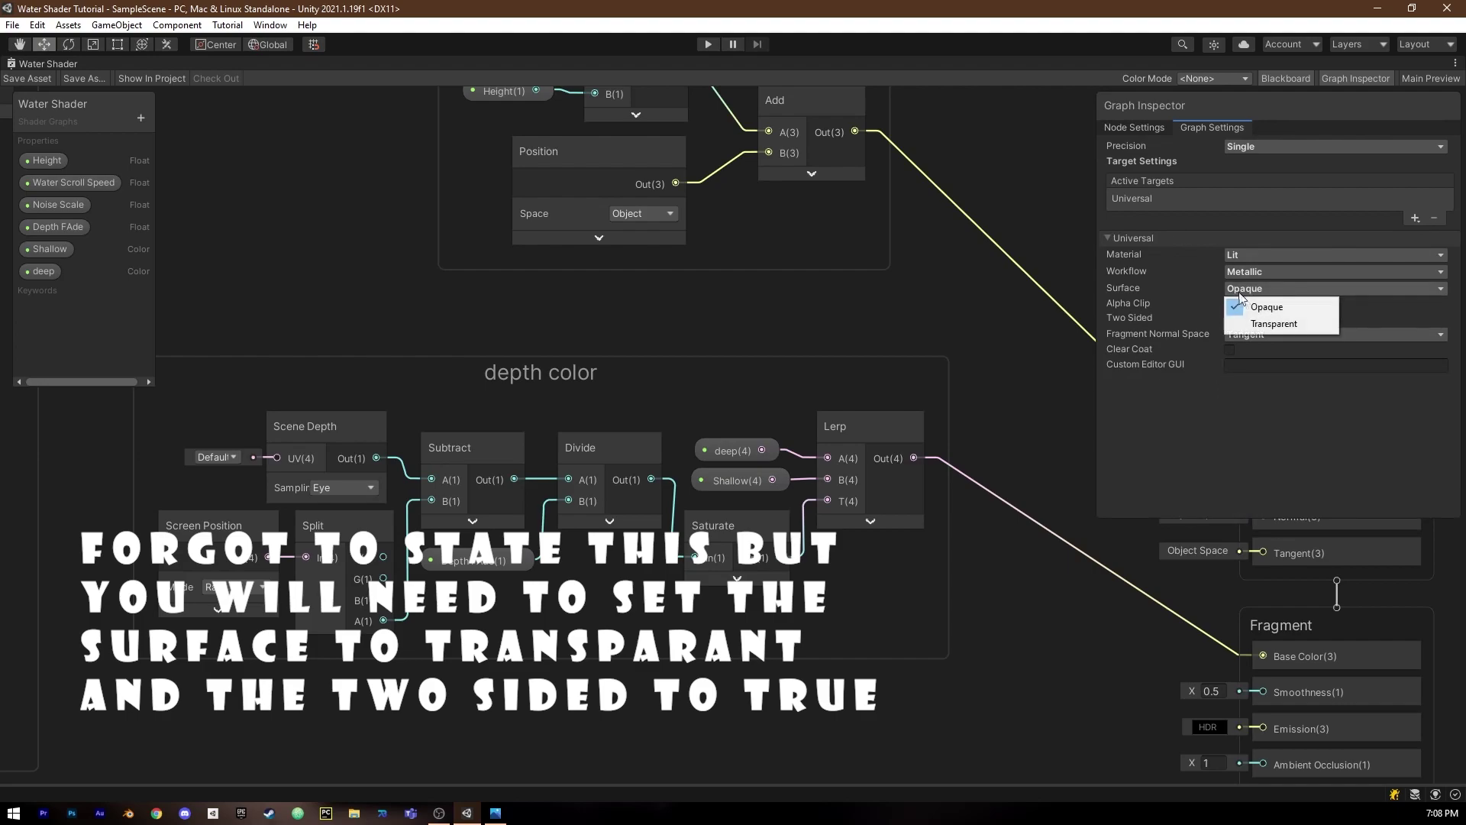
left_click(1271, 323)
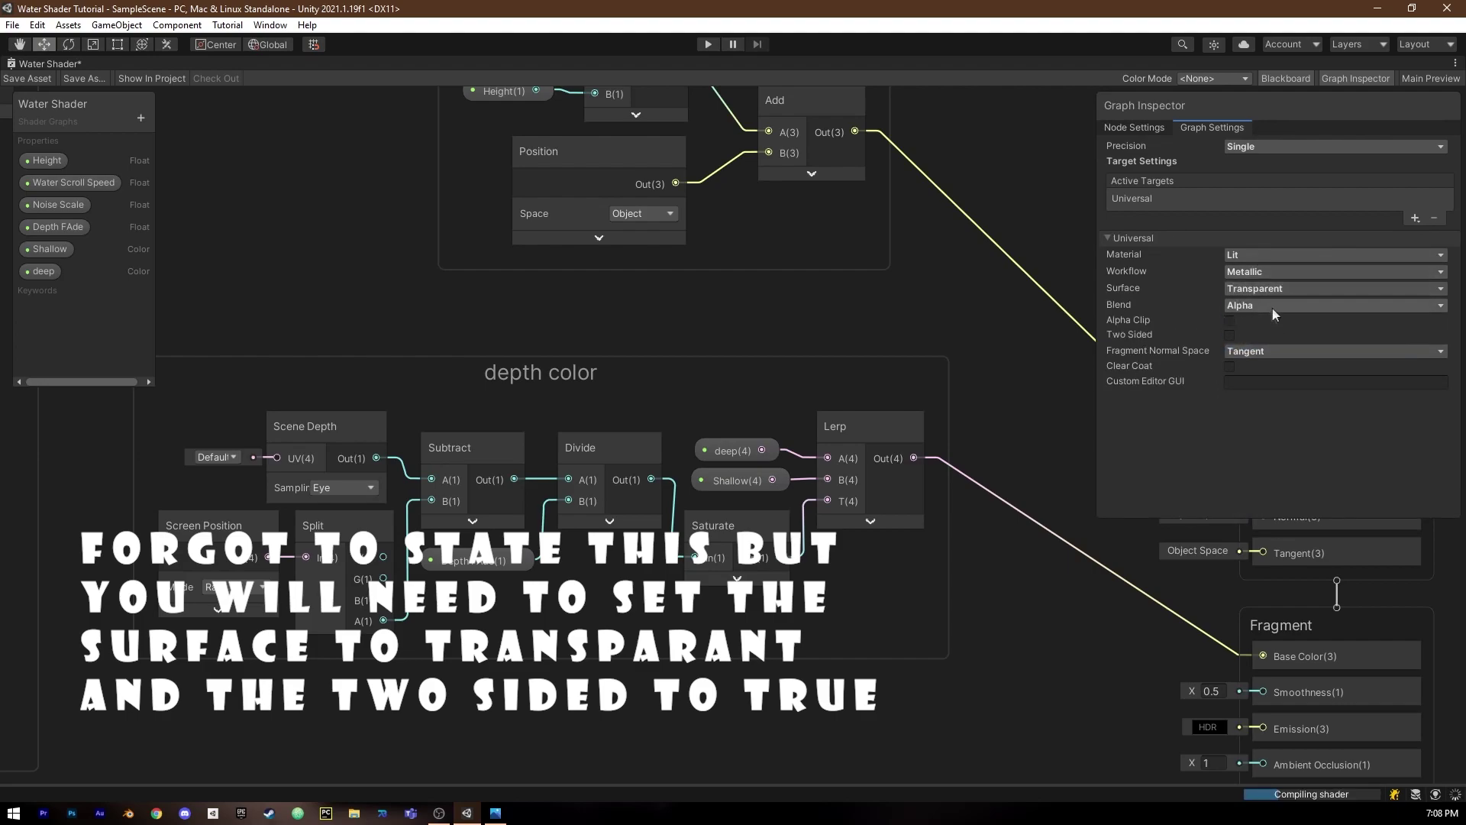
Turn on Two Sided for the Universal target and shrink the settings window to uncover the graph.
left_click(1229, 334)
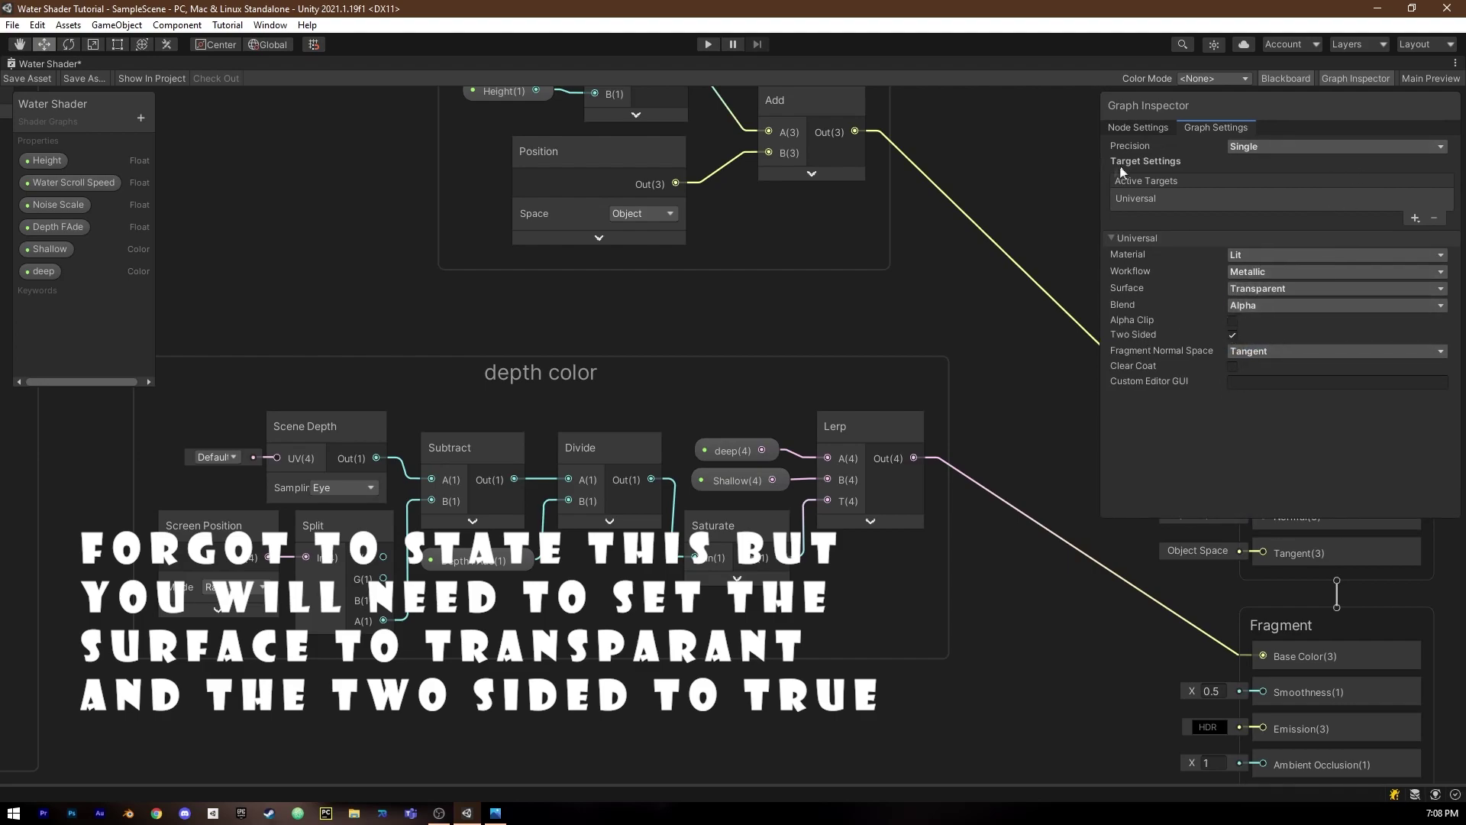
left_click_drag(1099, 172, 1221, 174)
left_click_drag(1302, 517, 1302, 269)
Split the depth color Lerp output, move the Fragment Alpha block beneath Base Color, and connect the Split's A output to Alpha.
middle_click_drag(935, 540, 922, 304)
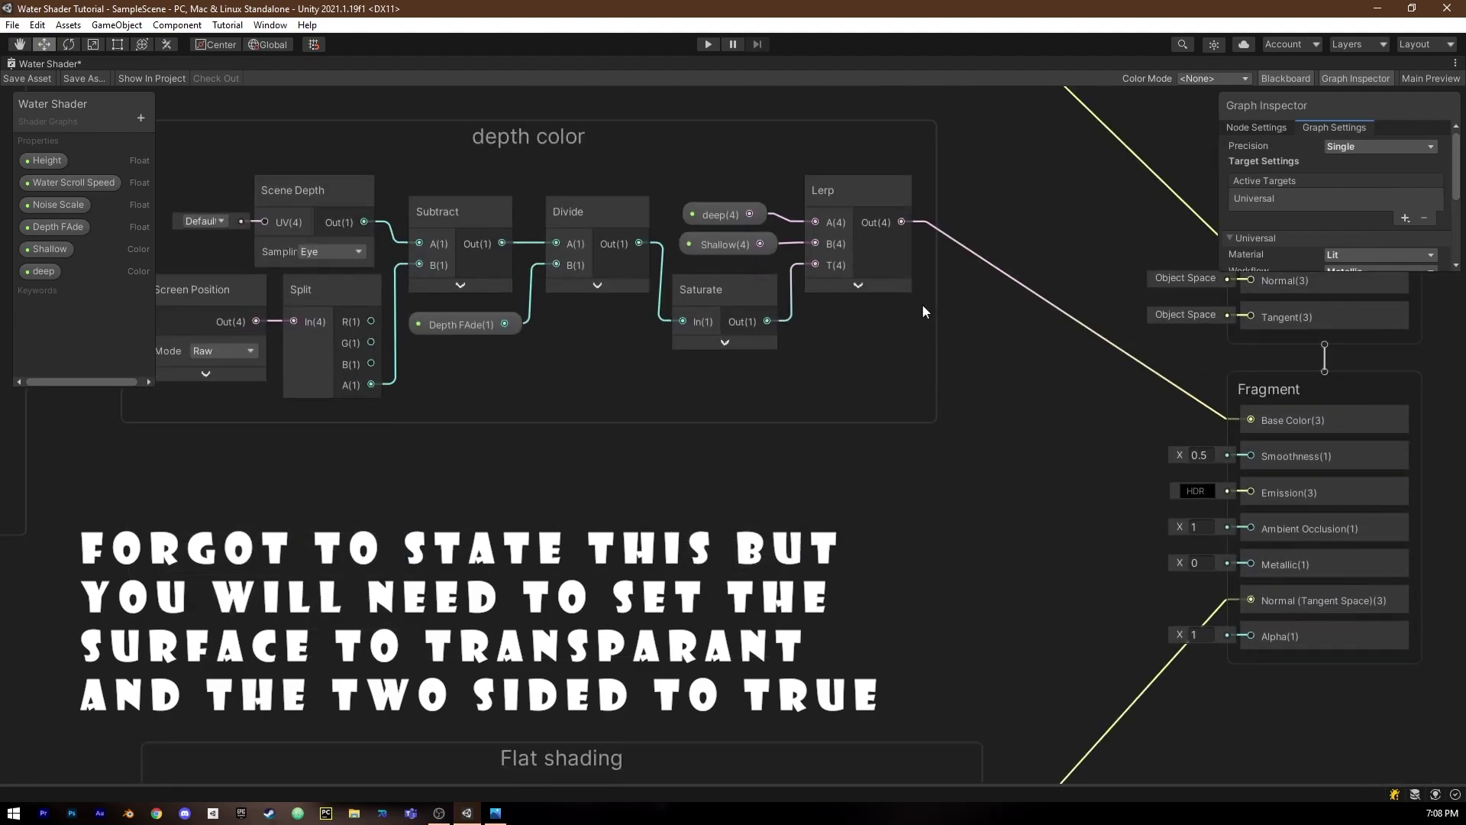
key("space")
type("split")
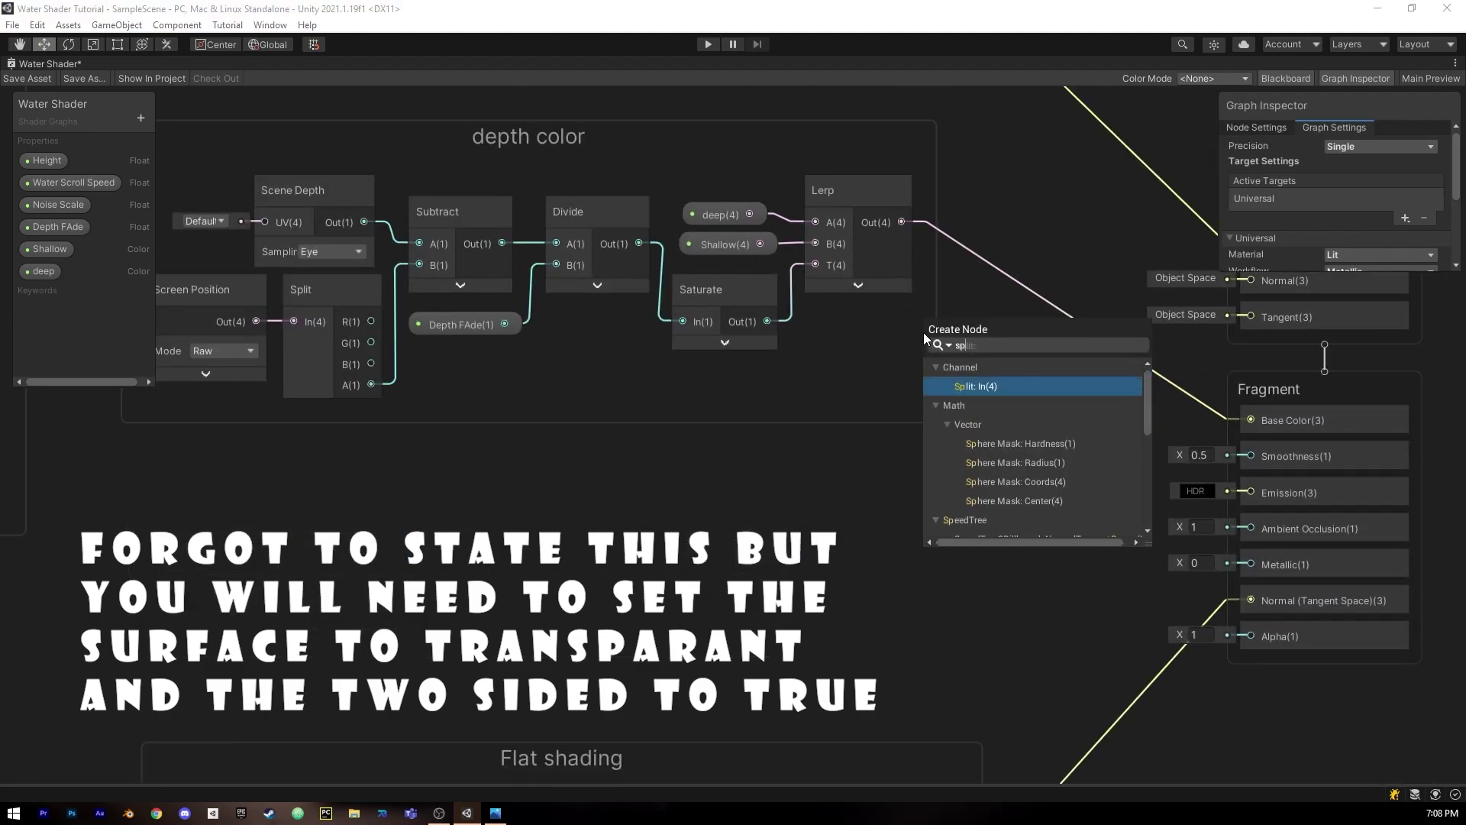
key("Return")
mouse_move(1298, 636)
left_mouse_down()
mouse_move(1285, 444)
mouse_move(1307, 442)
left_mouse_up()
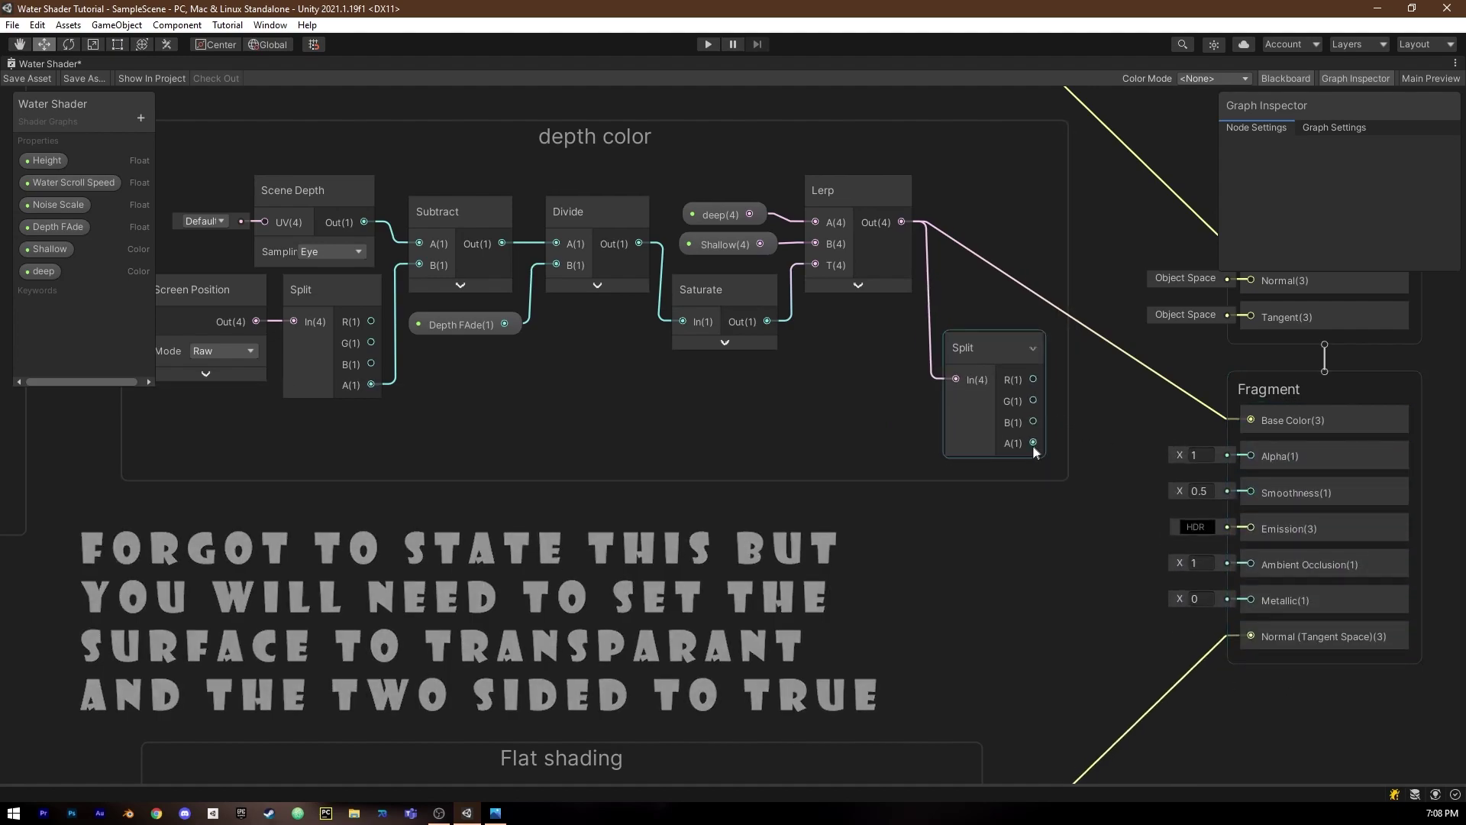
left_click_drag(1032, 443, 1250, 455)
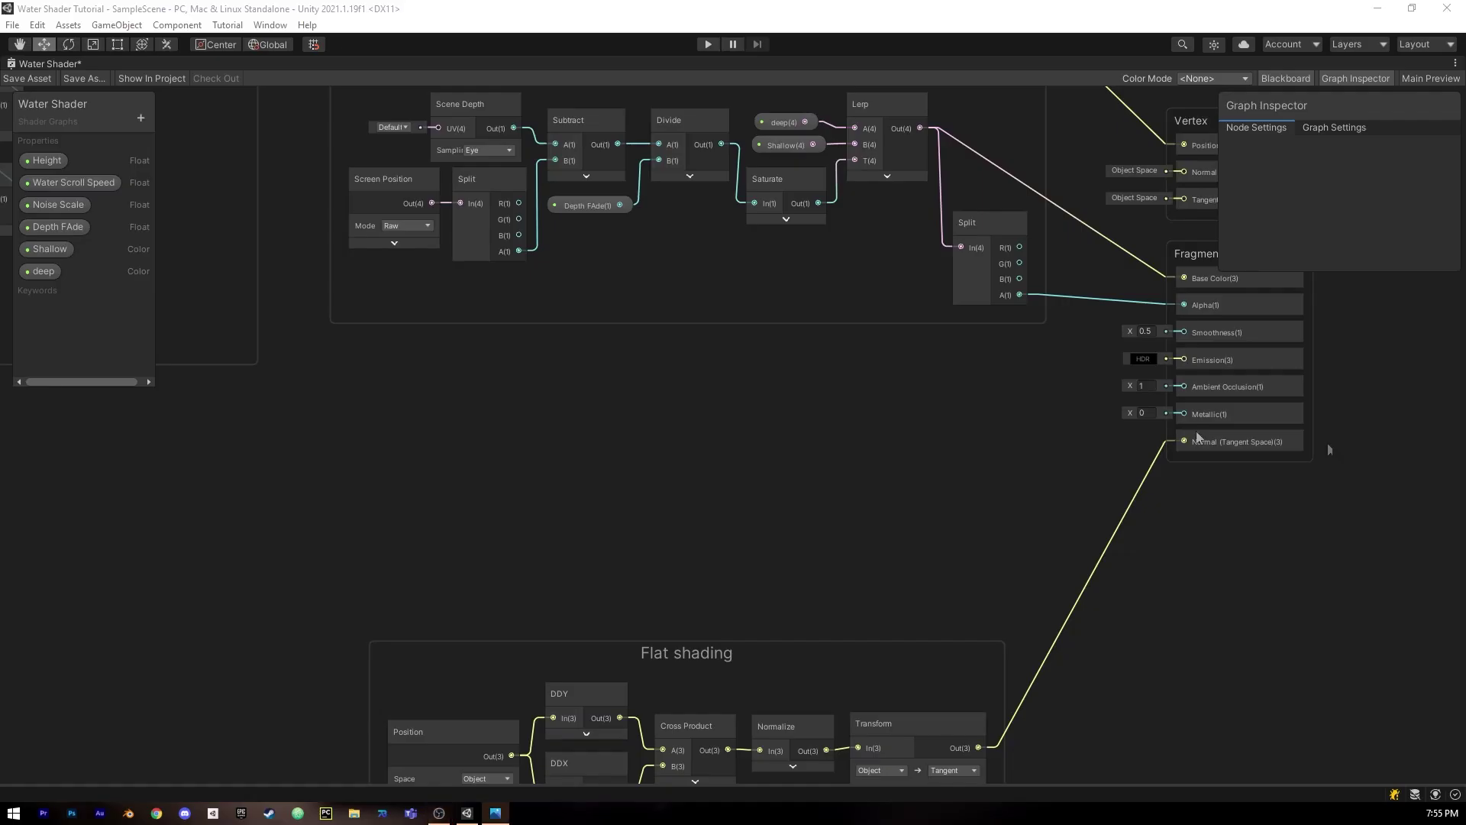
Duplicate the Scene Depth, Screen Position, Split, Subtract, Divide and Depth FAde nodes and place the copies below the depth color group.
left_click_drag(320, 217, 675, 388)
key("ctrl+c")
key("ctrl+v")
left_click_drag(493, 583, 592, 545)
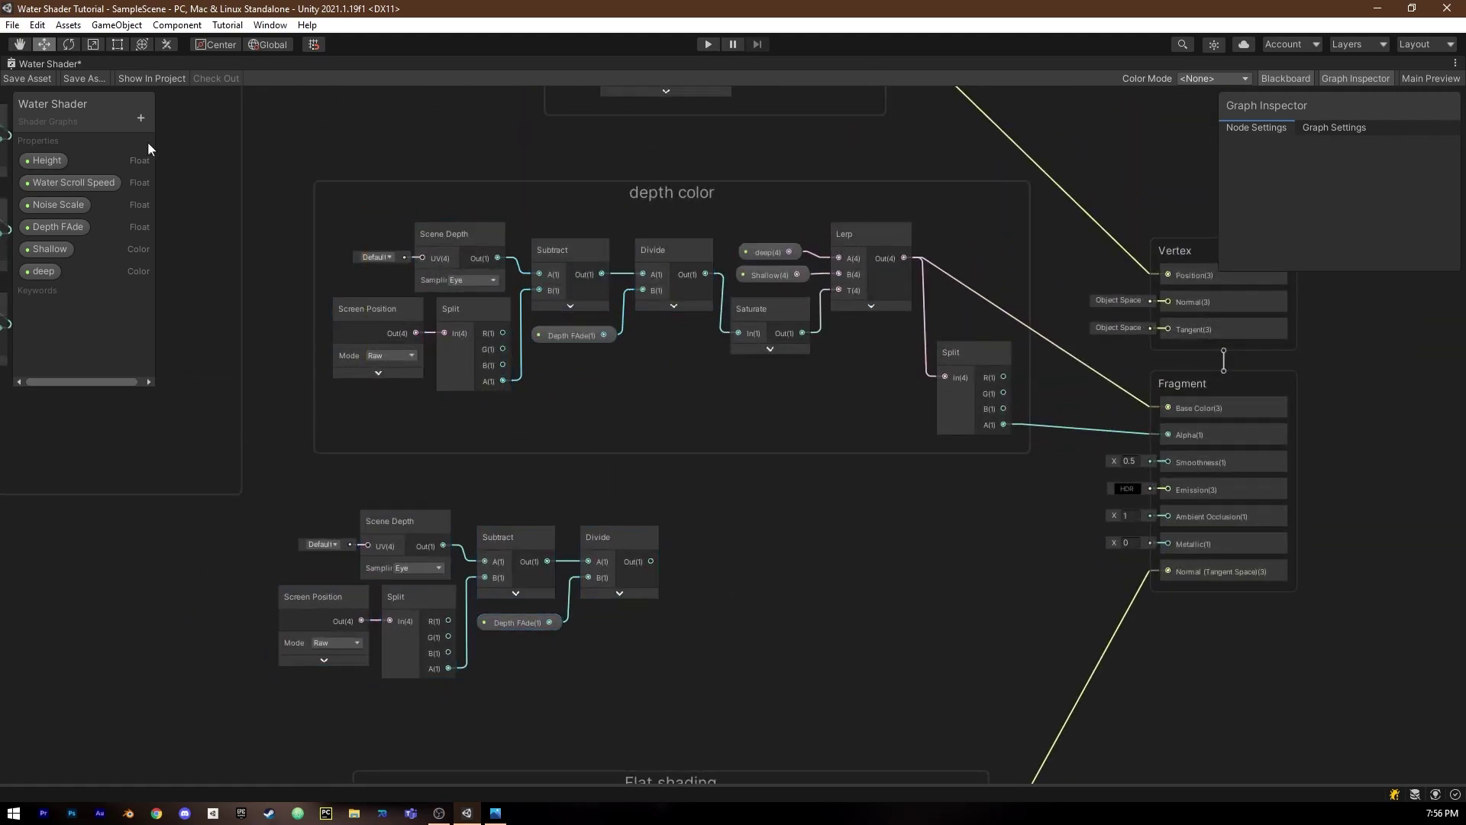
Add a Float property named Foam Width to the shader.
left_click(140, 117)
left_click(168, 223)
type("Foam Width")
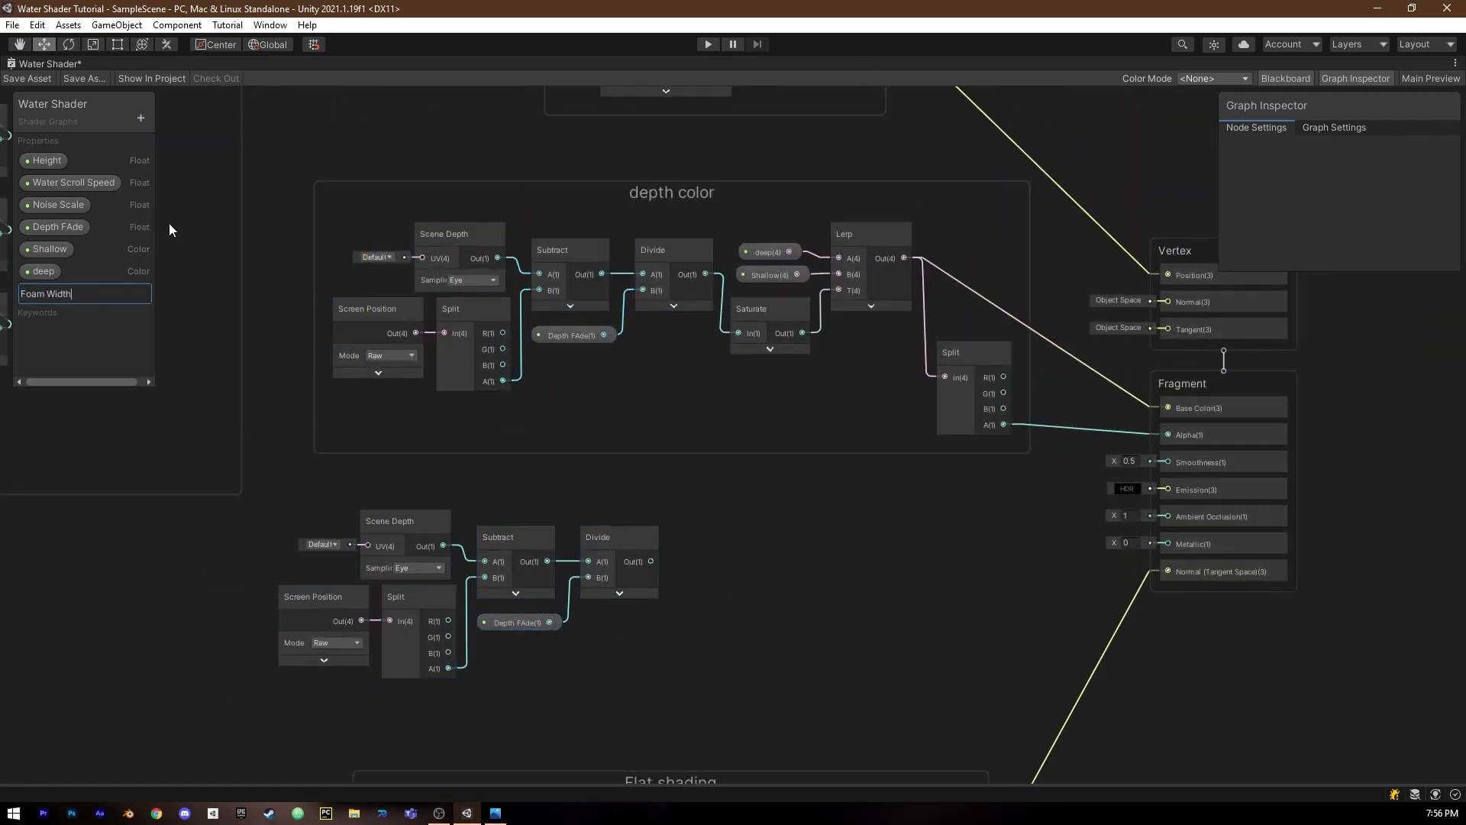
key("Return")
Replace the copied Depth FAde node with Foam Width on the copied Divide's B input, and save the shader asset.
left_click_drag(58, 293, 494, 646)
left_click(518, 622)
key("Delete")
left_click_drag(537, 655, 535, 649)
left_click_drag(572, 590, 588, 578)
left_click(27, 79)
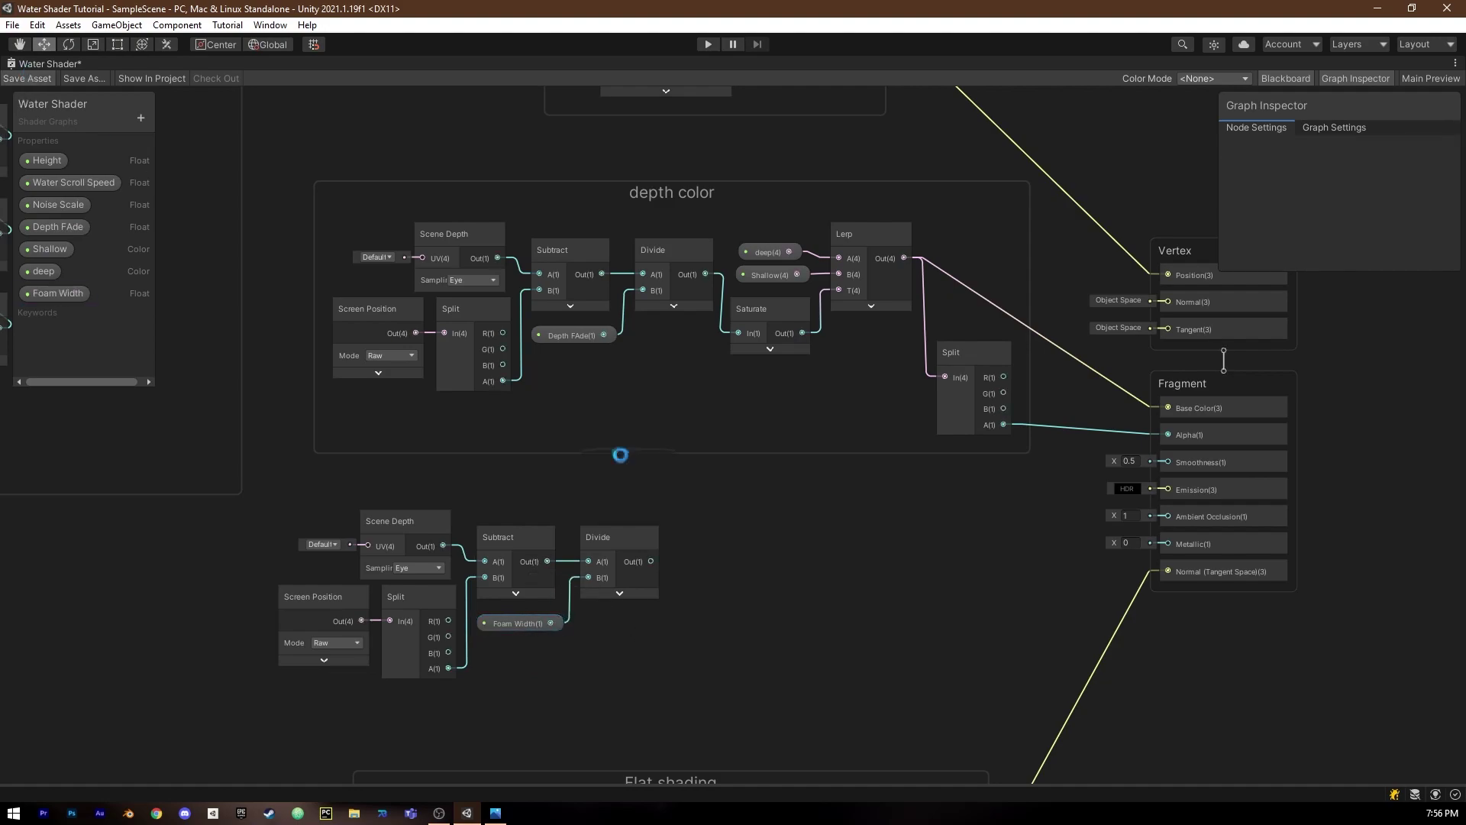
Create an Add node beside the copied Divide node and connect the Divide output to it.
middle_click_drag(642, 458, 542, 481)
type("add")
key("Return")
left_click_drag(551, 584, 594, 559)
left_click(589, 542)
key("Delete")
Add a Noise Sub Graph node, collapse its preview, and move it beside the copied depth nodes.
right_click(517, 528)
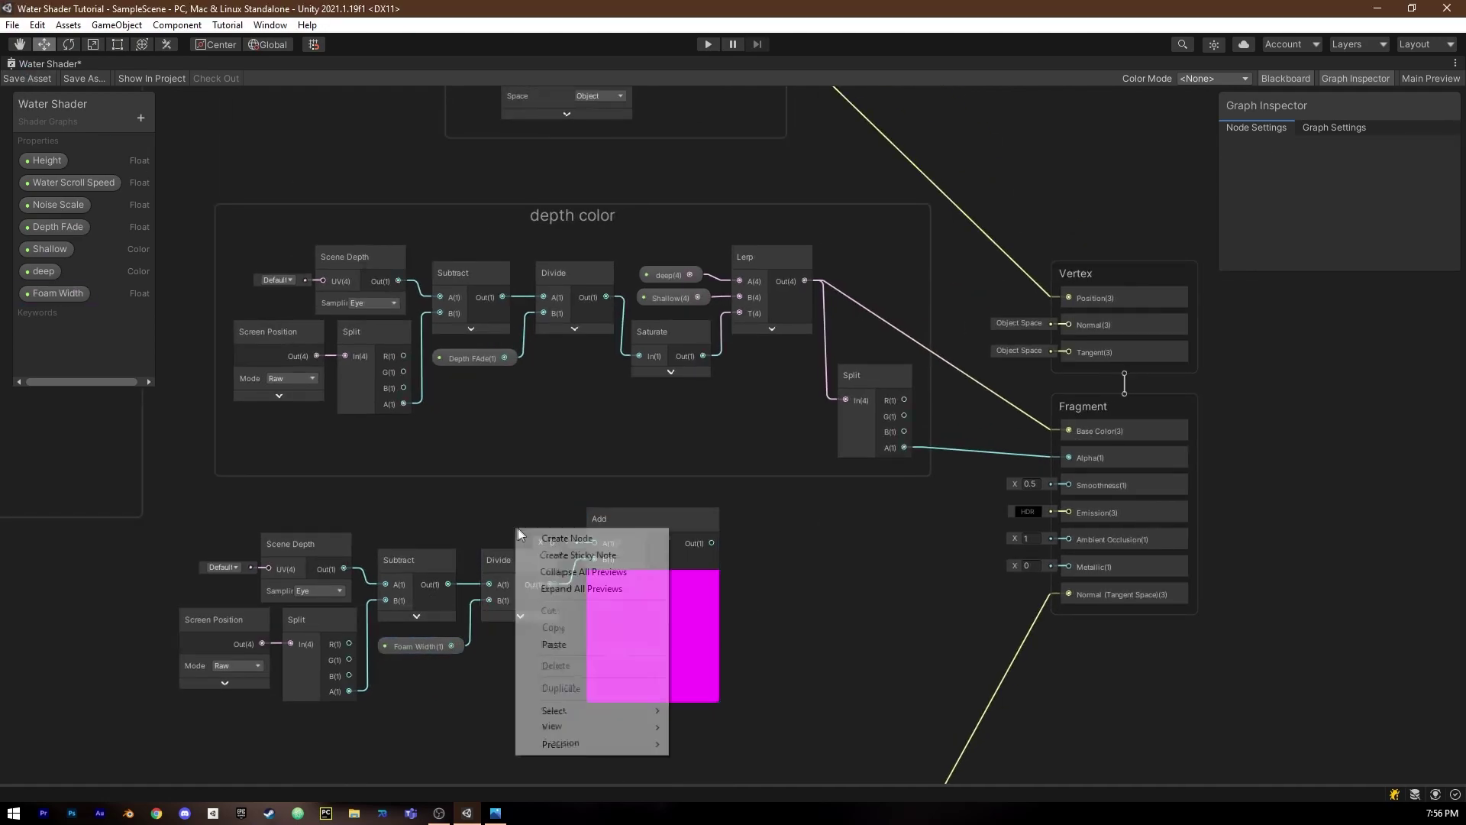
left_click(529, 531)
type("noise")
key("Down")
key("Down")
key("Down")
key("Down")
key("Down")
key("Down")
key("Down")
key("Down")
key("Return")
left_click(584, 630)
left_click_drag(559, 616, 144, 624)
Connect the Noise Sub Graph to the Add node's A input and Divide to B, and place the noise node above the copied nodes.
scroll(449, 544, "down", 2)
right_click(408, 468)
left_click(475, 751)
left_click_drag(252, 535, 546, 646)
left_click_drag(558, 529, 566, 575)
left_click_drag(132, 623, 383, 529)
scroll(382, 526, "up", 3)
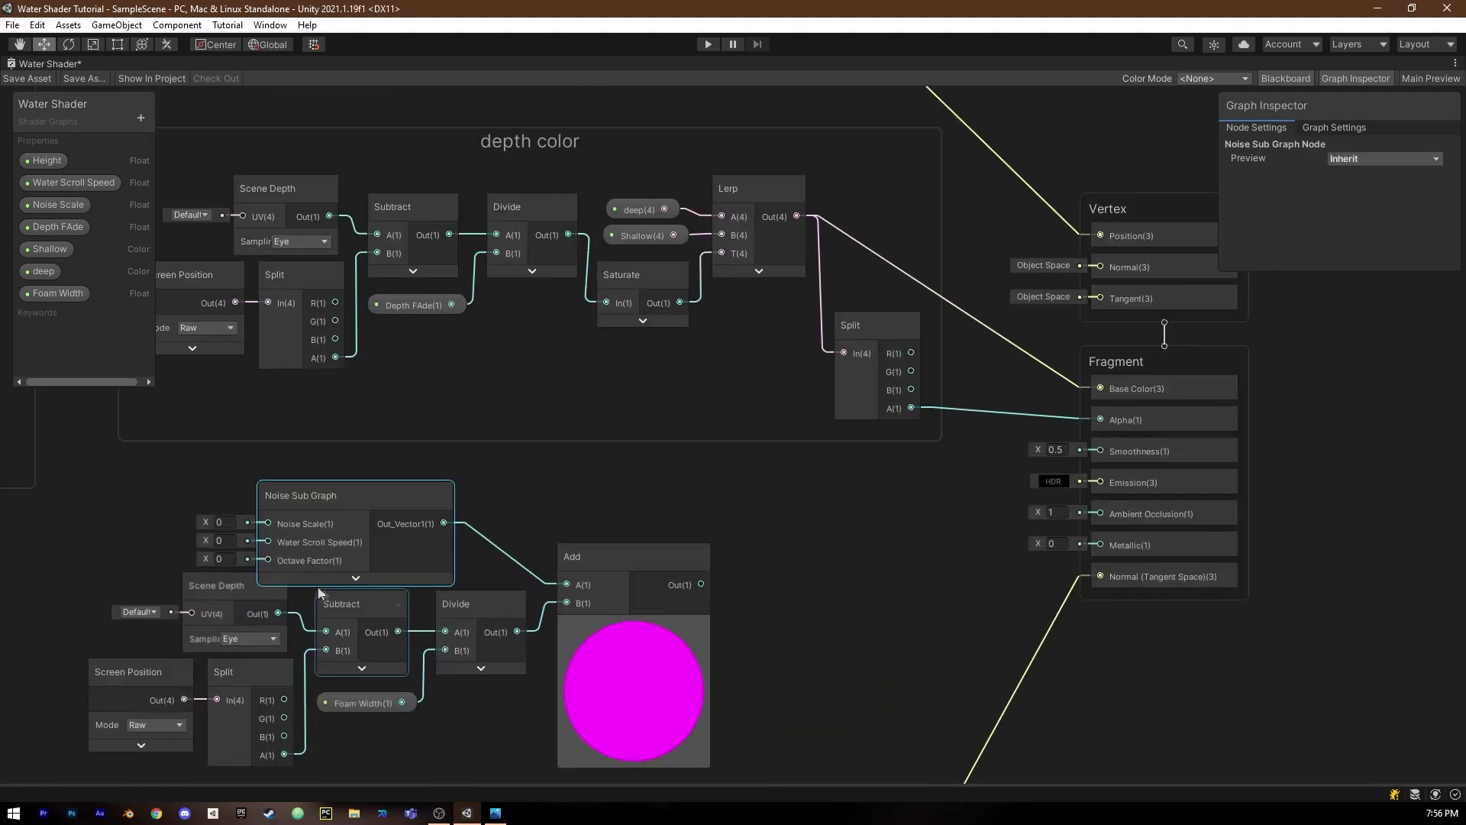
left_click_drag(446, 477, 485, 487)
Collapse the Add preview and connect the Add output to the Edge input of a new Step node.
left_click(864, 540)
middle_click_drag(865, 540, 724, 536)
left_click(580, 611)
left_click_drag(585, 574, 645, 571)
type("step")
left_click(728, 616)
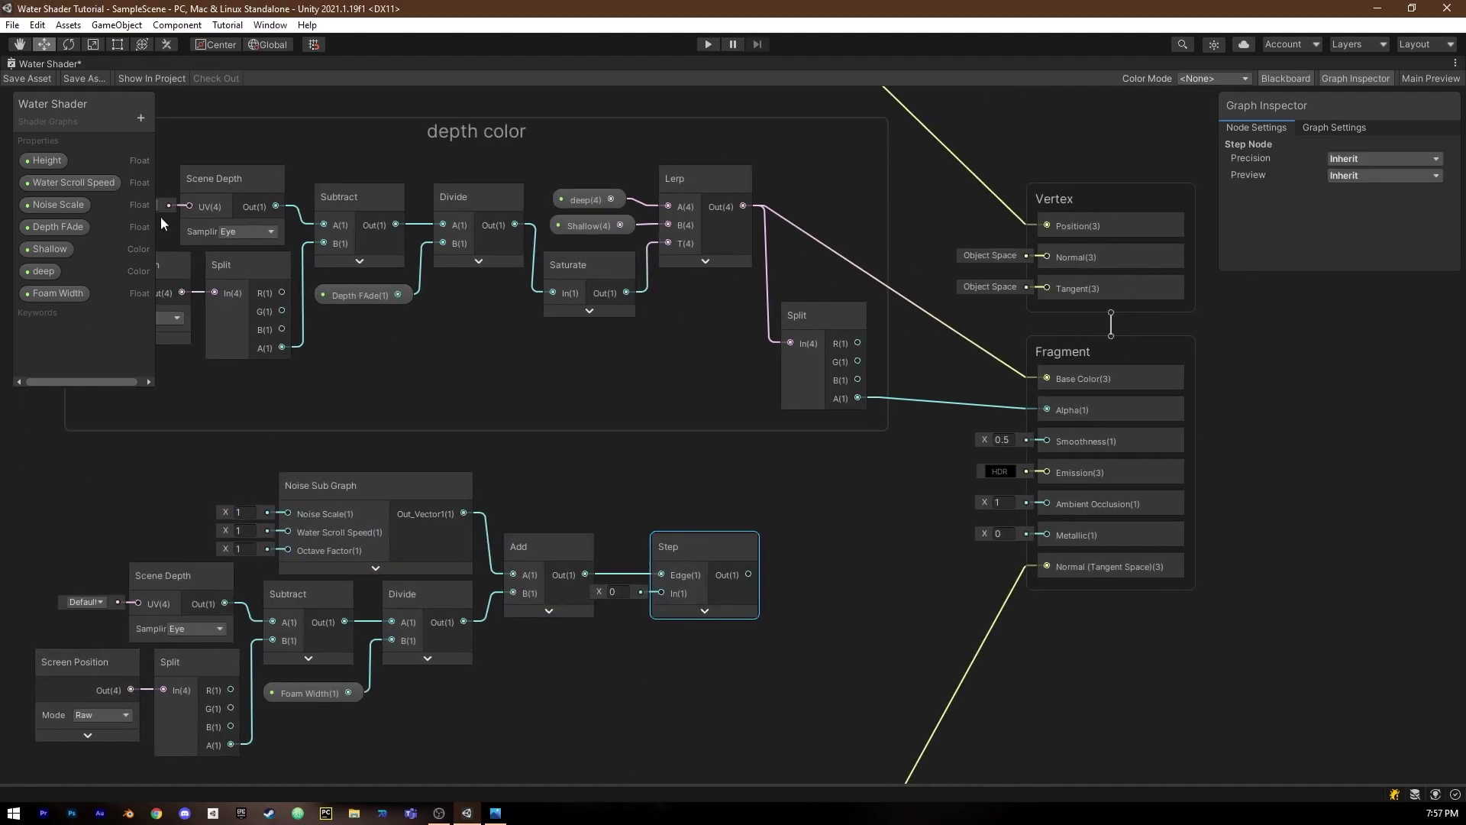
Add a Color property named Foam Color and connect it to the Step node's In input.
left_click(141, 117)
left_click(195, 186)
type("Foam Color")
key("Return")
left_click_drag(58, 316, 506, 662)
left_click_drag(565, 674, 661, 593)
Group the copied depth, noise, Add and Step nodes under the title Foam and move the group slightly down.
scroll(1001, 529, "down", 2)
left_click_drag(202, 515, 832, 679)
right_click(767, 550)
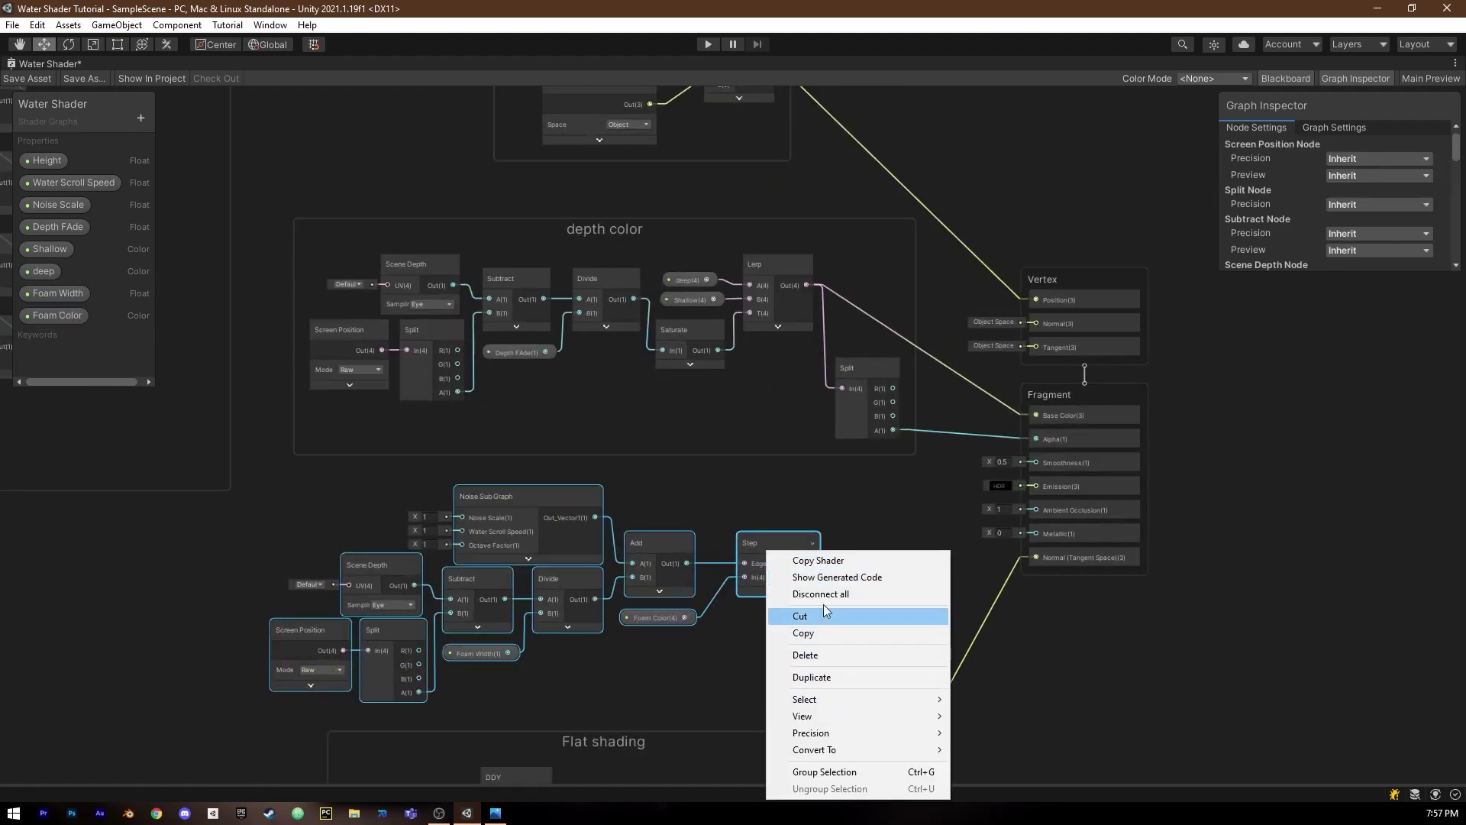
left_click(840, 771)
type("Foam")
left_click_drag(574, 461, 555, 490)
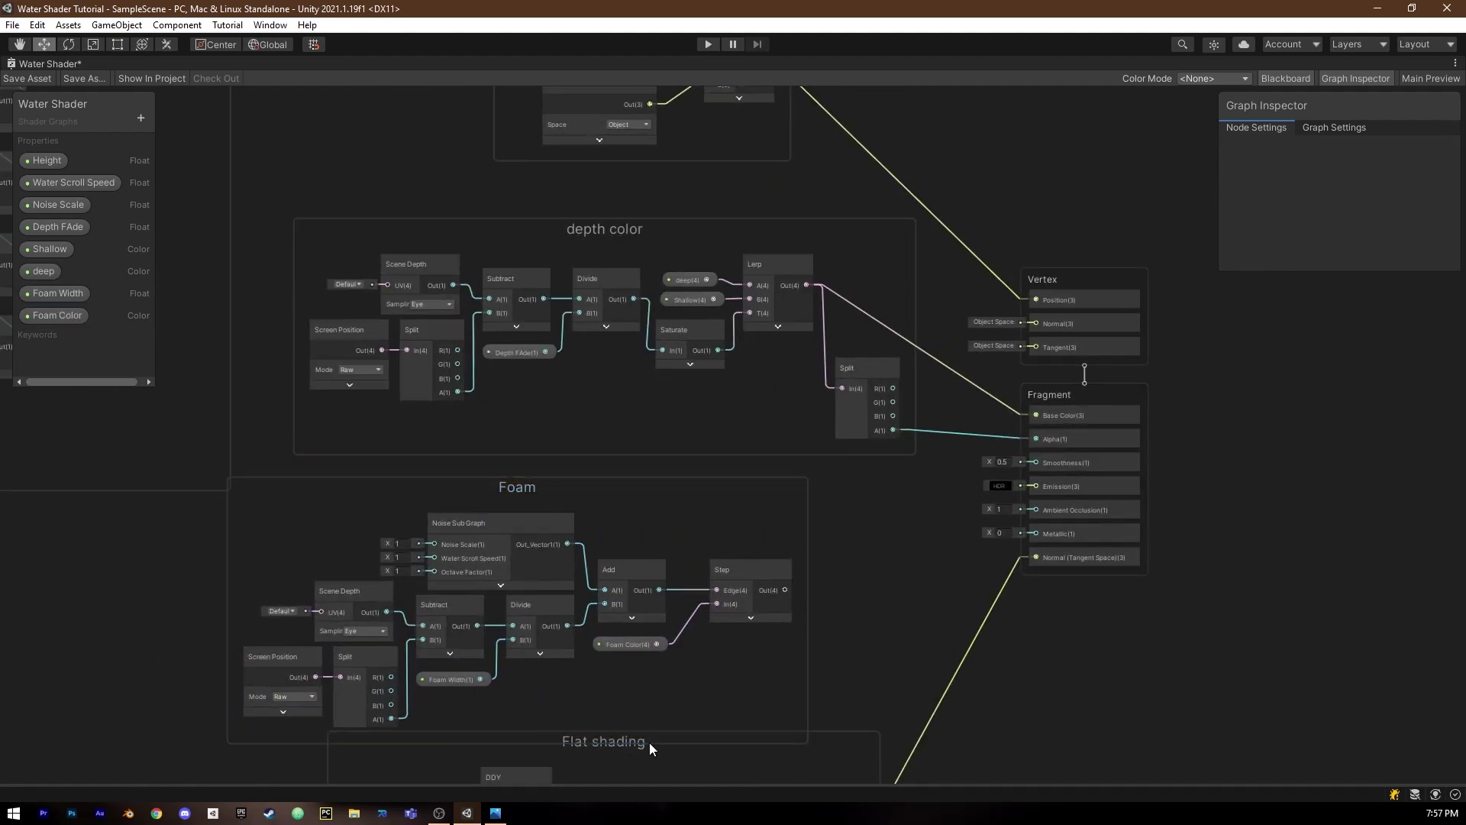
Move the Flat shading group down, raise the Split node beside the Lerp, and space out the depth color and Foam groups.
left_click_drag(649, 744, 649, 806)
left_click_drag(501, 438, 555, 442)
middle_click_drag(881, 440, 780, 476)
left_click_drag(759, 362, 765, 216)
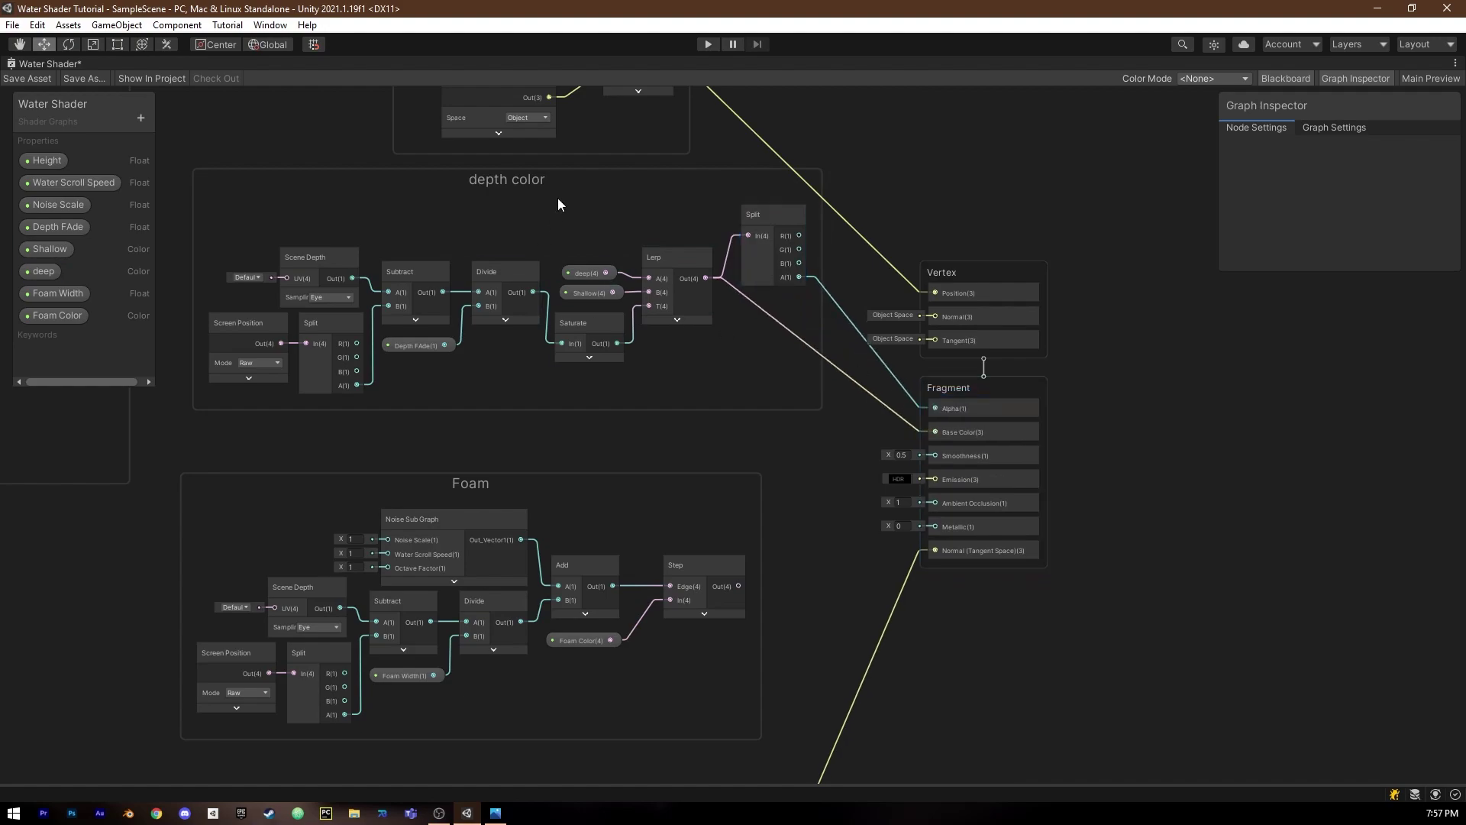
left_click_drag(556, 187, 540, 280)
left_click_drag(527, 492, 564, 539)
Combine the Lerp and Step outputs in a new Add node feeding the Fragment Base Color, and collapse its preview.
scroll(799, 524, "up", 3)
left_click_drag(631, 289, 826, 497)
type("add")
key("Return")
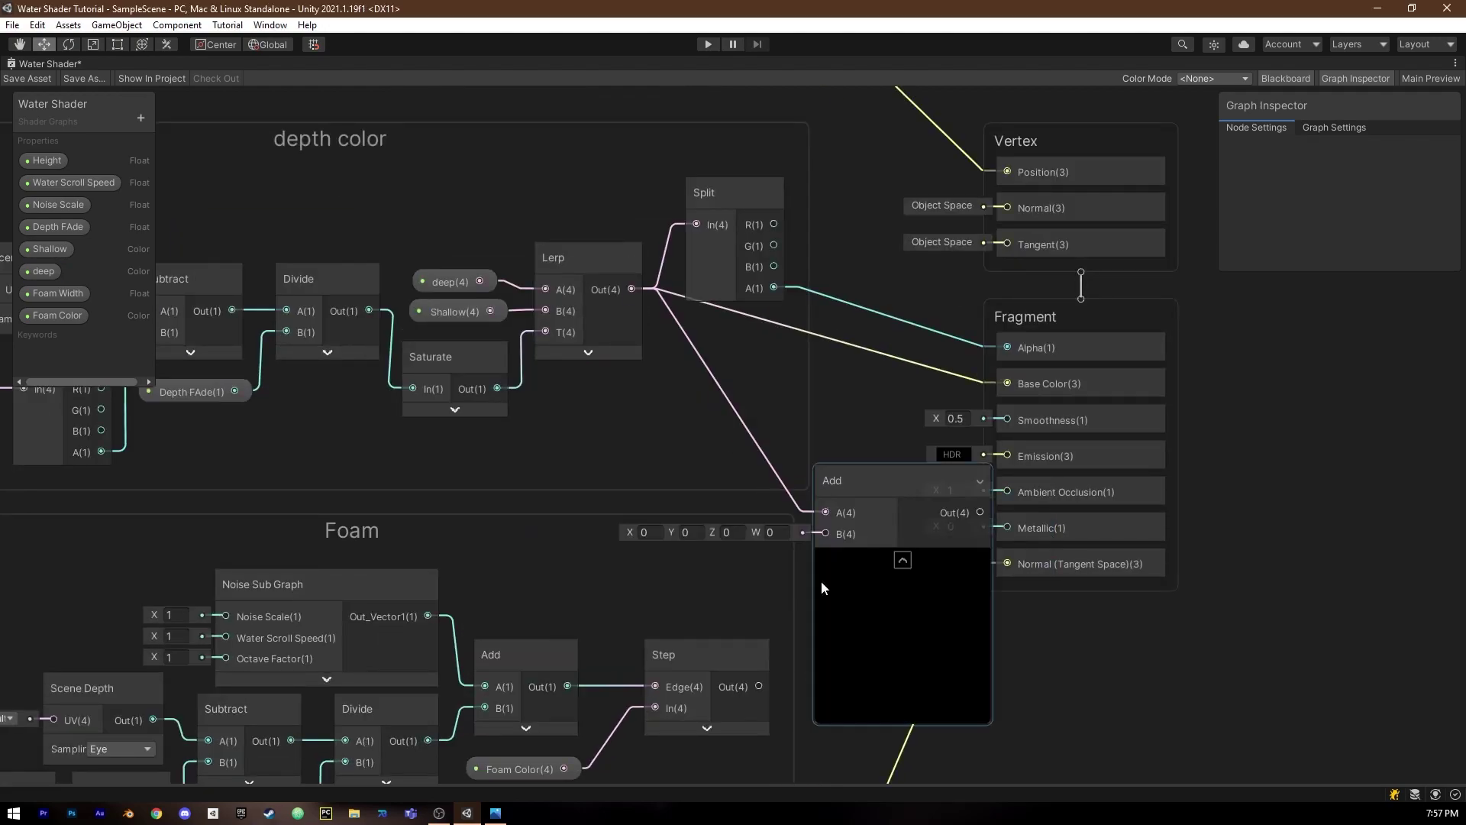
left_click_drag(759, 687, 825, 533)
left_click(903, 560)
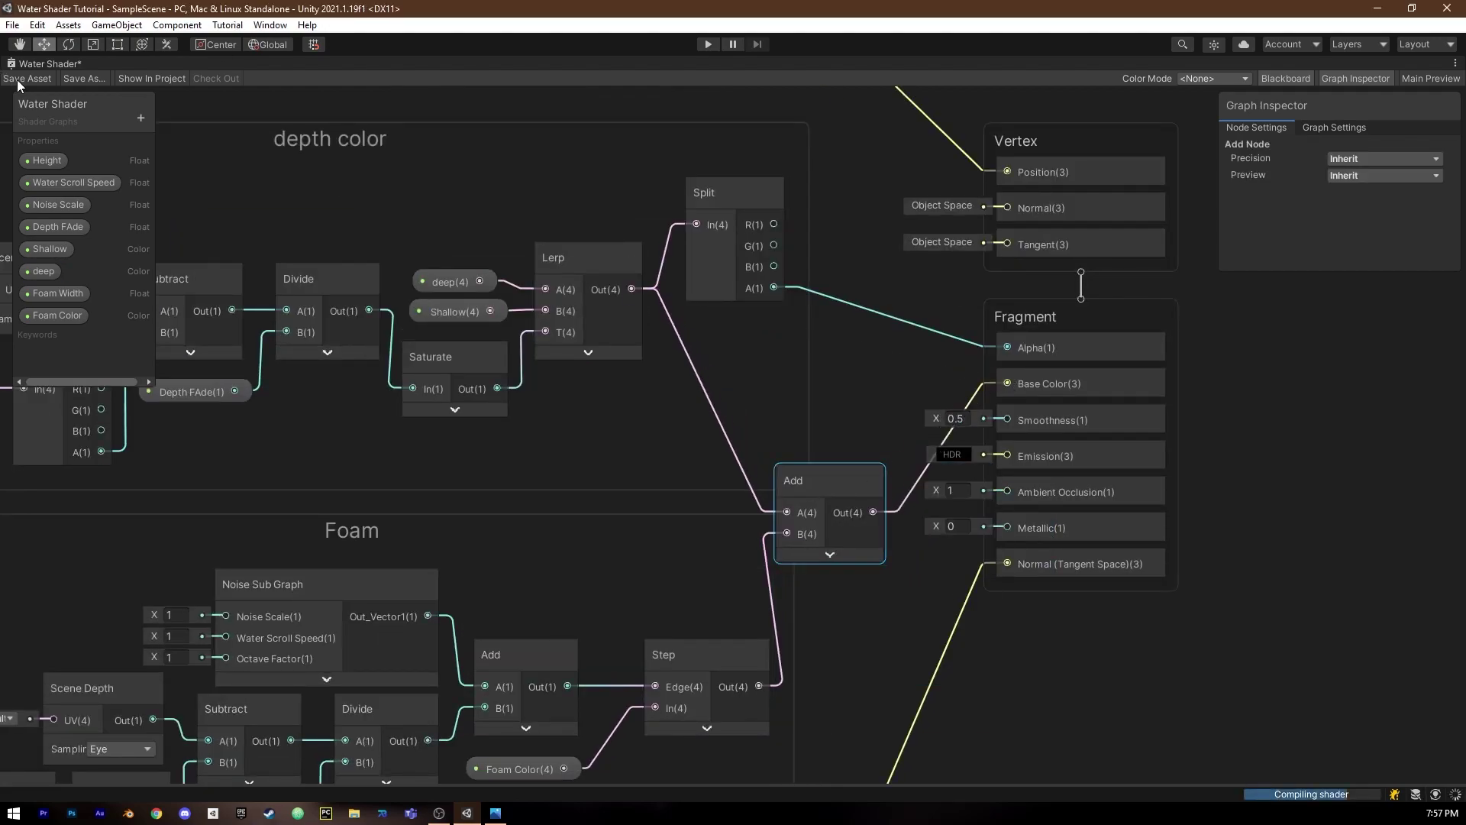
Add a Float property named Smoothness to the shader.
scroll(287, 481, "down", 2)
middle_click_drag(287, 481, 522, 408)
left_click_drag(527, 442, 445, 432)
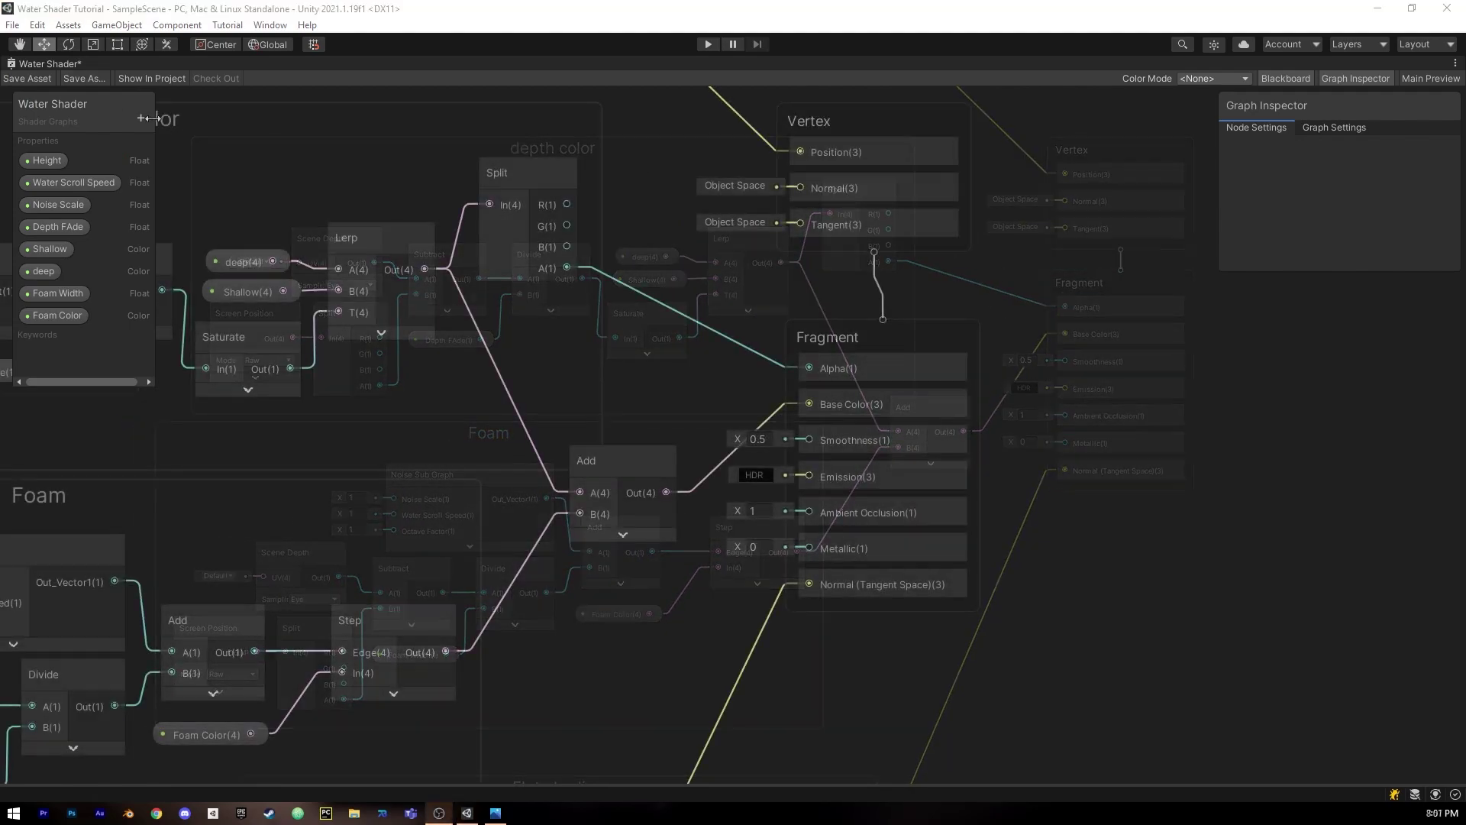
left_click(141, 118)
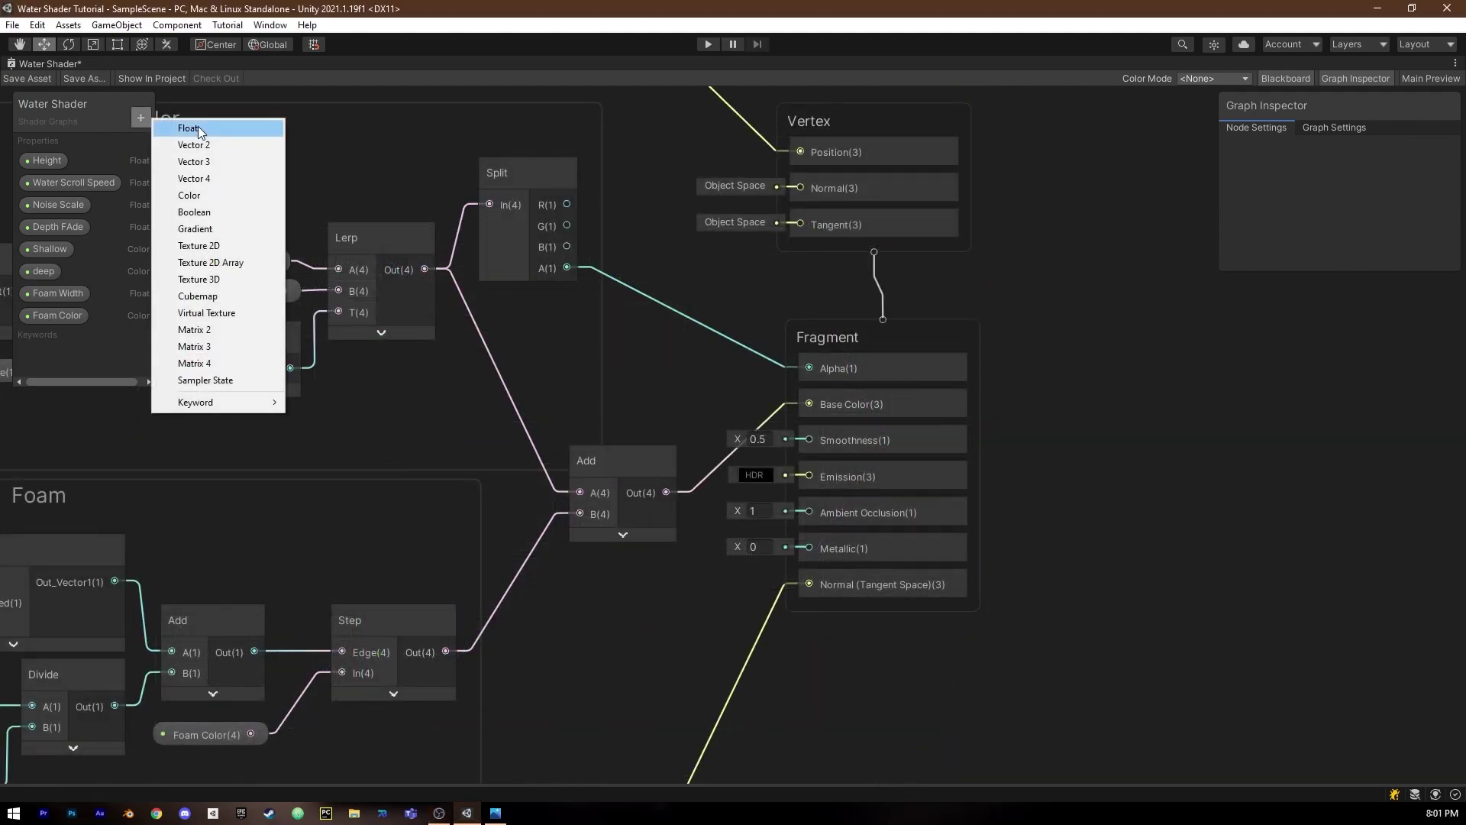
left_click(198, 126)
type("Smoothness")
key("Return")
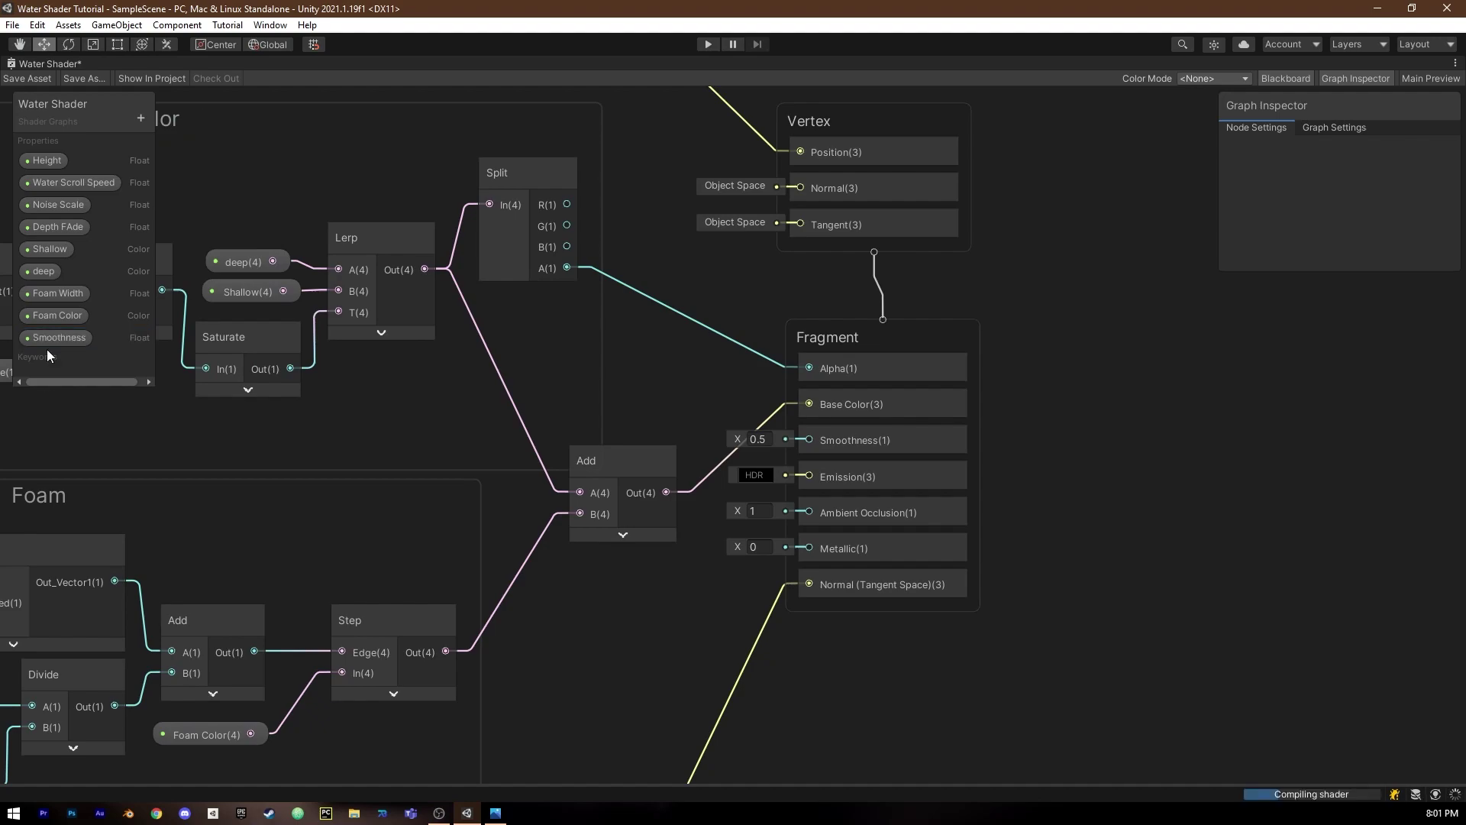